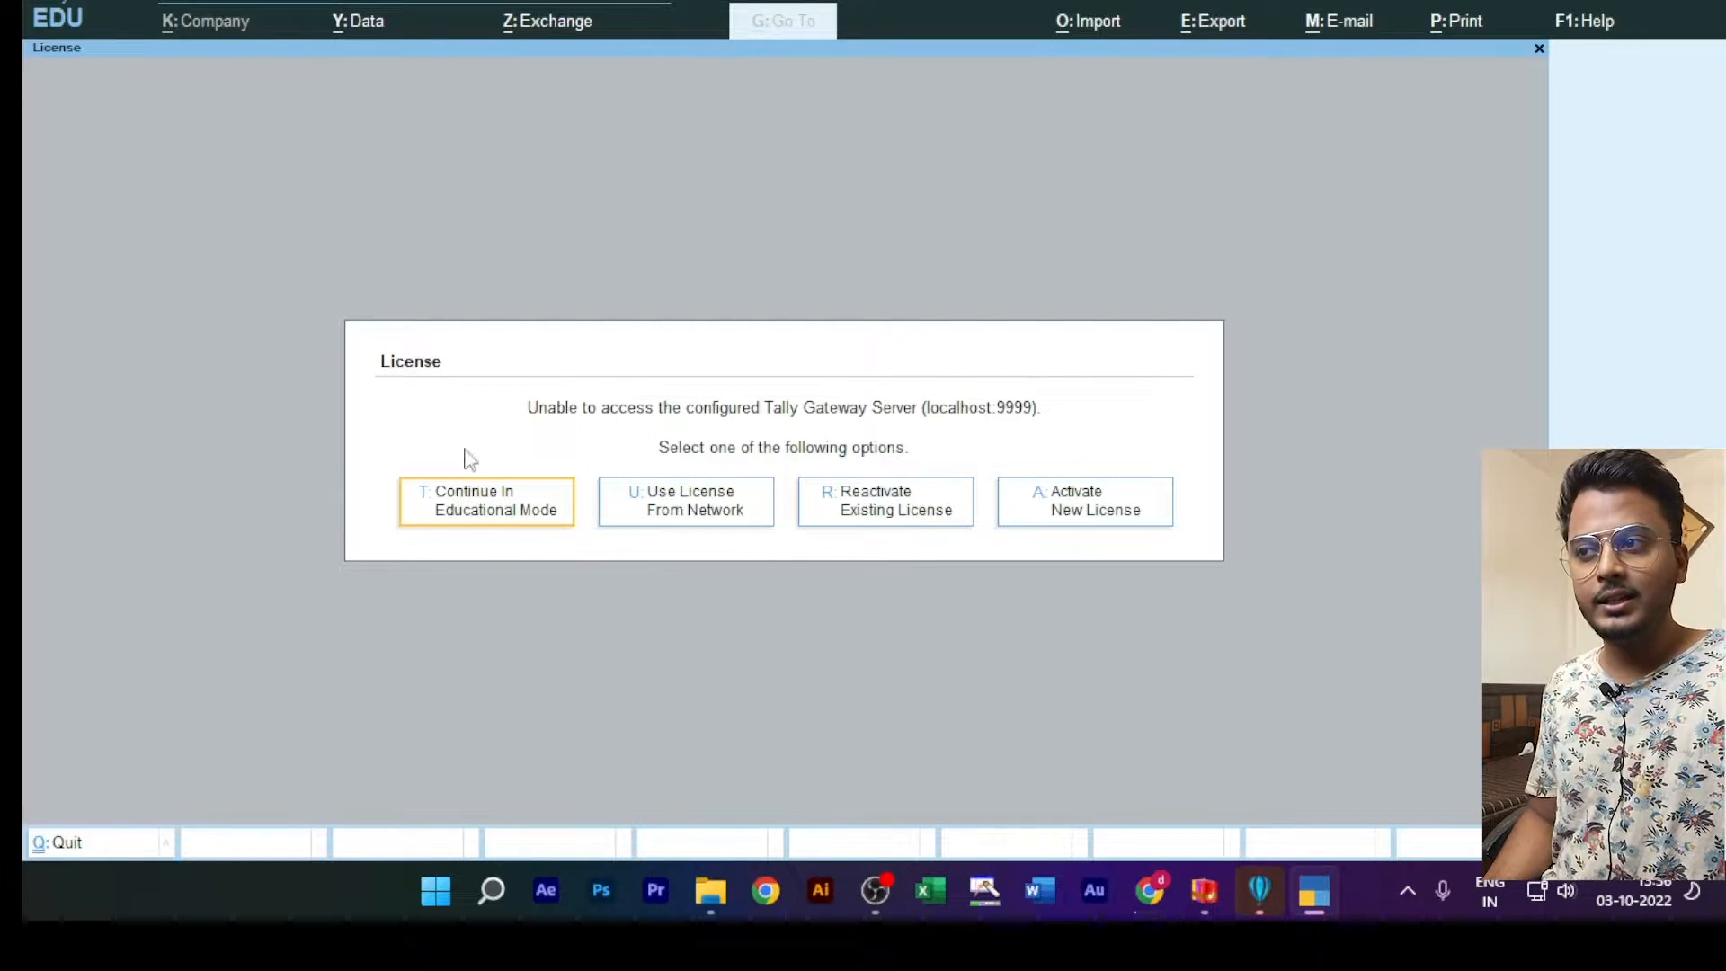
# Step: Continue past the license prompt in Educational Mode
pyautogui.click(456, 514)
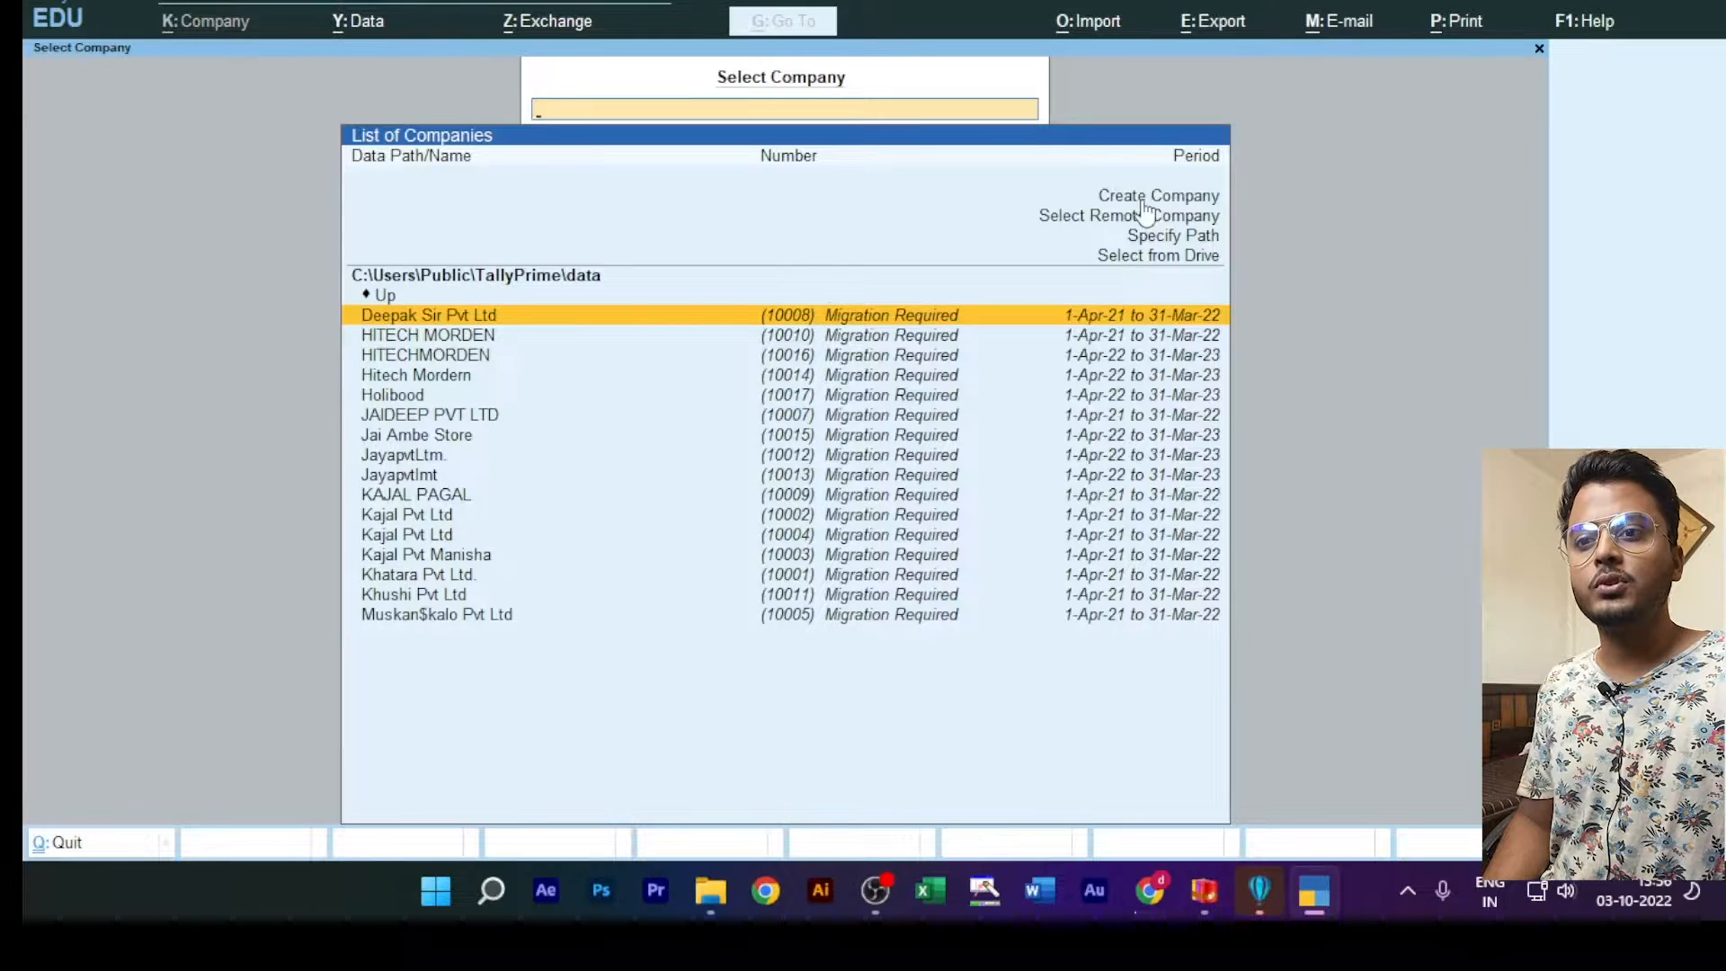
# Step: Switch to the screen annotation tool, outline the Create Company option with a blue rectangle, and clear the drawing
pyautogui.click(981, 892)
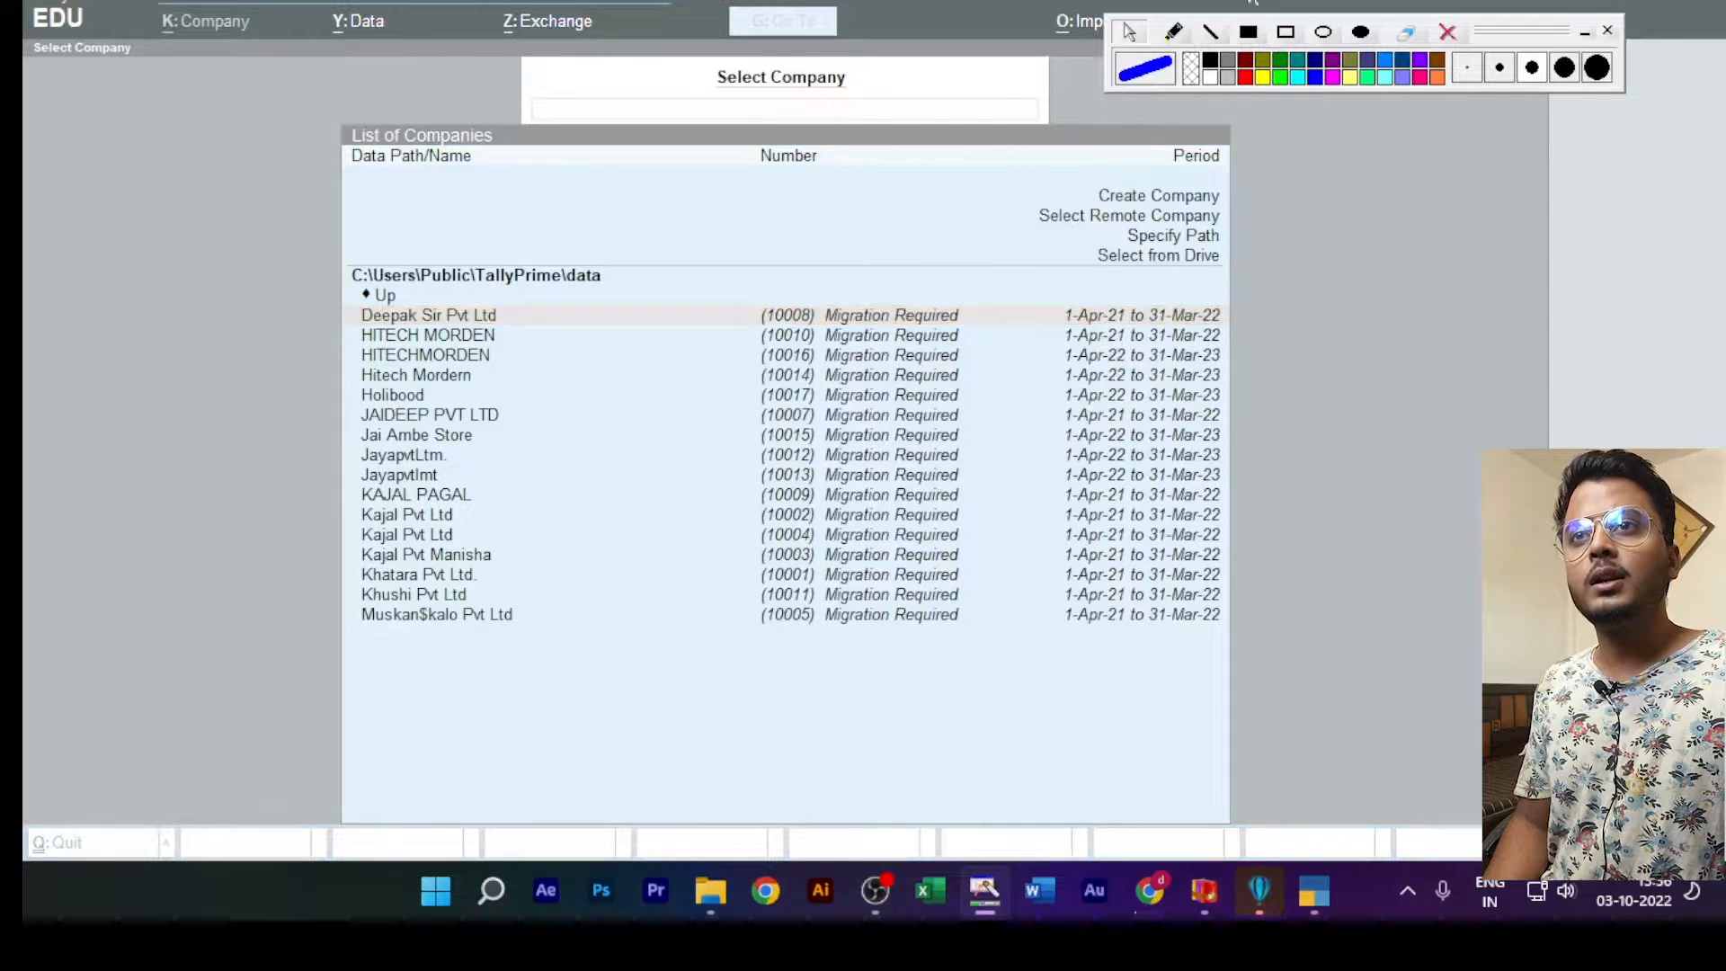
pyautogui.click(1286, 32)
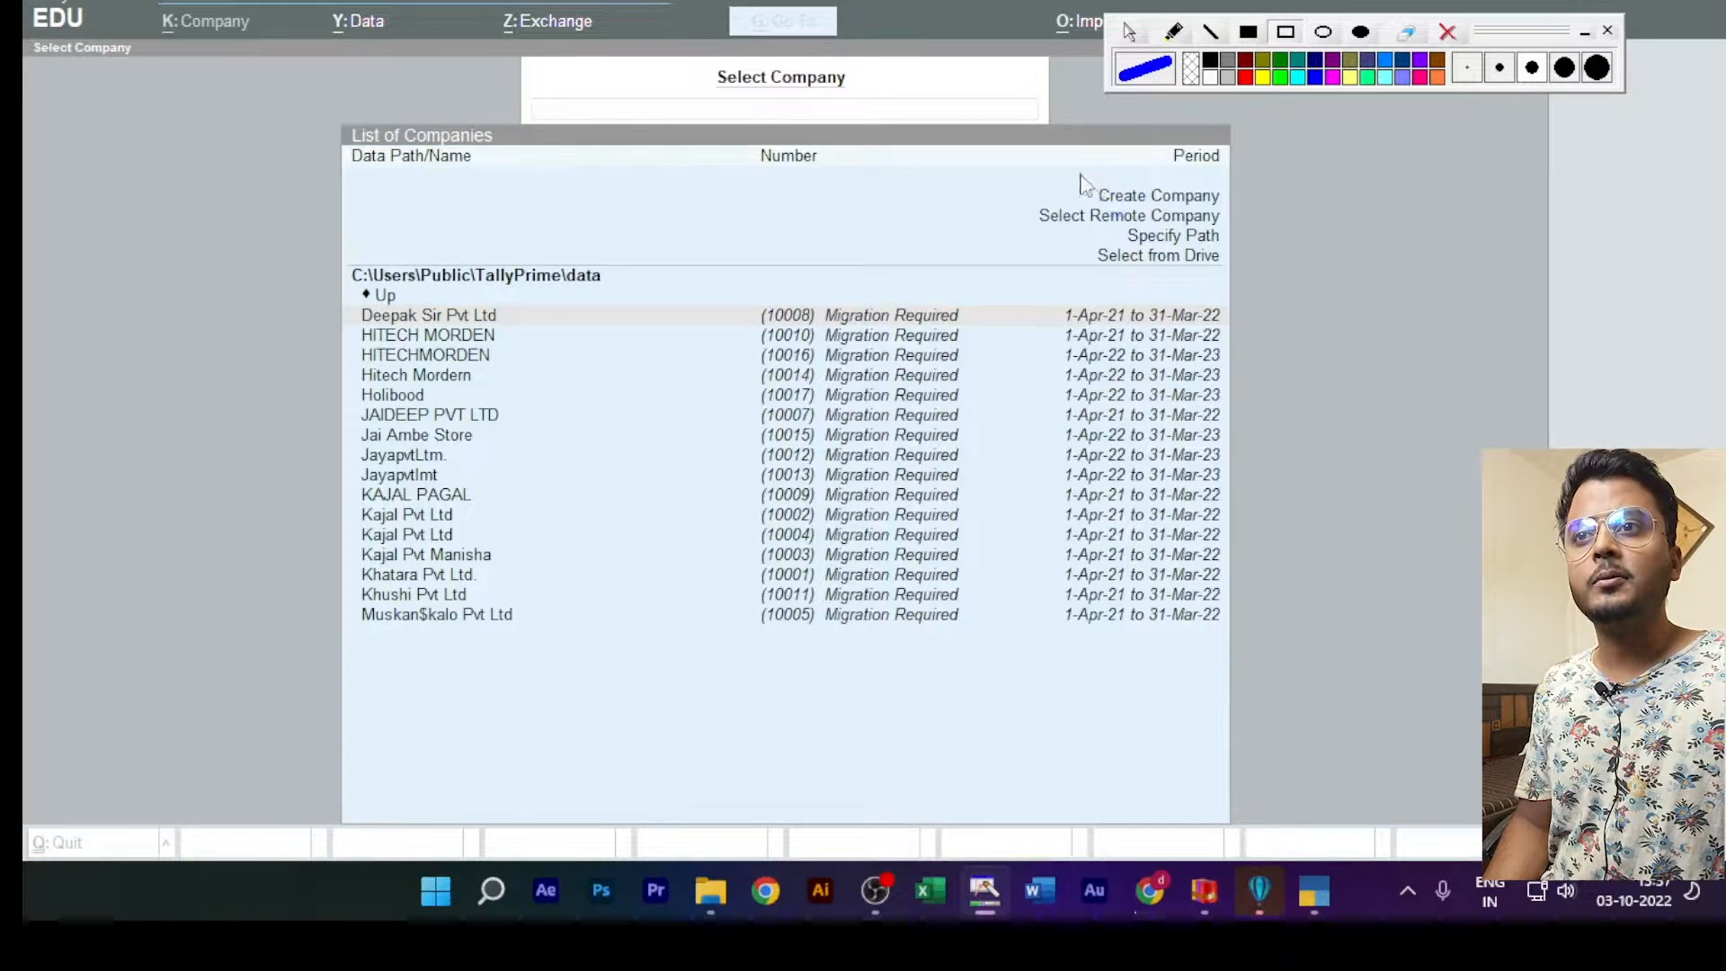
pyautogui.moveTo(1075, 169); pyautogui.dragTo(1245, 219)
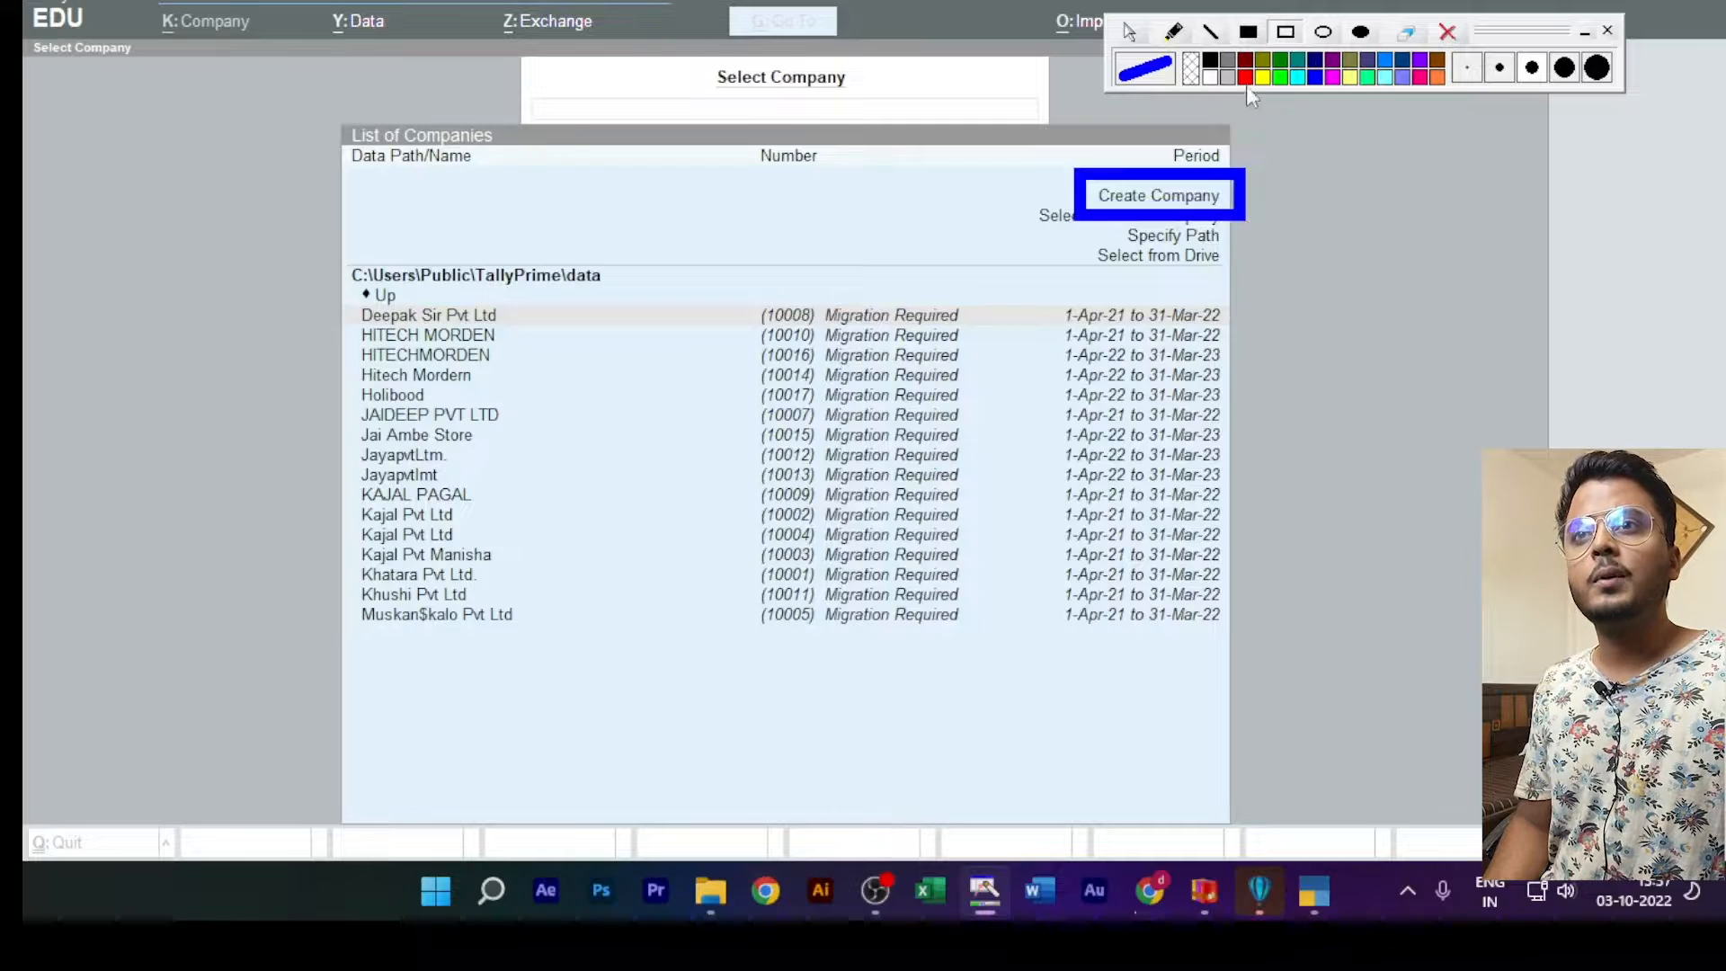
pyautogui.click(1446, 33)
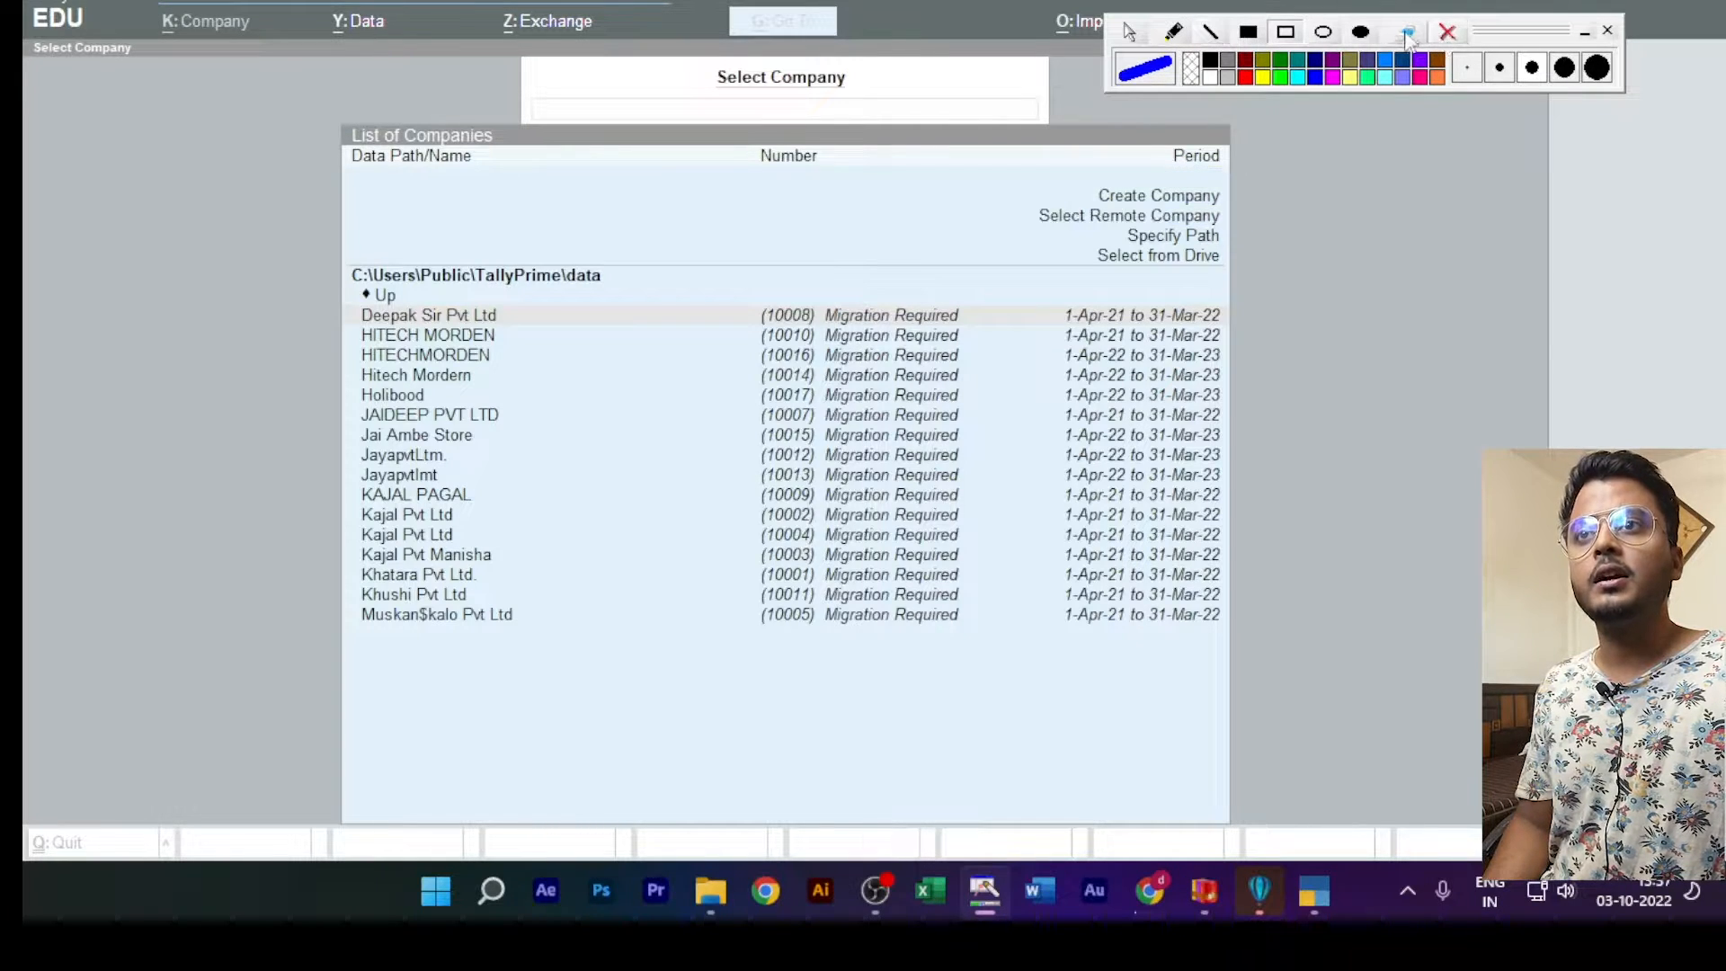
pyautogui.click(1131, 32)
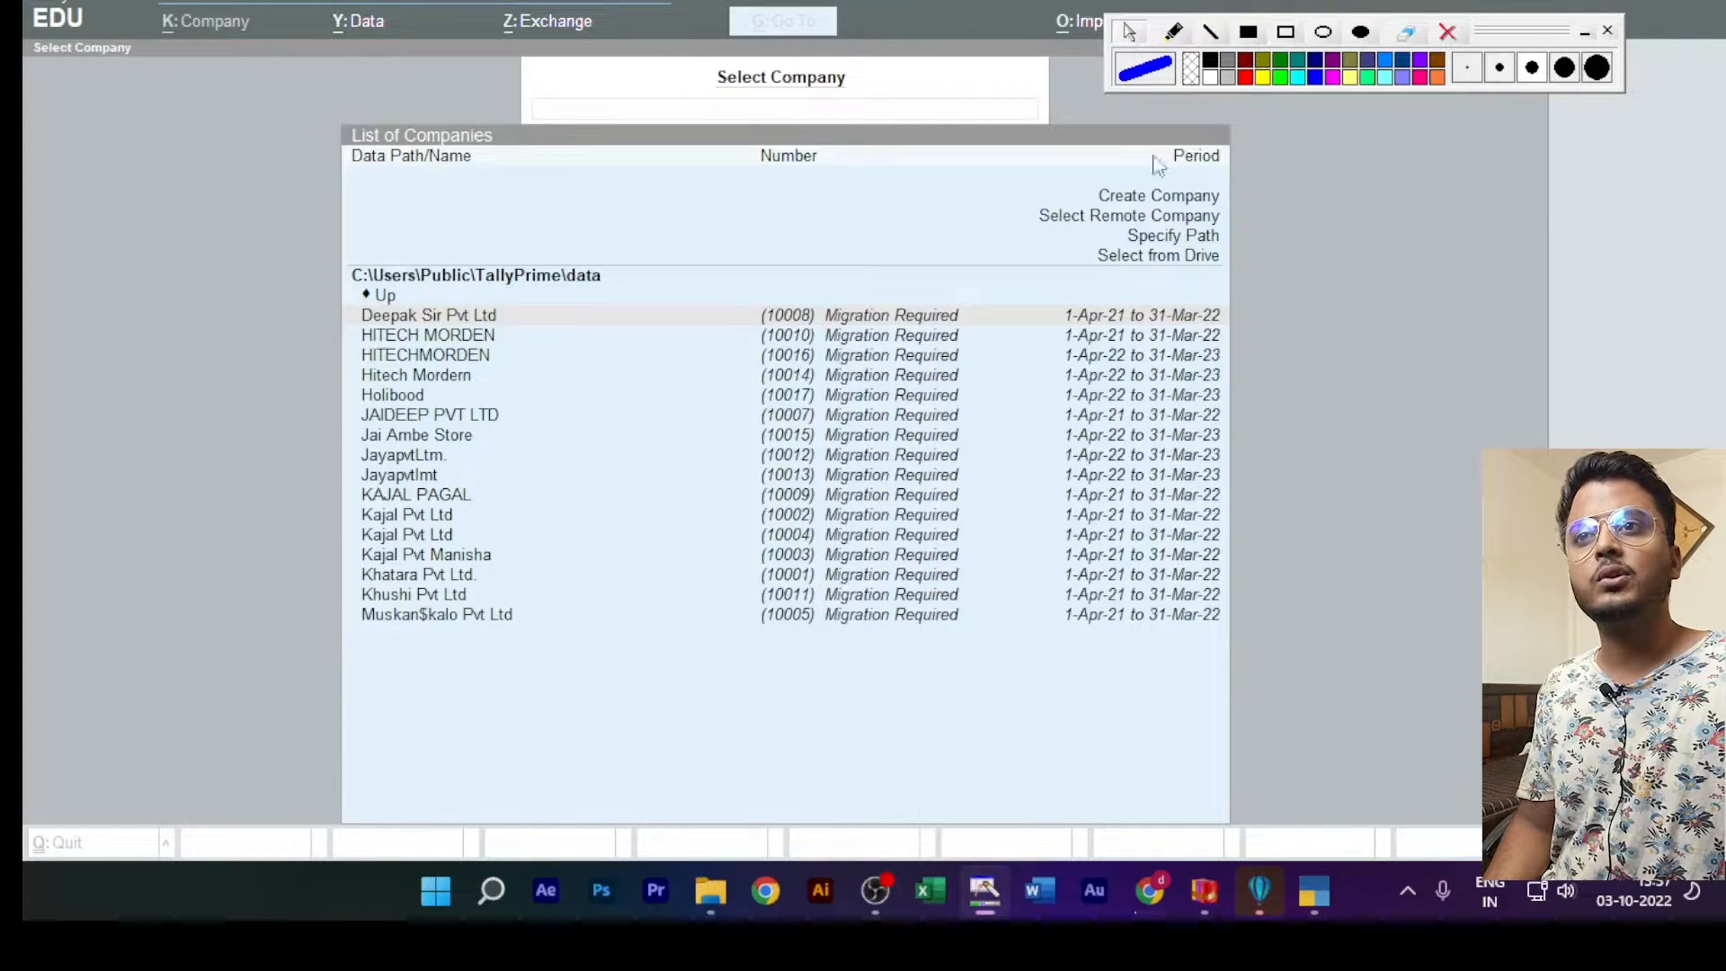
# Step: Start creating a new company named Tata and Steel Ltd, keeping the same text as the mailing name
pyautogui.click(1162, 203)
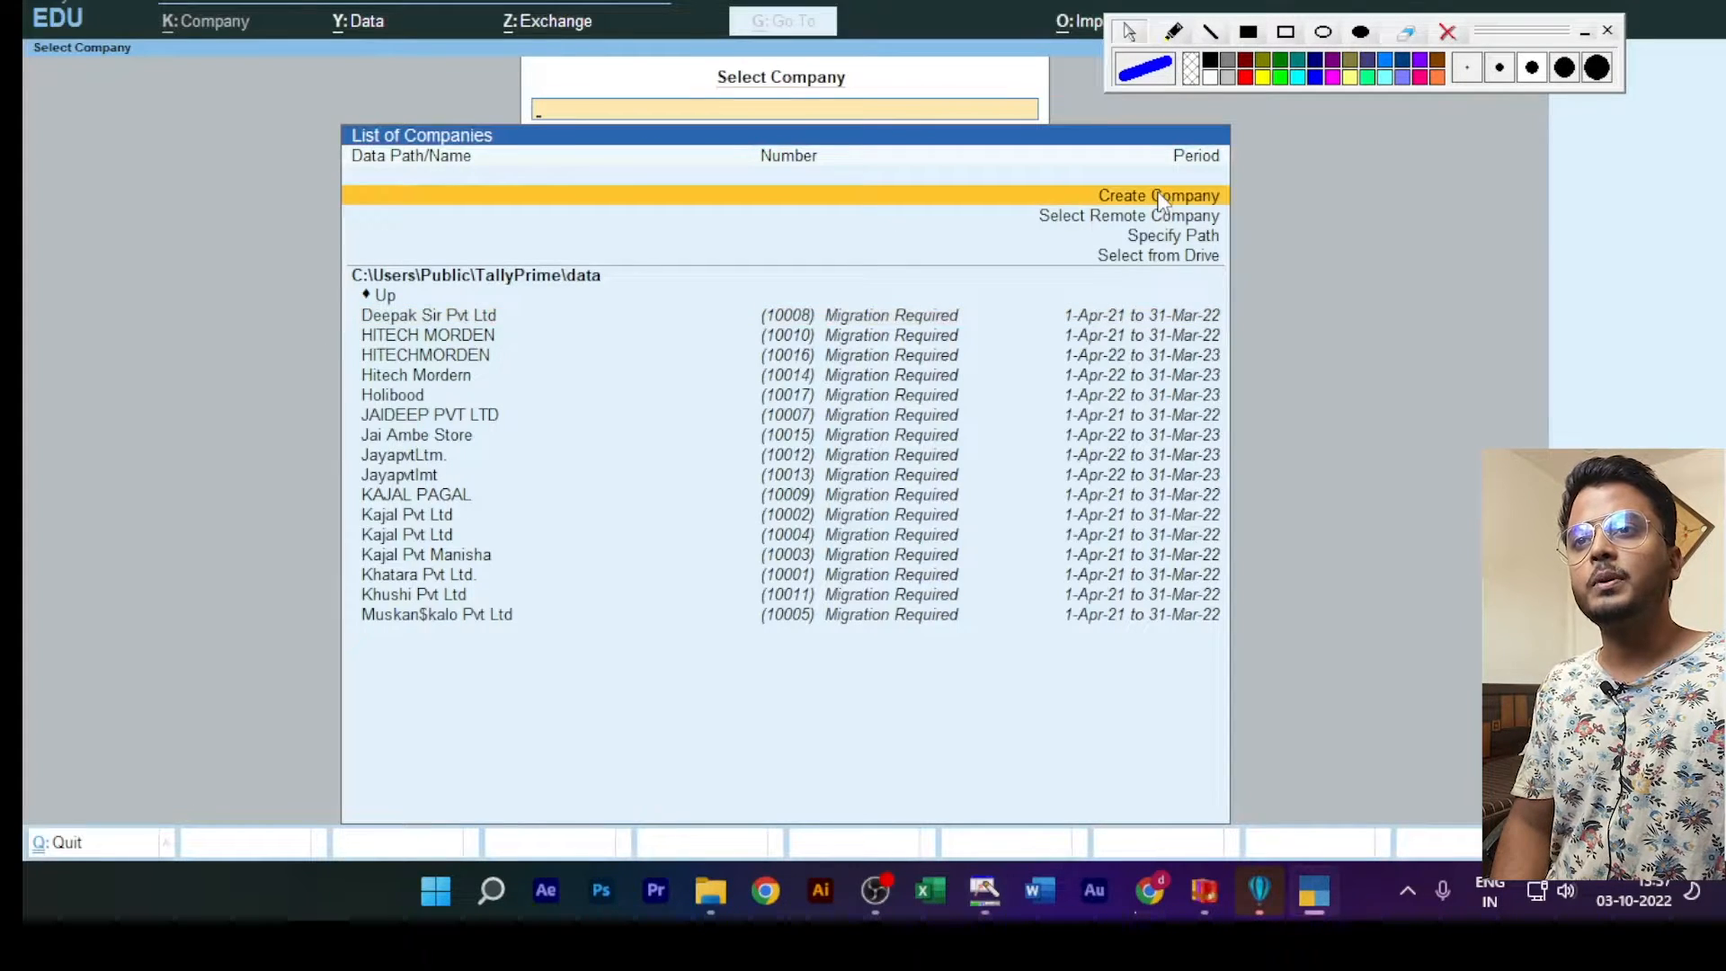
pyautogui.click(1161, 203)
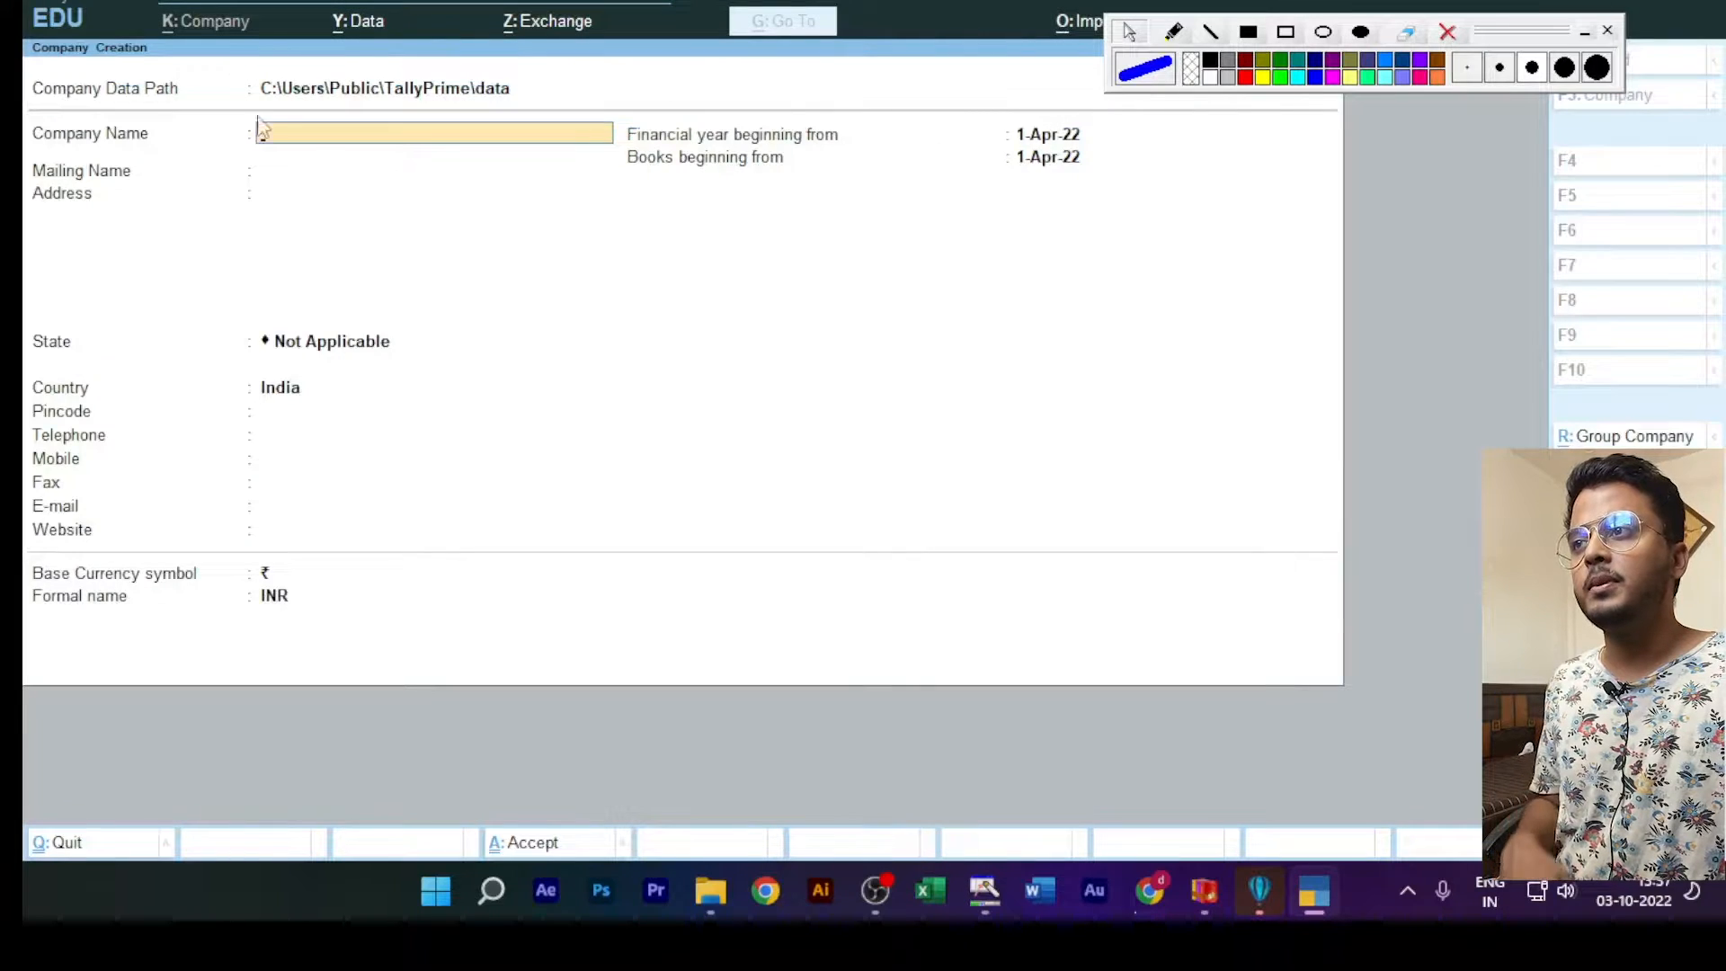
pyautogui.press('Return')
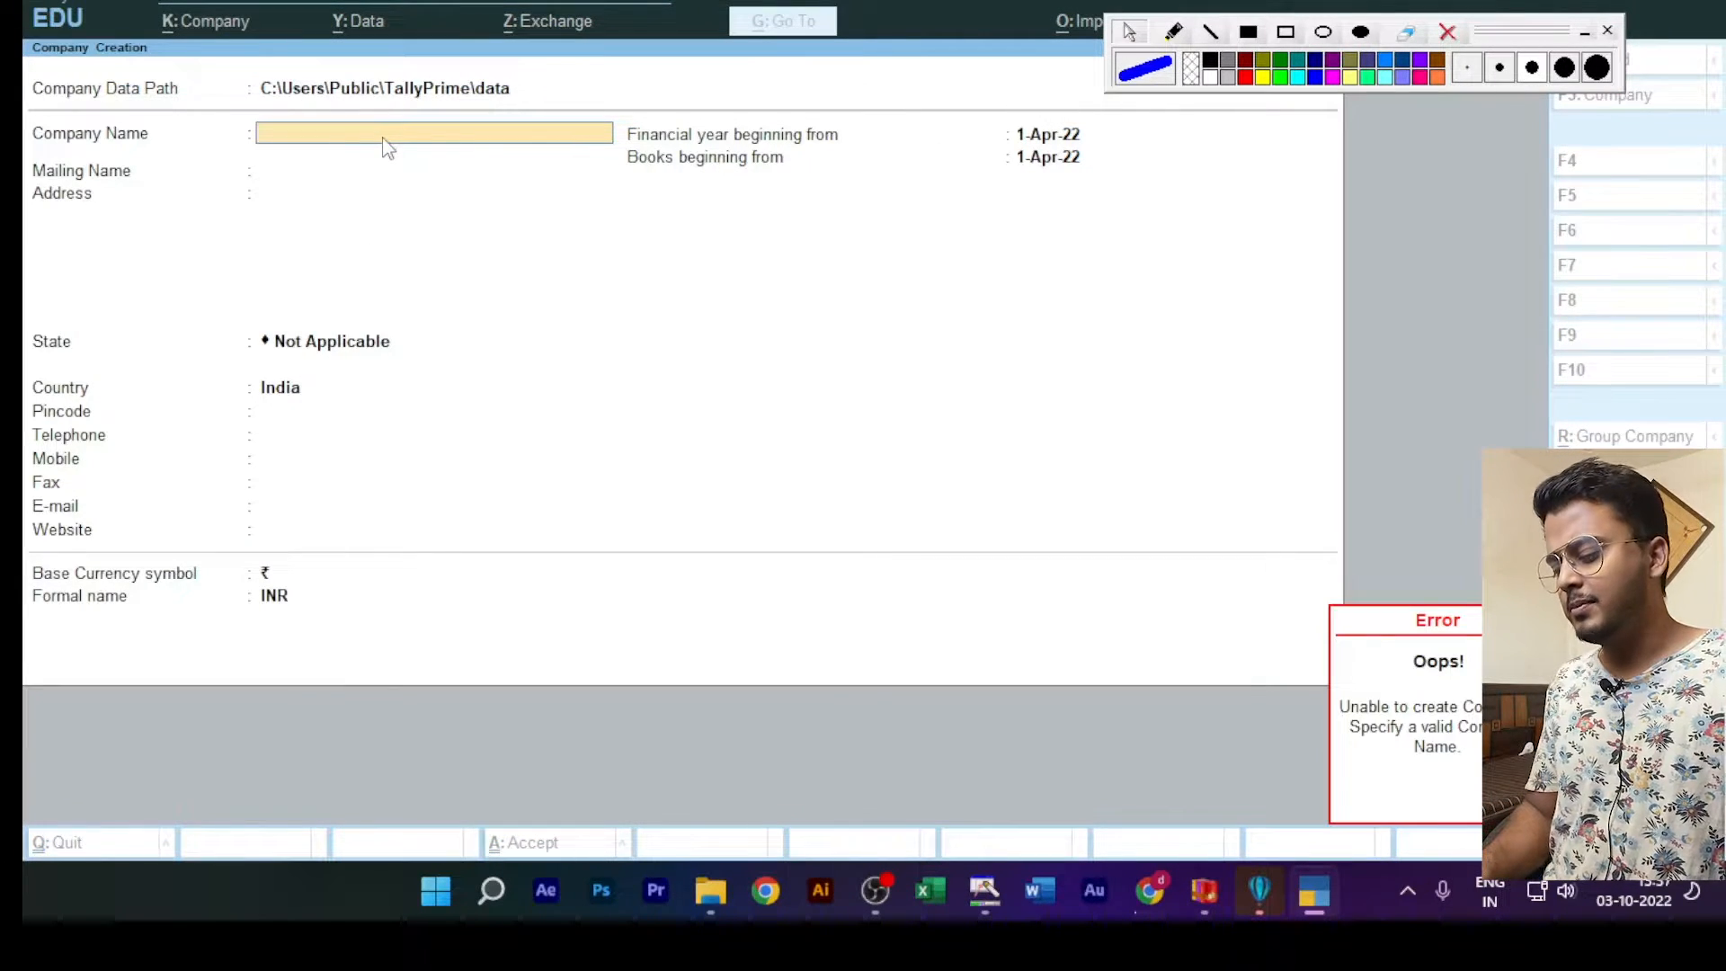
pyautogui.write('Tat')
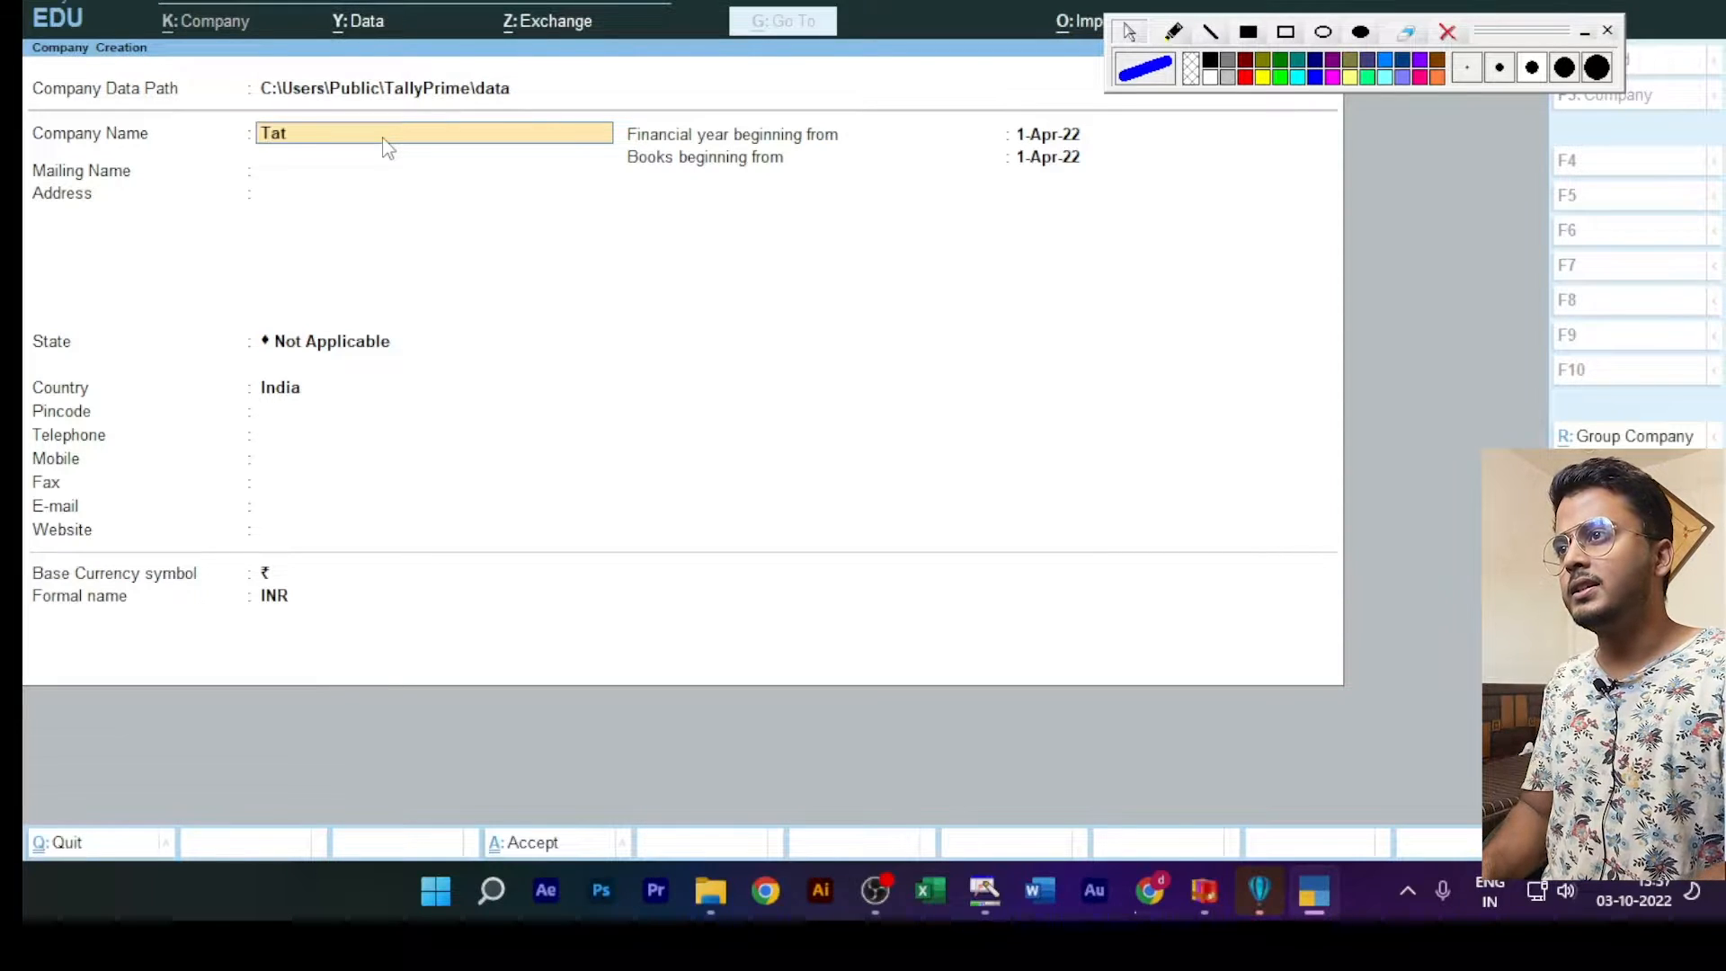
pyautogui.write('a and ')
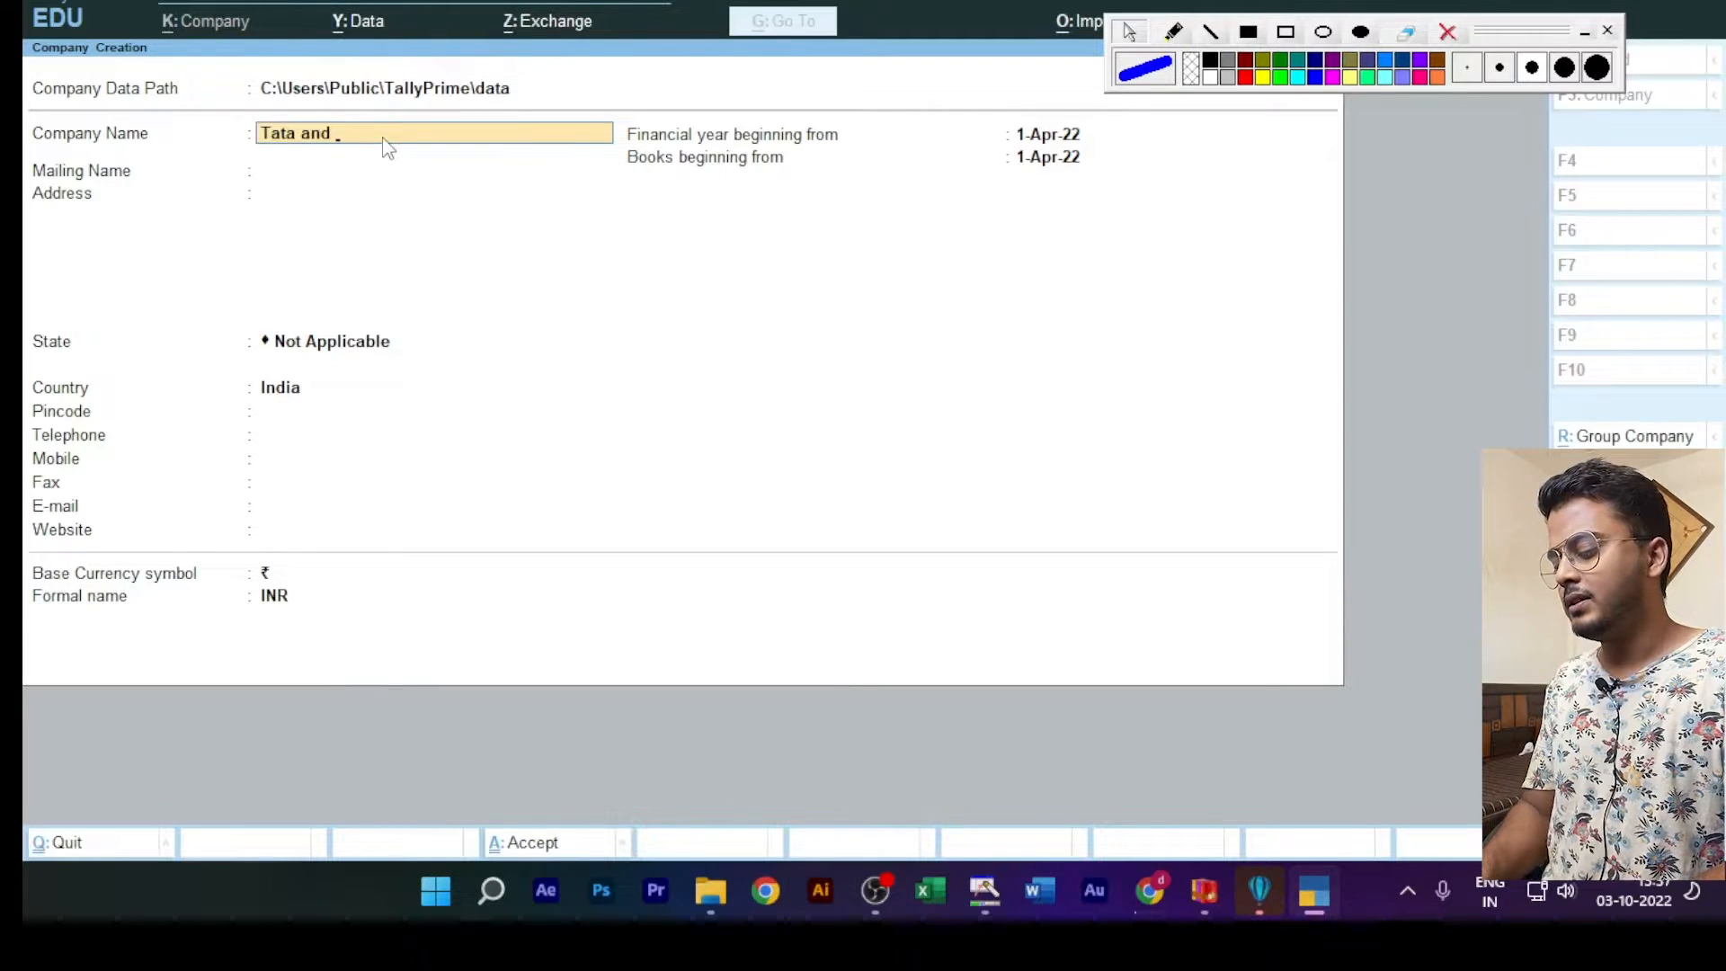
pyautogui.write('Steel')
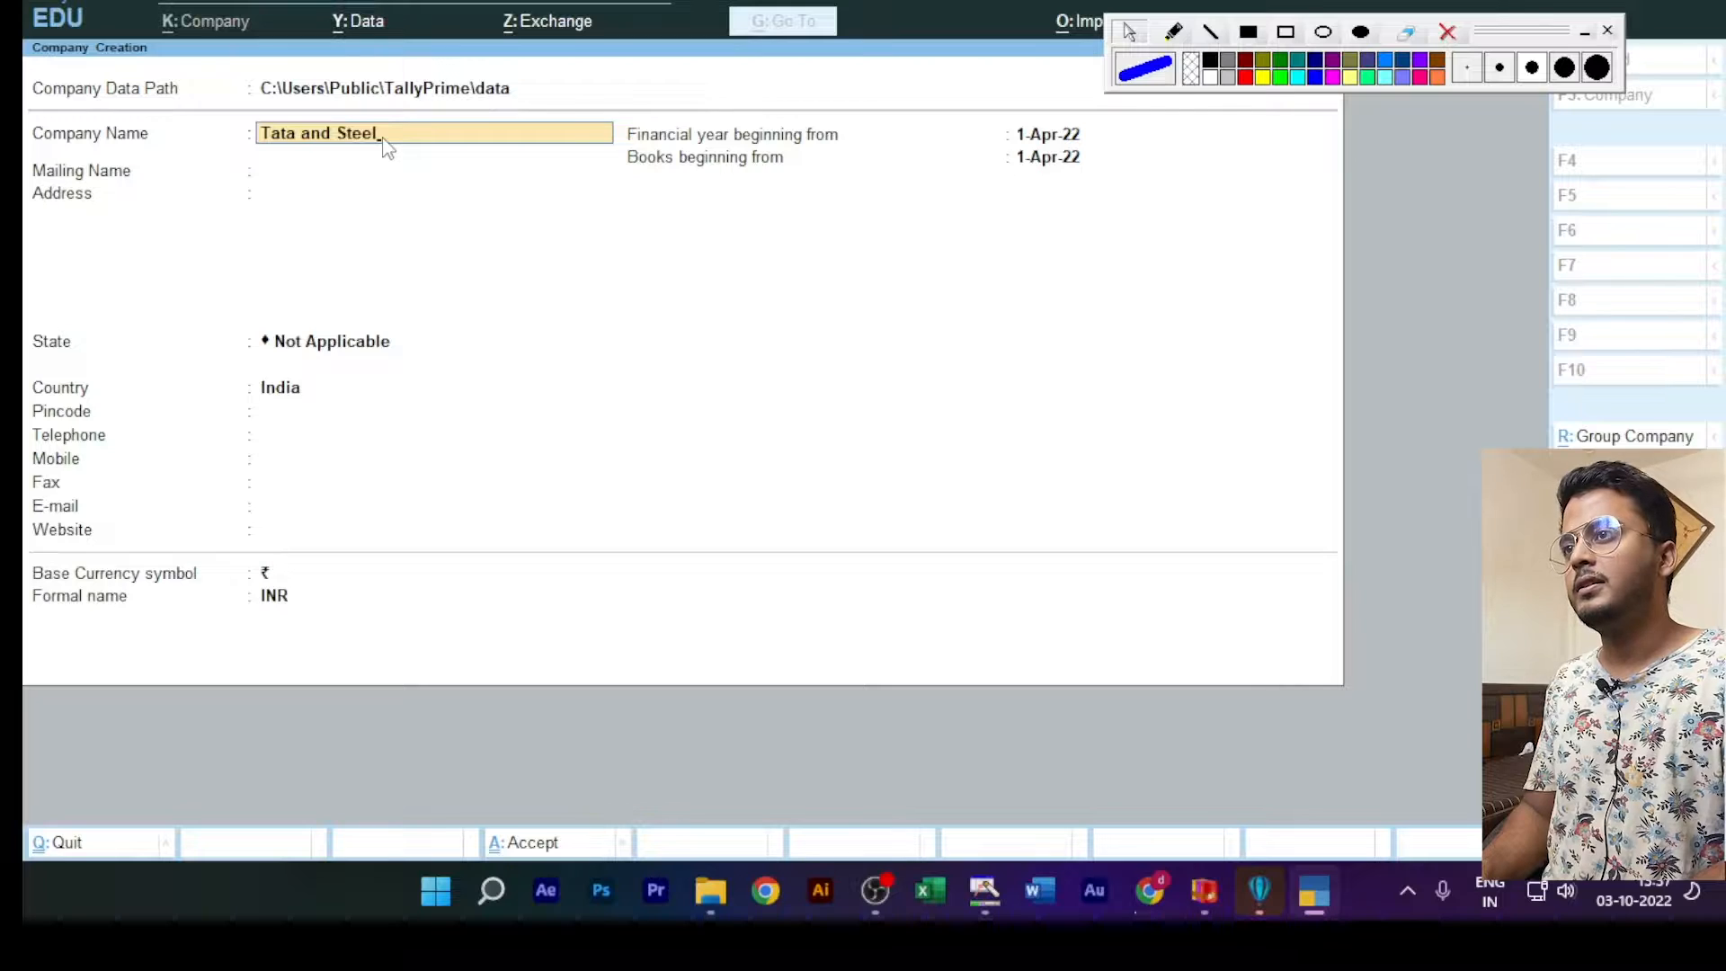
pyautogui.write(' P')
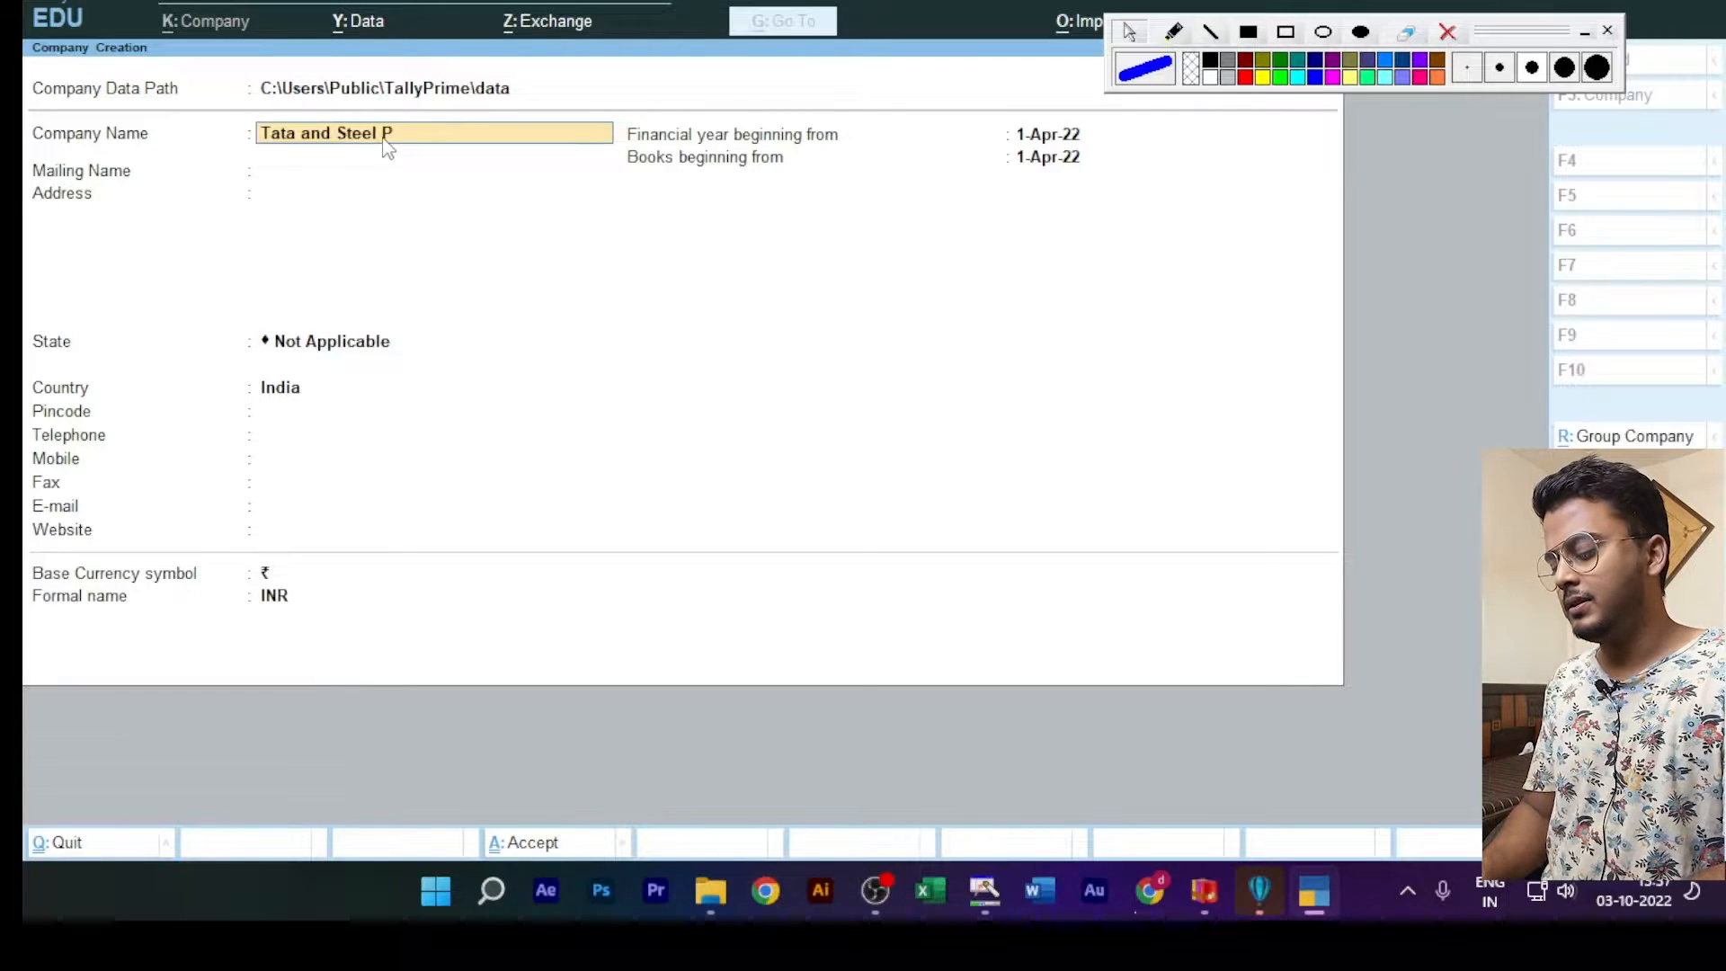
pyautogui.press('BackSpace')
pyautogui.write('Lt')
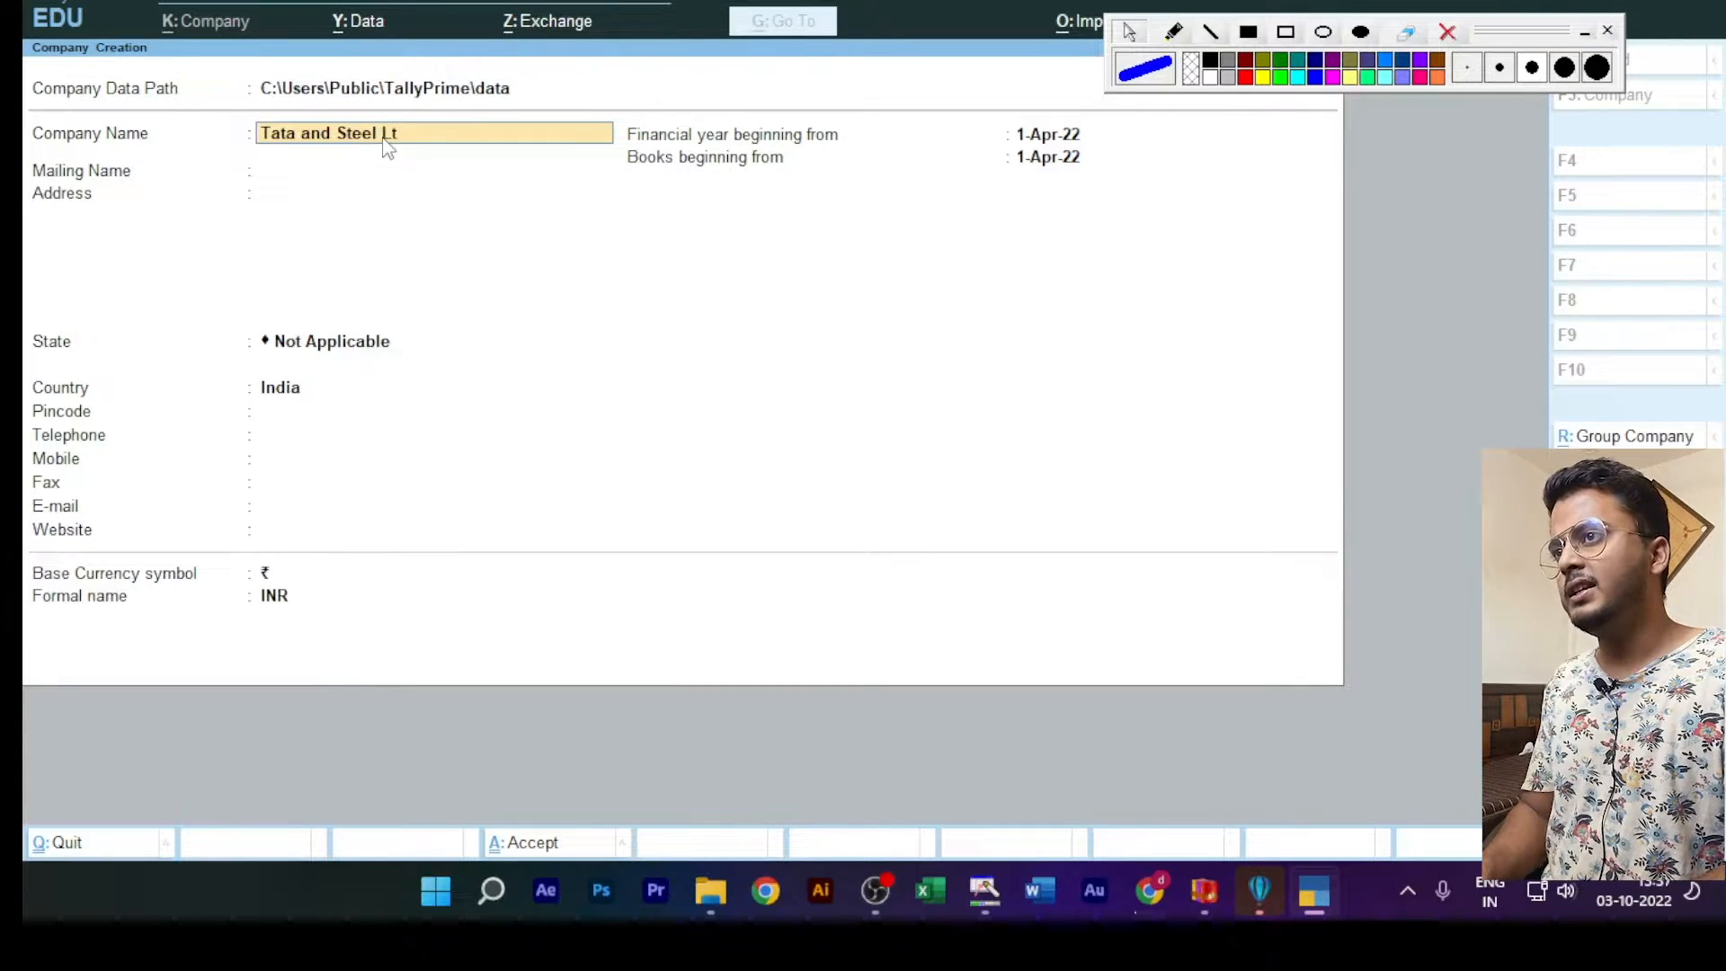
pyautogui.write('d')
pyautogui.press('Return')
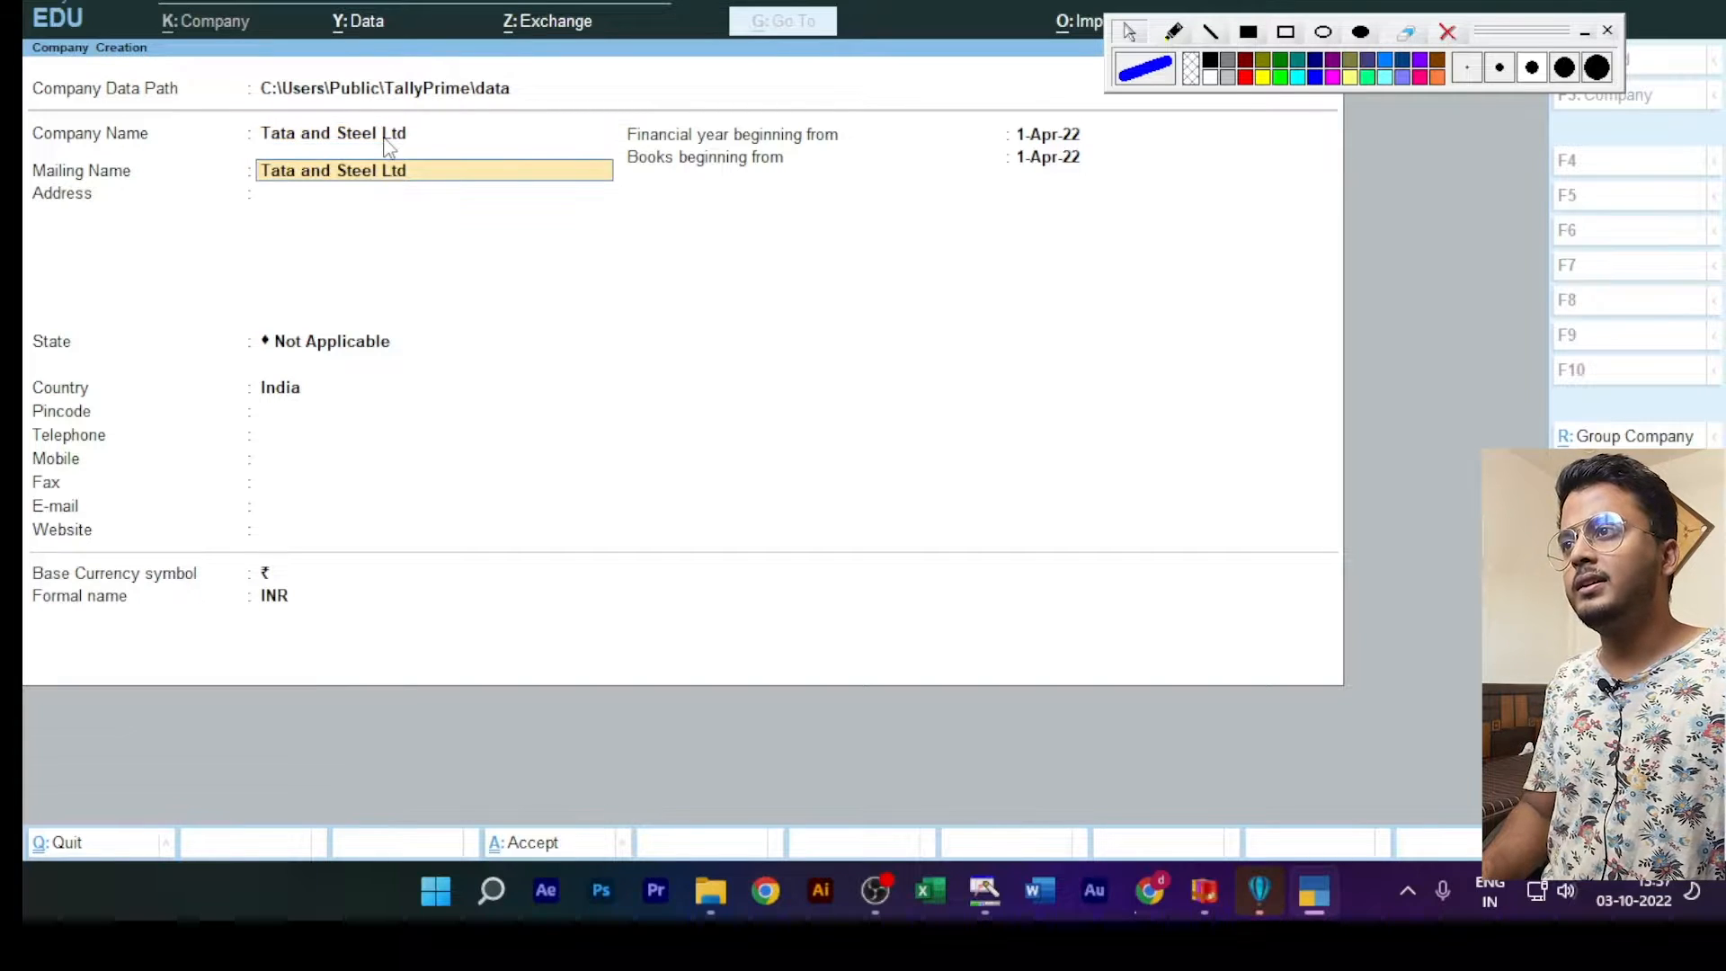
pyautogui.press('Return')
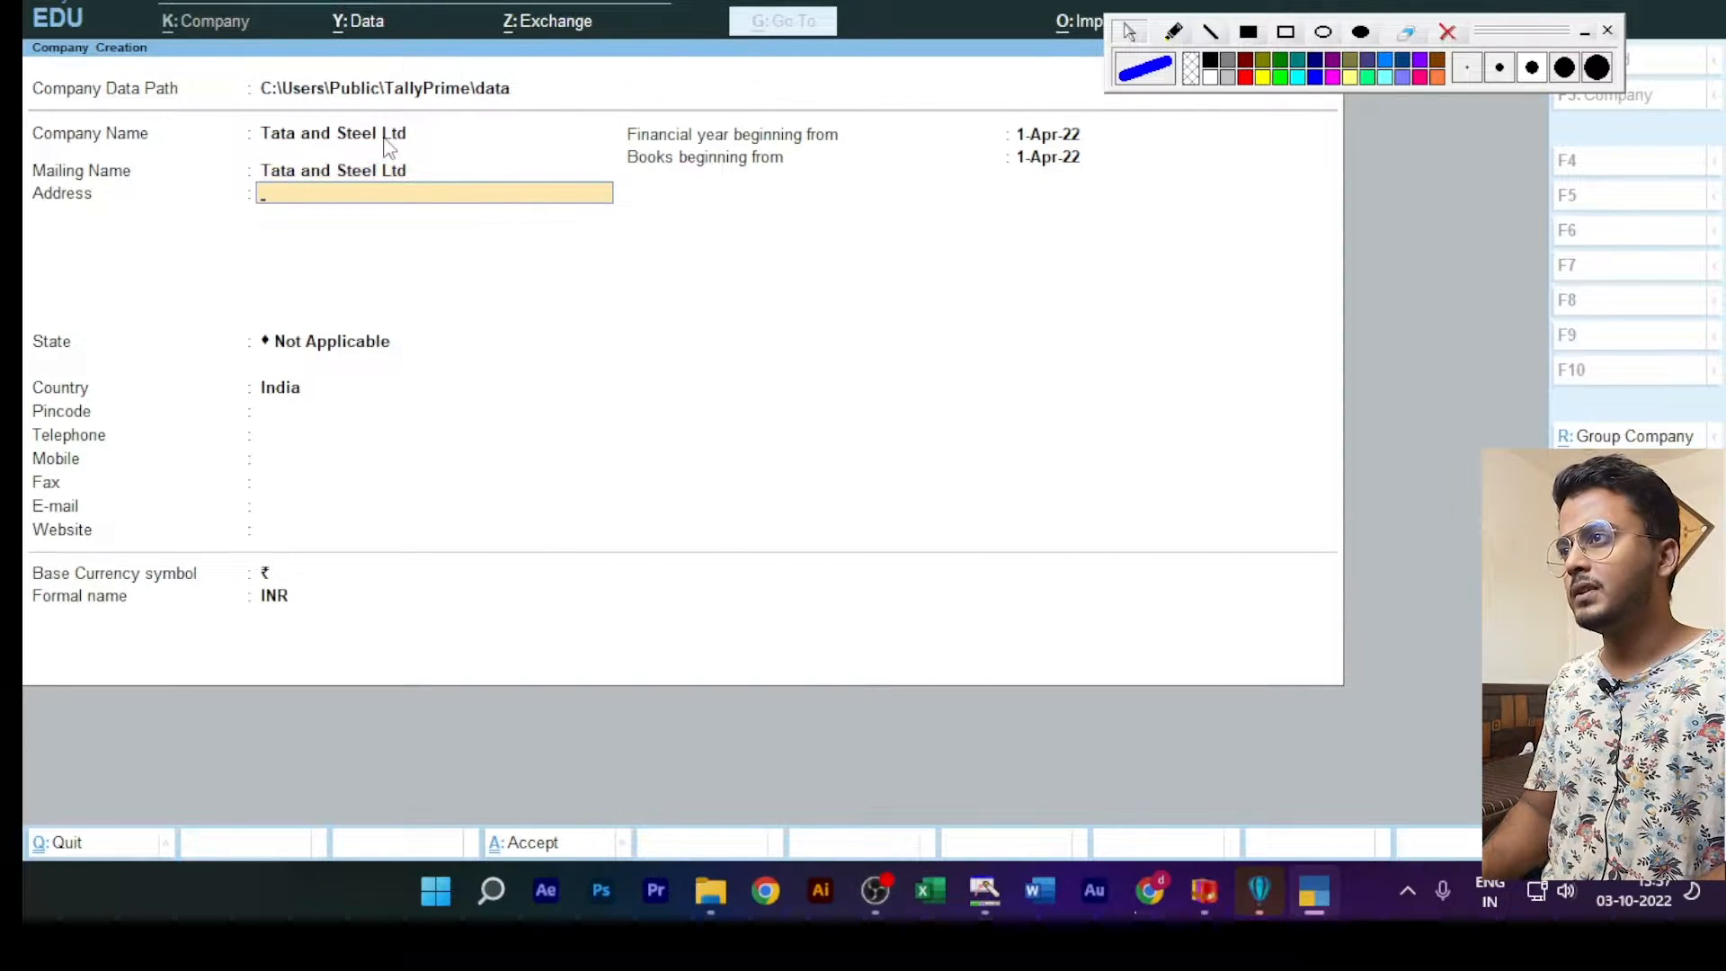
# Step: Fill in the company's one-line address and set its state to Delhi
pyautogui.write('Okhla')
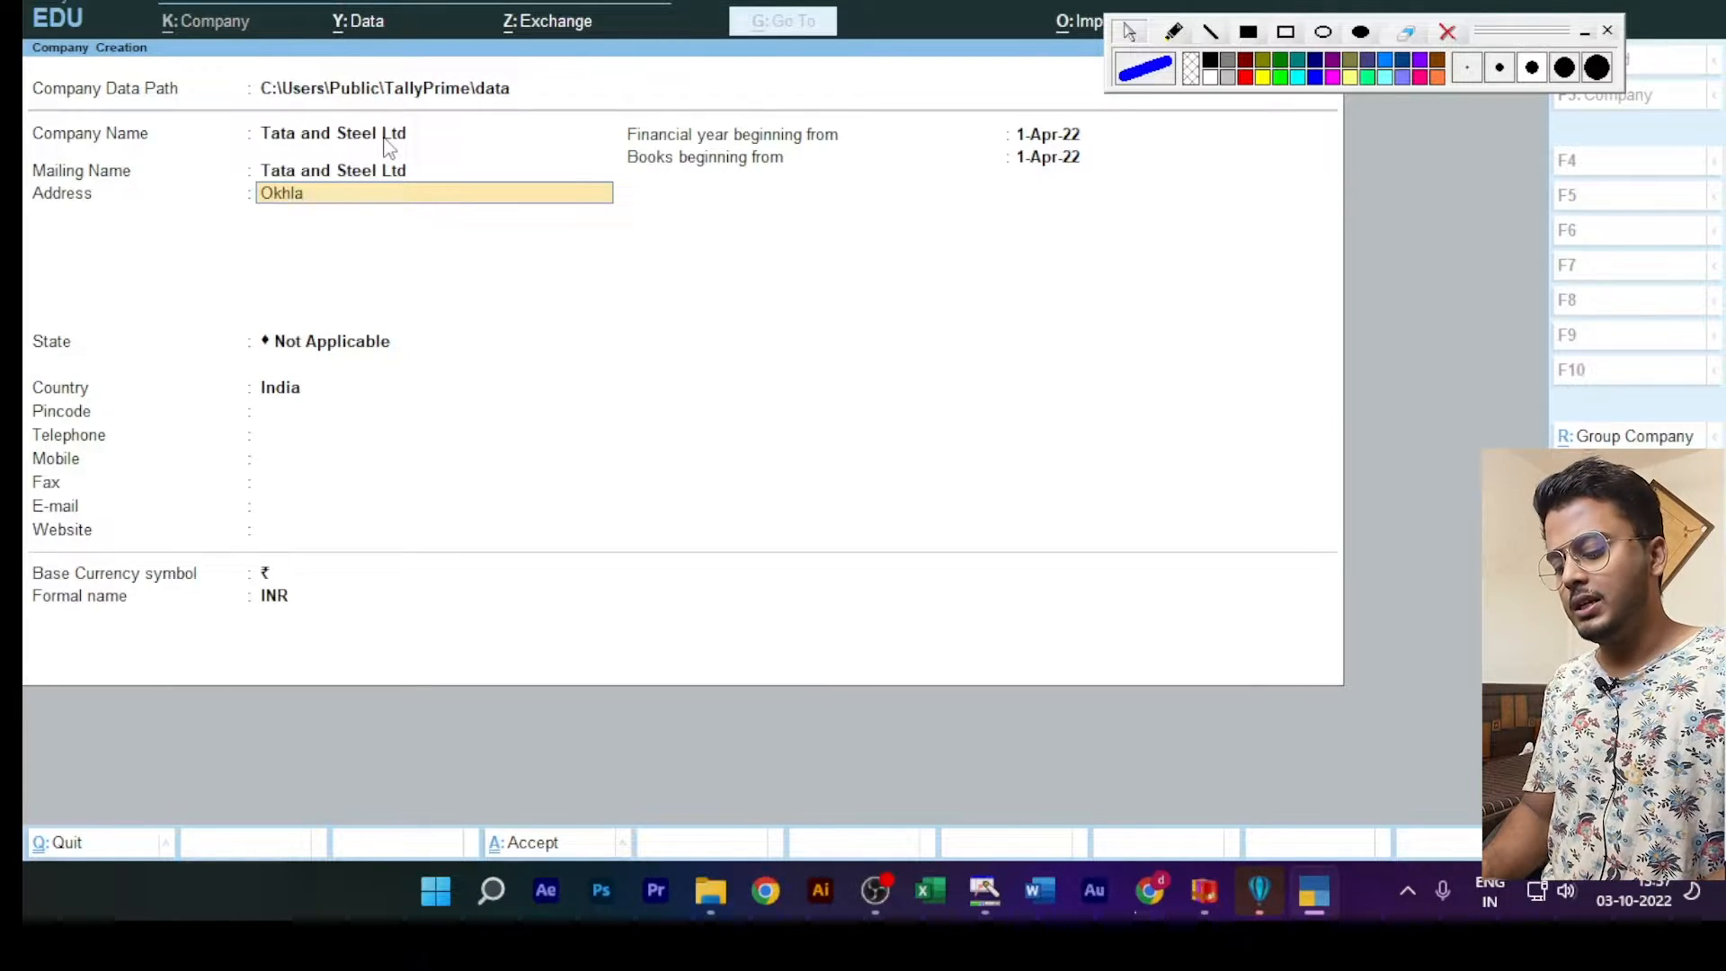
pyautogui.write(',Delhi')
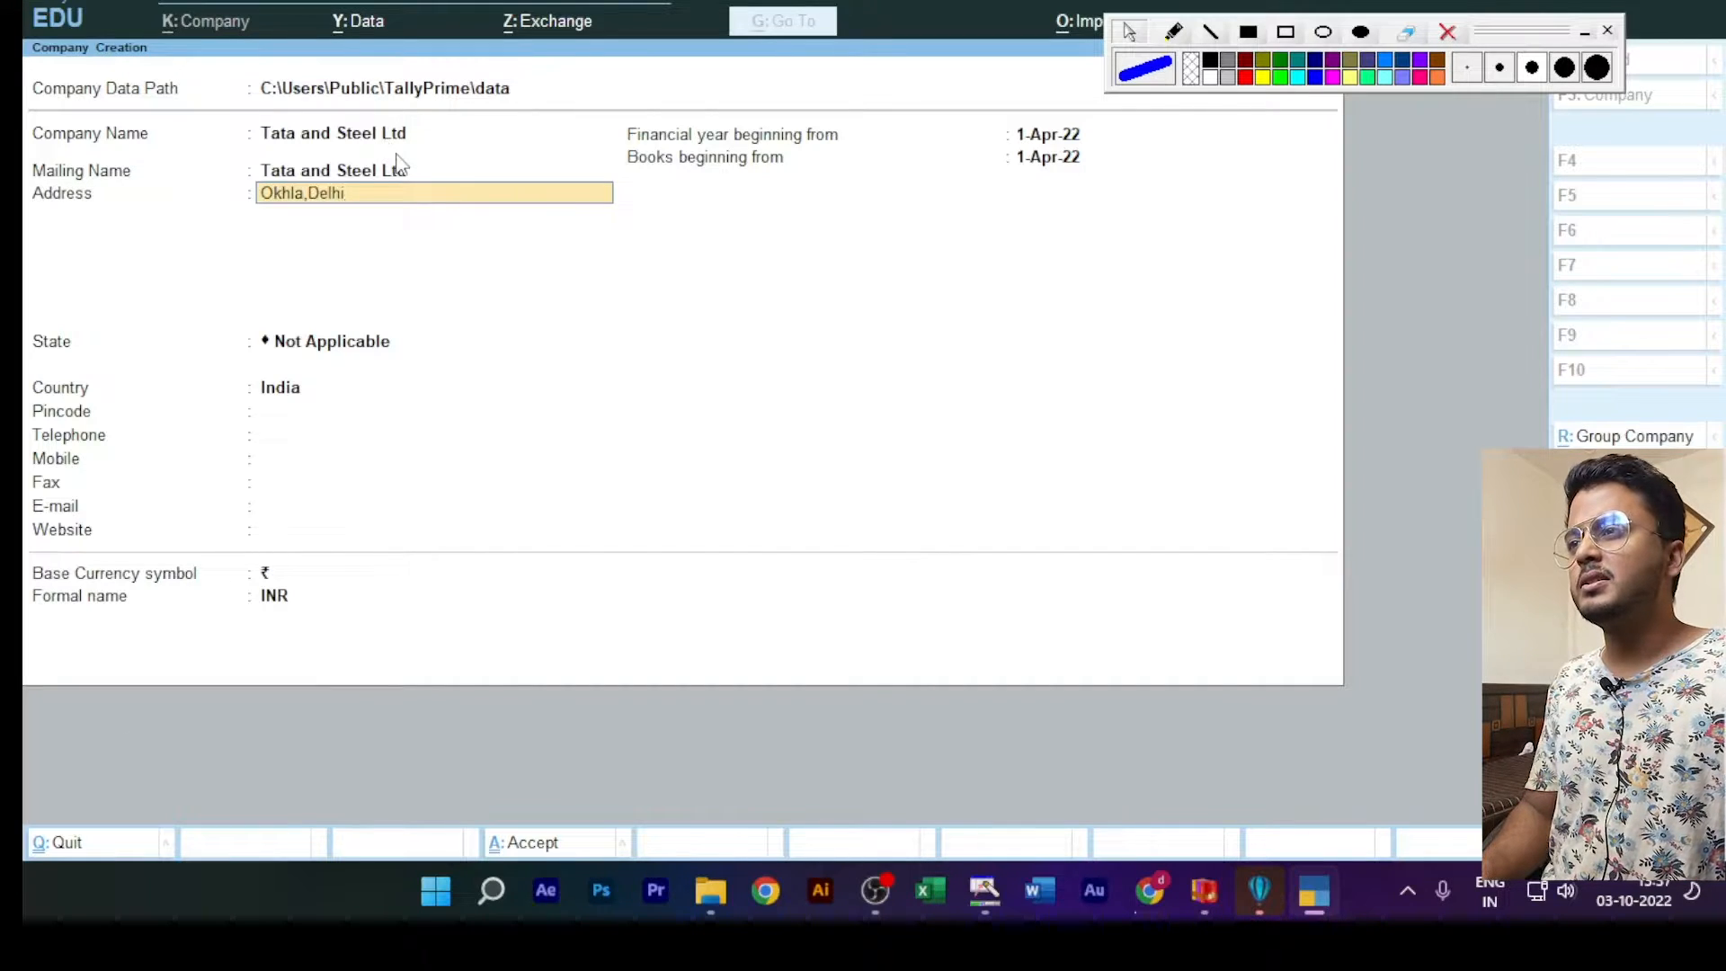
pyautogui.press('Return')
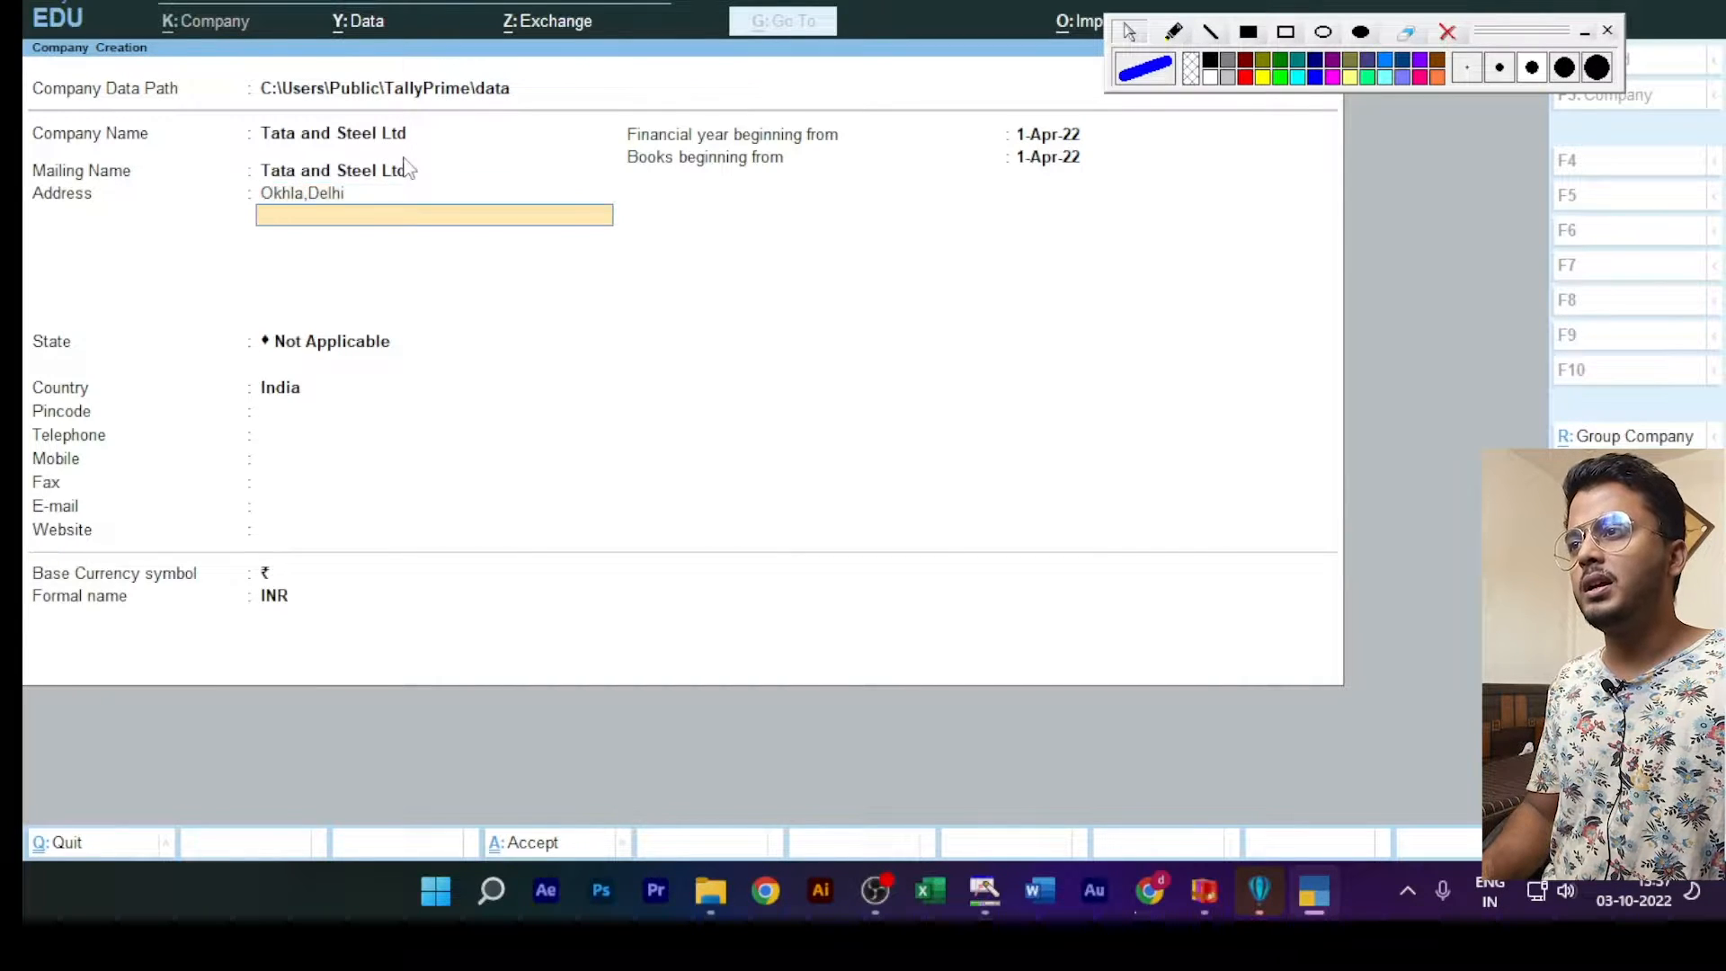
pyautogui.press('Return')
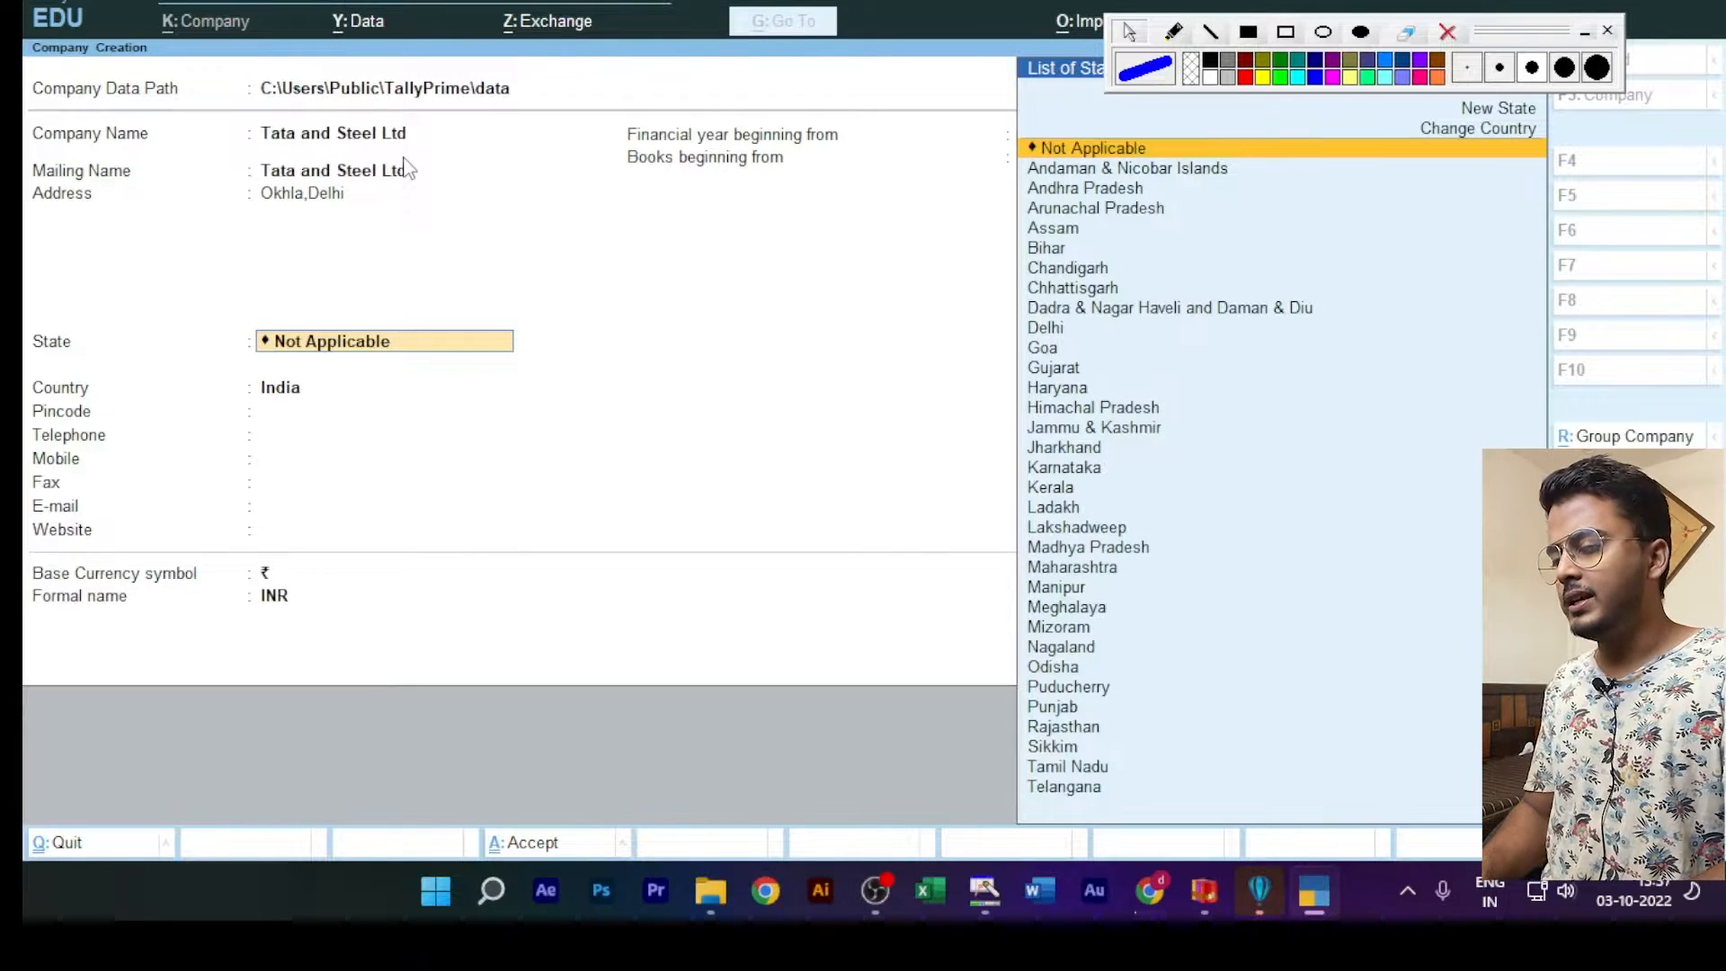
pyautogui.write('Del')
pyautogui.press('Return')
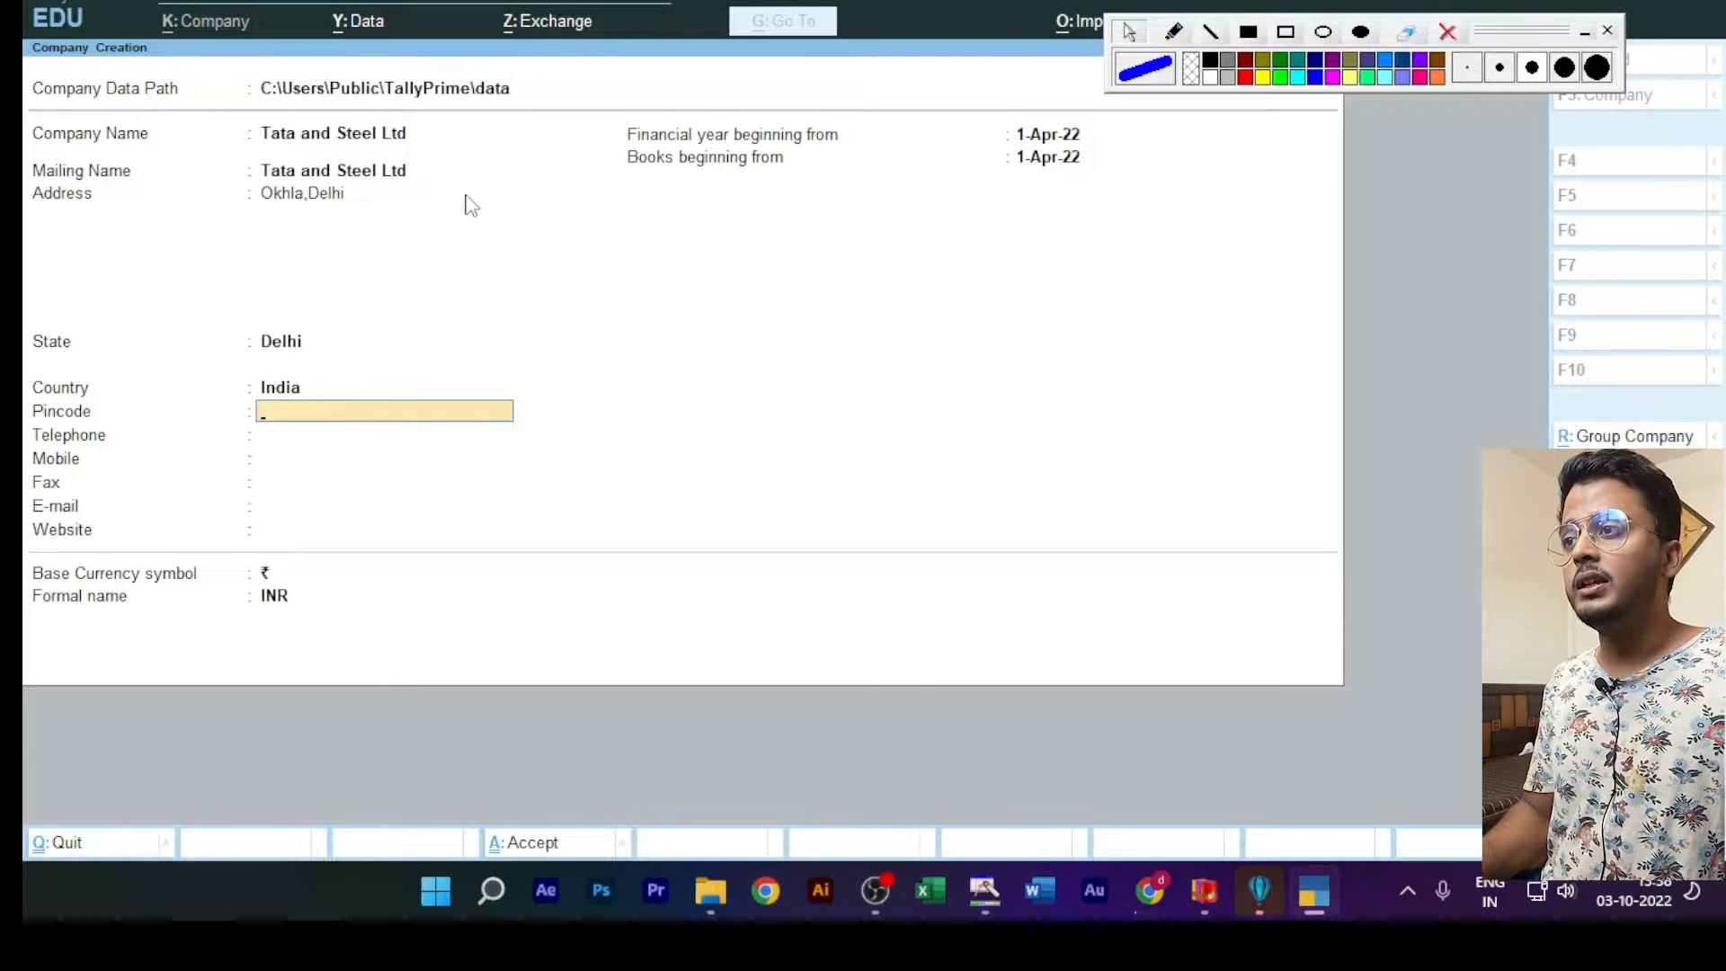
# Step: Enter the company's postal pincode and mobile number, leaving the telephone blank
pyautogui.write('1100')
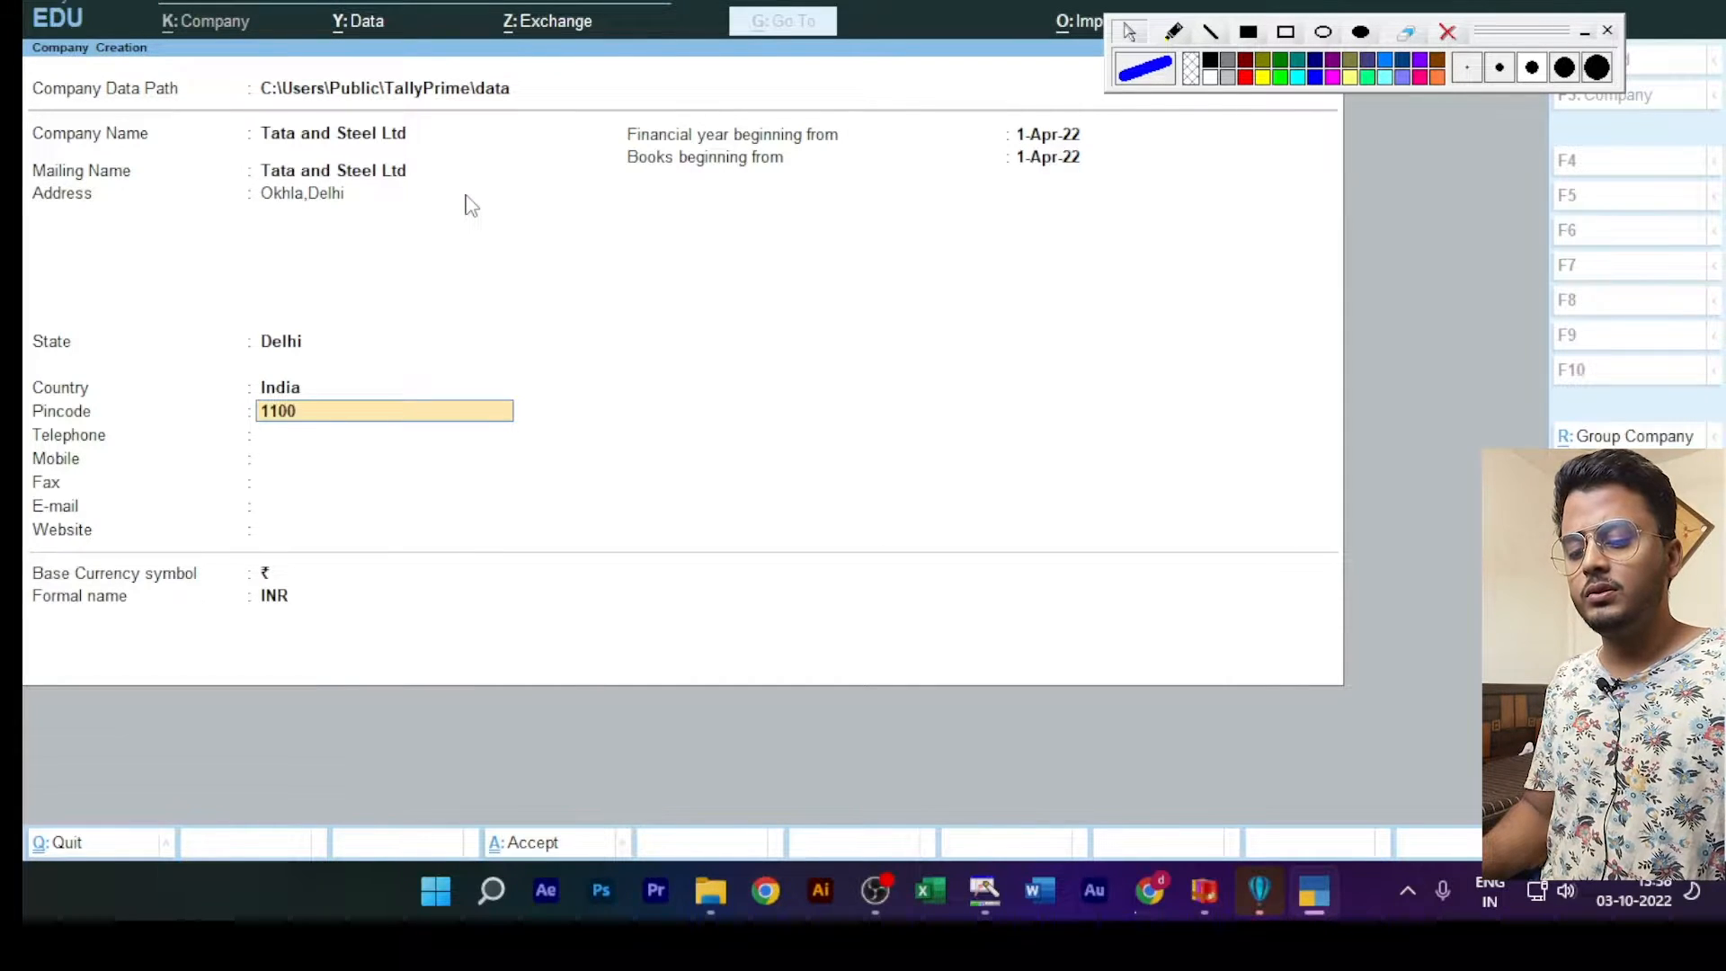
pyautogui.write('23')
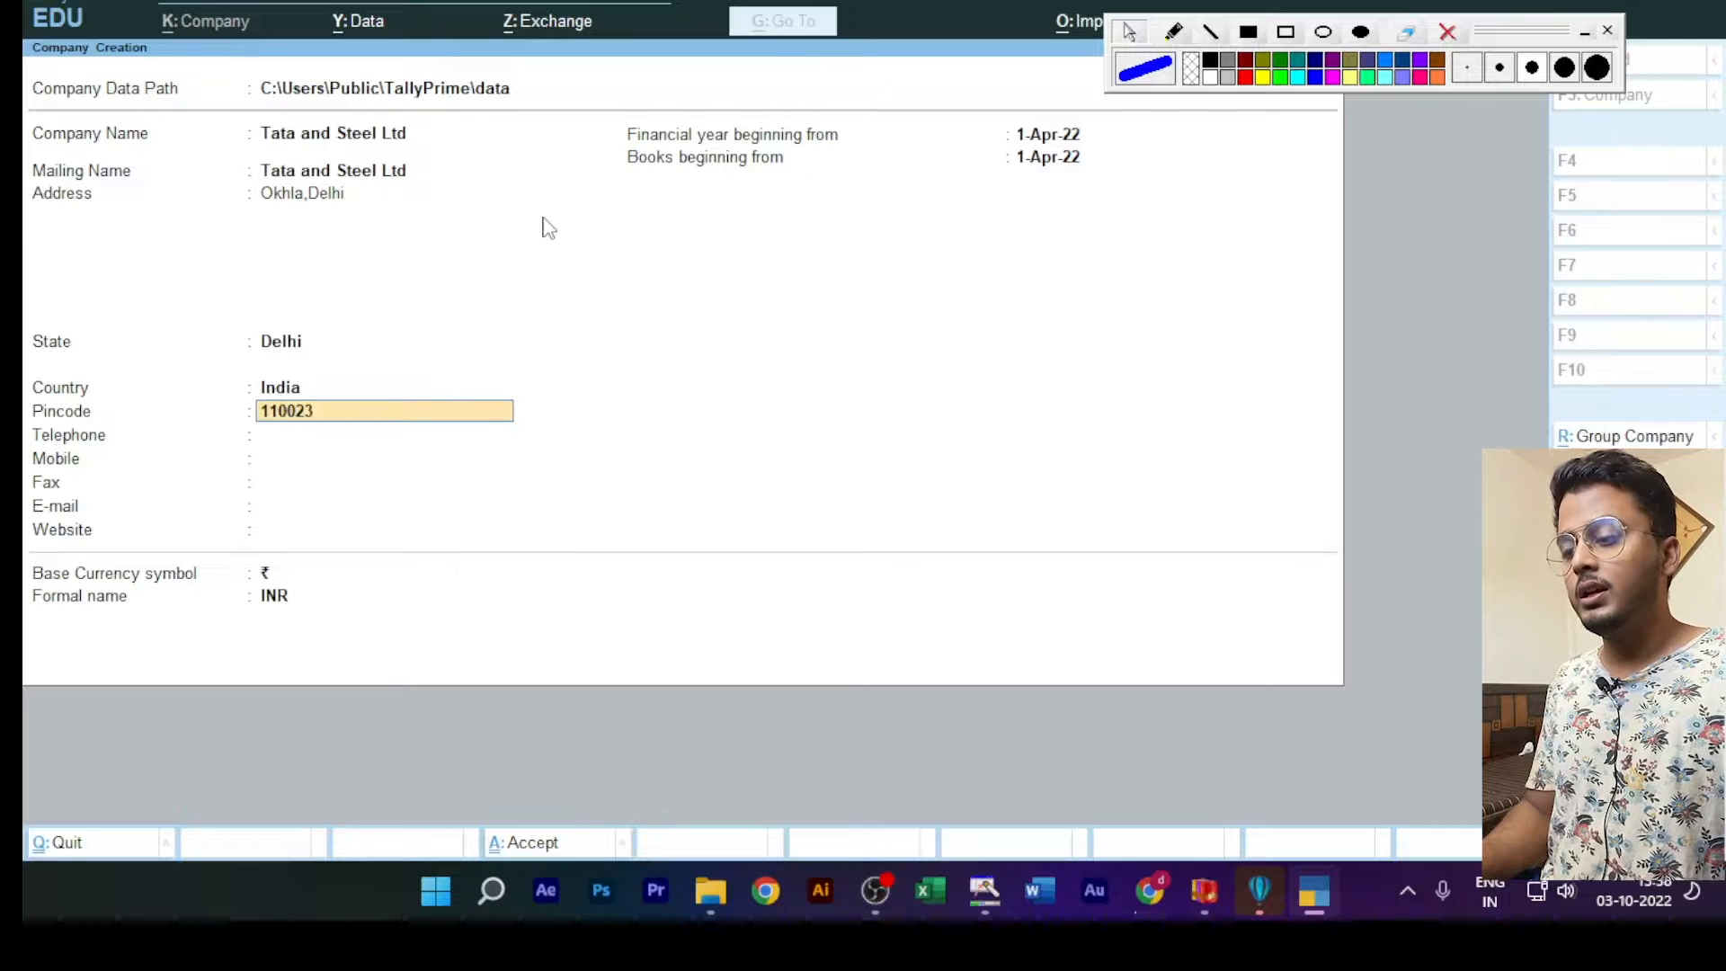
pyautogui.press('Return')
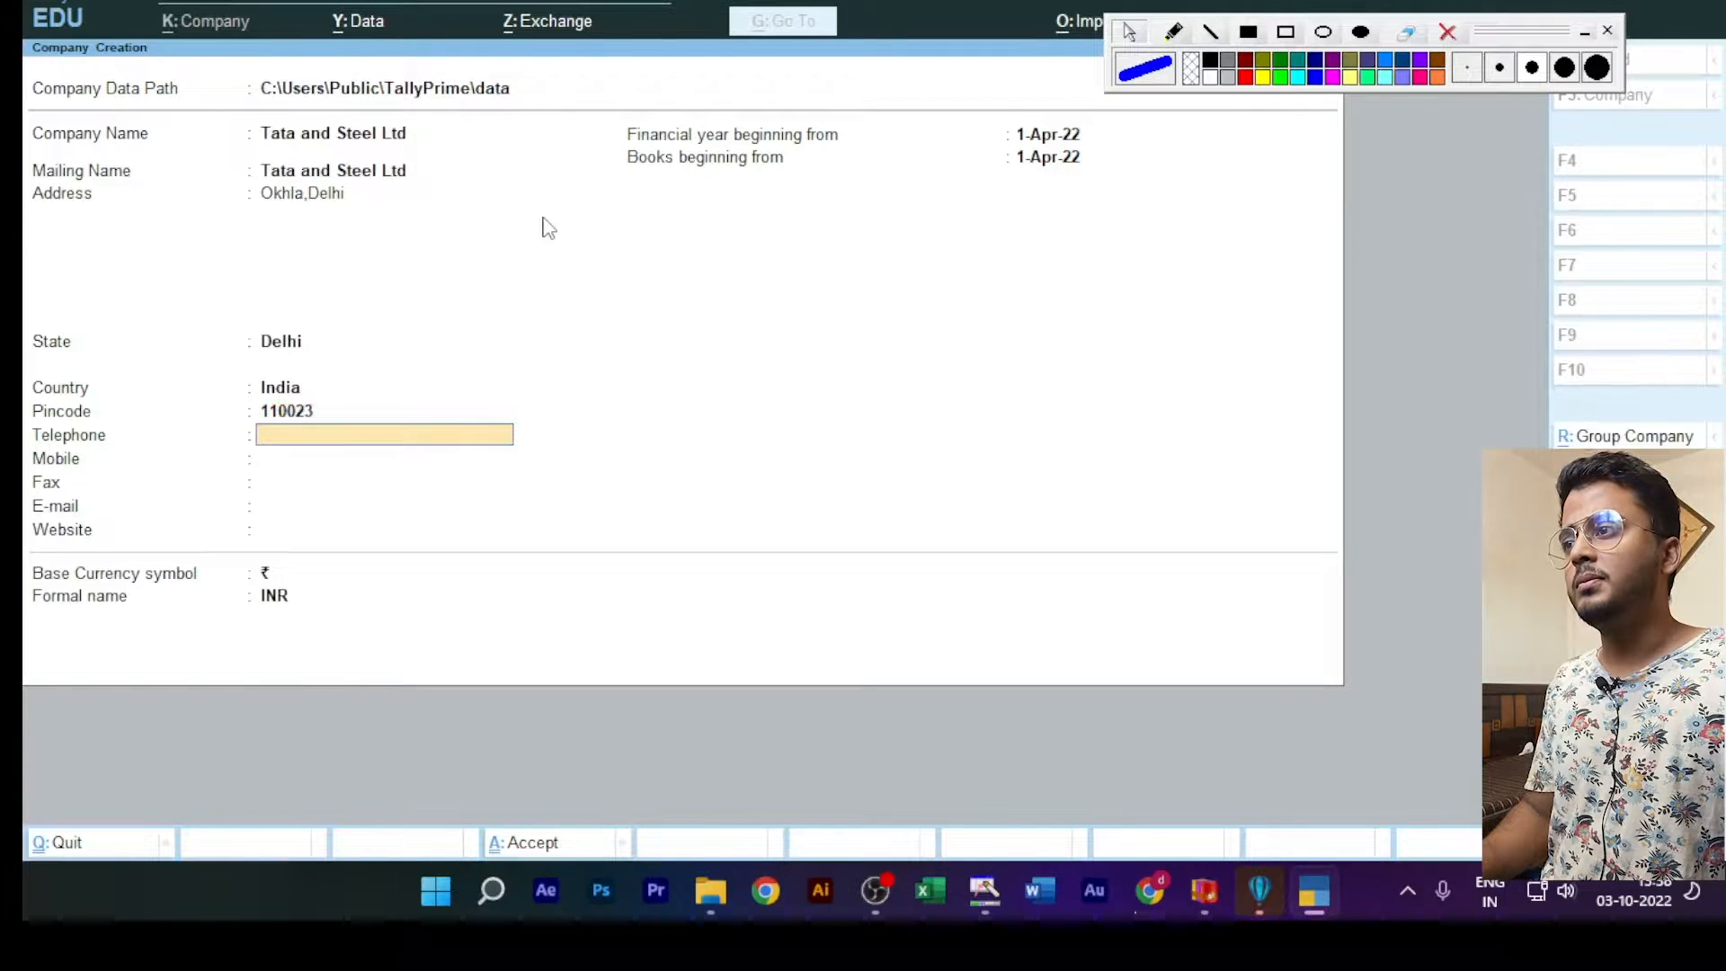
pyautogui.press('Return')
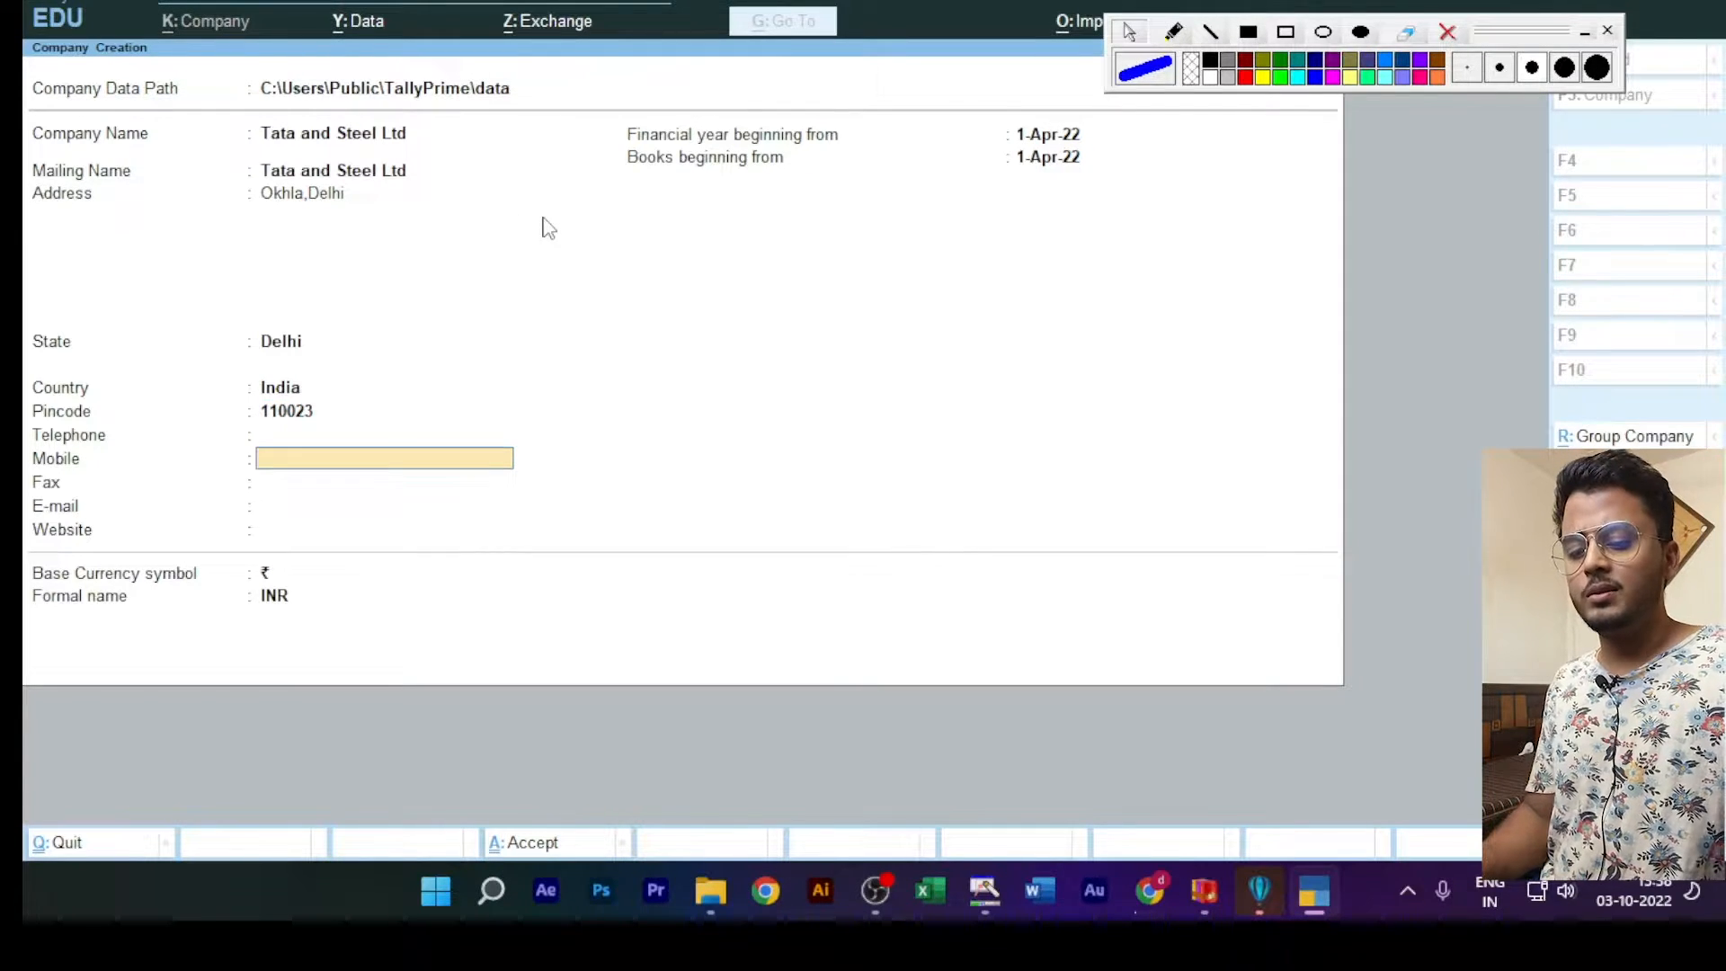
pyautogui.write('585465465')
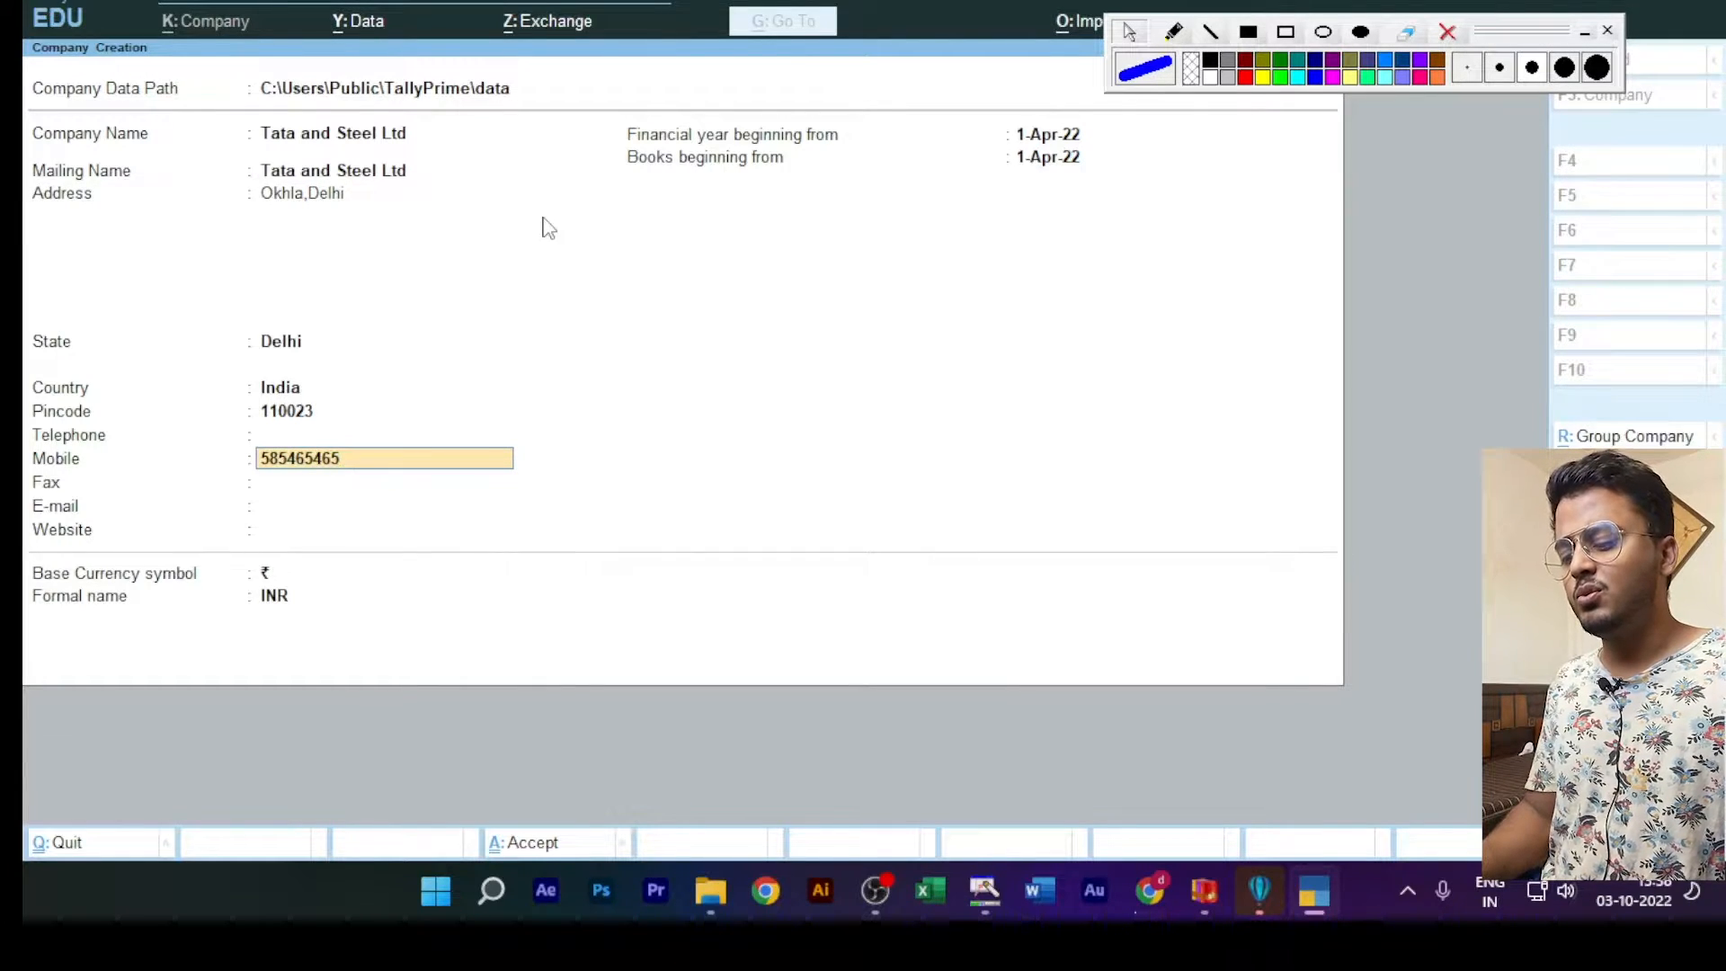
pyautogui.press('Return')
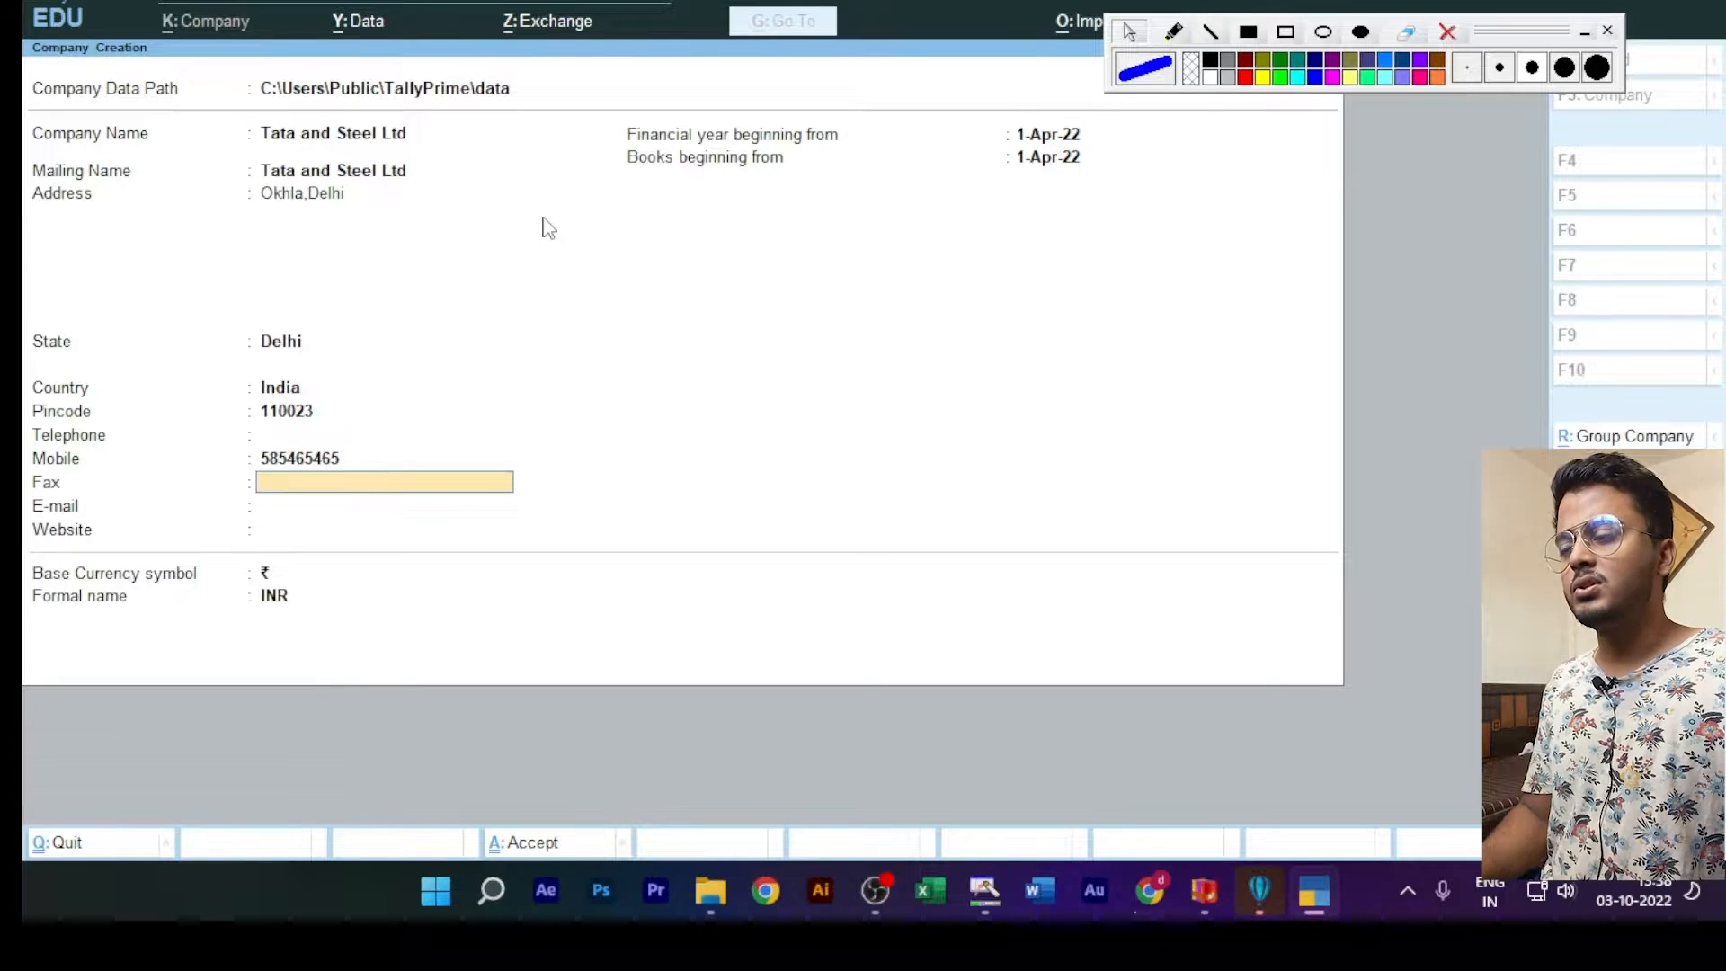
# Step: Leave the fax blank and enter the company's e-mail address
pyautogui.press('Return')
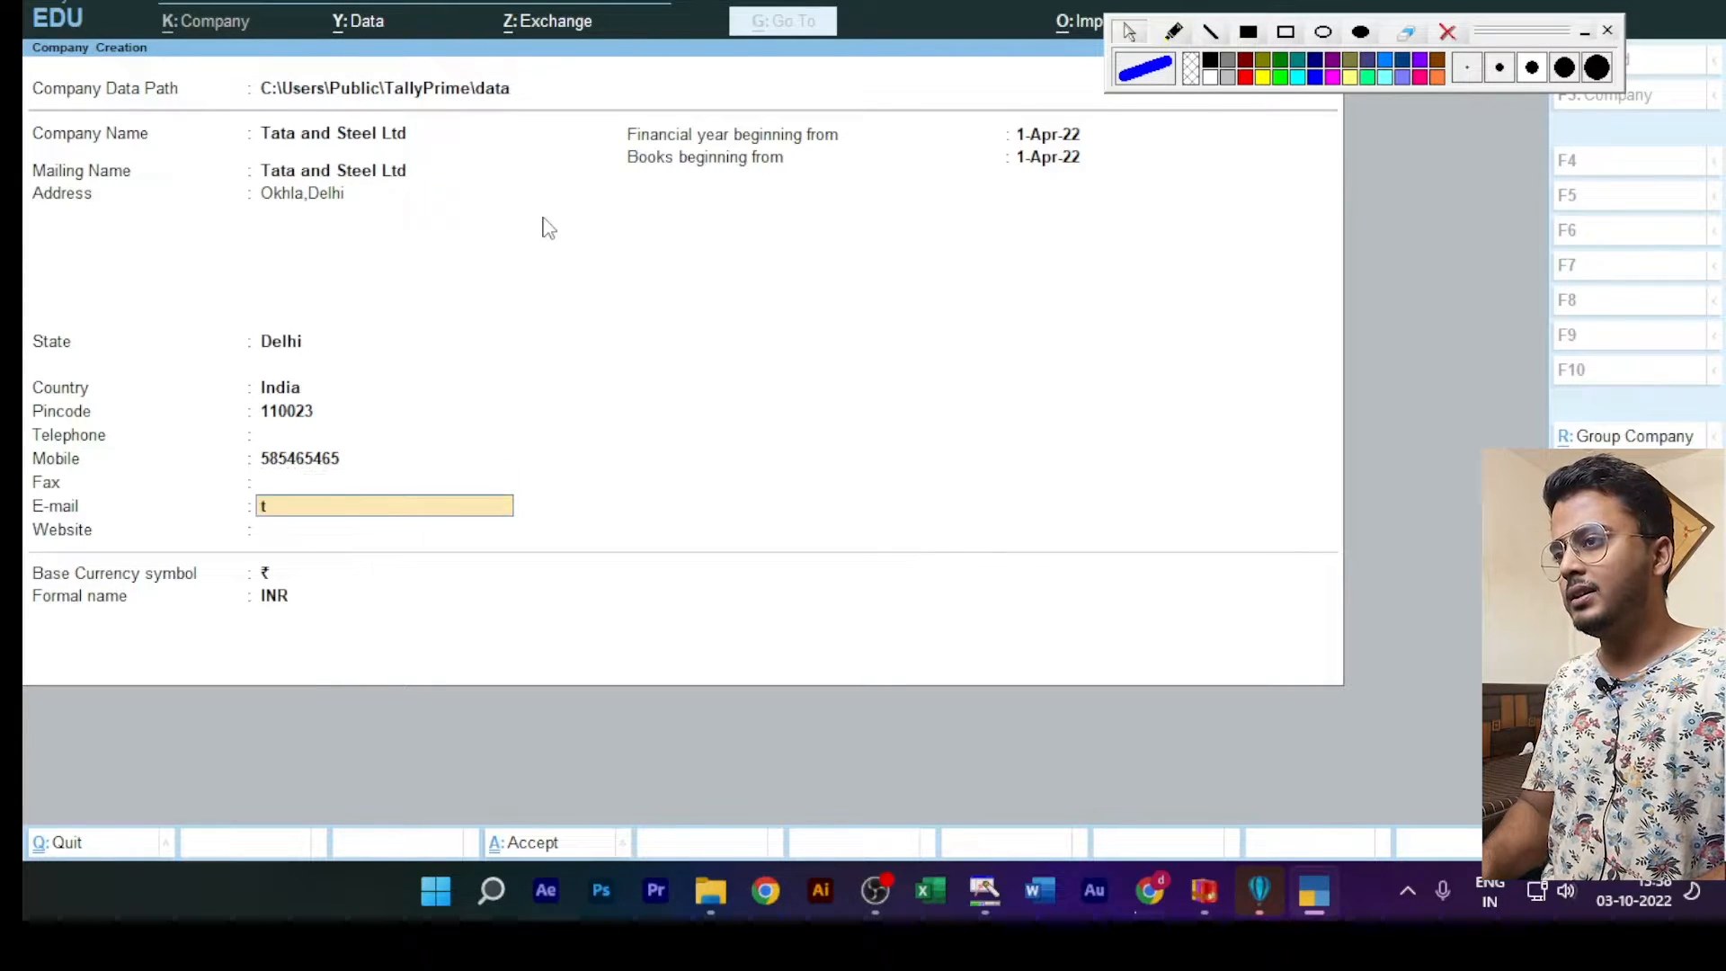
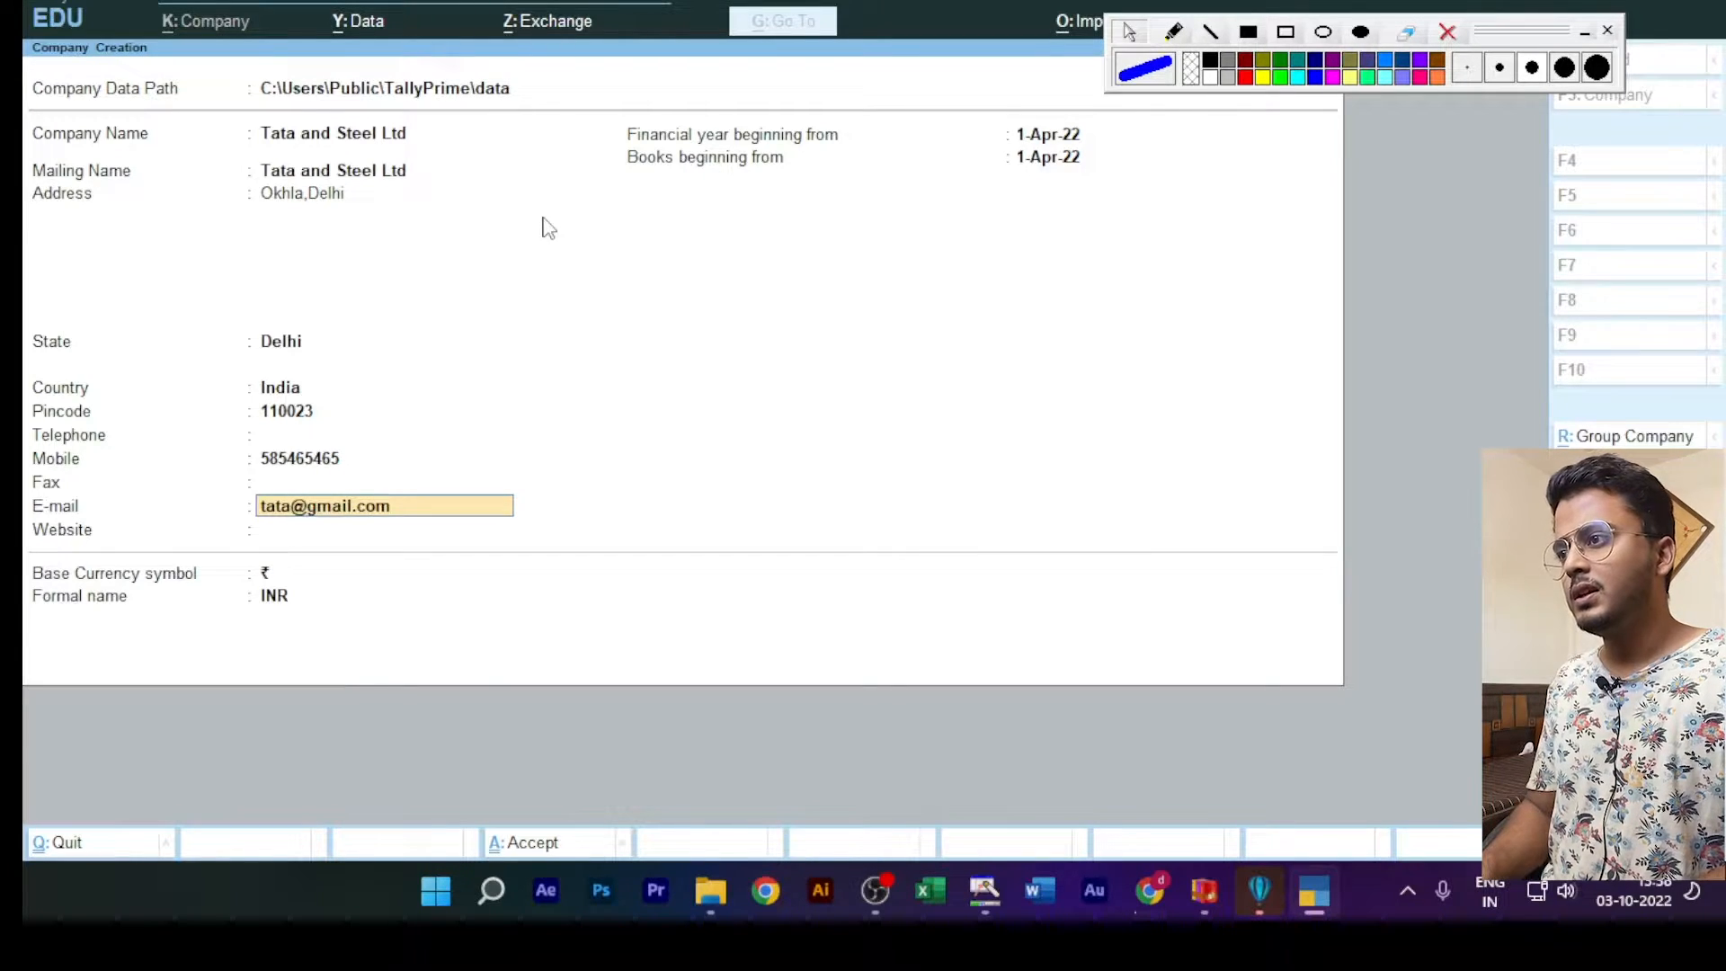
pyautogui.press('Return')
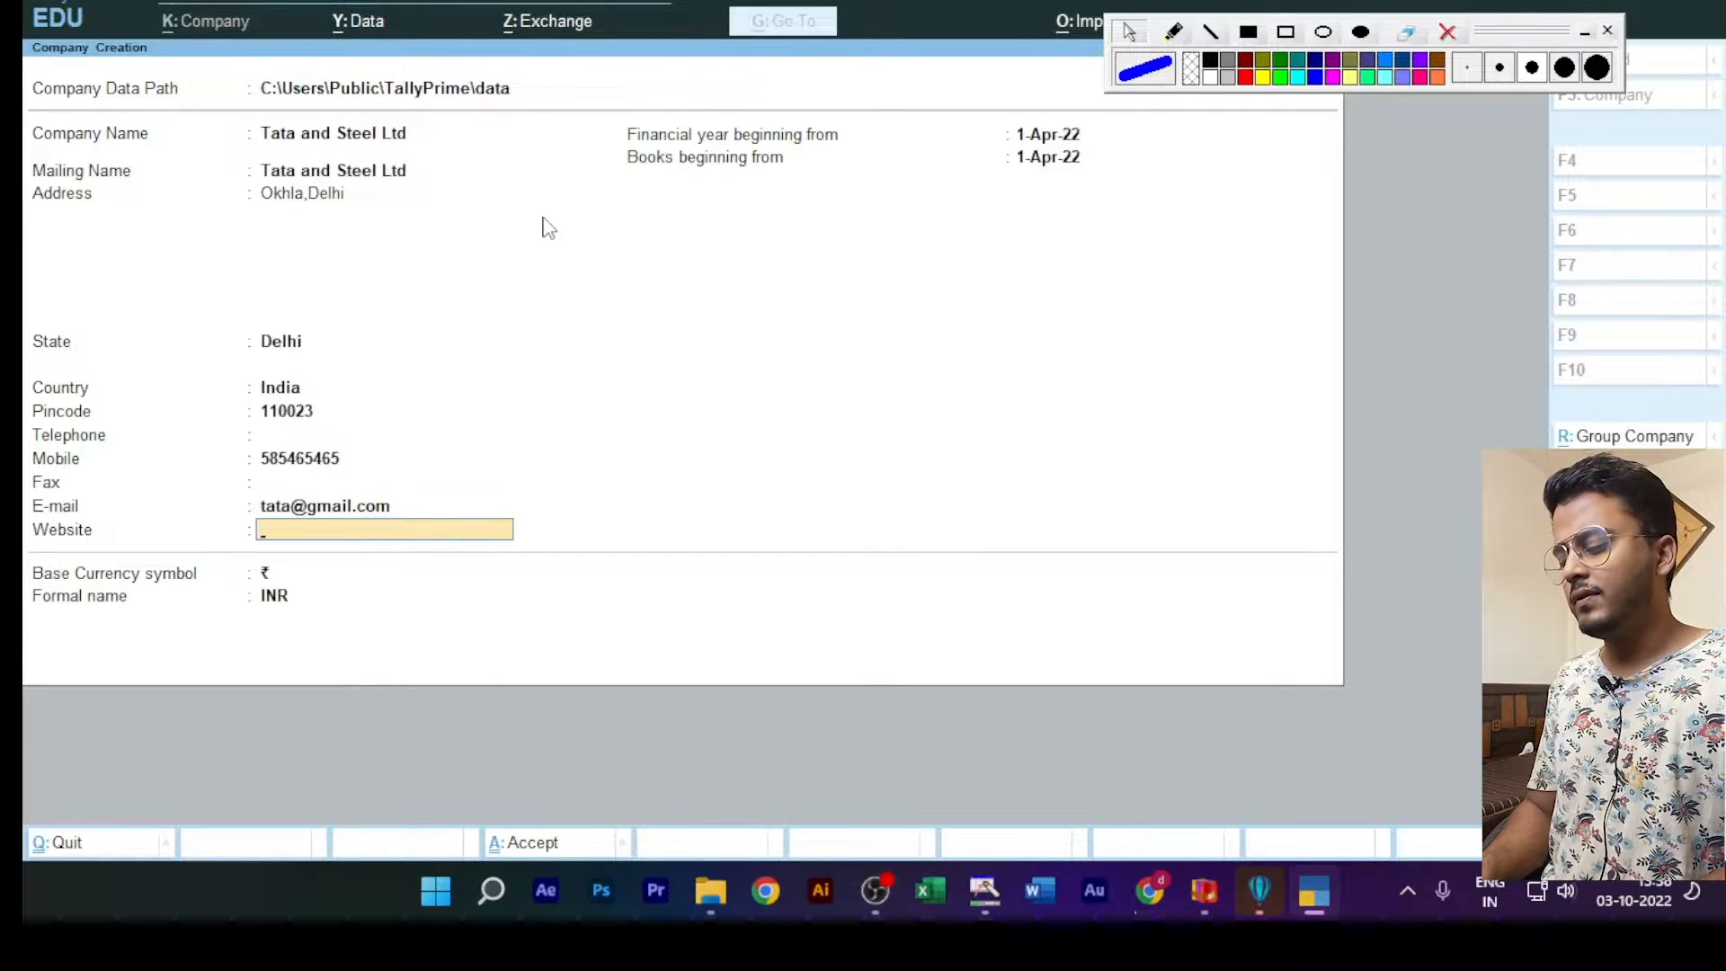
pyautogui.write('www')
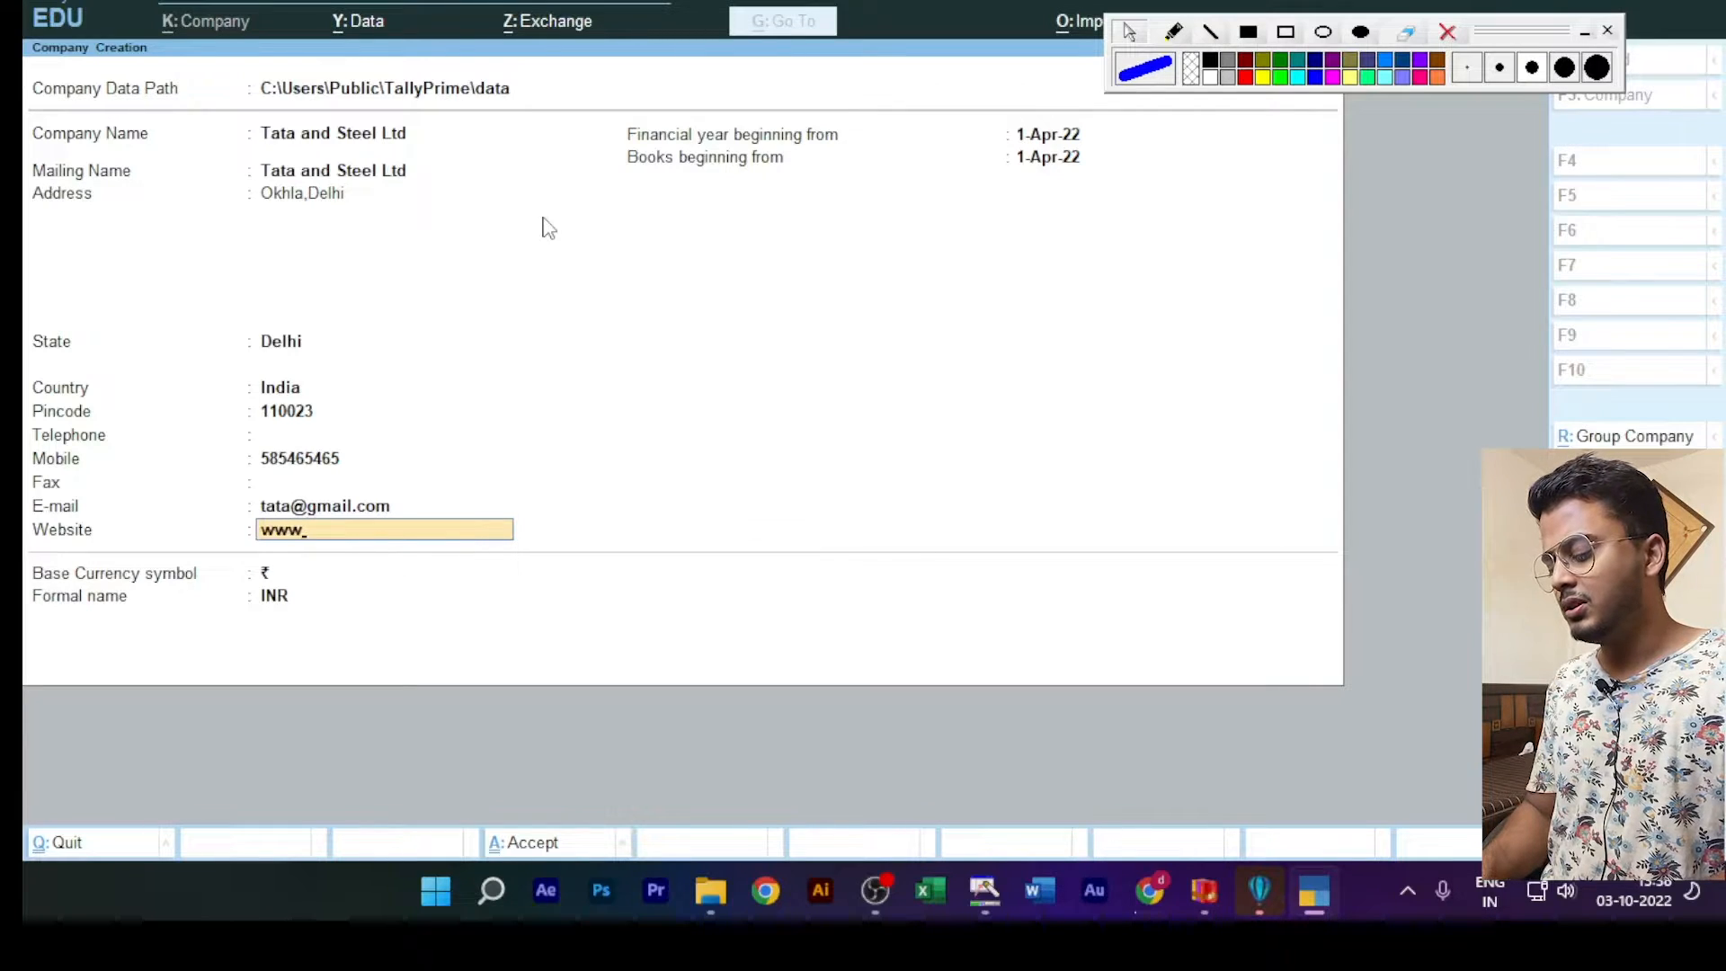
pyautogui.write('.tata')
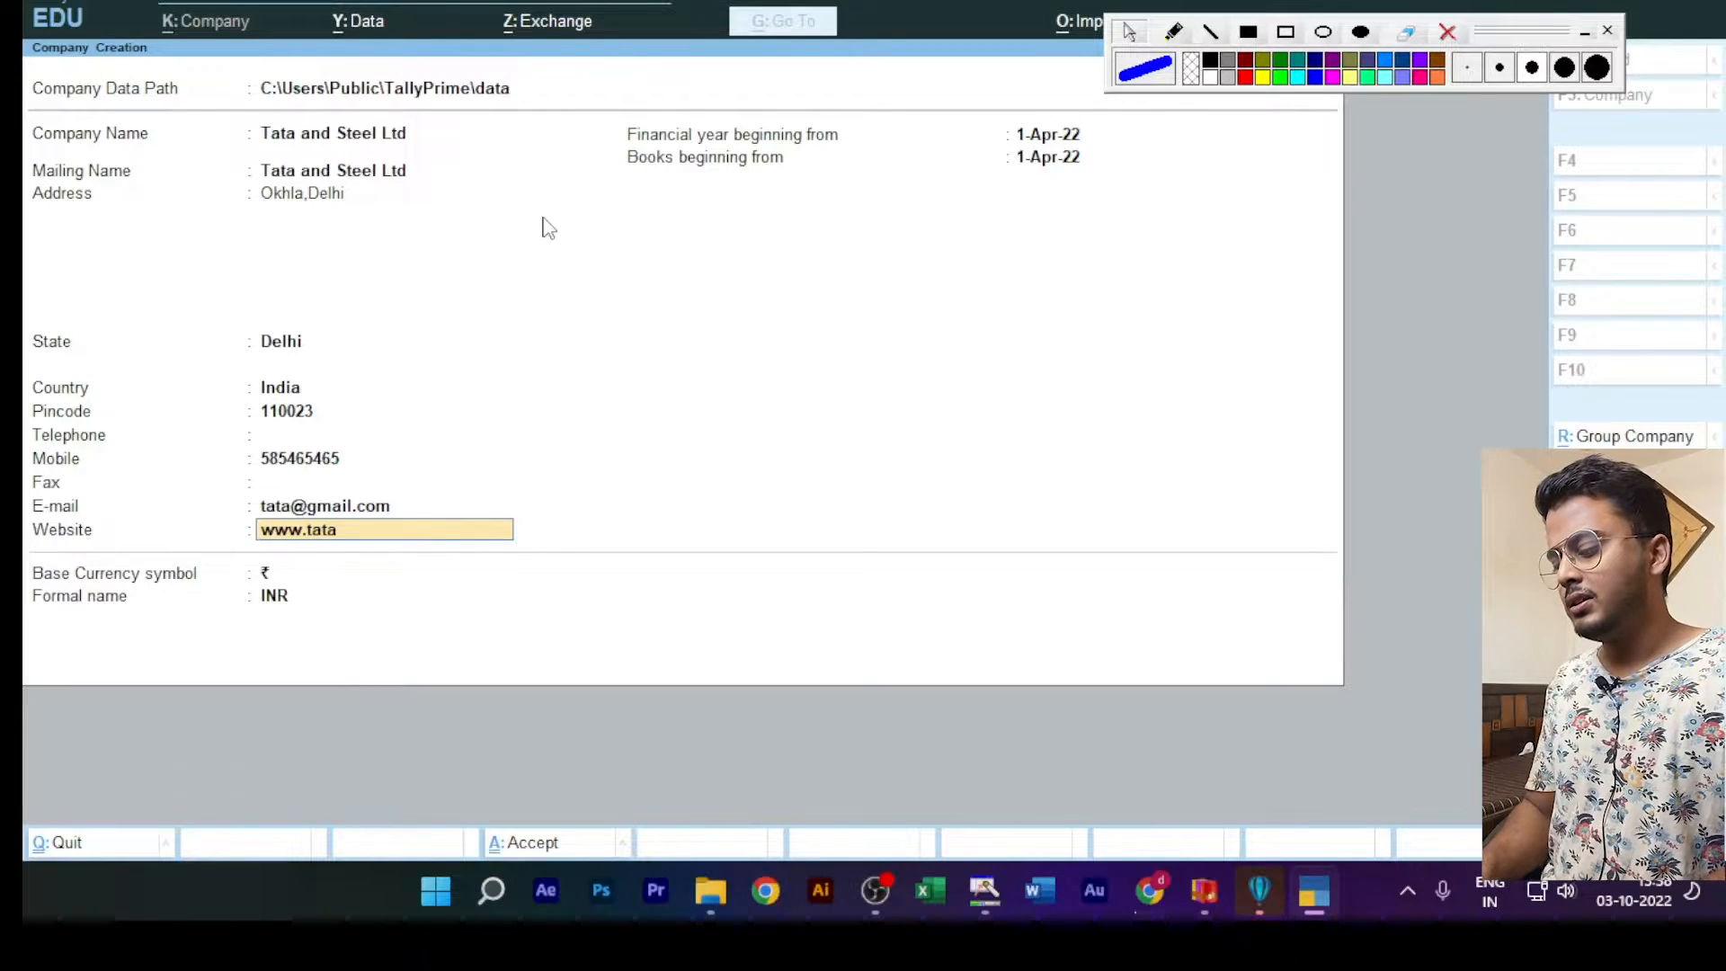
pyautogui.write('ltd.')
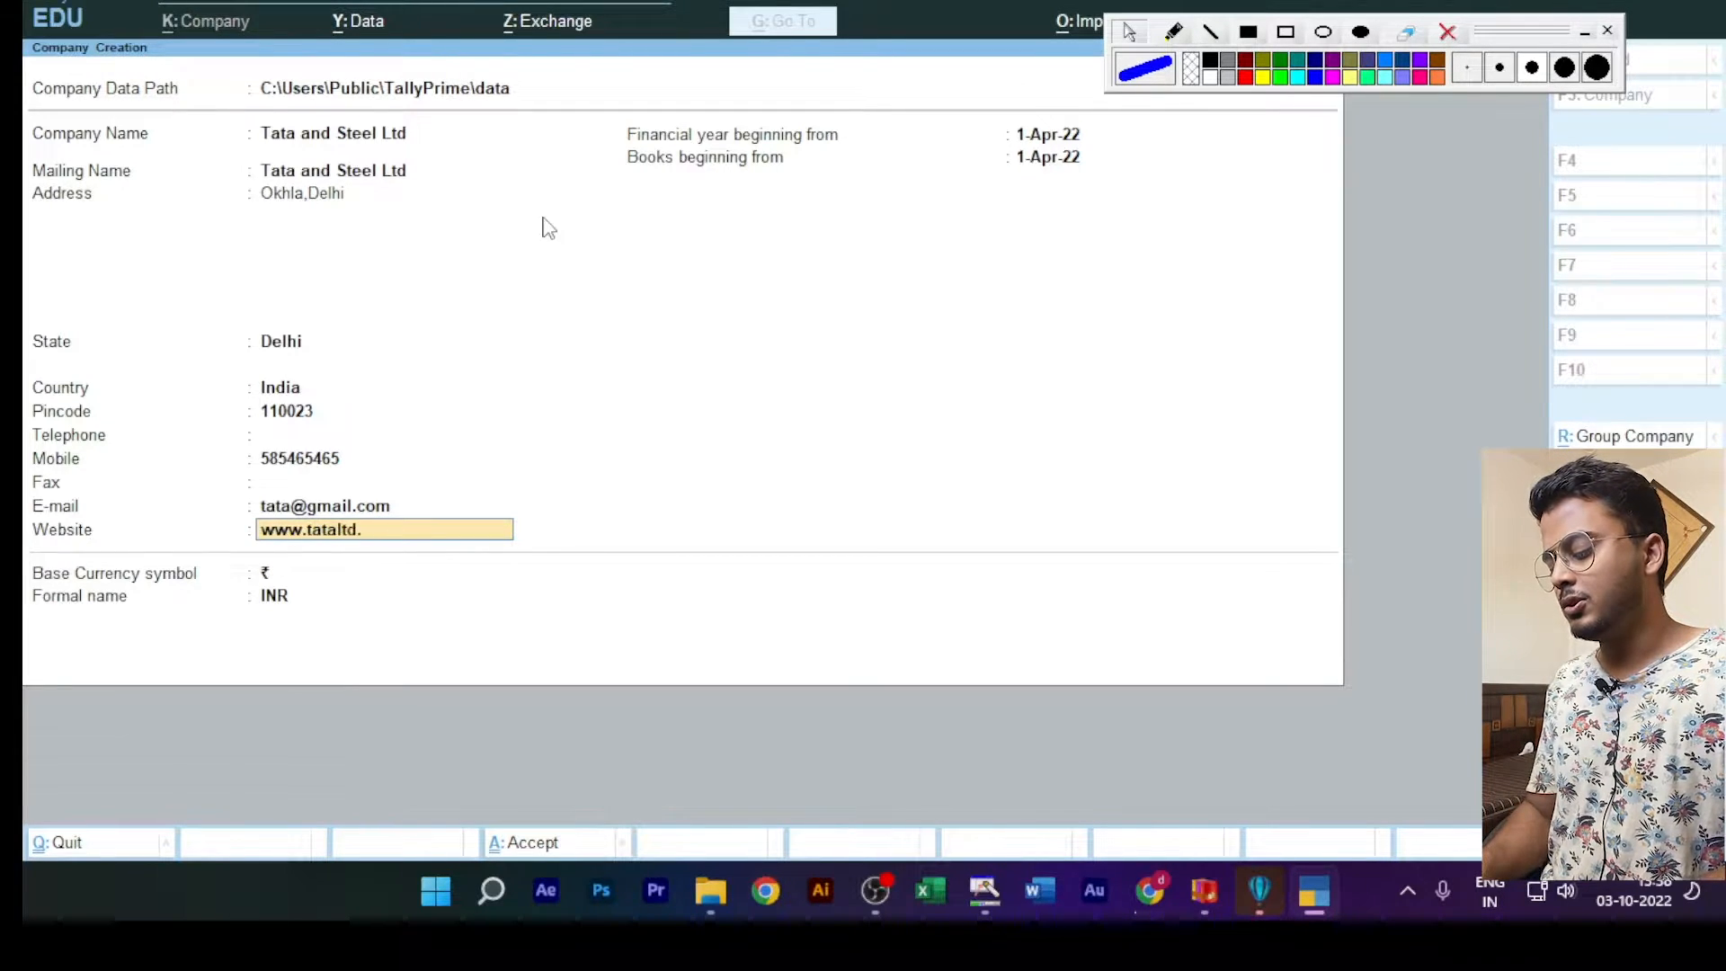
pyautogui.write('com')
pyautogui.press('Return')
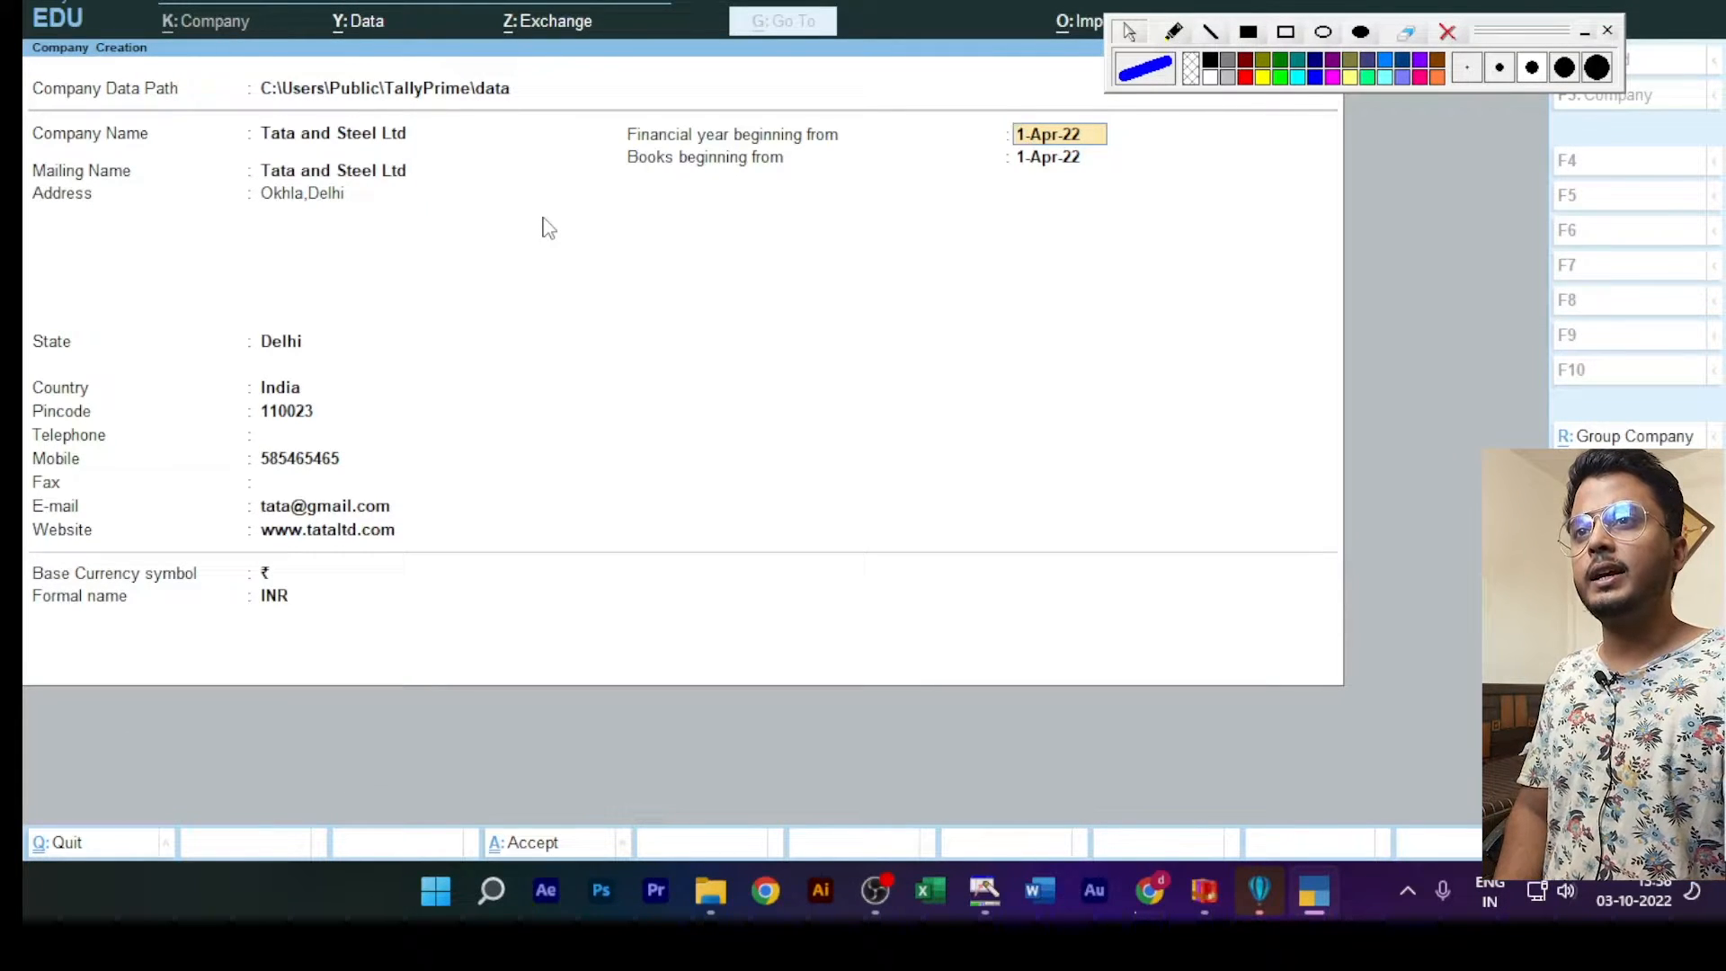
# Step: Keep 1-Apr-22 as the financial year and books start, keep currency ₹ with formal name INR, and create the company
pyautogui.press('Return')
pyautogui.press('Return')
pyautogui.press('Return')
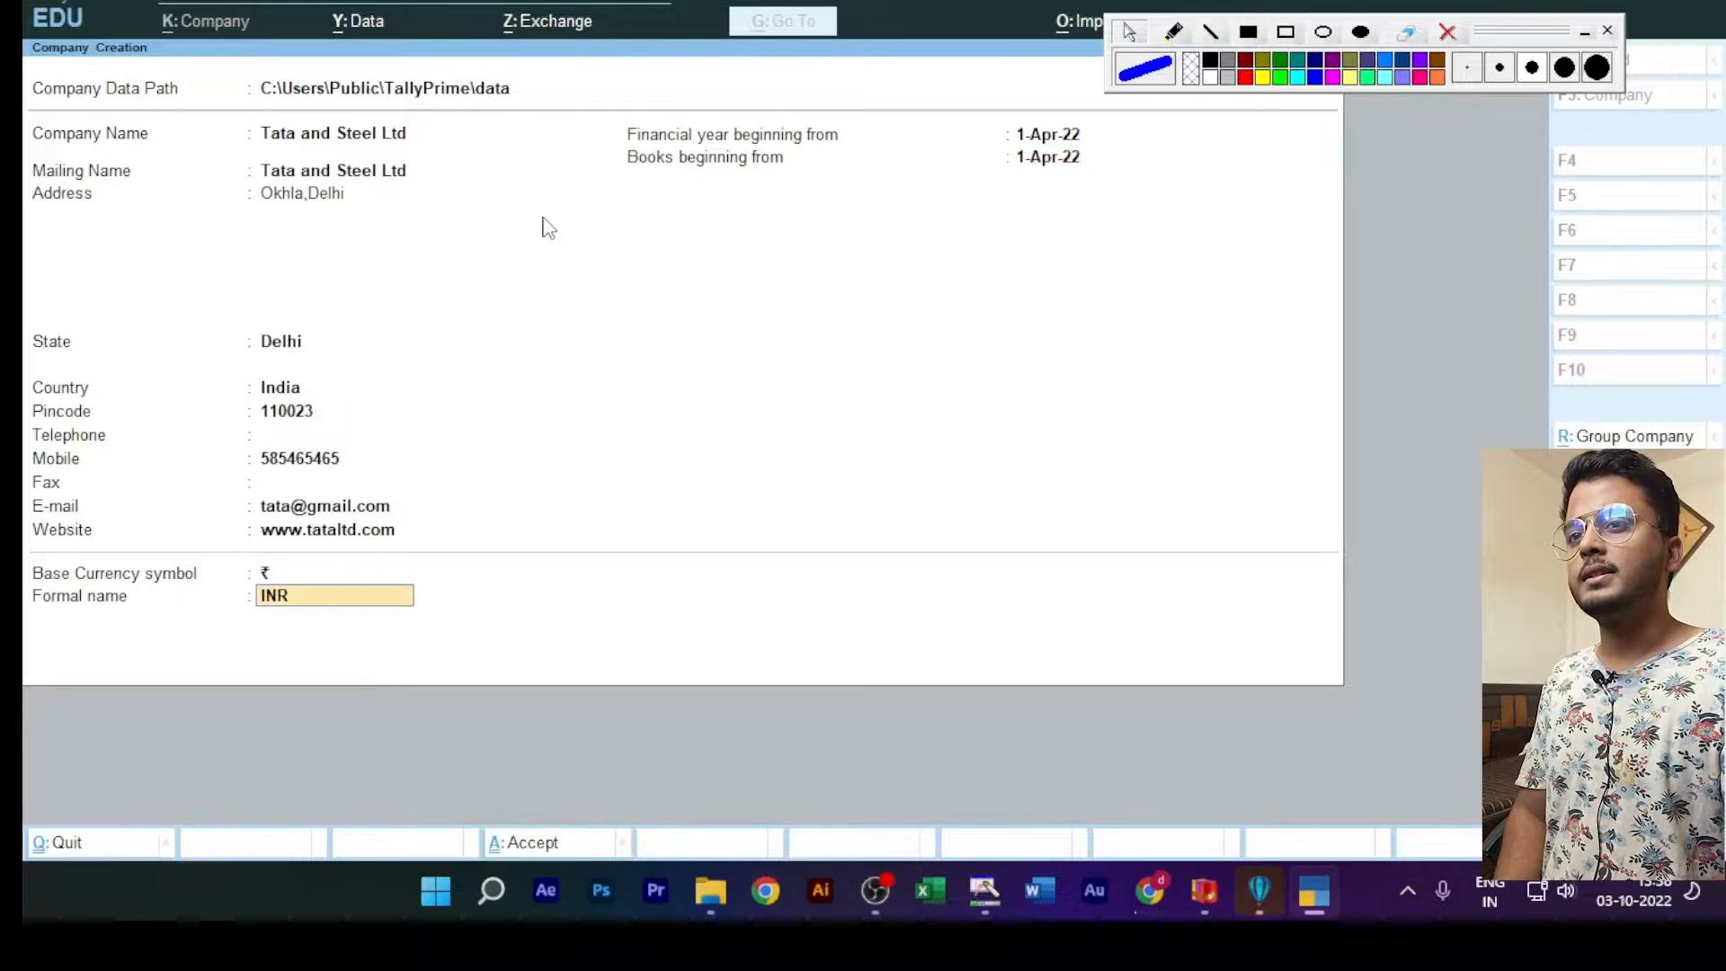
pyautogui.press('Return')
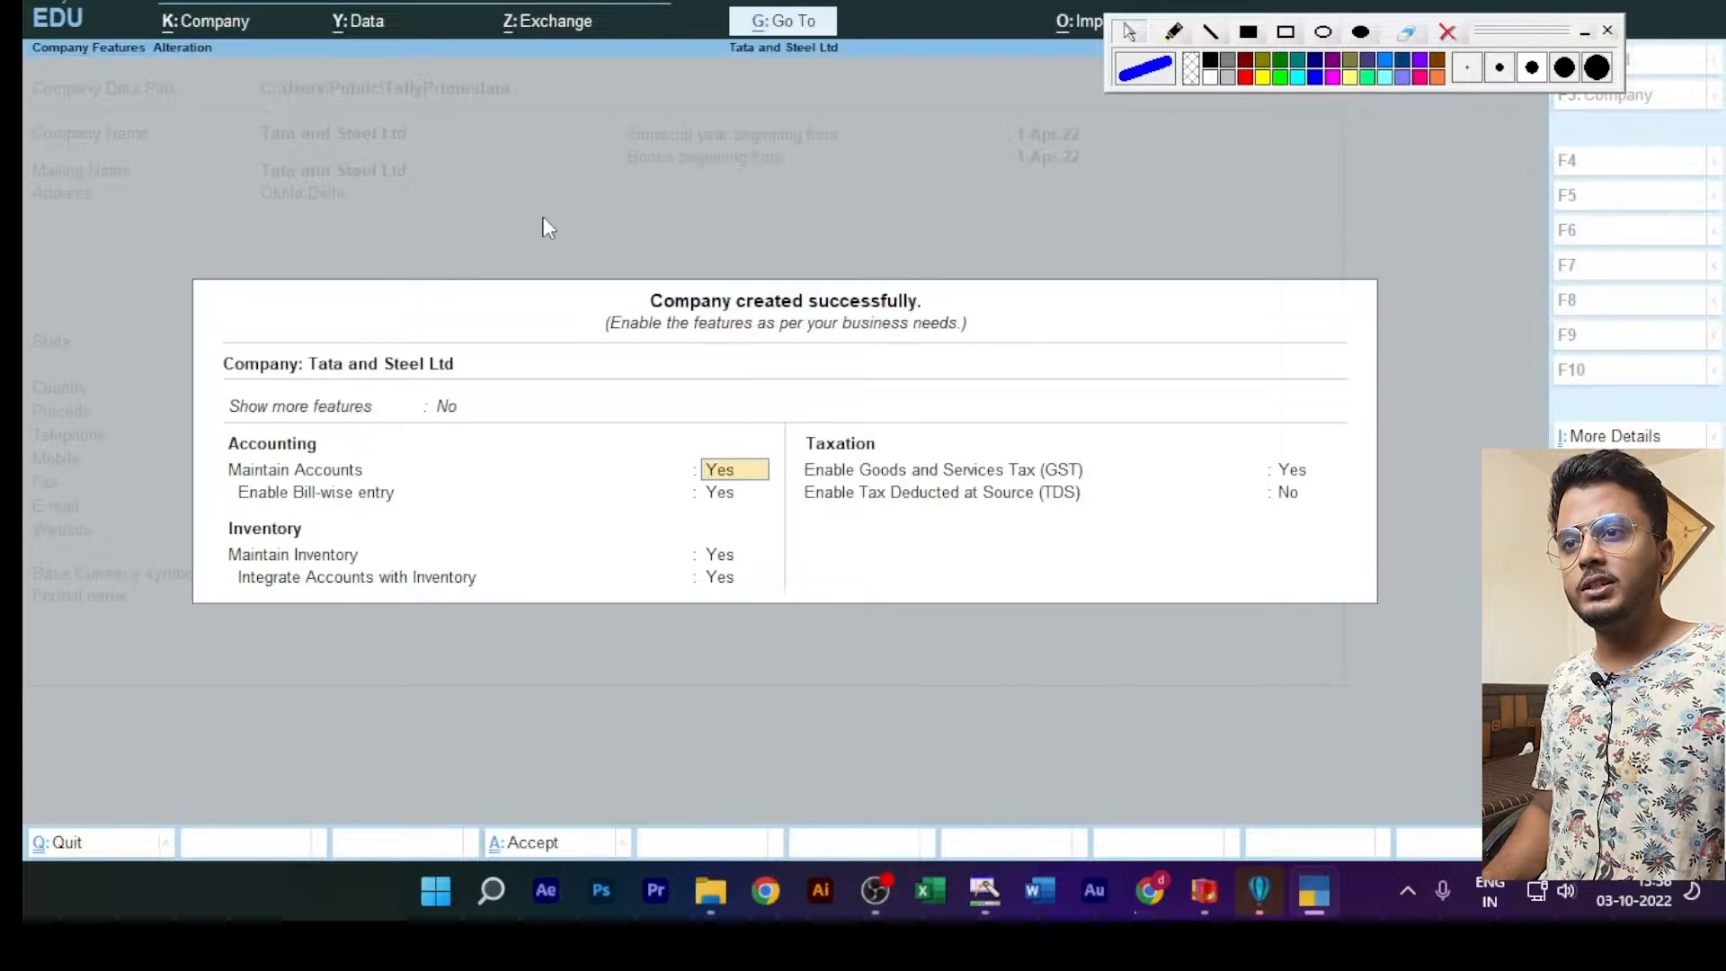
# Step: Turn off Goods and Services Tax (GST) in the new company's features and accept the feature settings
pyautogui.press('Right')
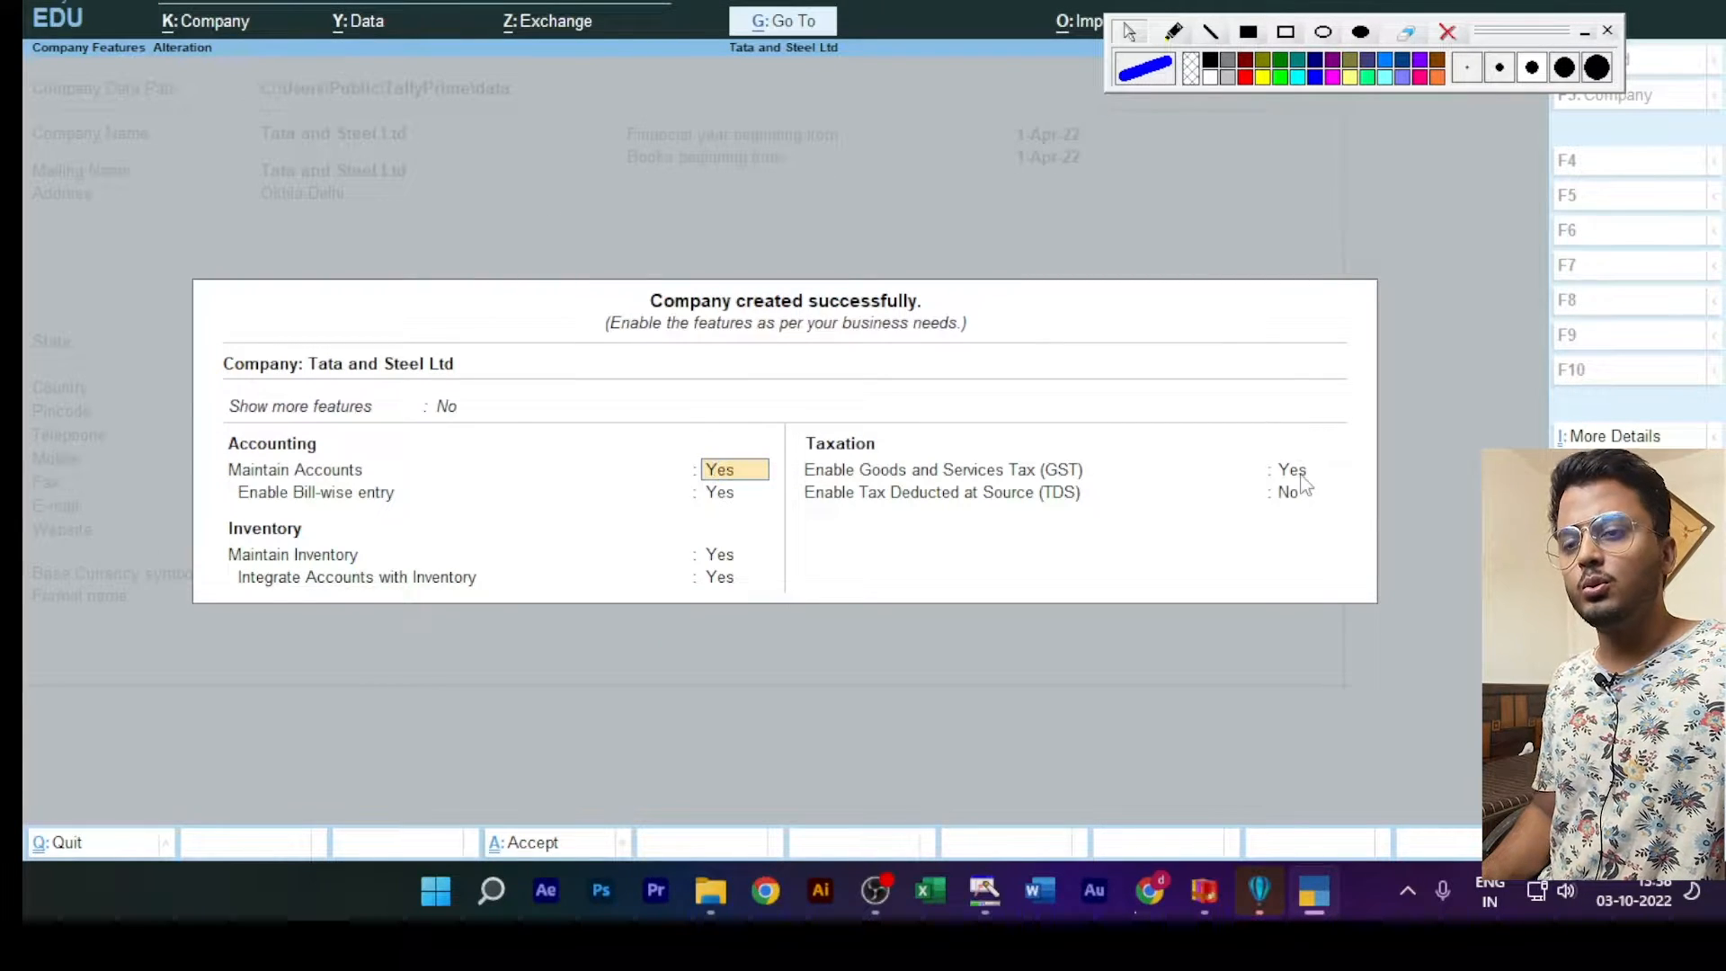
pyautogui.click(1298, 476)
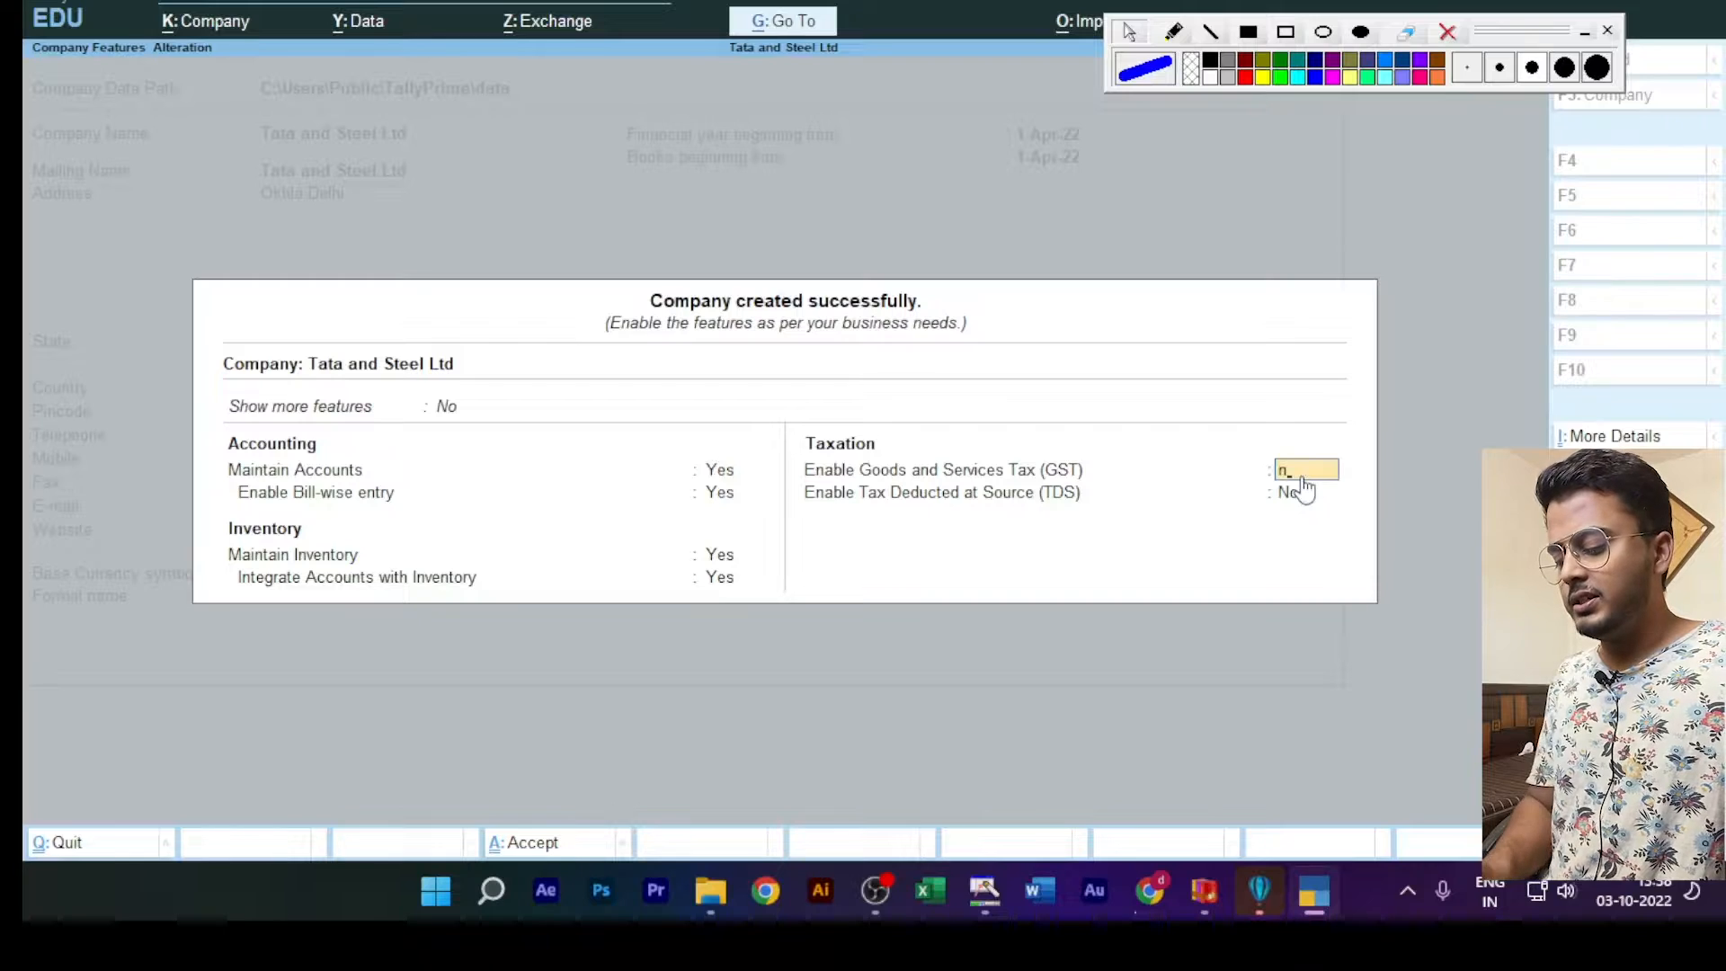
pyautogui.press('n')
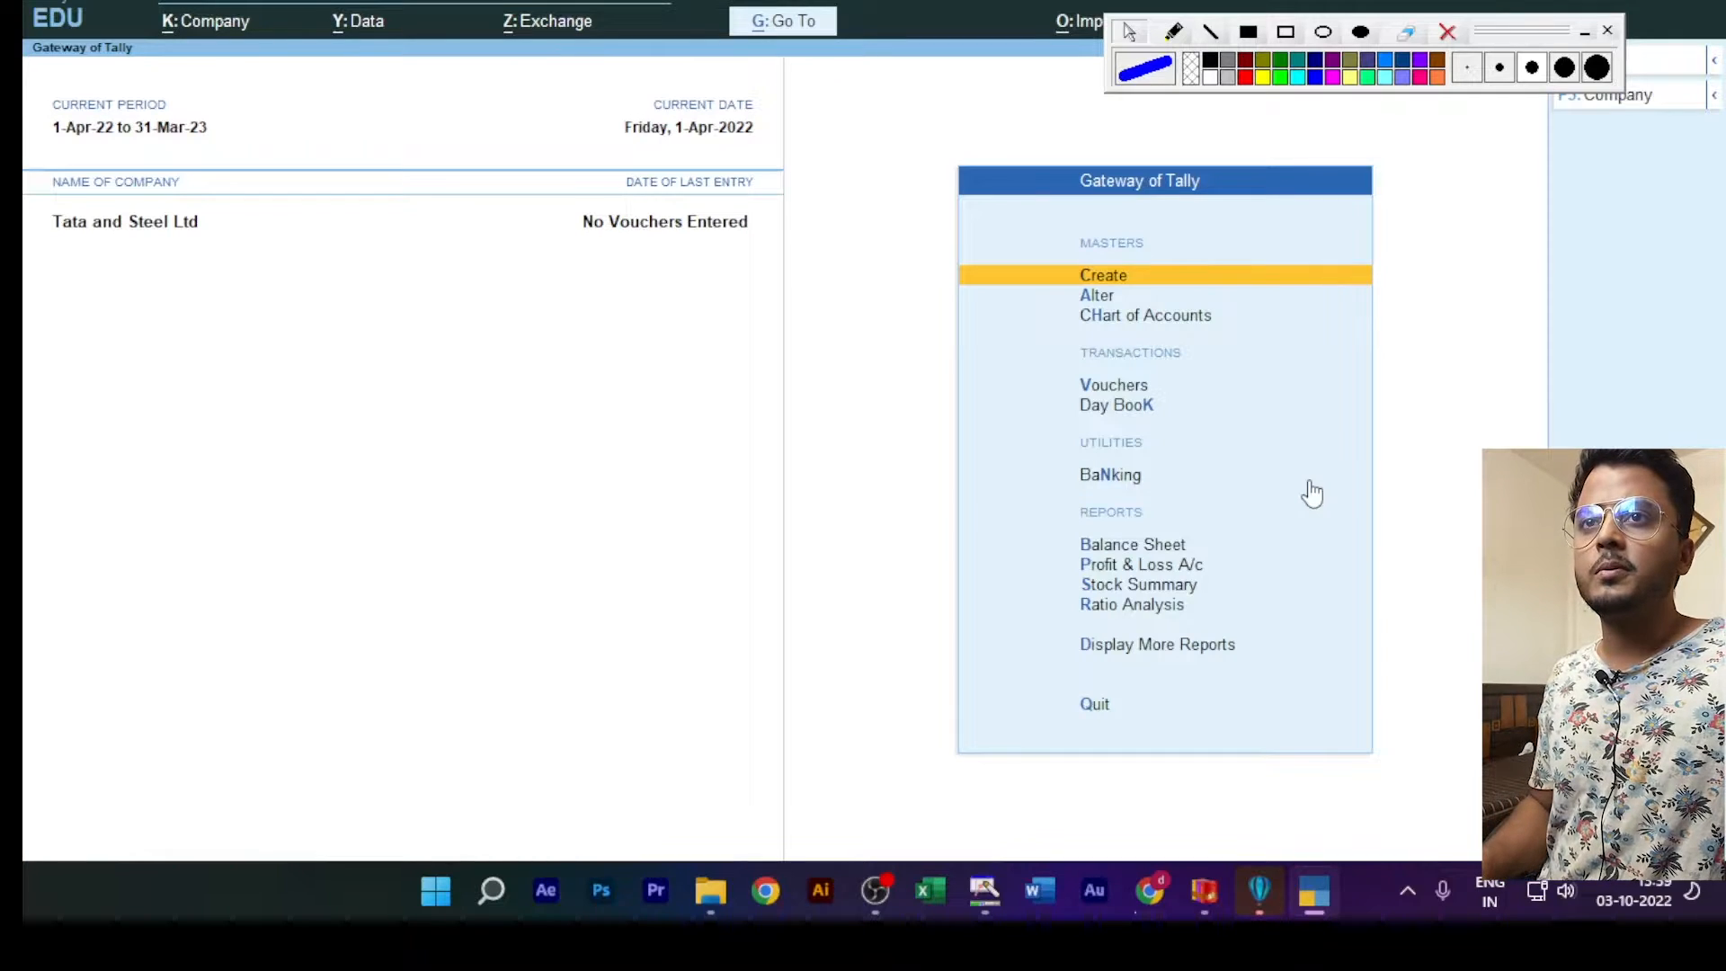
# Step: Outline the company's row with a thin red rectangle annotation, and clear the annotation
pyautogui.click(1467, 68)
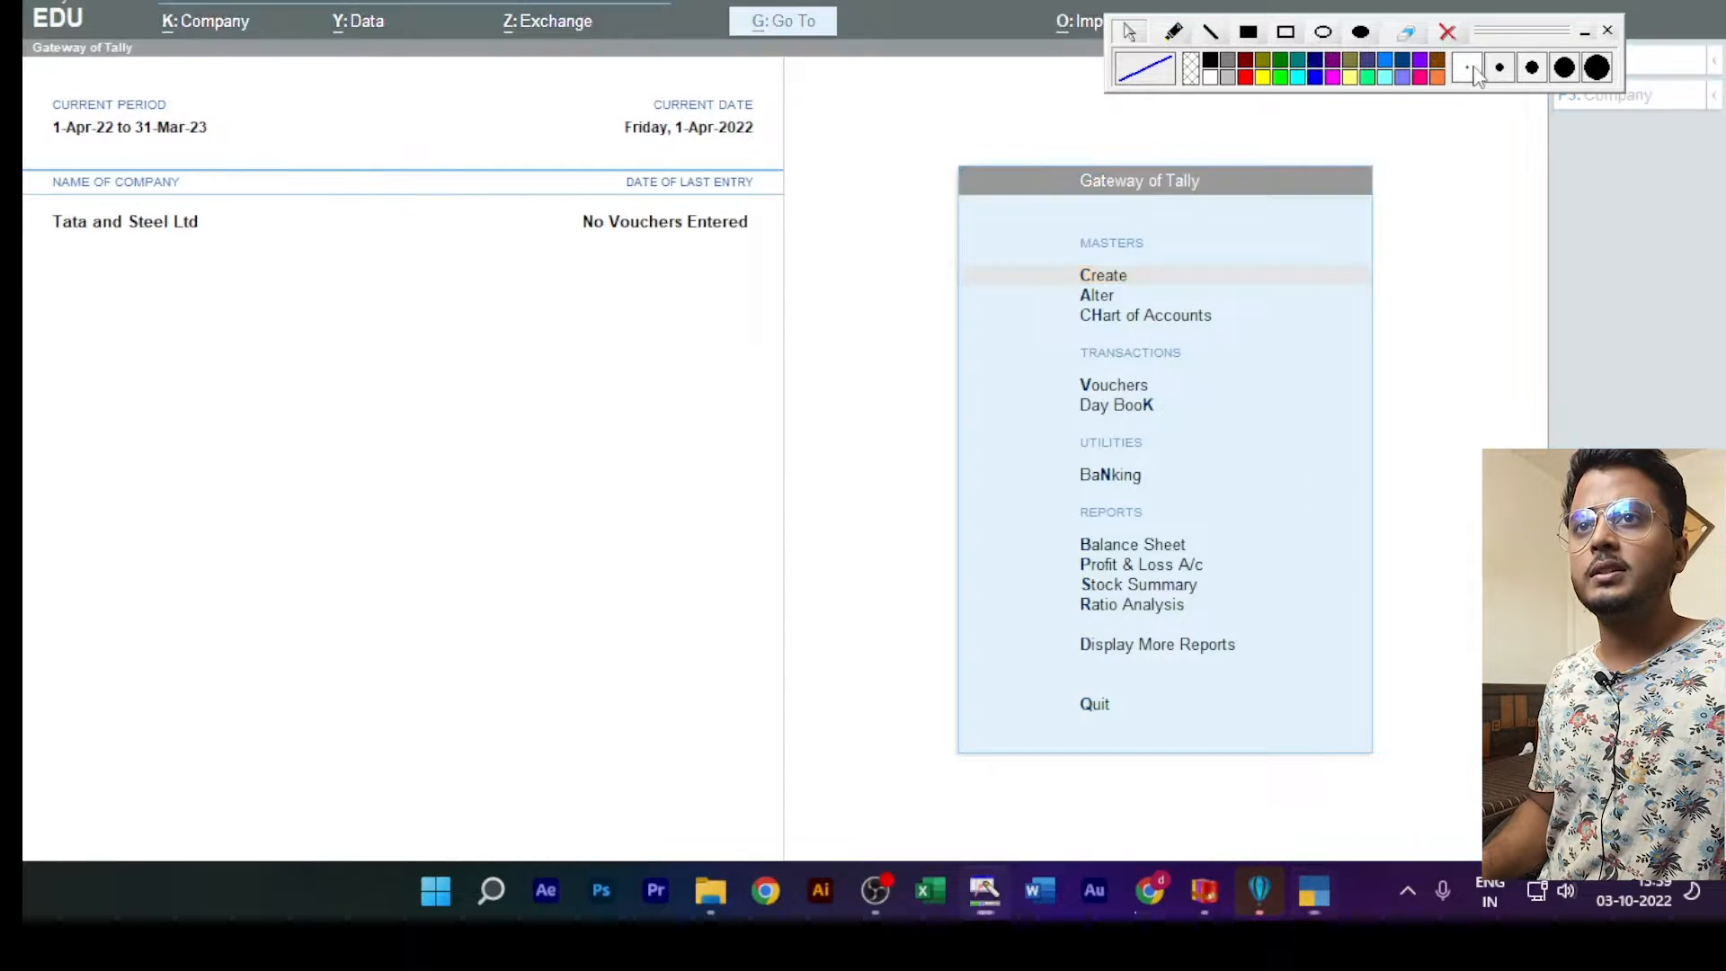
pyautogui.click(1285, 33)
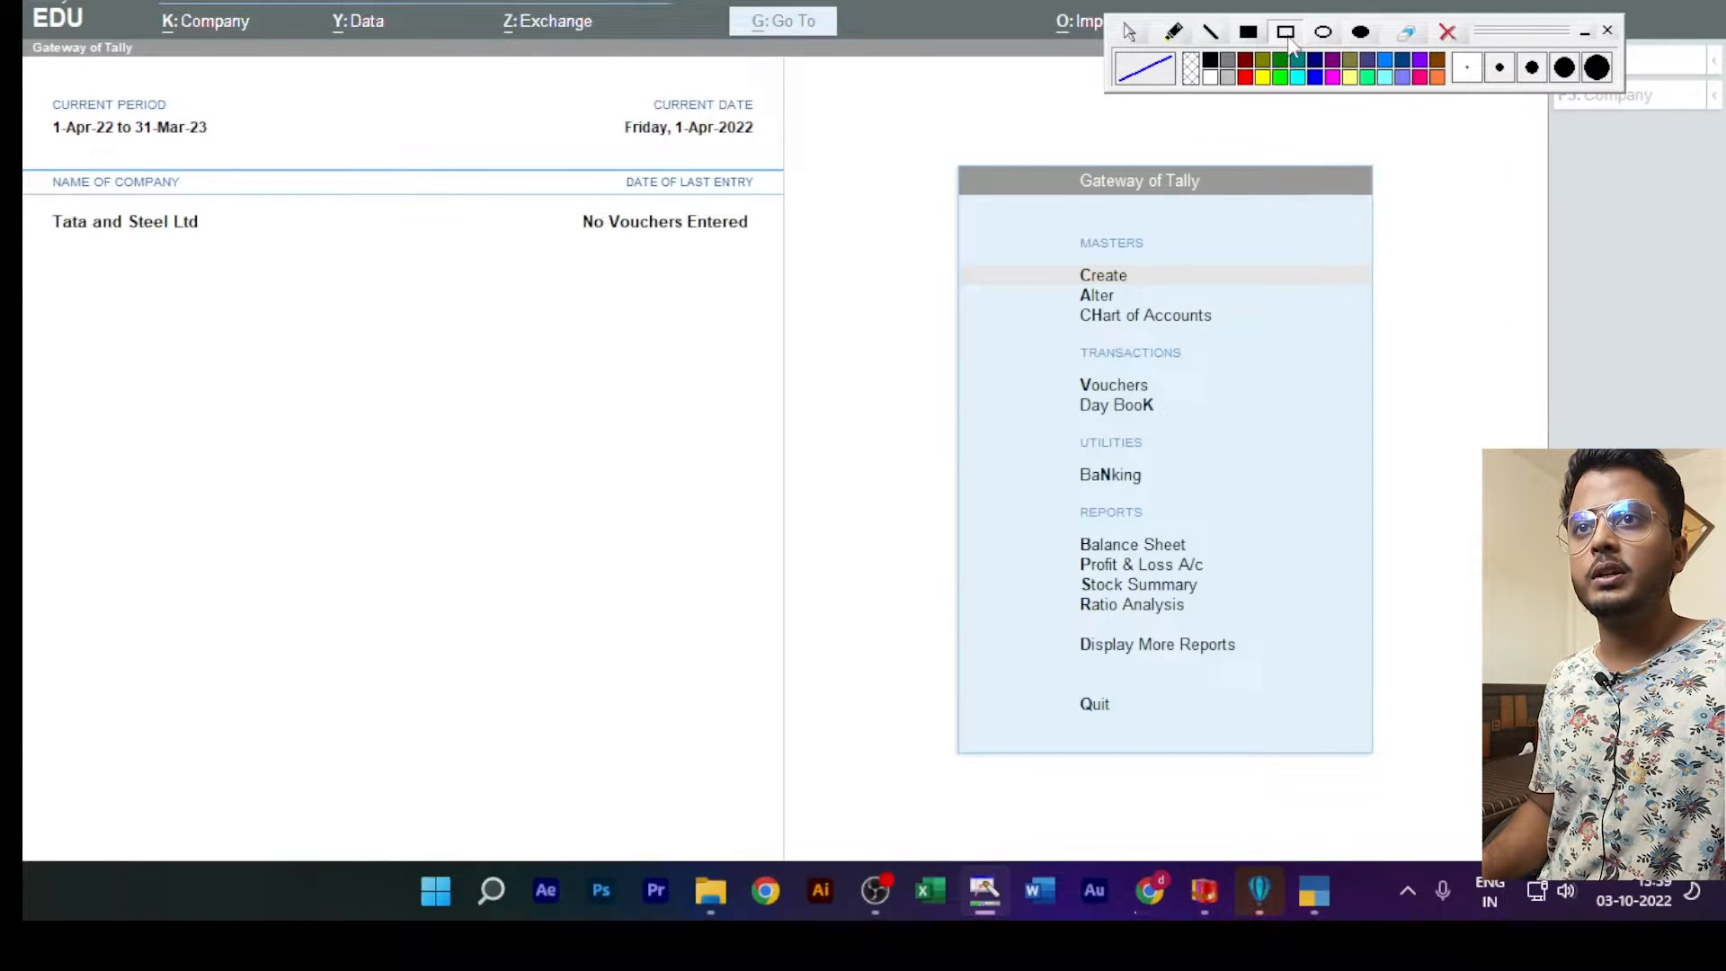
pyautogui.click(1245, 76)
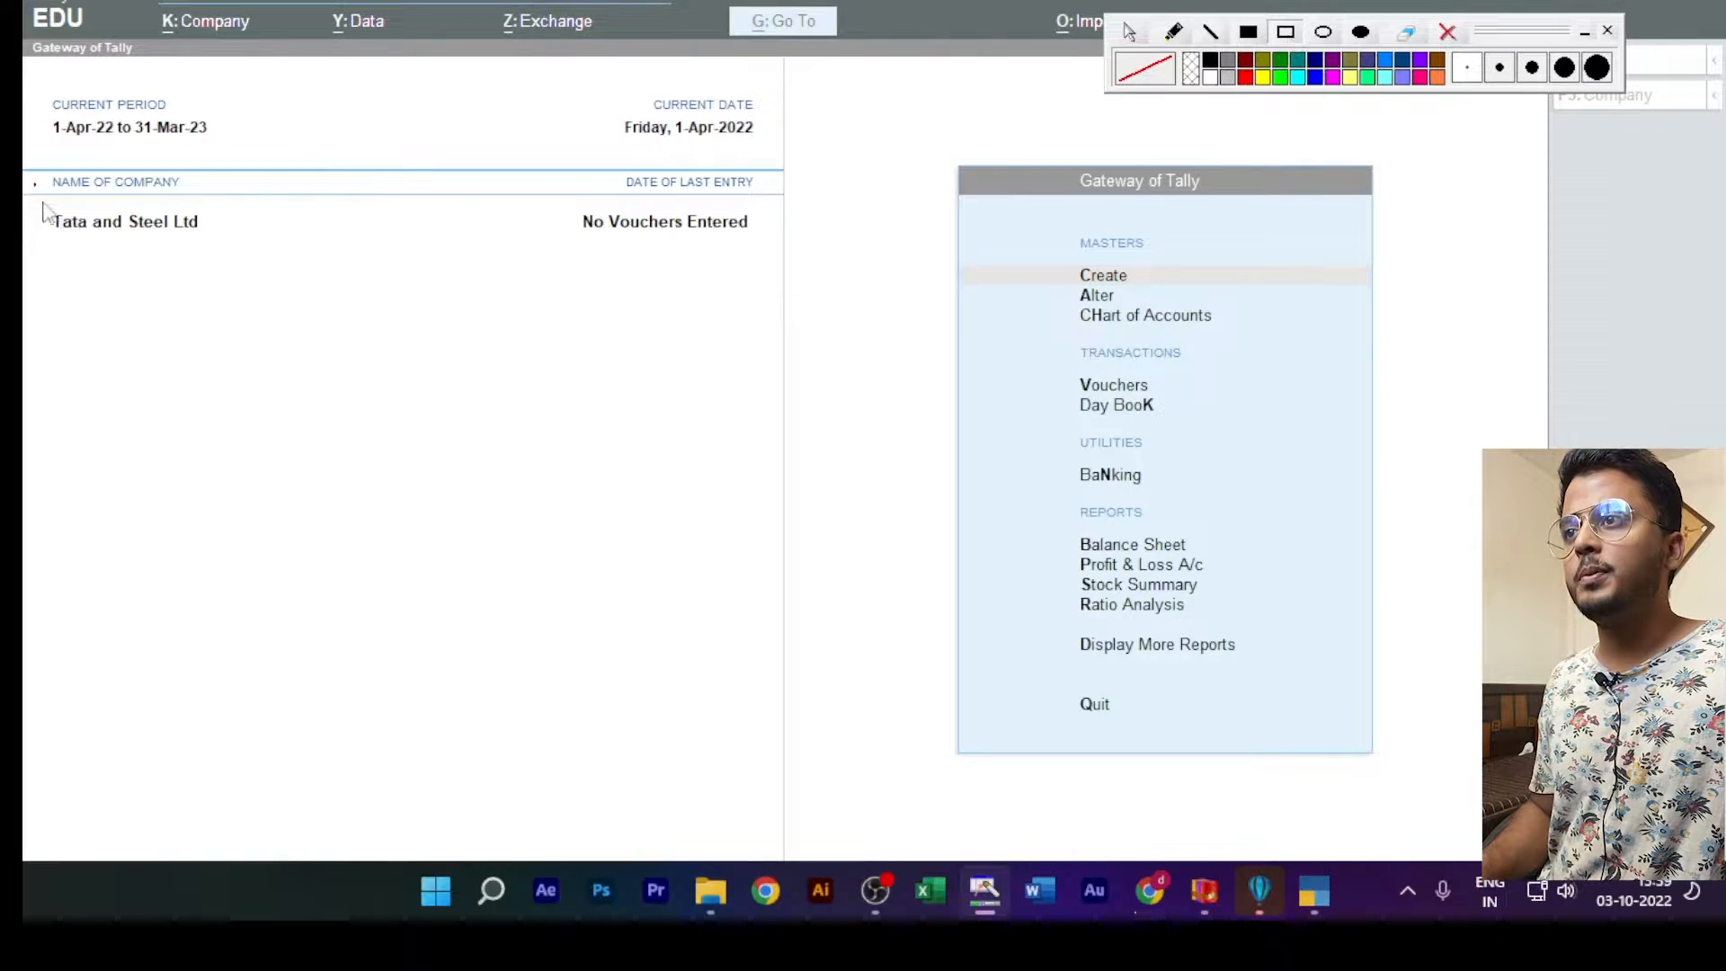
pyautogui.moveTo(34, 185); pyautogui.dragTo(775, 268)
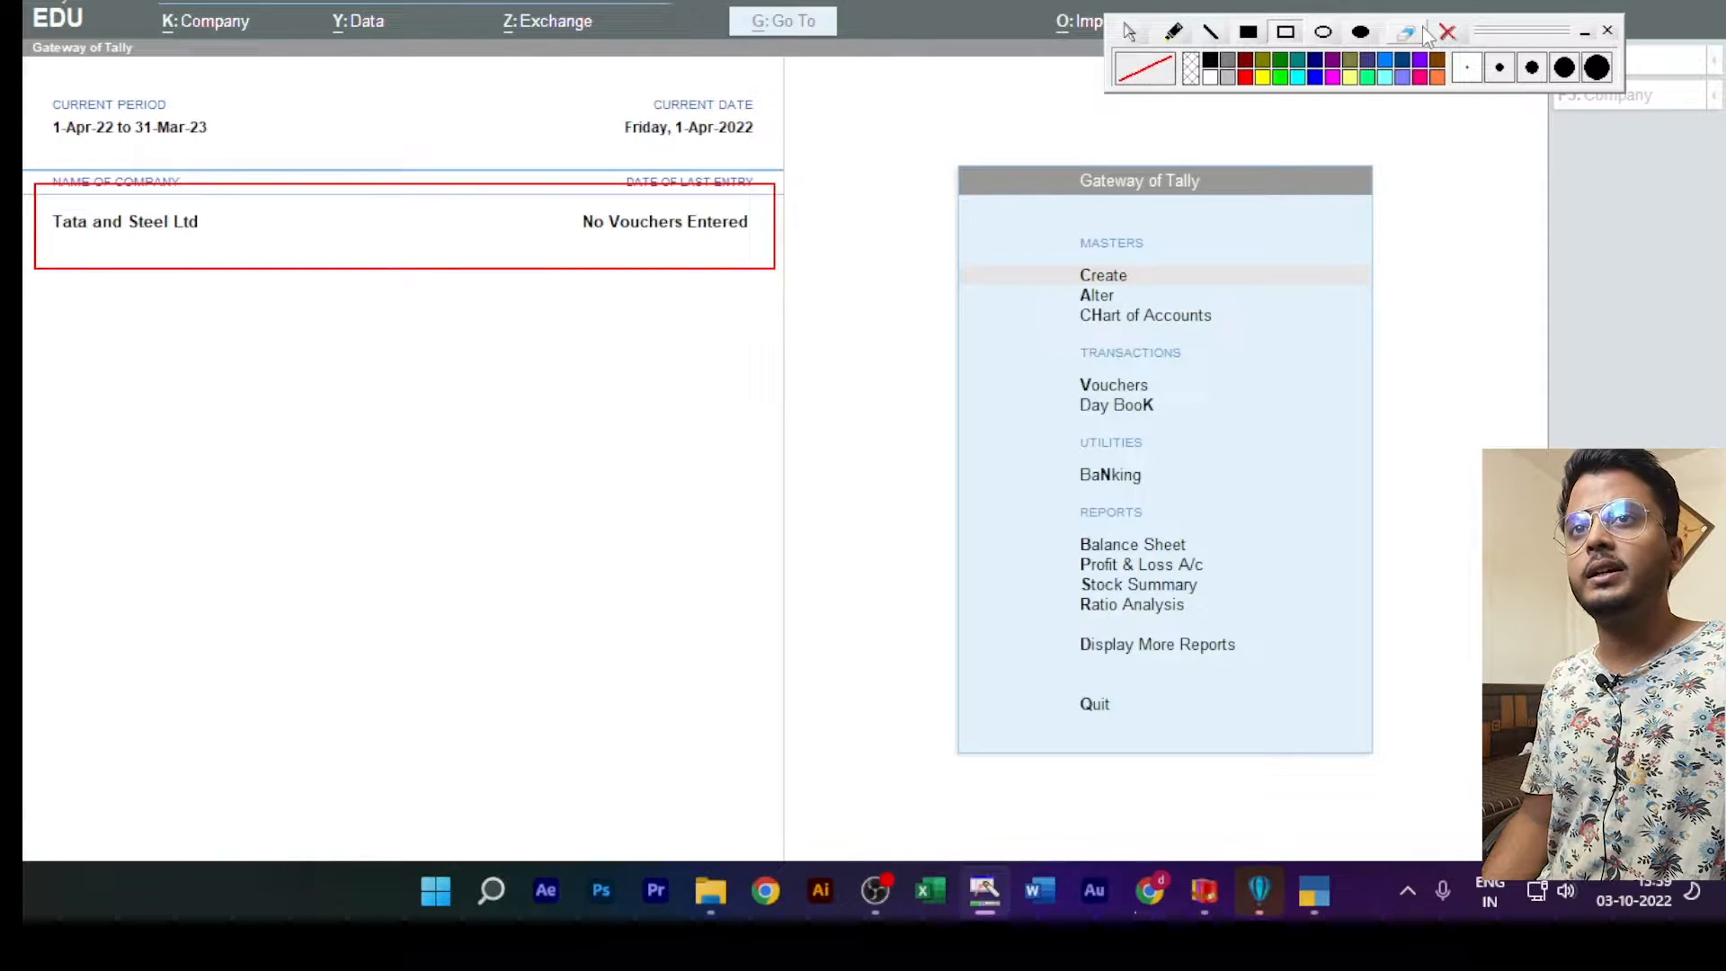
pyautogui.click(1448, 33)
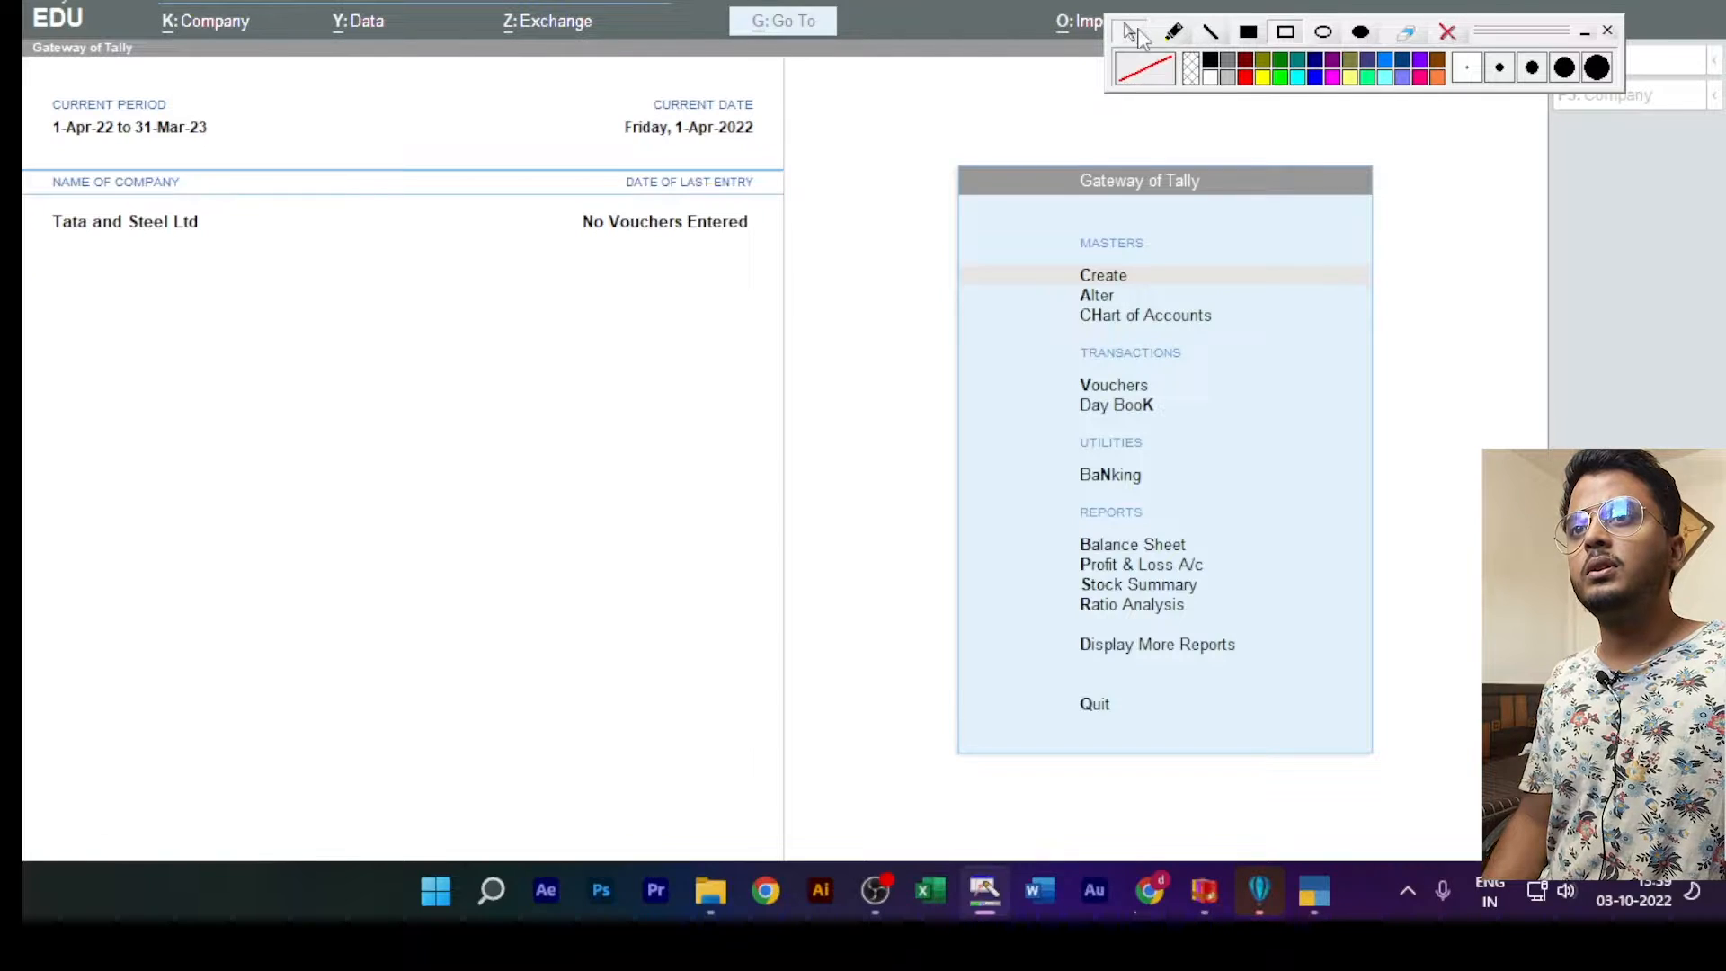
# Step: Start a new ledger master named with the first customer's name followed by "Dr", leaving the alias blank
pyautogui.click(1099, 281)
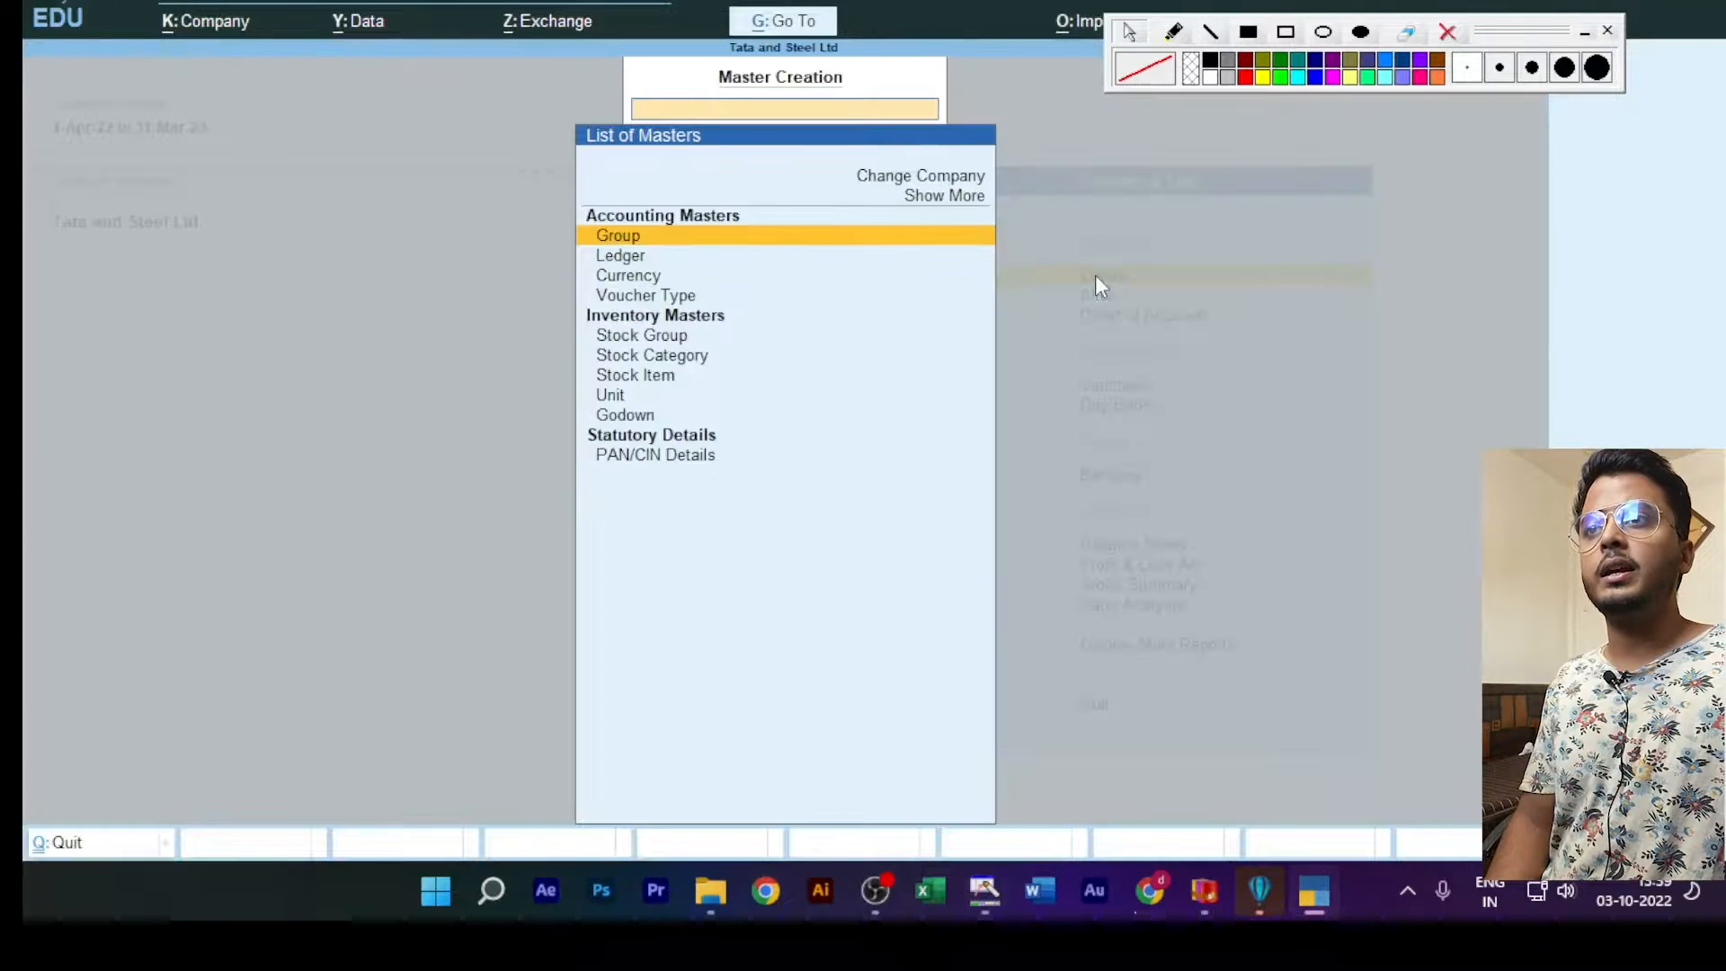
pyautogui.click(635, 259)
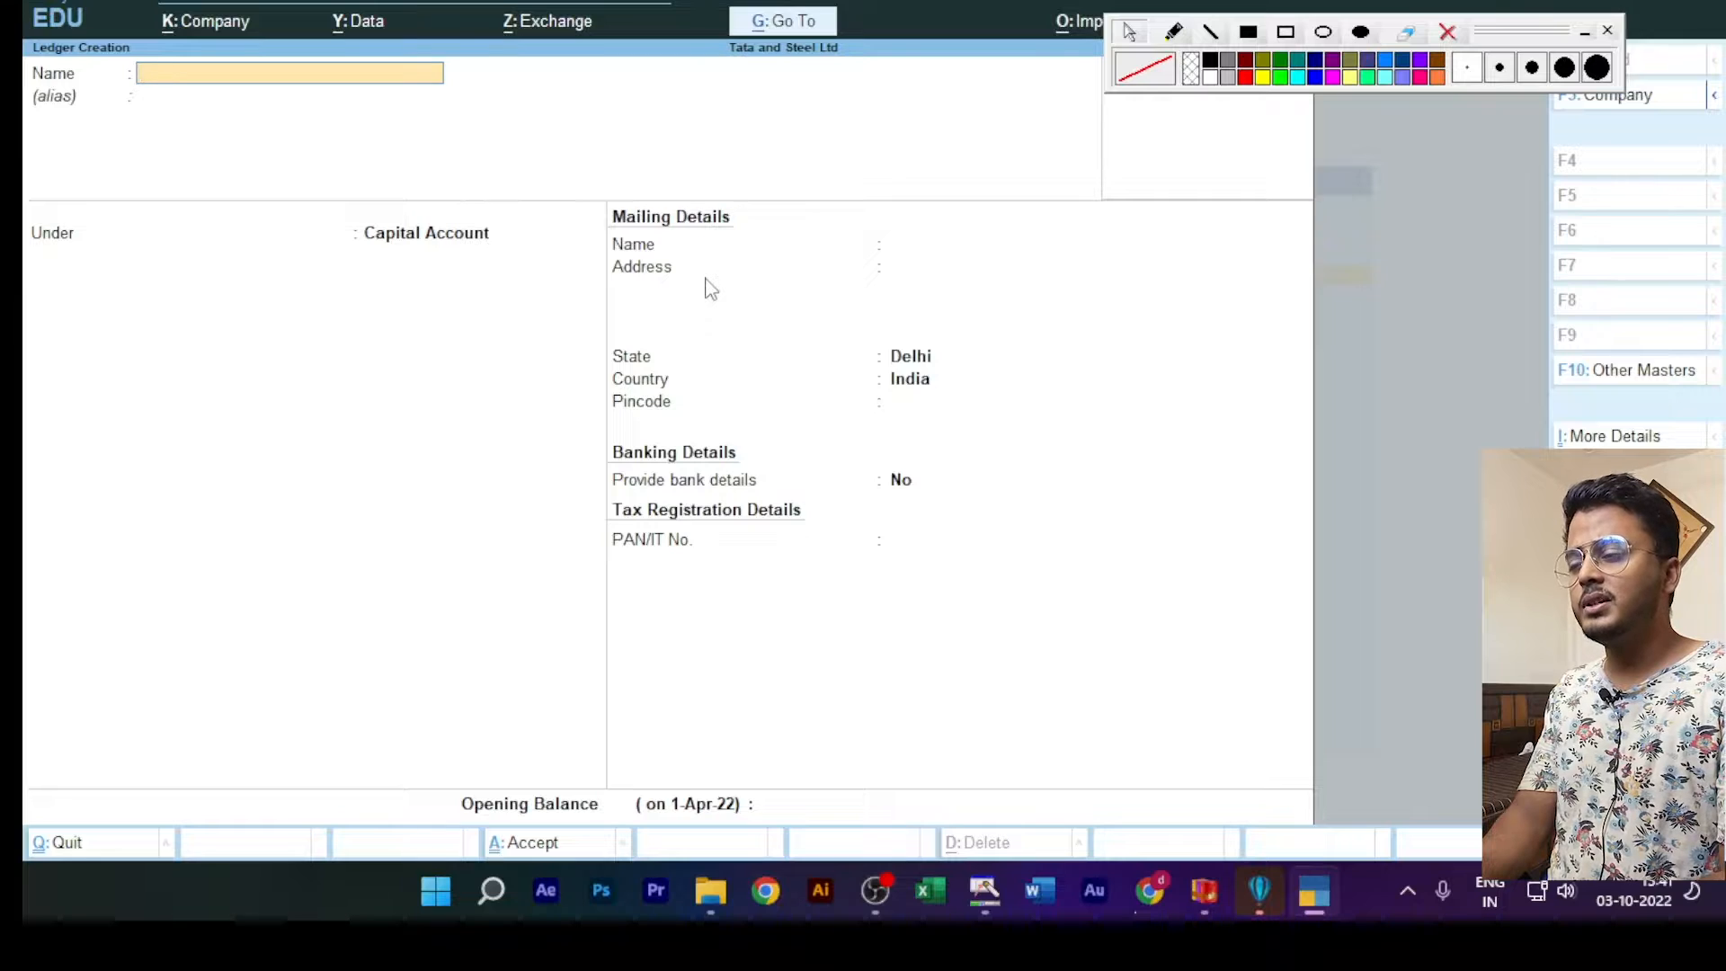
pyautogui.write('Ram')
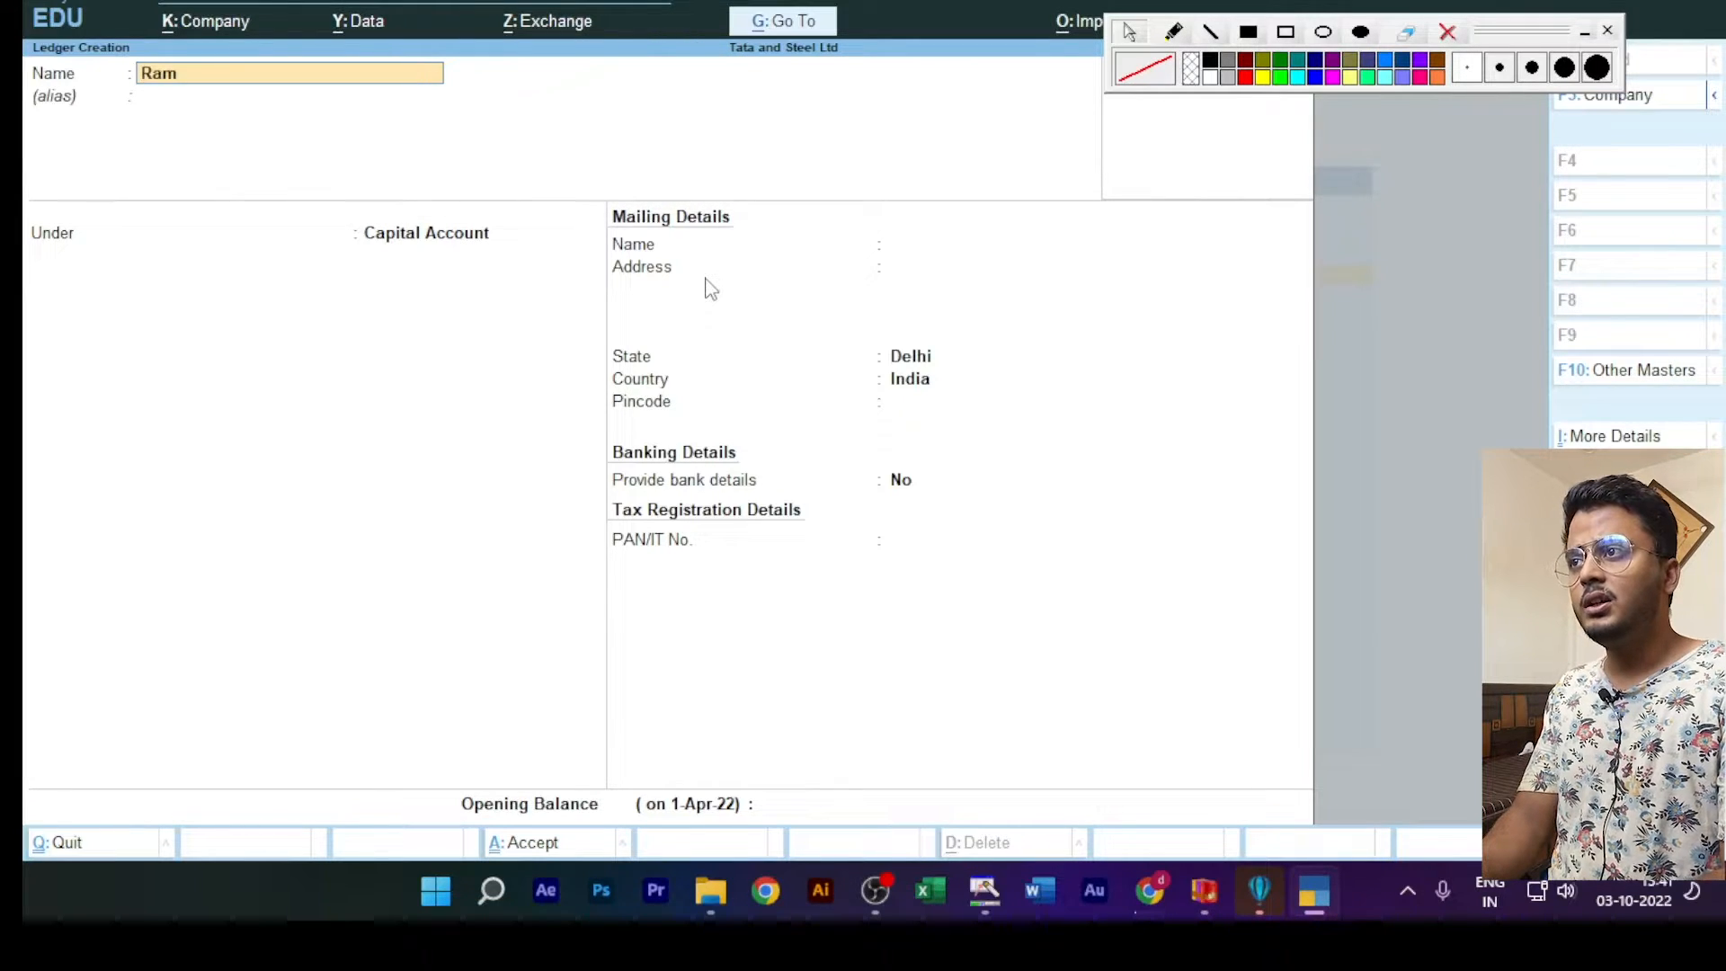
pyautogui.write(' Dr')
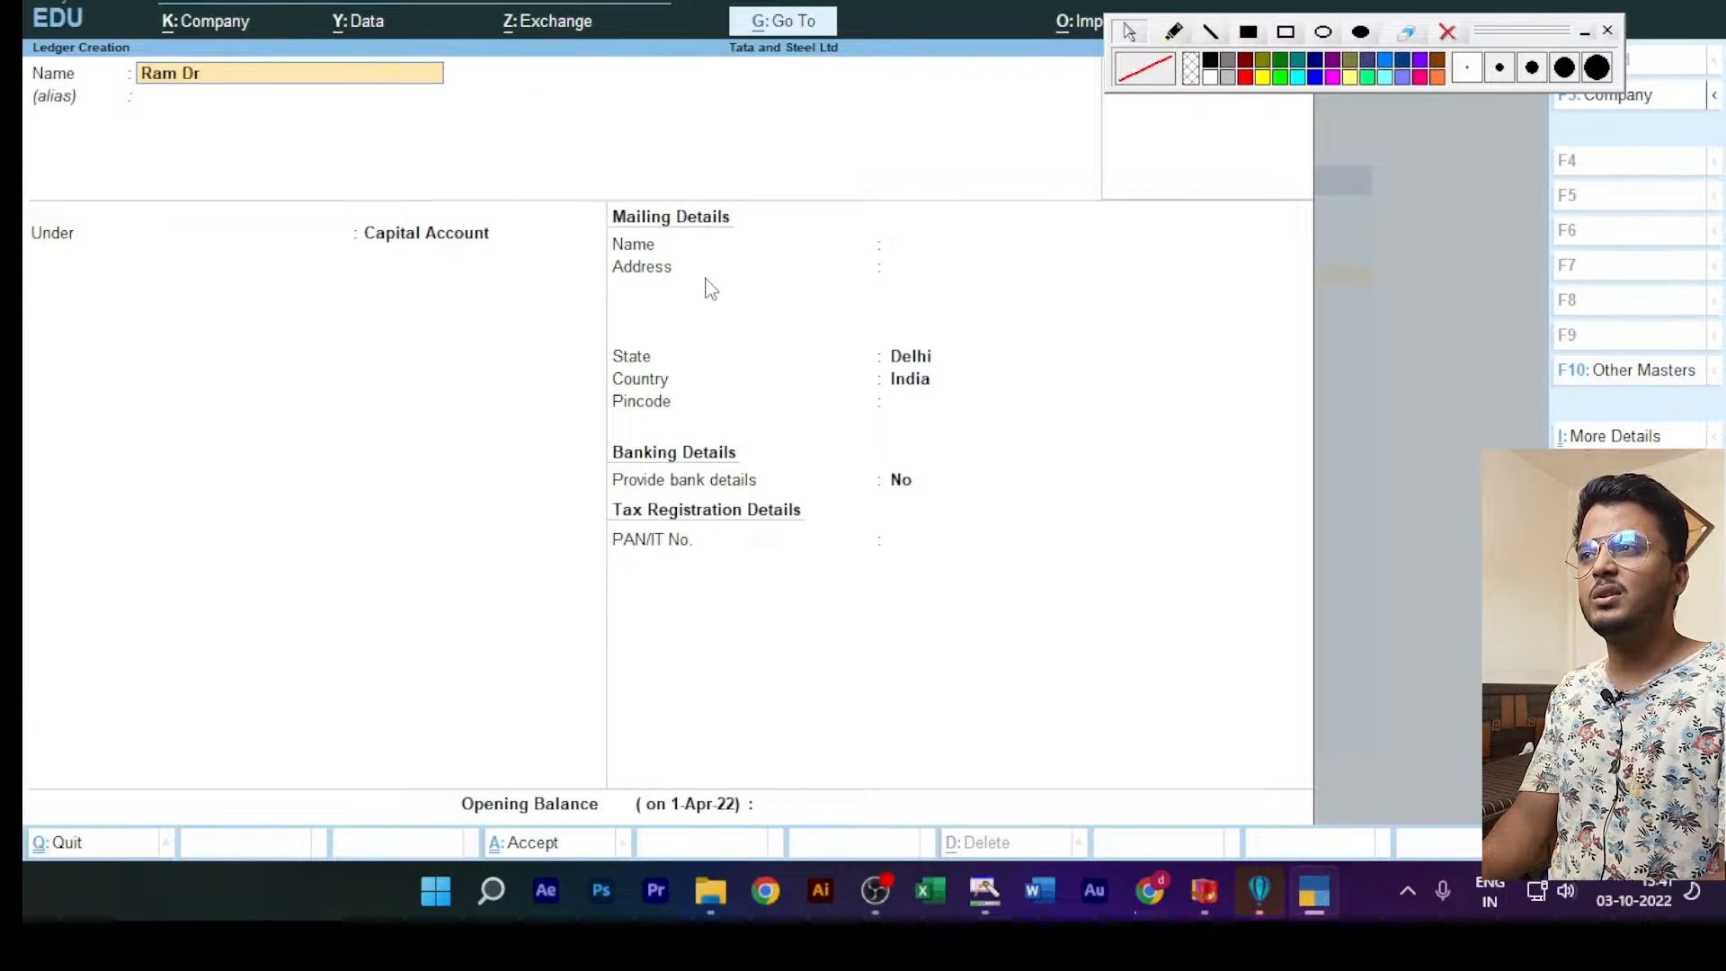
pyautogui.press('Return')
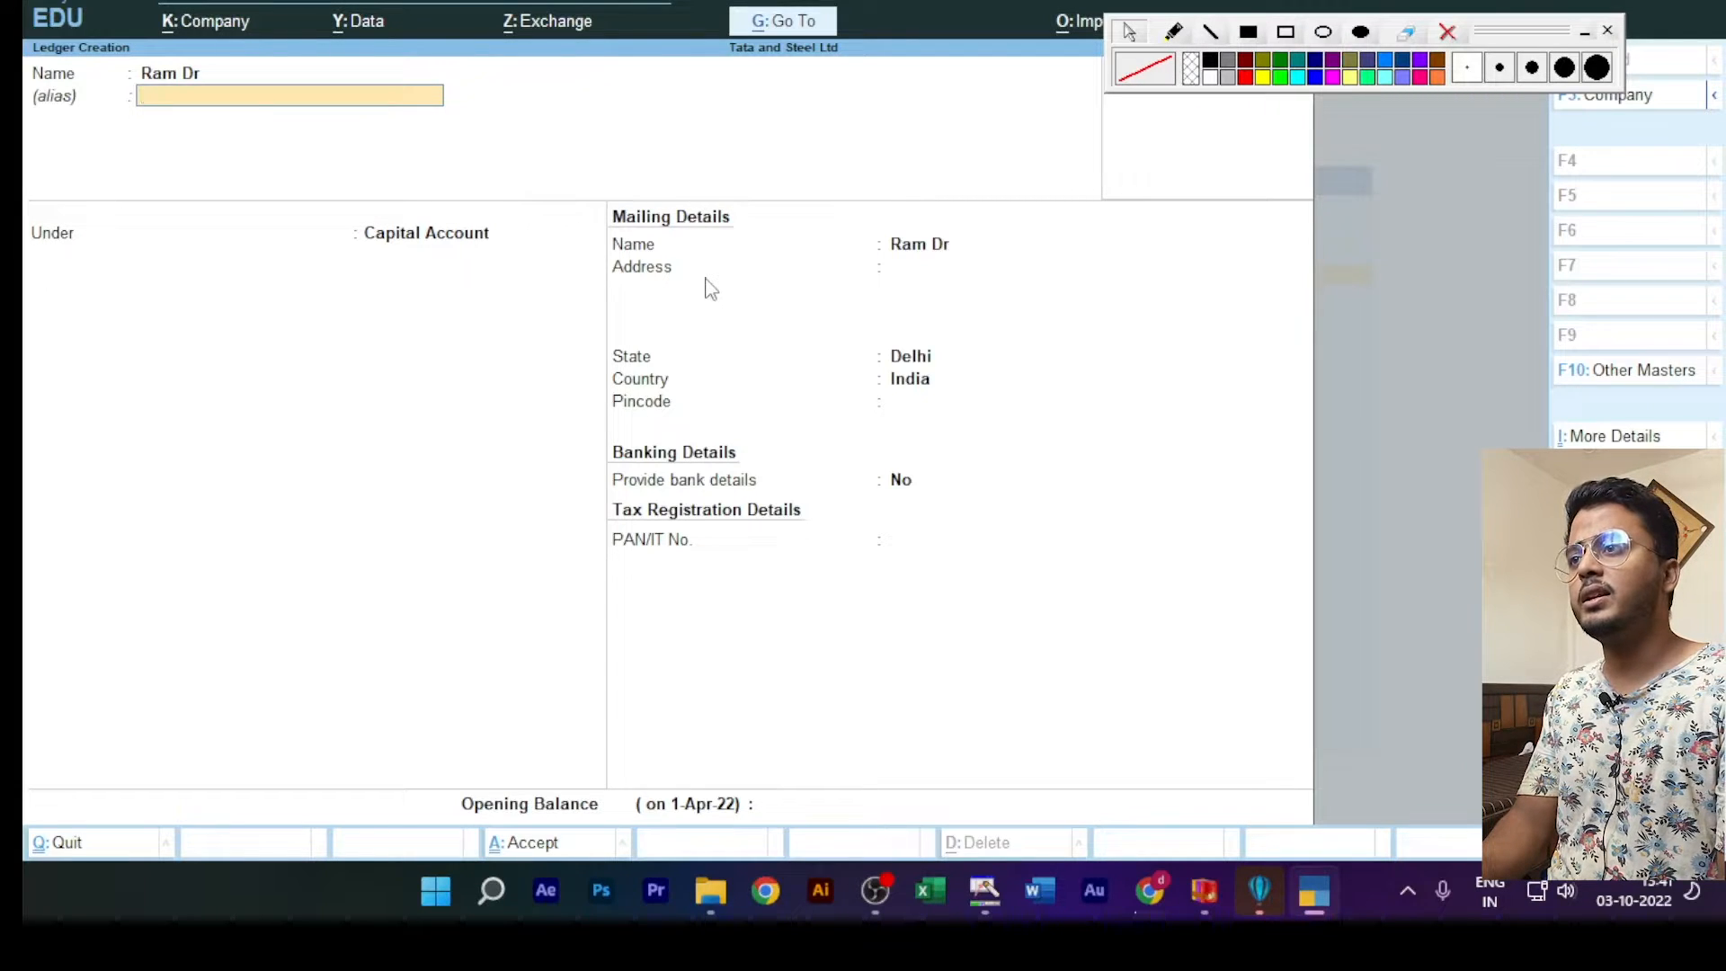
pyautogui.press('Return')
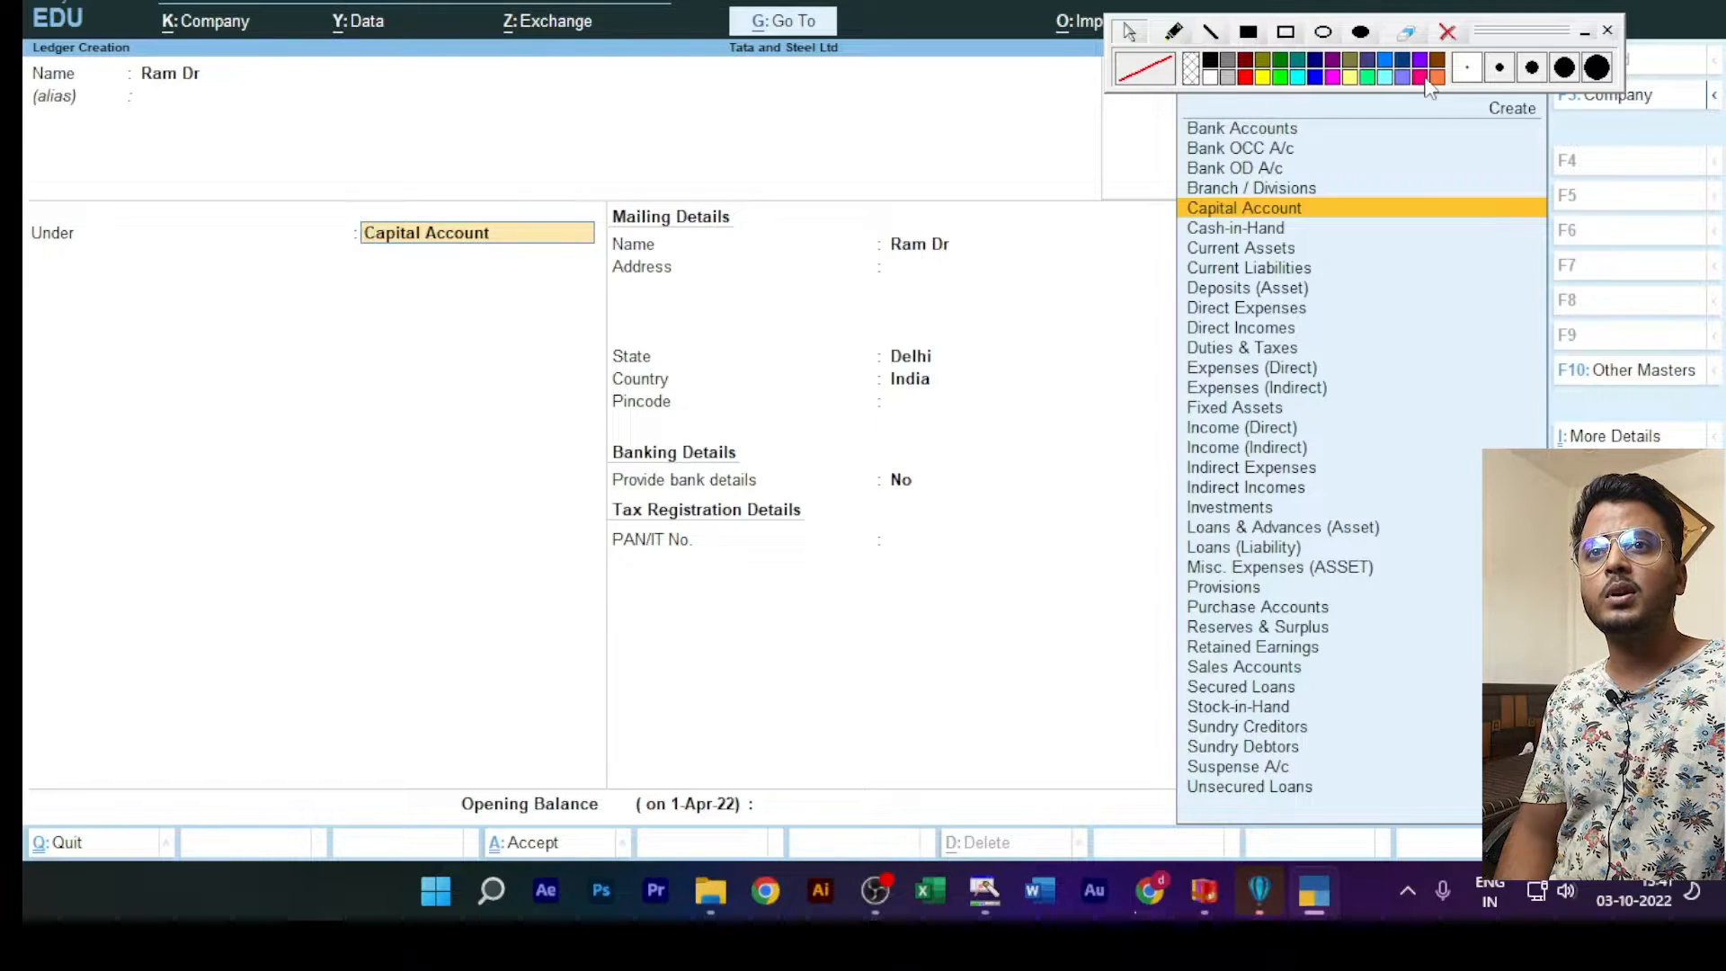
# Step: Move the annotation toolbar off the group list and outline the list and the Under field with red rectangles
pyautogui.moveTo(1536, 27); pyautogui.dragTo(1155, 0)
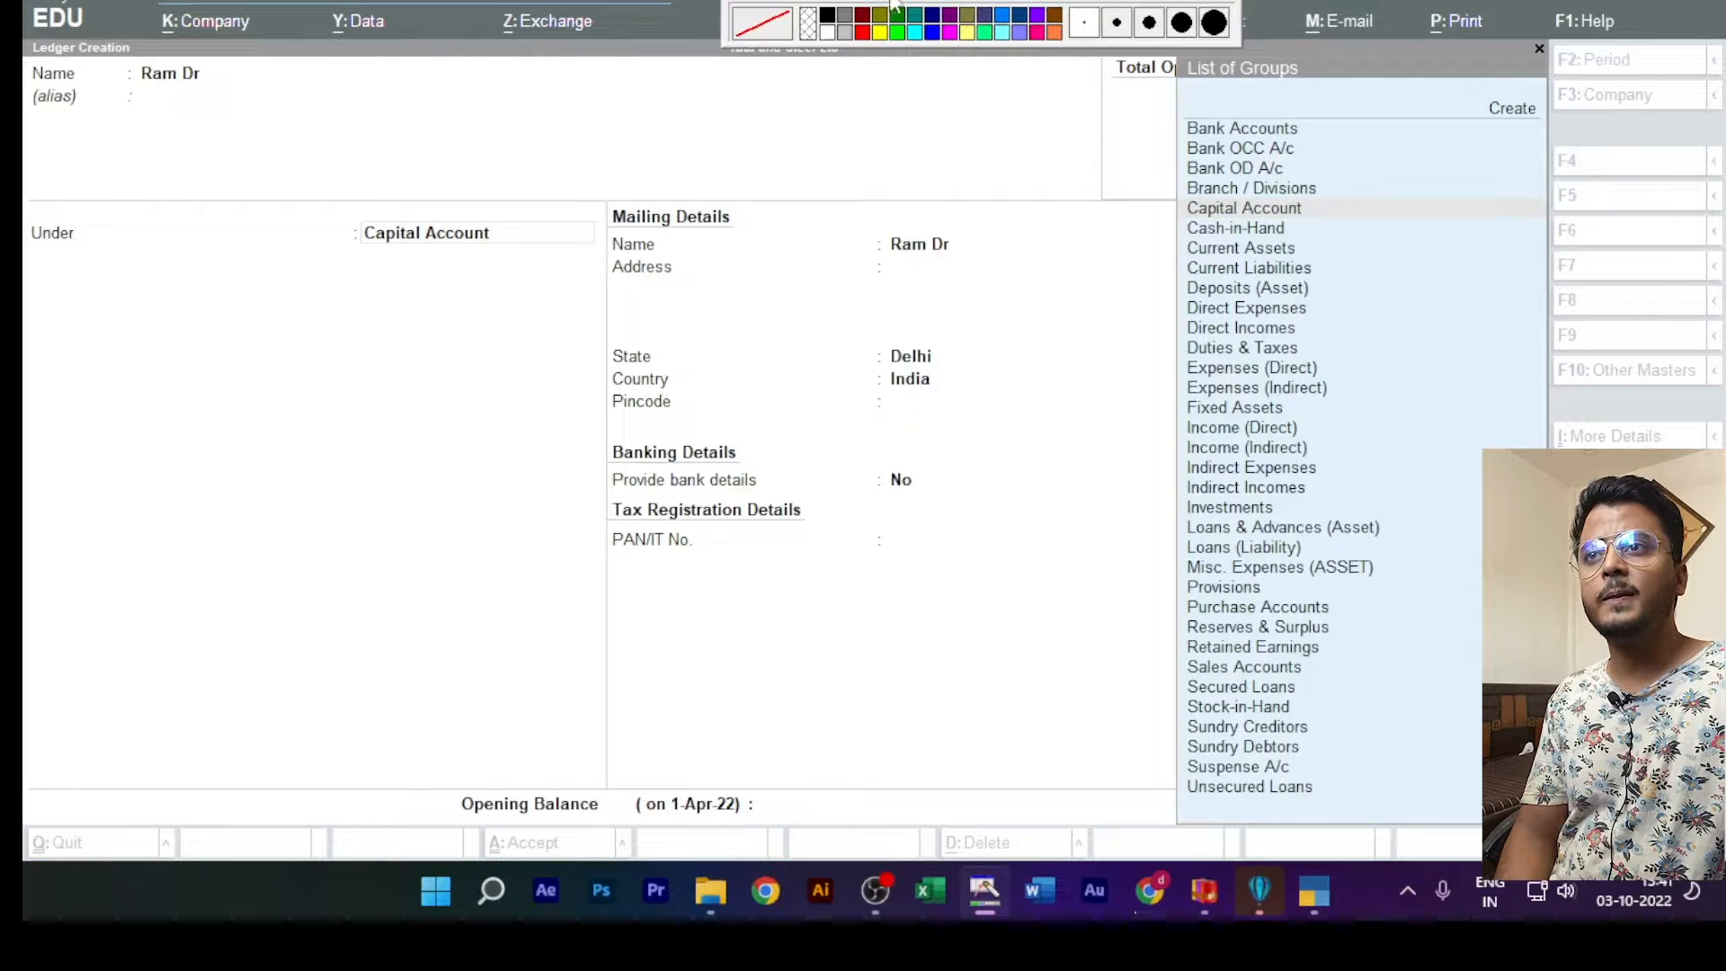
pyautogui.moveTo(1156, 94)
pyautogui.mouseDown()
pyautogui.moveTo(1245, 216)
pyautogui.moveTo(1398, 649)
pyautogui.moveTo(1410, 811)
pyautogui.mouseUp()
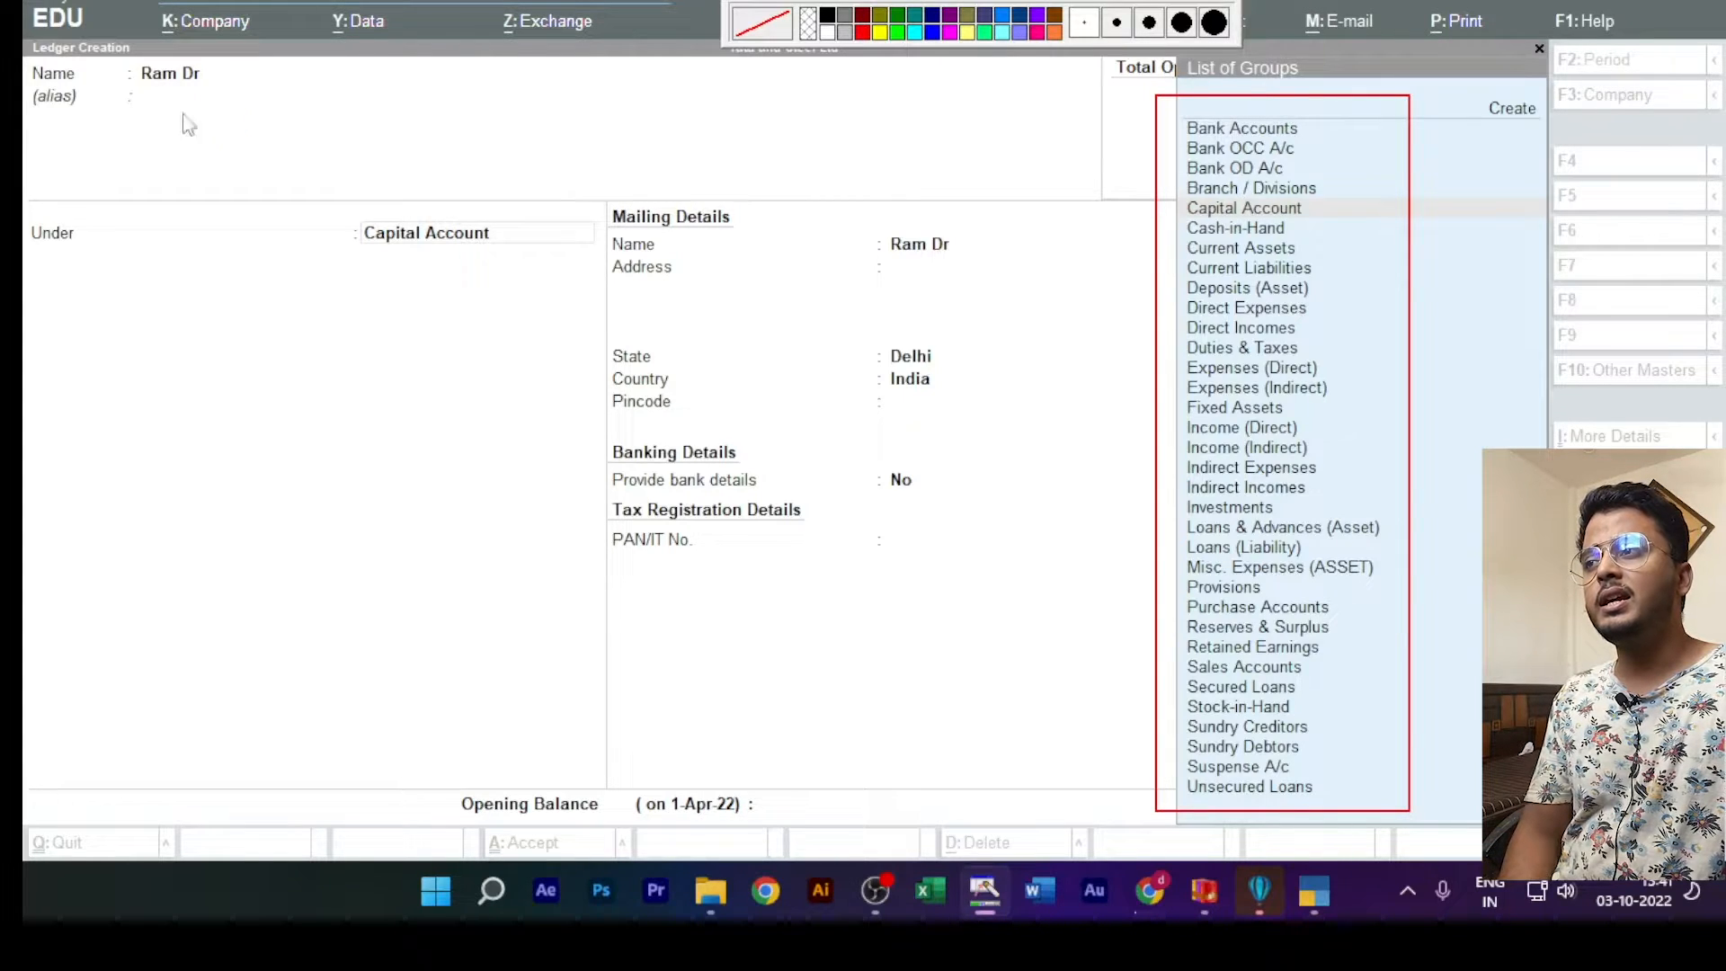
pyautogui.moveTo(25, 205)
pyautogui.mouseDown()
pyautogui.moveTo(269, 306)
pyautogui.moveTo(607, 272)
pyautogui.mouseUp()
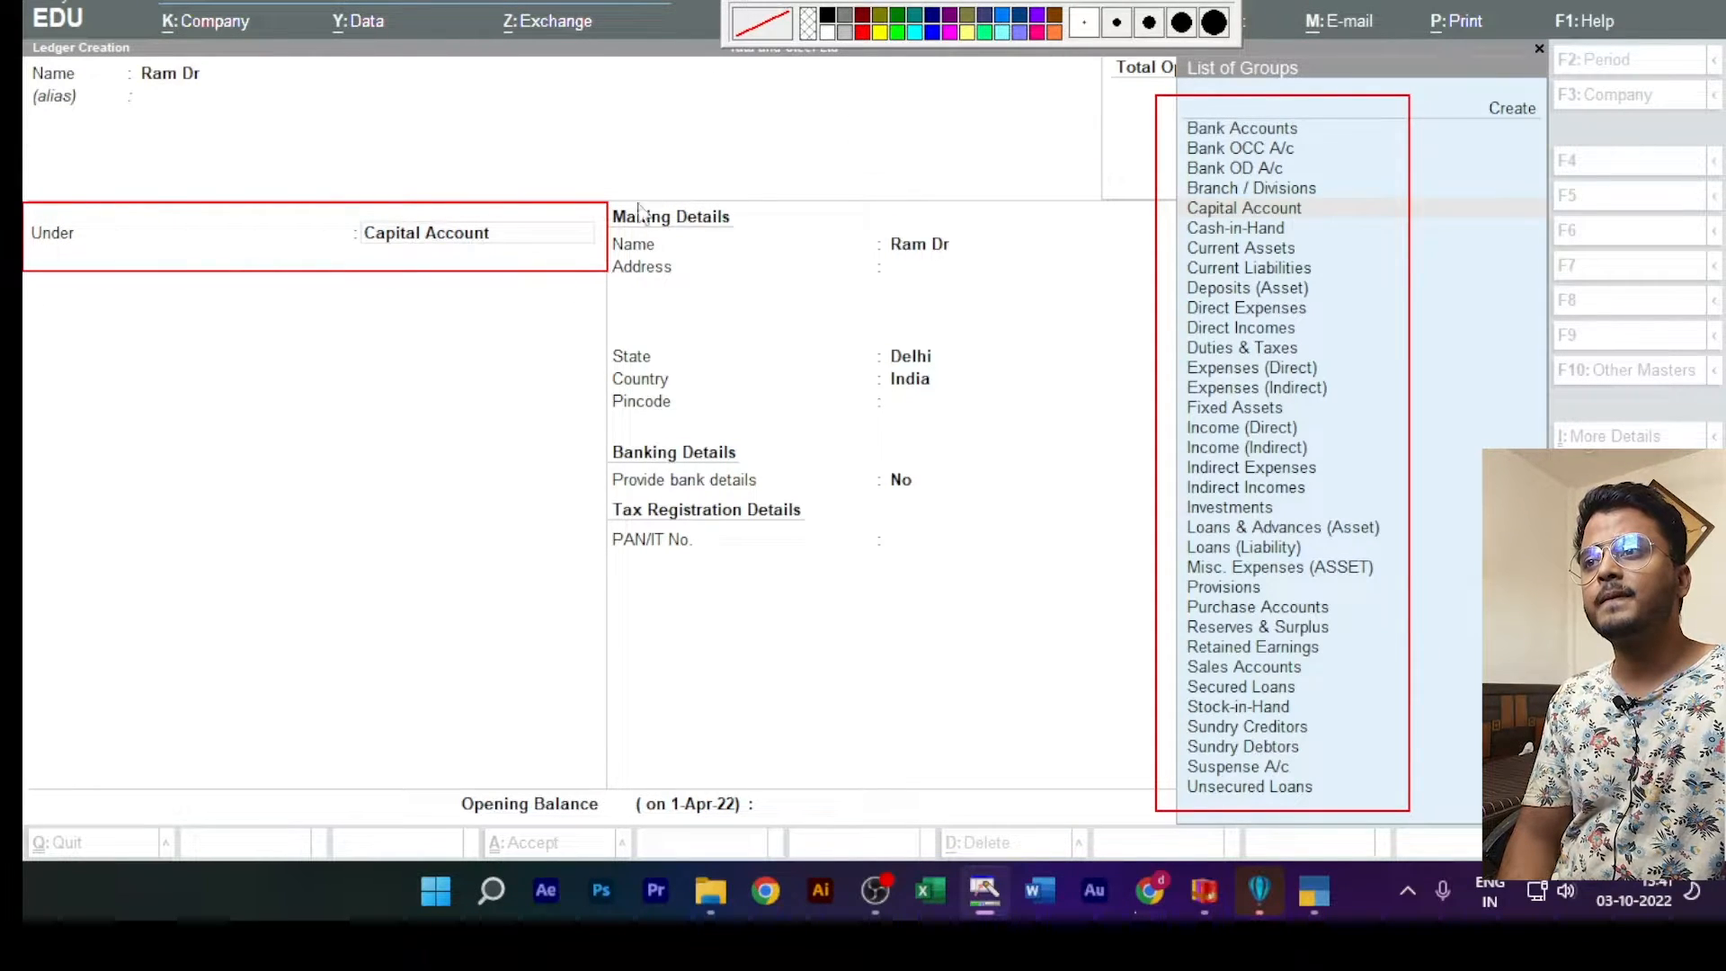
# Step: Place the ledger under the Sundry Debtors group instead of Capital Account
pyautogui.click(539, 239)
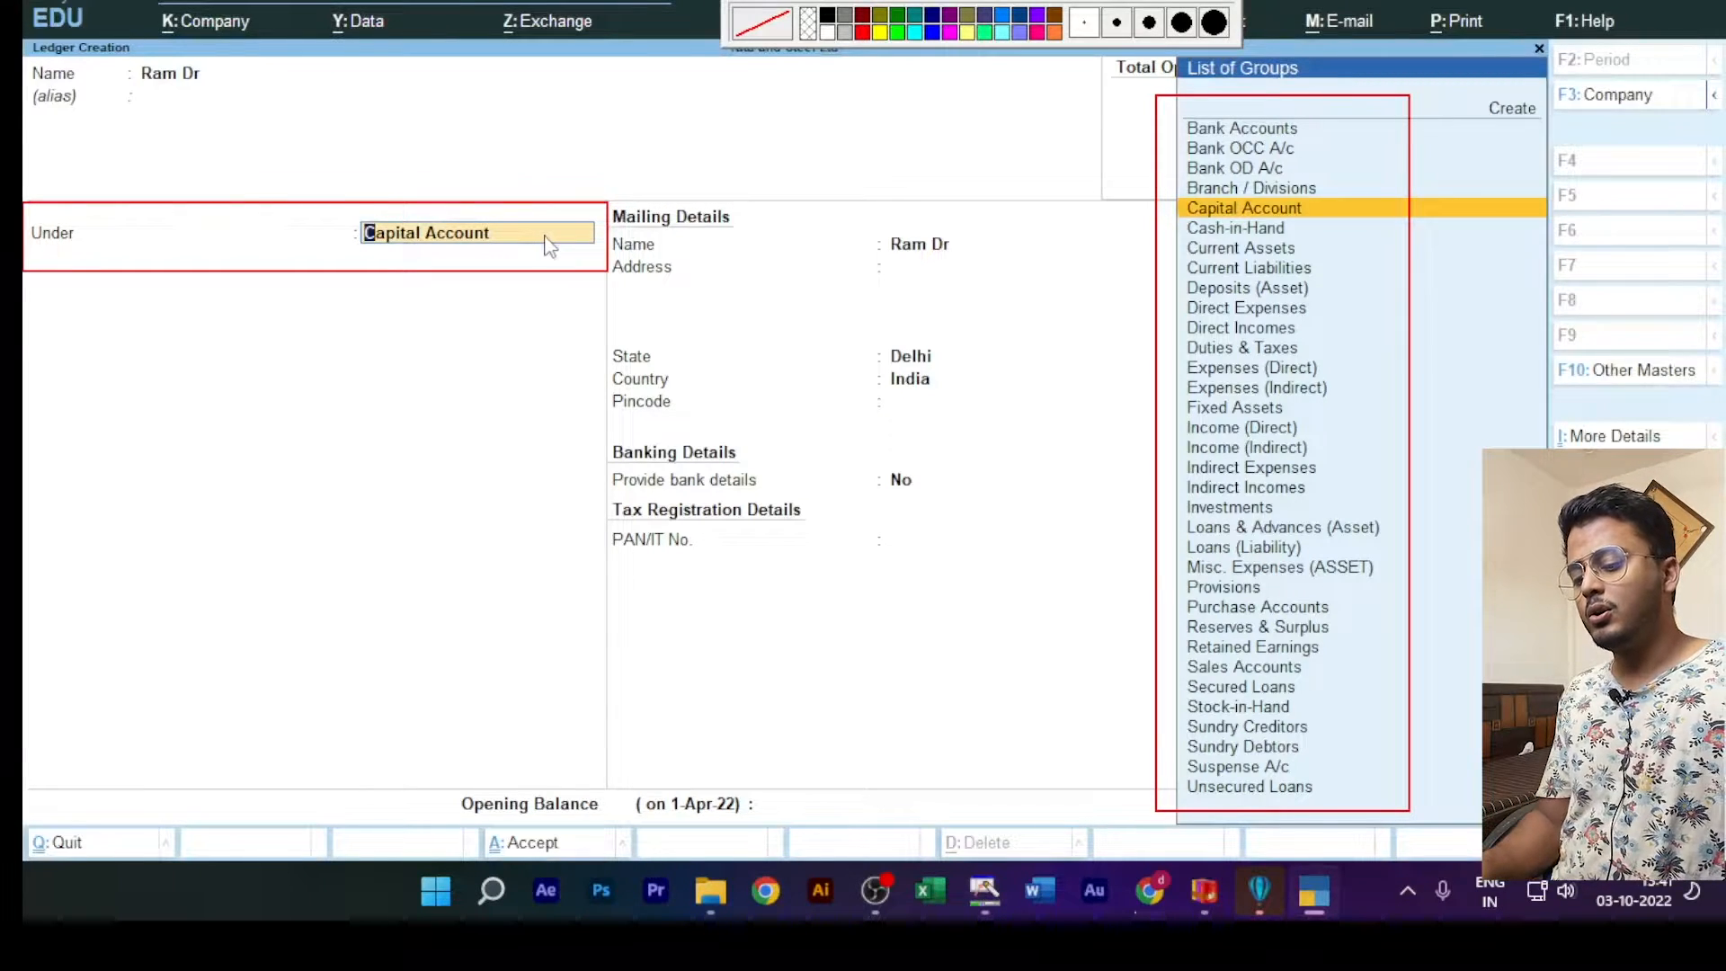
pyautogui.press('BackSpace')
pyautogui.press('BackSpace')
pyautogui.press('BackSpace')
pyautogui.press('BackSpace')
pyautogui.press('BackSpace')
pyautogui.press('BackSpace')
pyautogui.press('BackSpace')
pyautogui.press('BackSpace')
pyautogui.press('BackSpace')
pyautogui.press('BackSpace')
pyautogui.press('BackSpace')
pyautogui.press('BackSpace')
pyautogui.press('BackSpace')
pyautogui.press('BackSpace')
pyautogui.press('BackSpace')
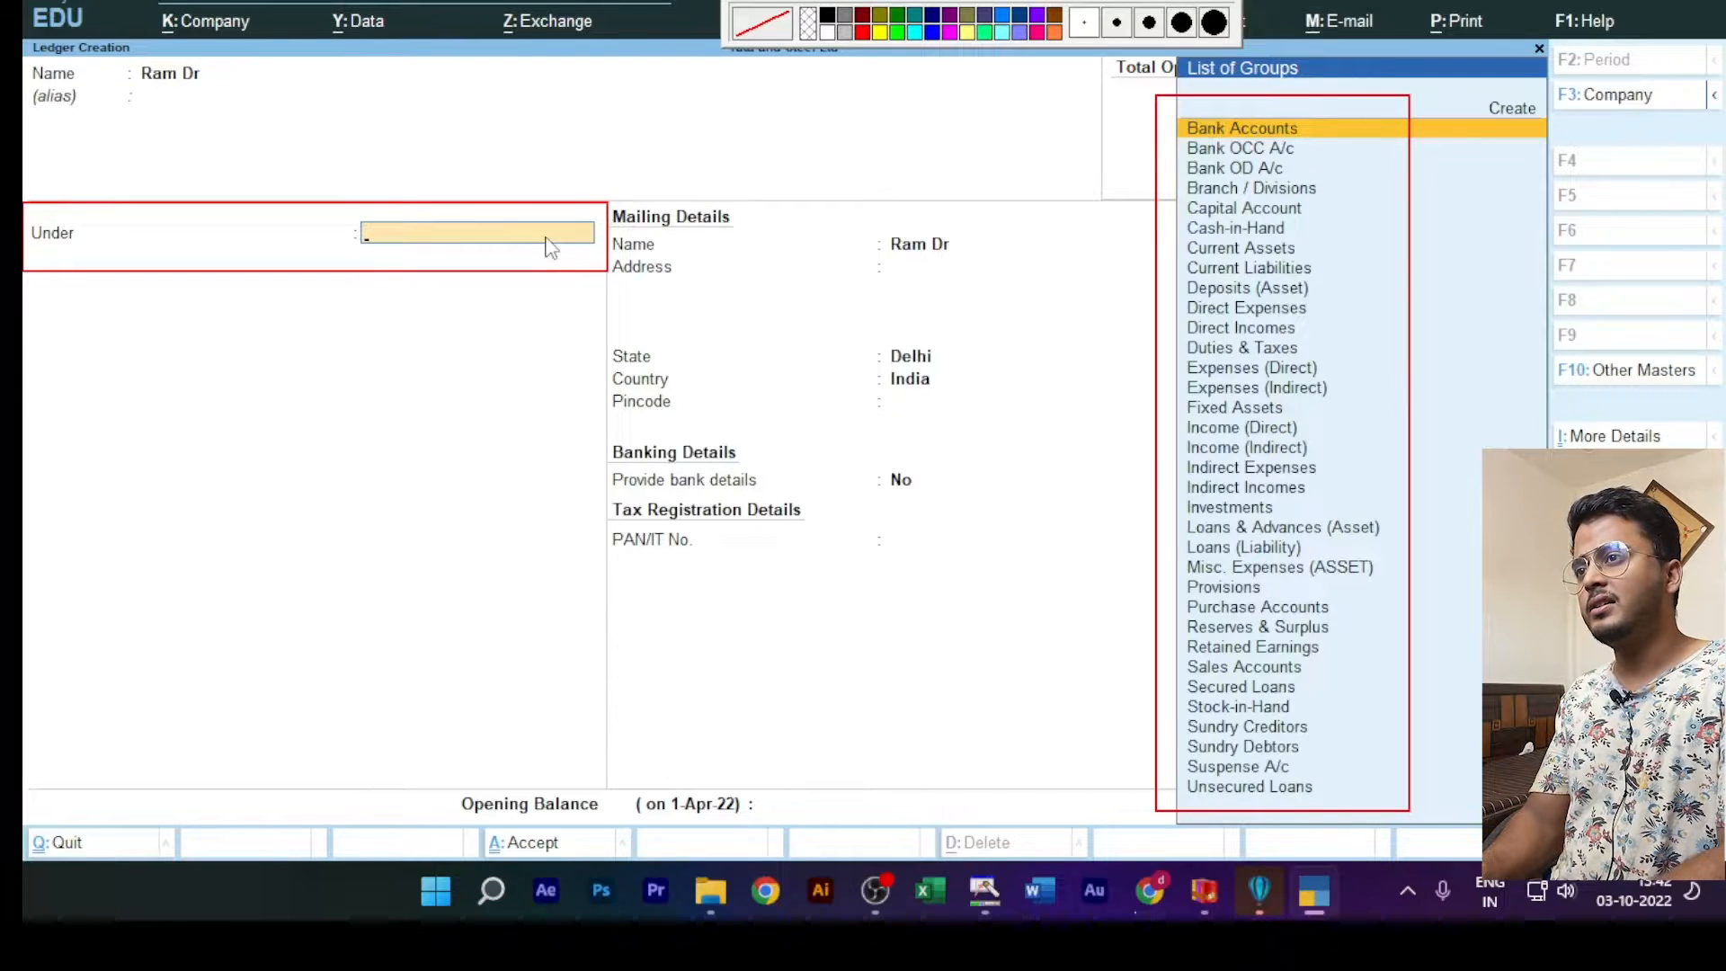
pyautogui.write('Sundr')
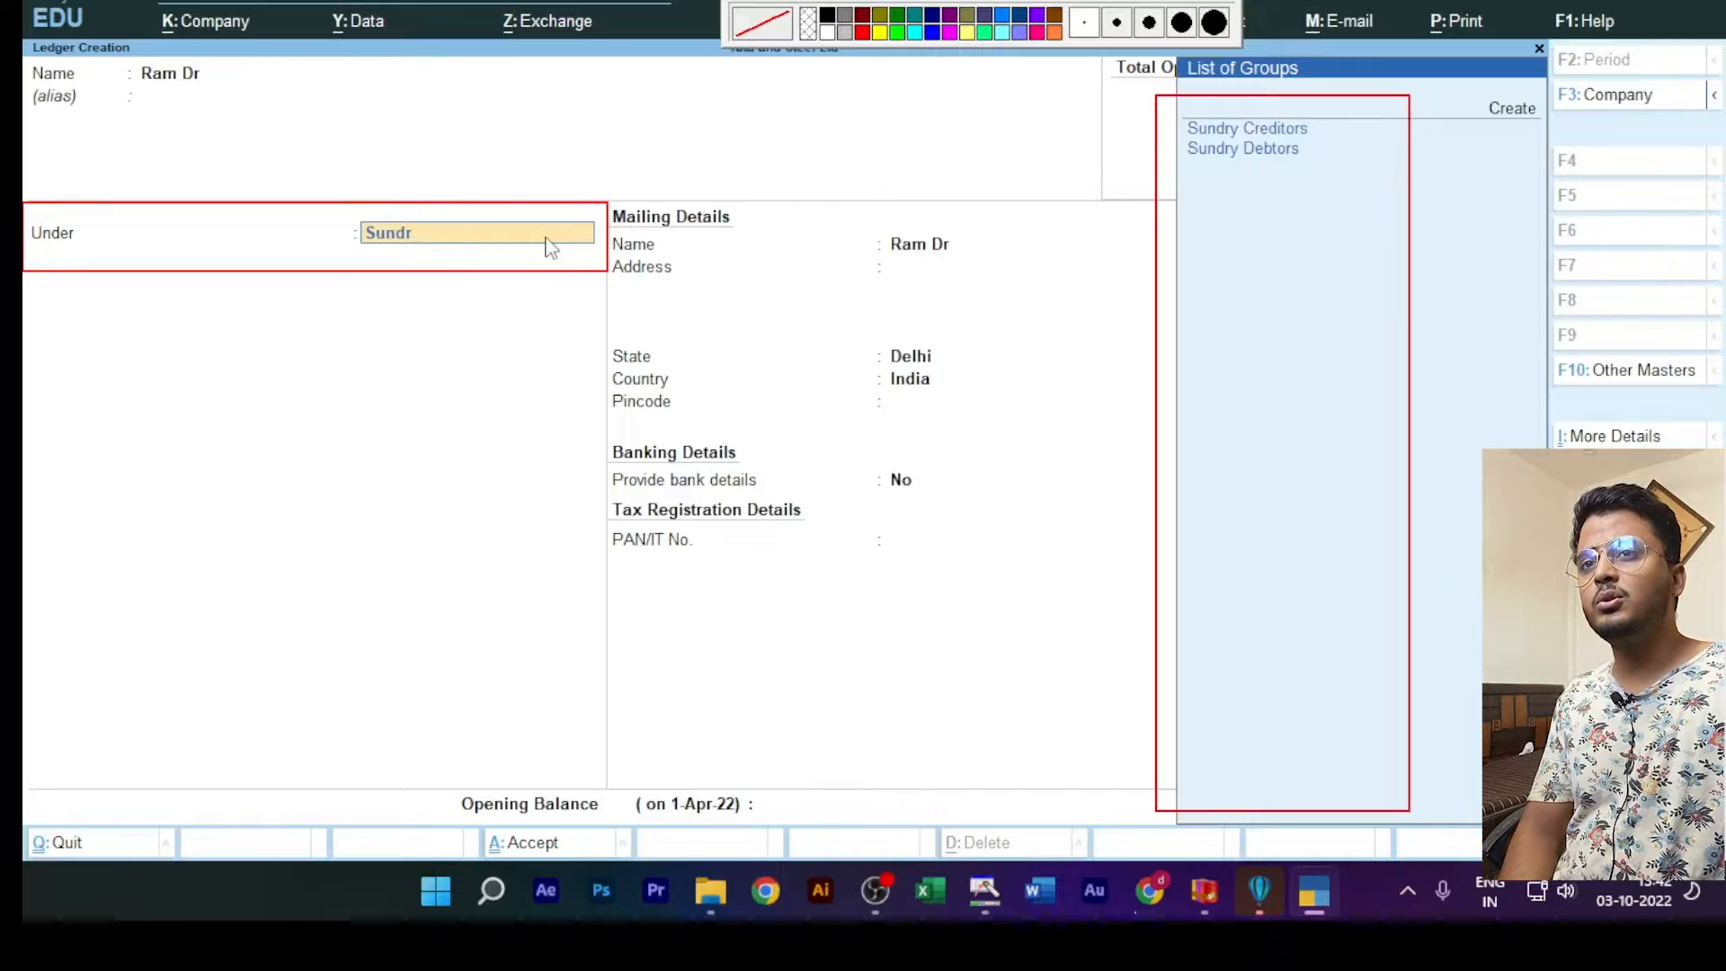
pyautogui.click(1256, 153)
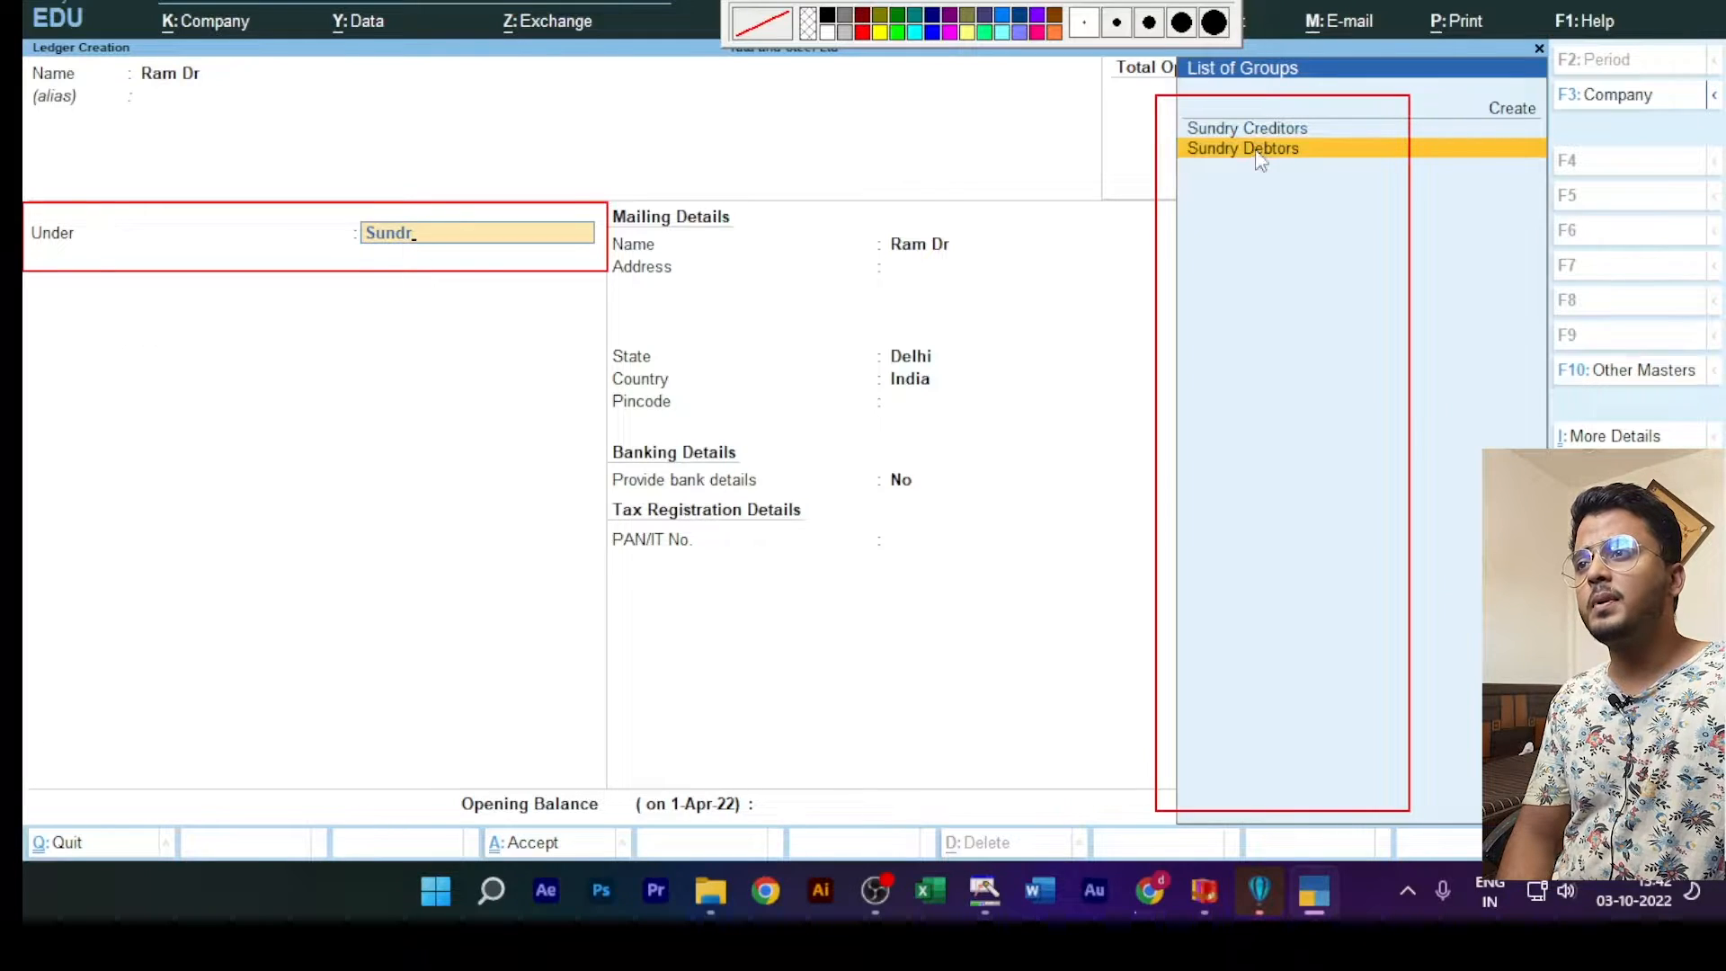
pyautogui.click(1256, 153)
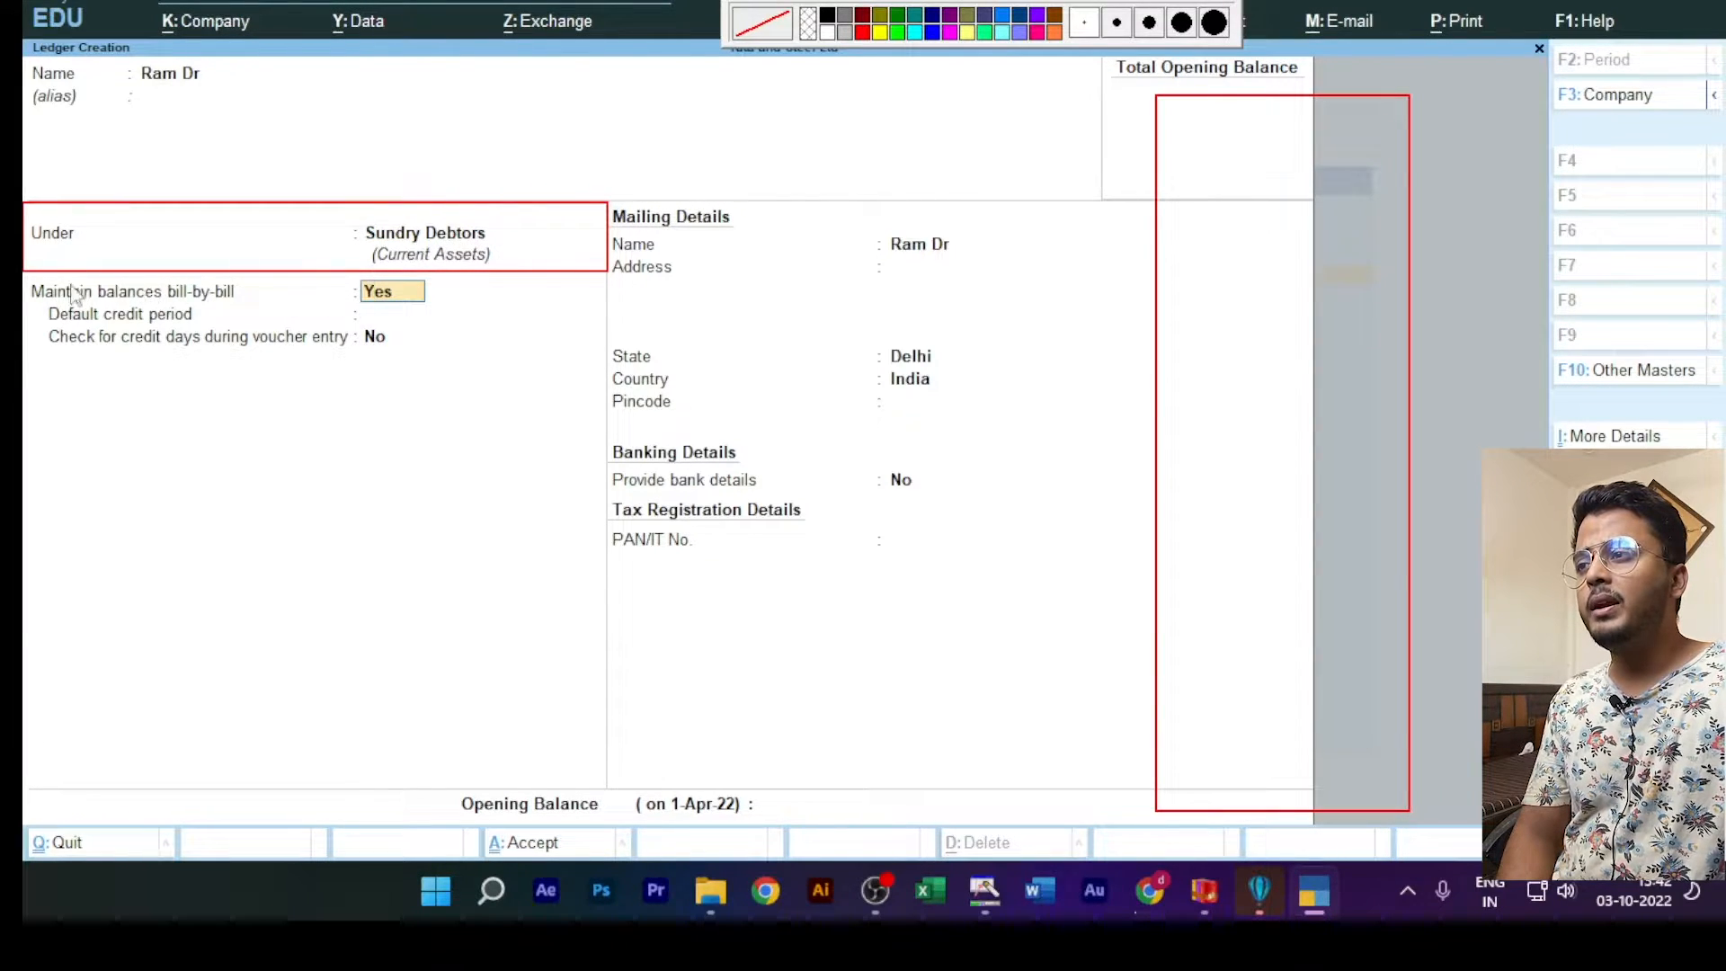
# Step: Keep bill-by-bill balances at Yes, the credit period blank and the credit days check at No, and save the ledger
pyautogui.press('Return')
pyautogui.press('Return')
pyautogui.press('Return')
pyautogui.click(390, 333)
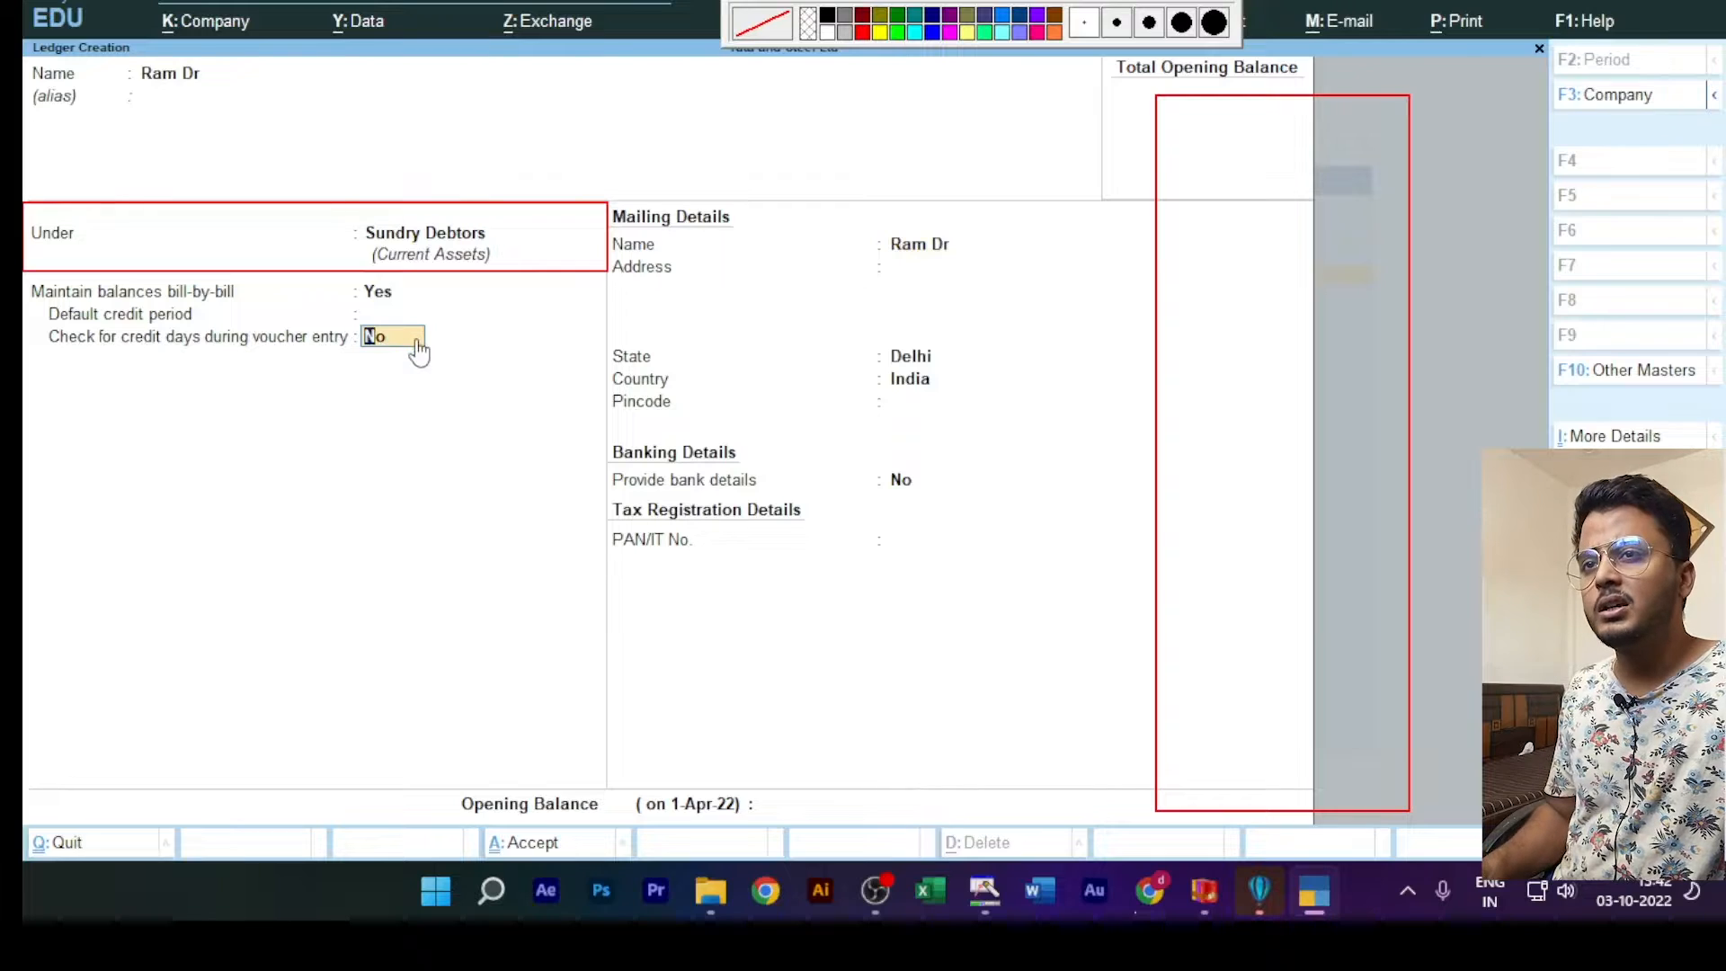
pyautogui.press('ctrl')
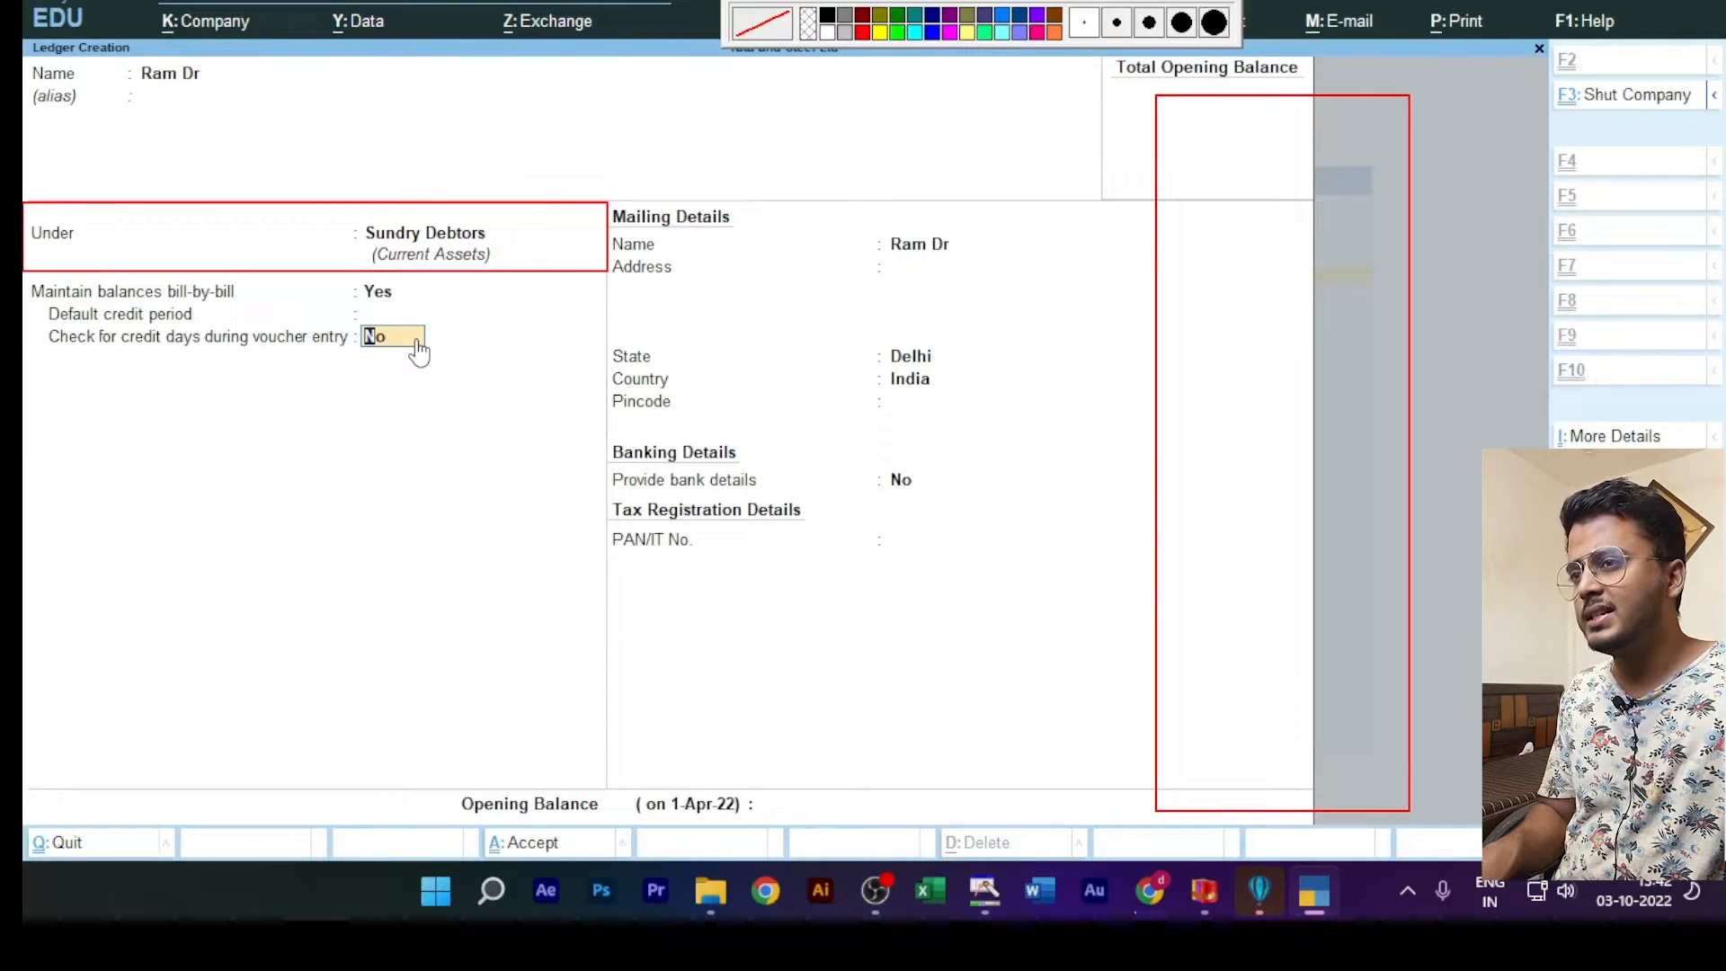
pyautogui.hotkey('ctrl', 'a')
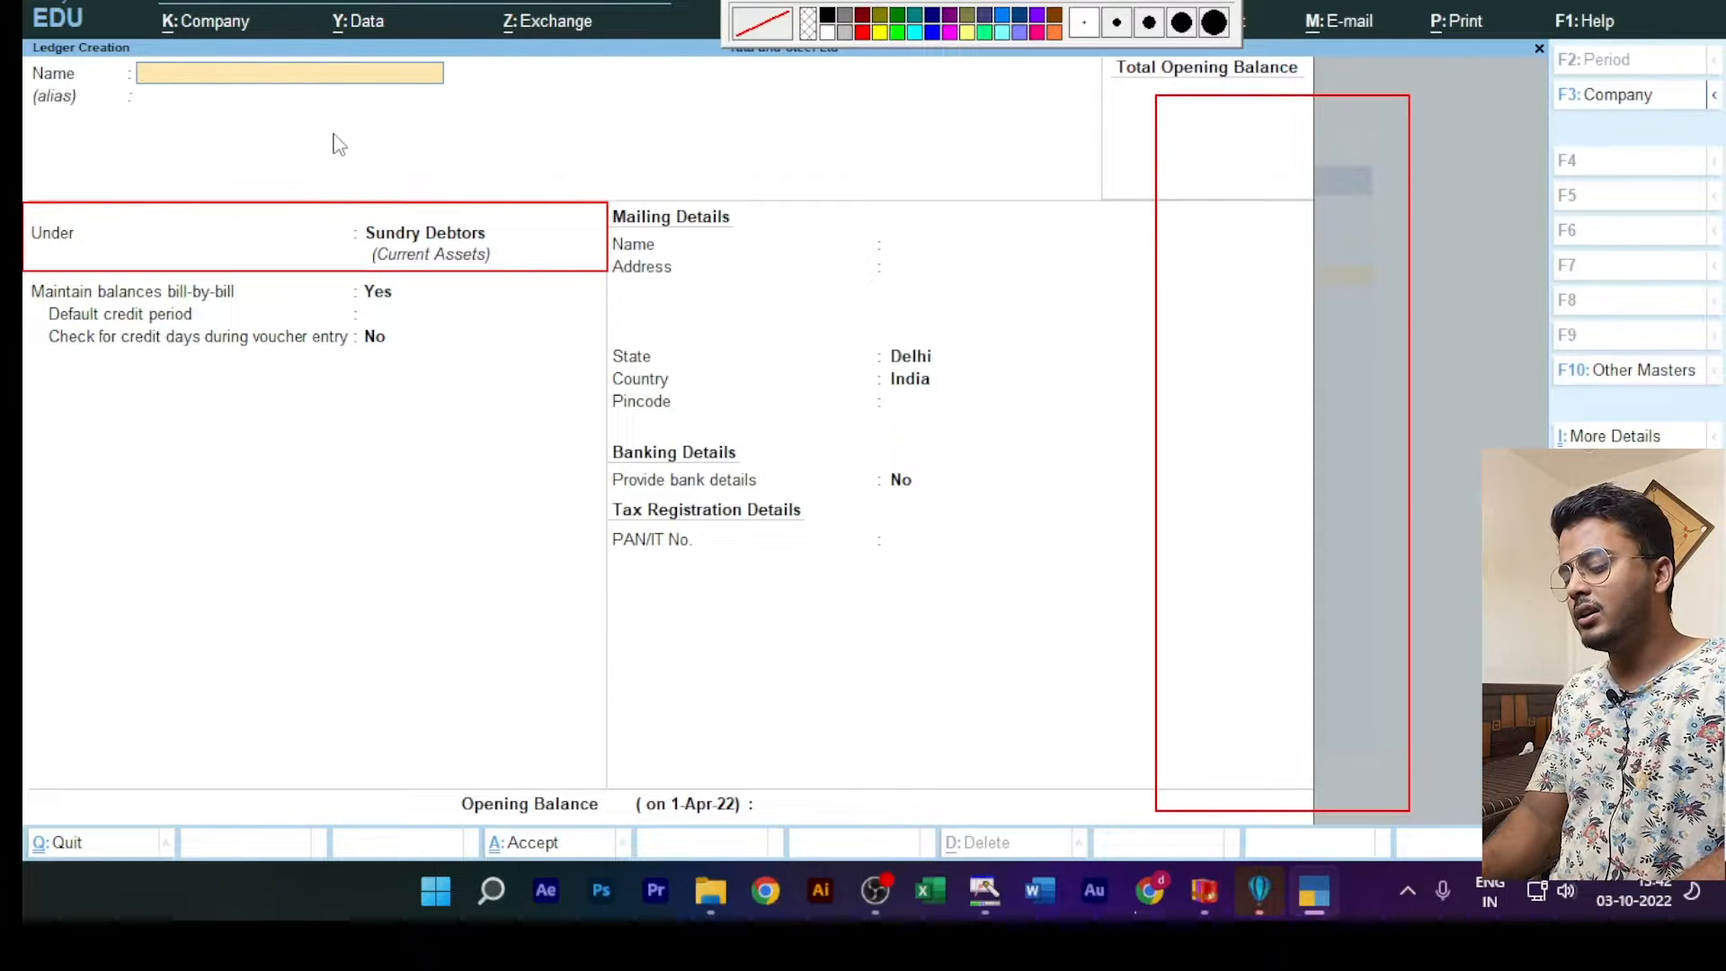
# Step: Create a second ledger under Sundry Debtors, named with the customer's name followed by "Dr", with no alias
pyautogui.write('Rohan')
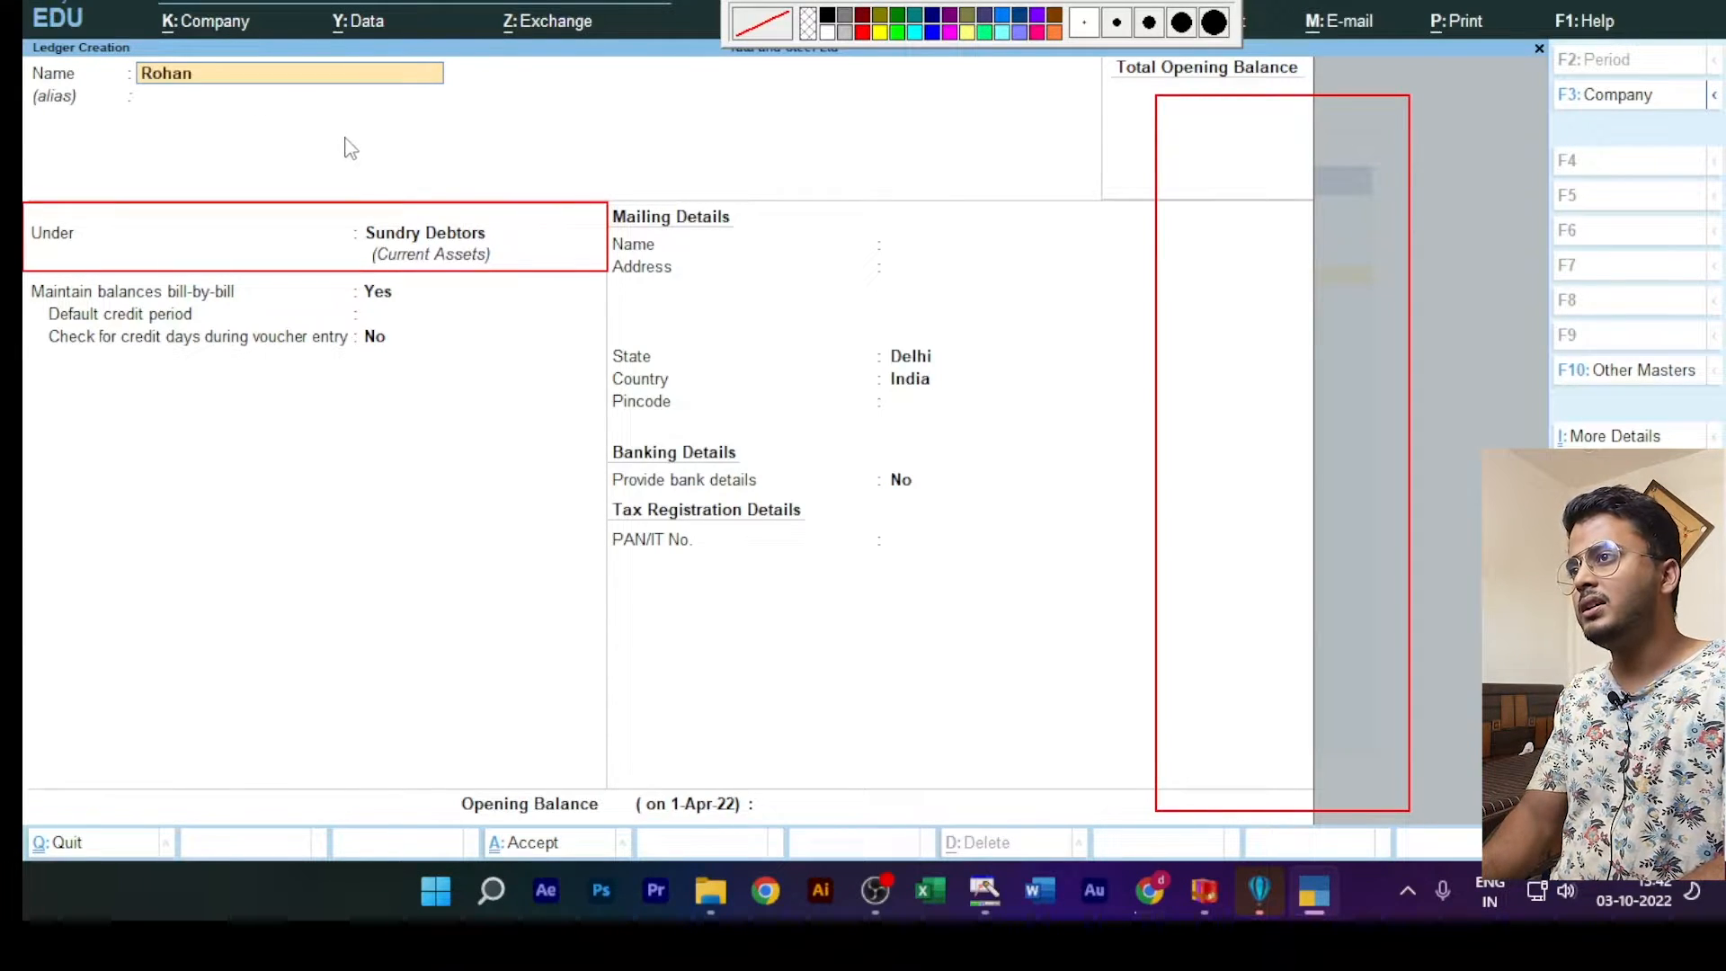
pyautogui.write(' Dr')
pyautogui.press('Return')
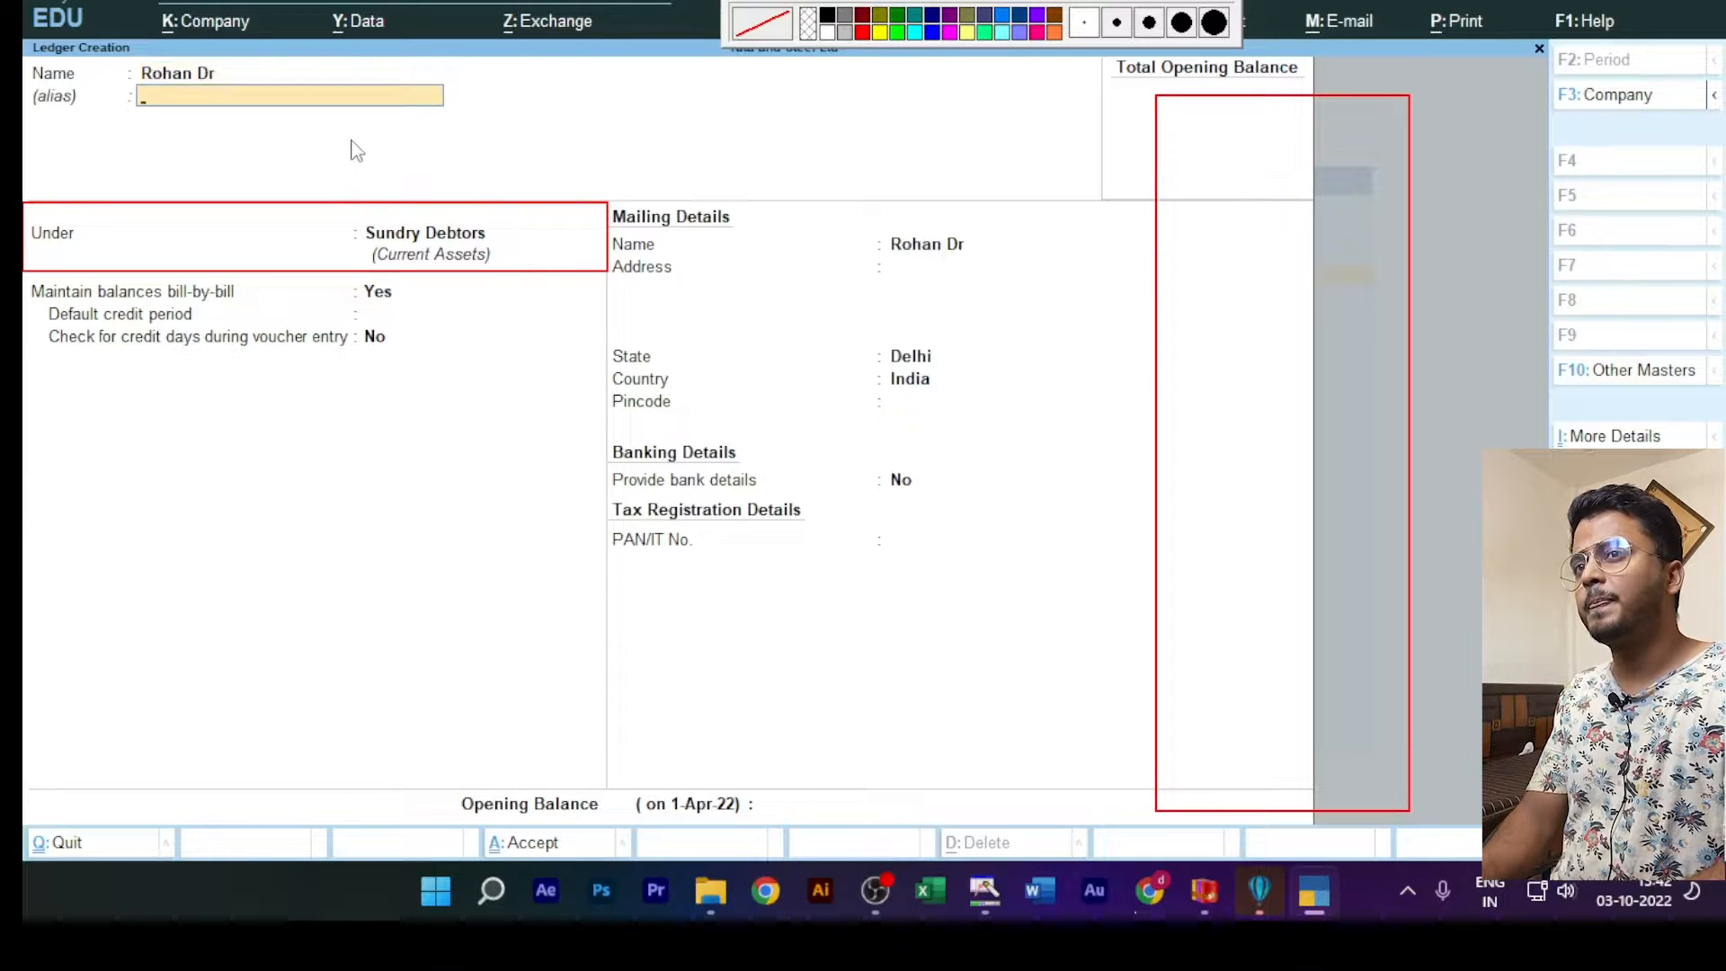
pyautogui.press('Return')
pyautogui.press('Return')
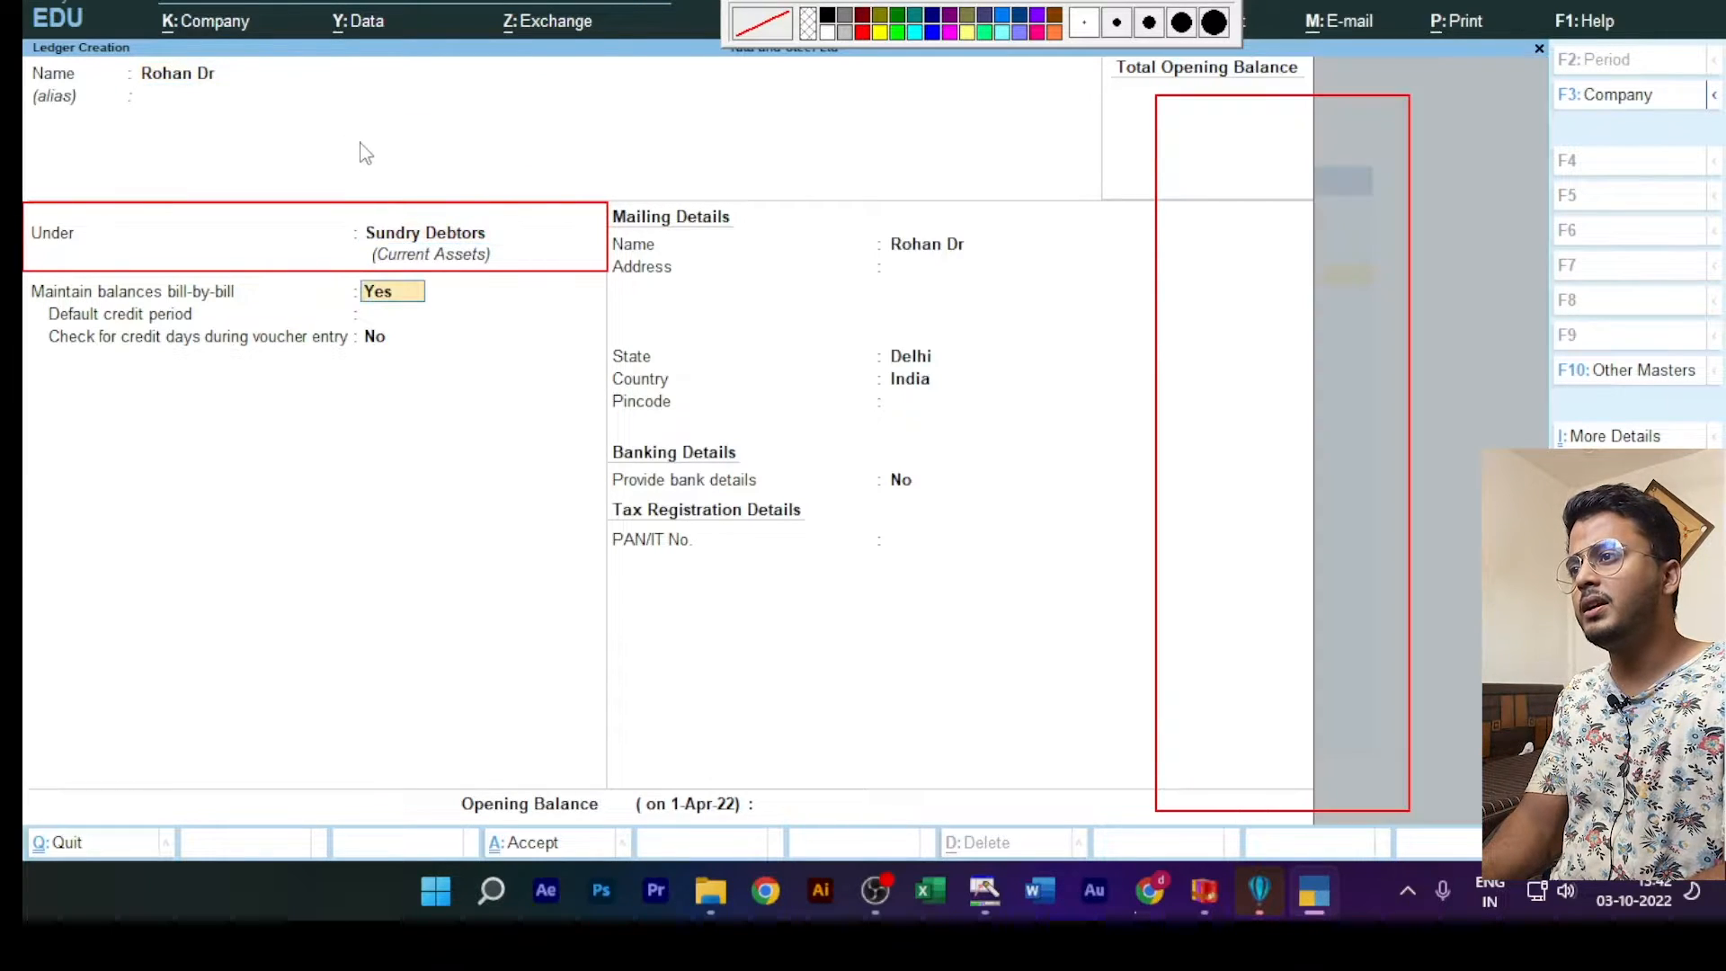
pyautogui.hotkey('ctrl', 'a')
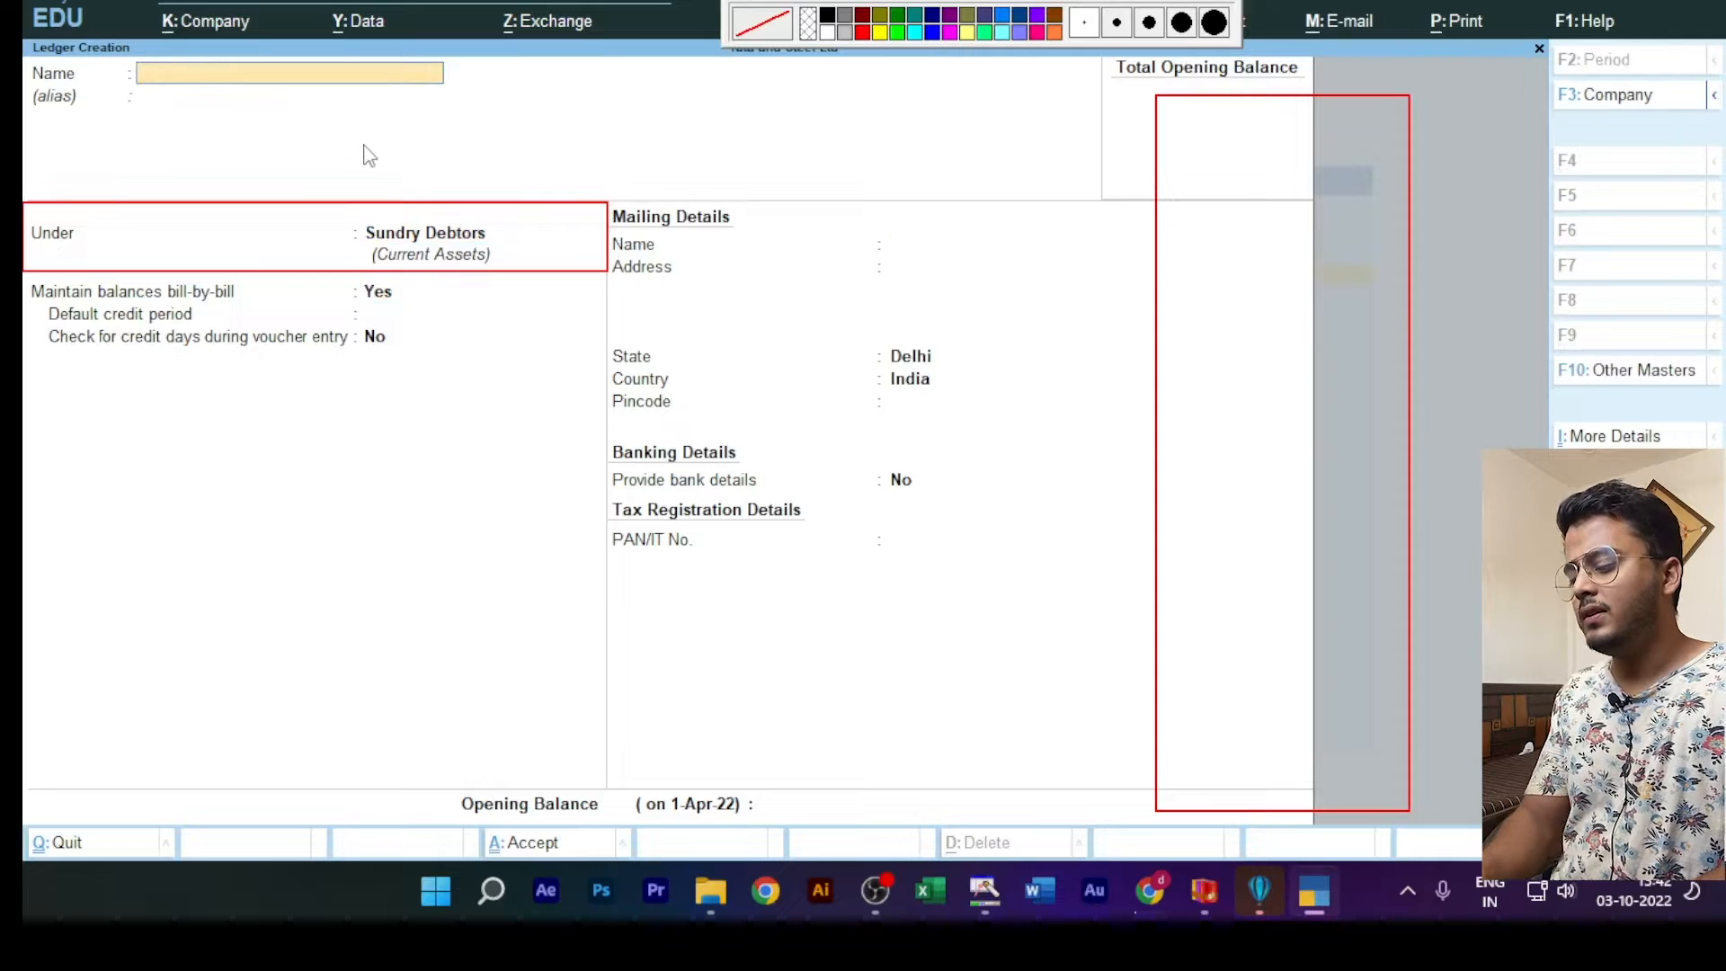
# Step: Add a third customer's ledger under Sundry Debtors, with "Dr" after the name and the alias blank, and save it
pyautogui.write('Mohan')
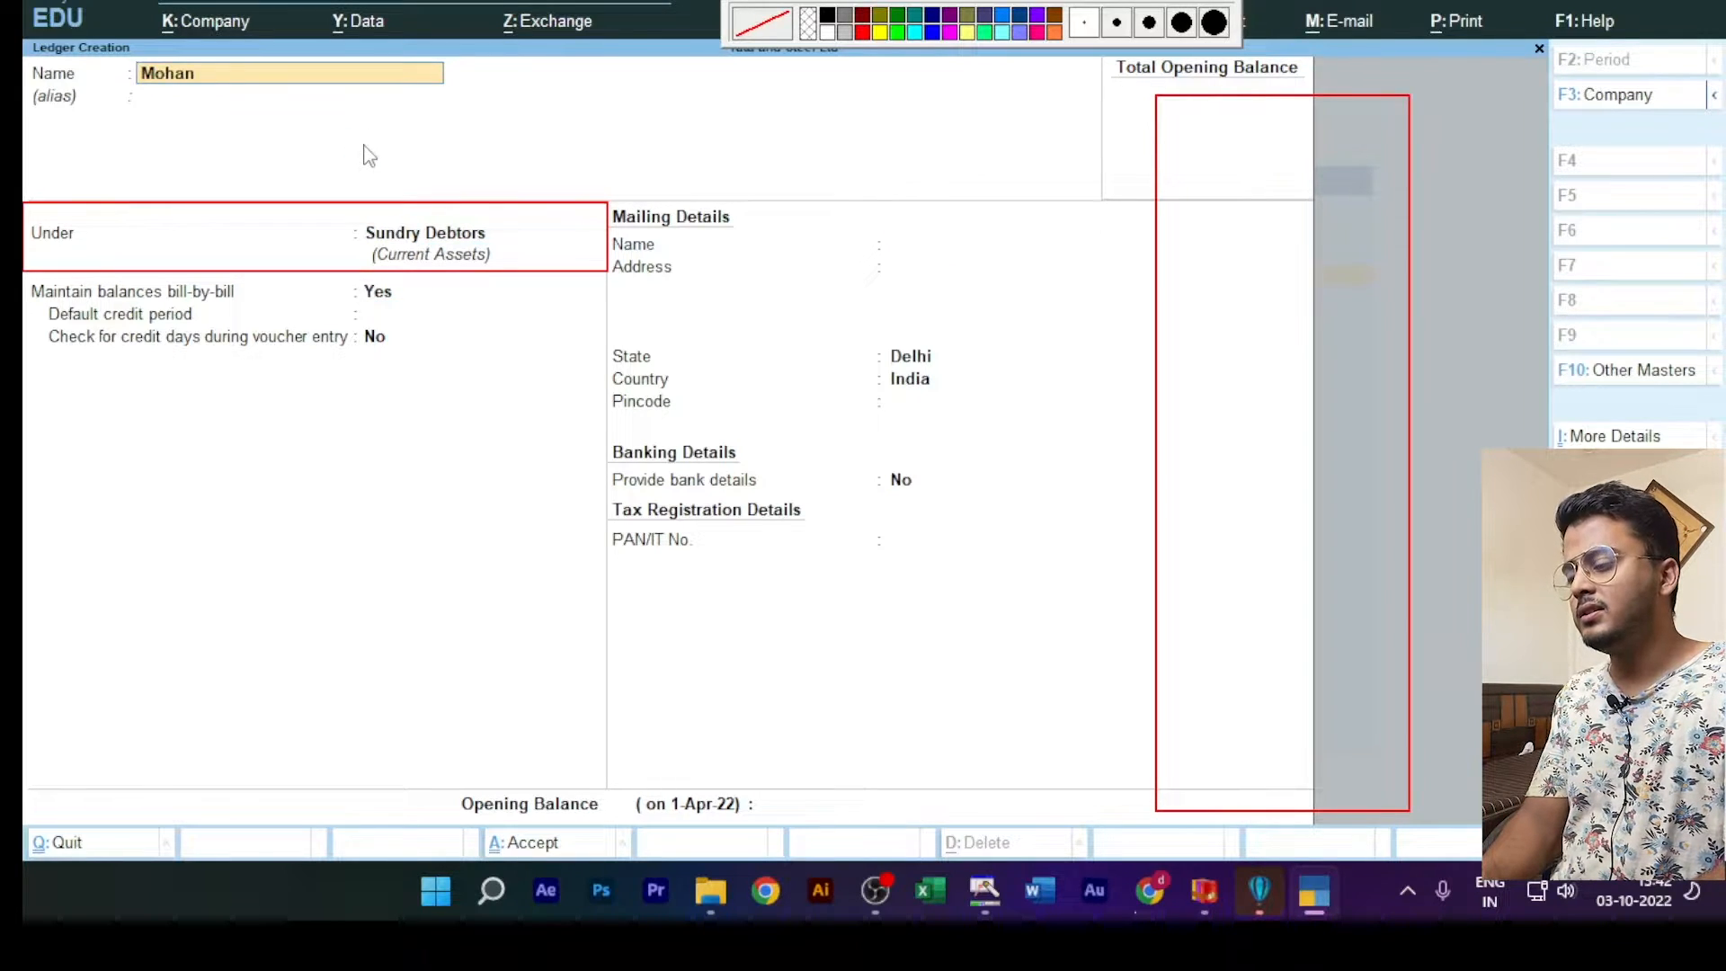
pyautogui.write(' Dr')
pyautogui.press('Return')
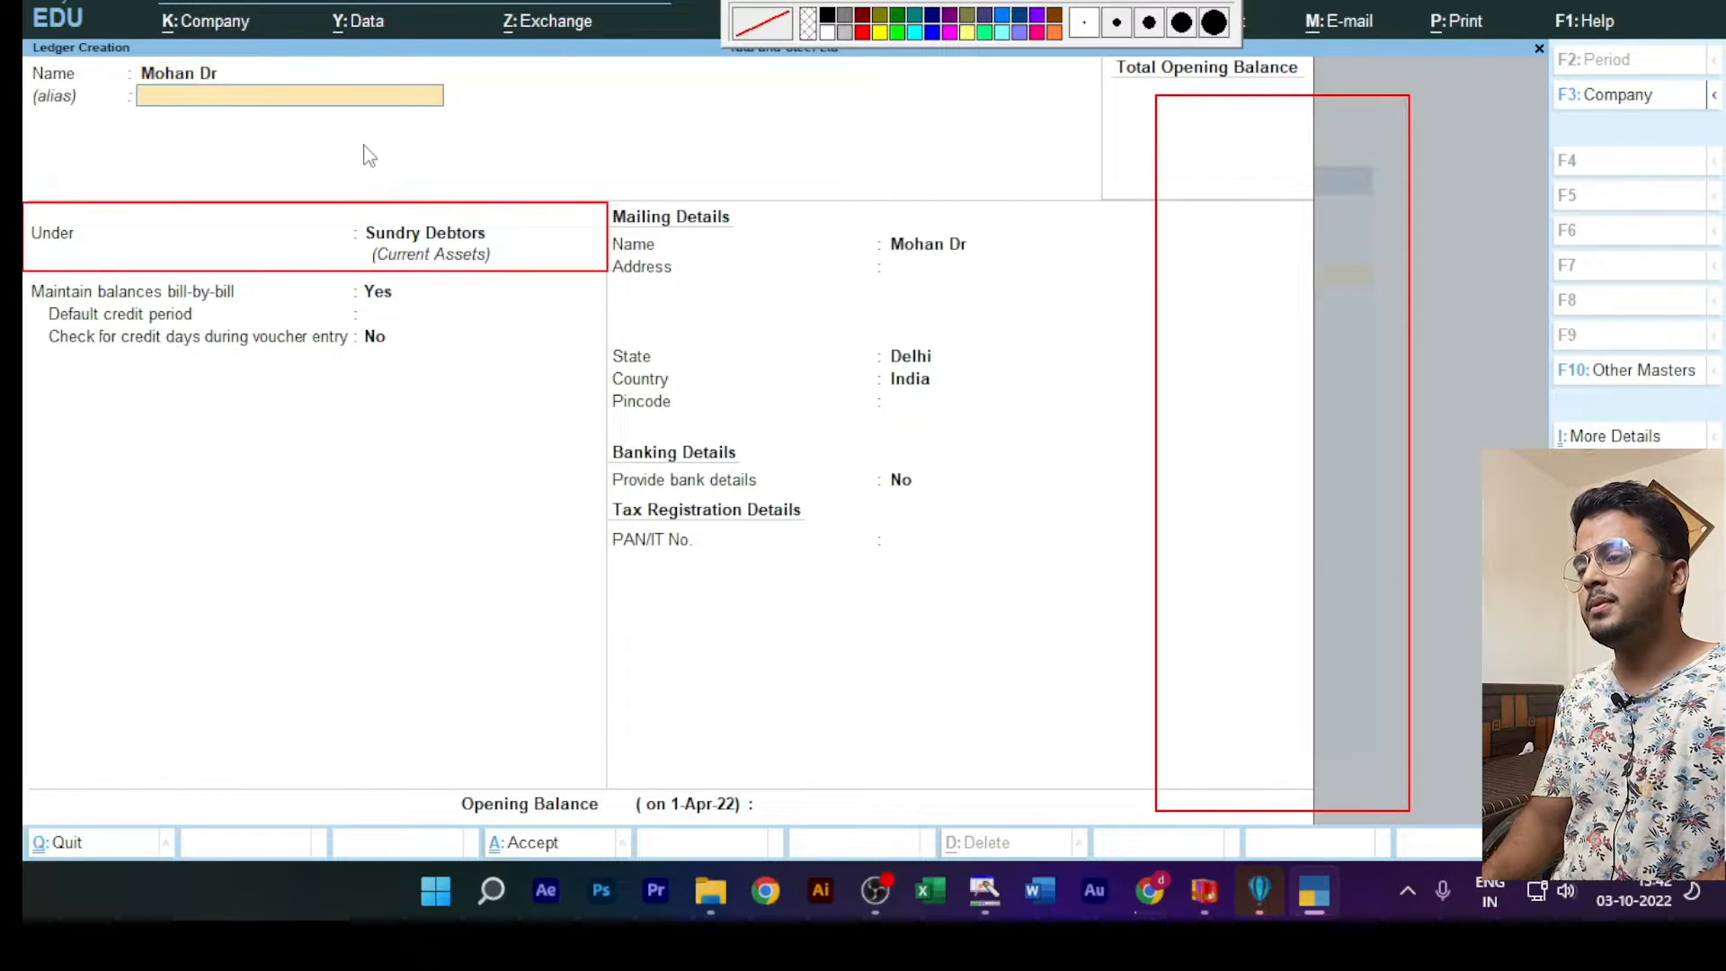
pyautogui.press('Return')
pyautogui.hotkey('ctrl', 'a')
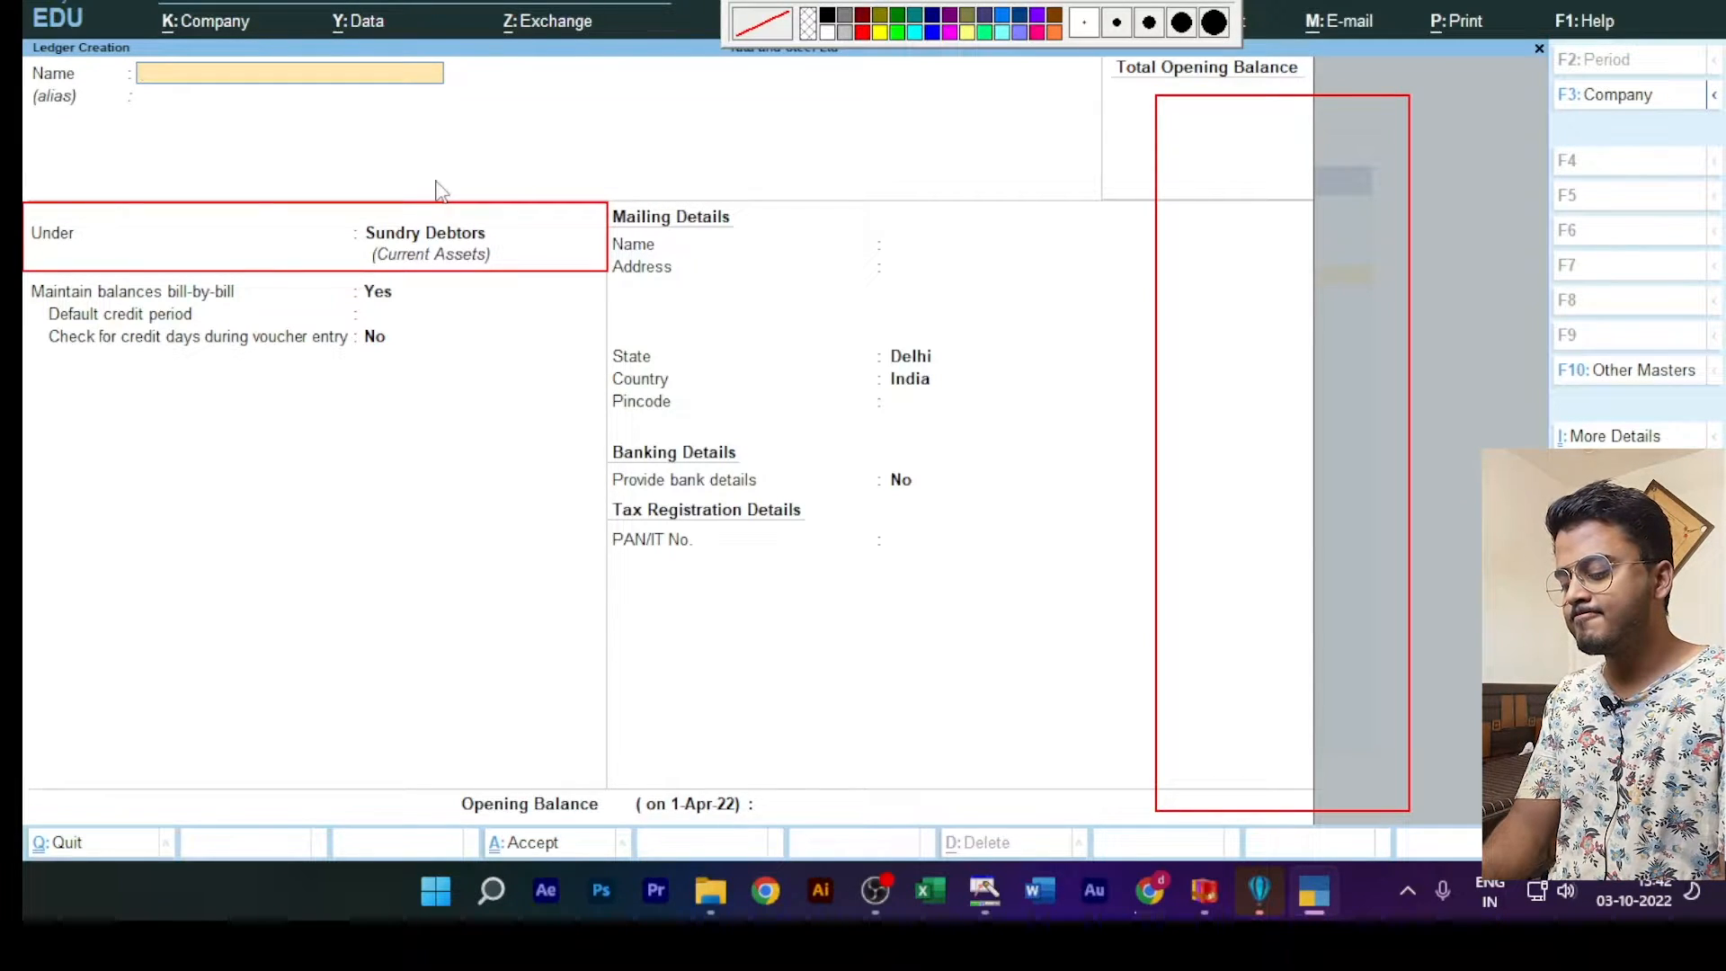
# Step: Create a fourth customer's ledger under Sundry Debtors, with "Dr" after the customer's name and no alias
pyautogui.write('Sahil')
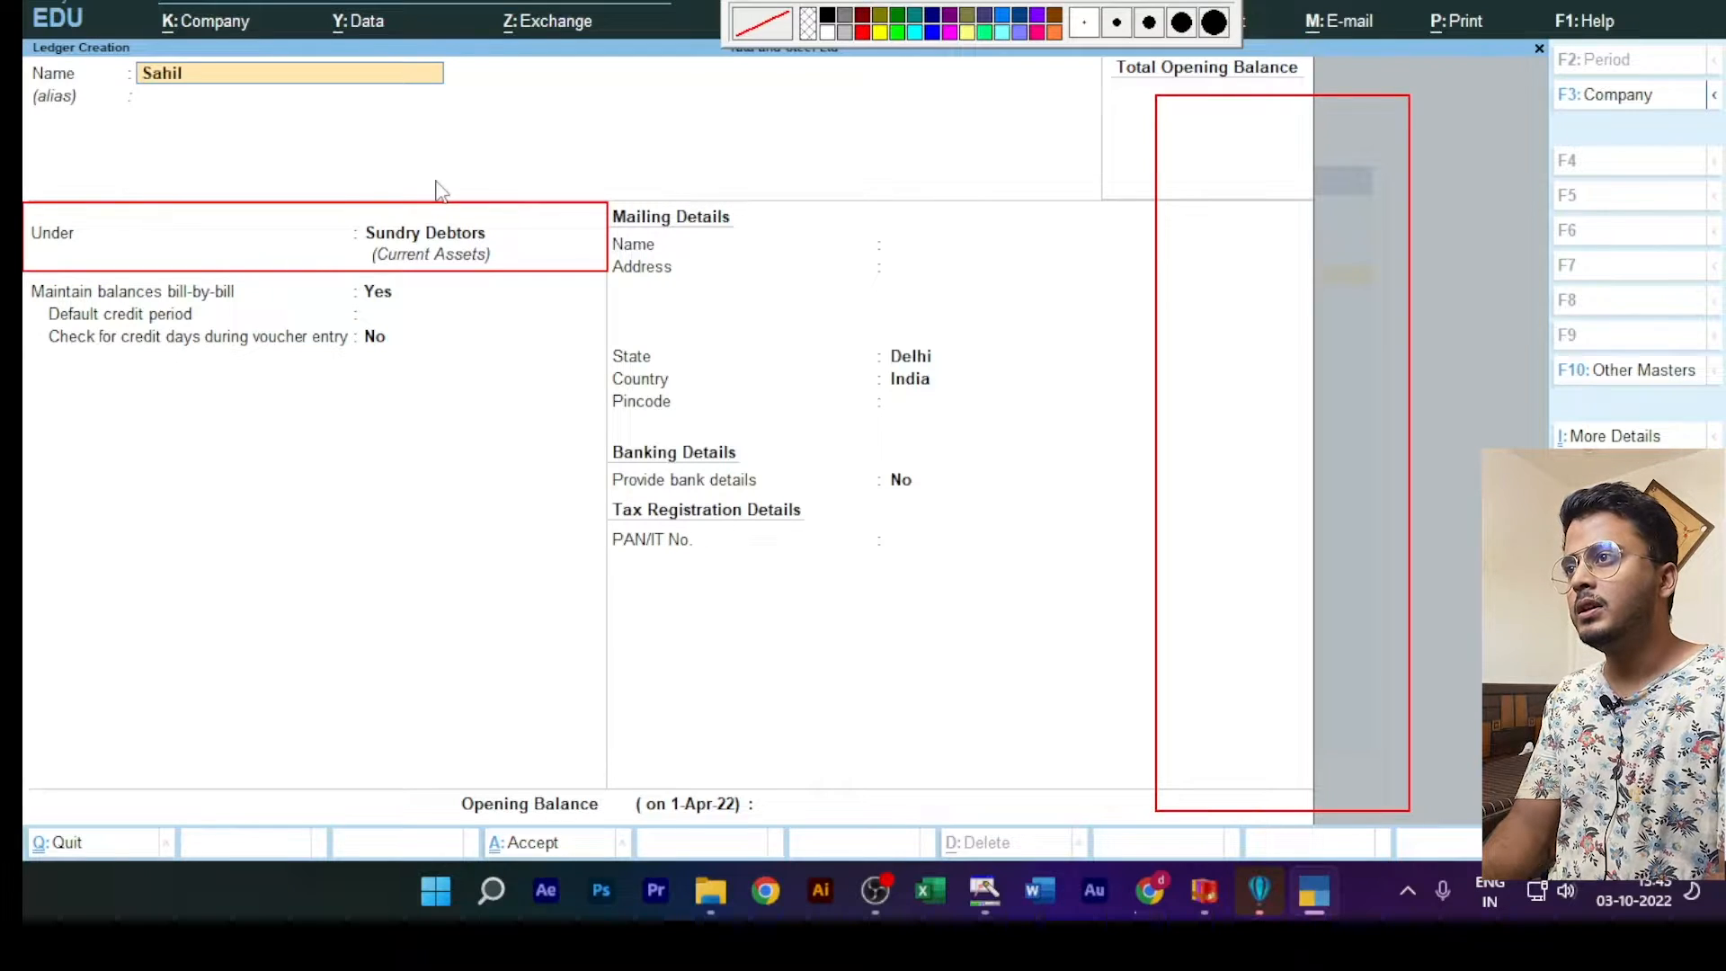
pyautogui.write(' Dr')
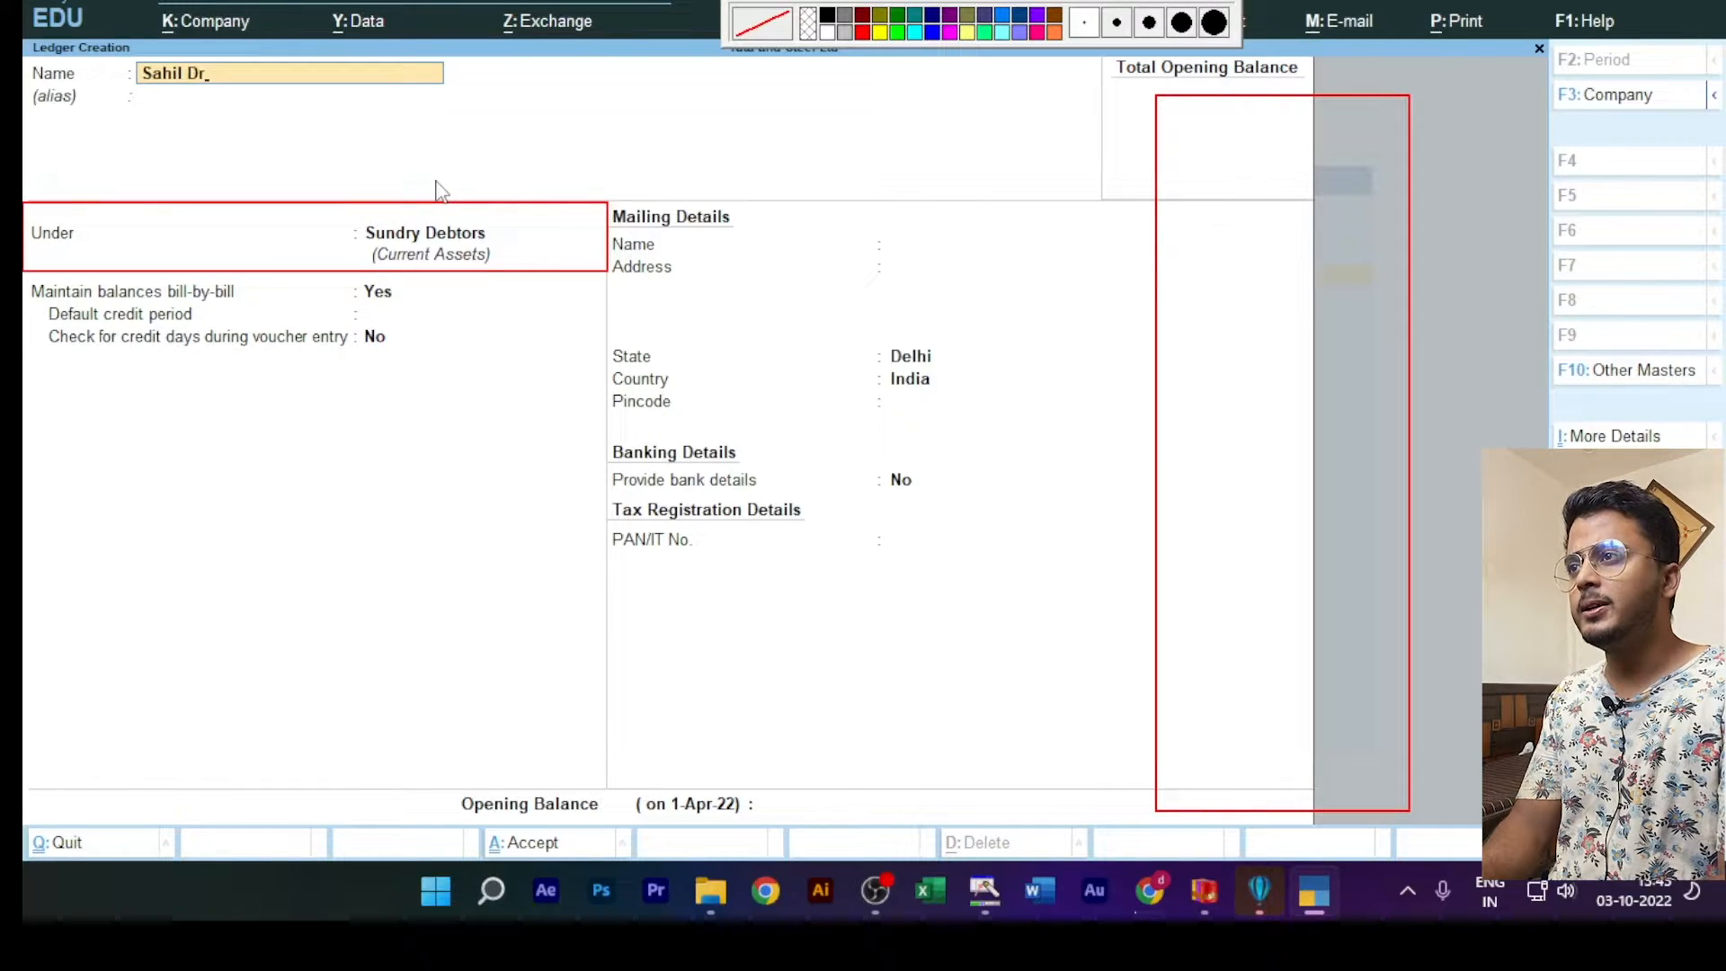
pyautogui.press('Return')
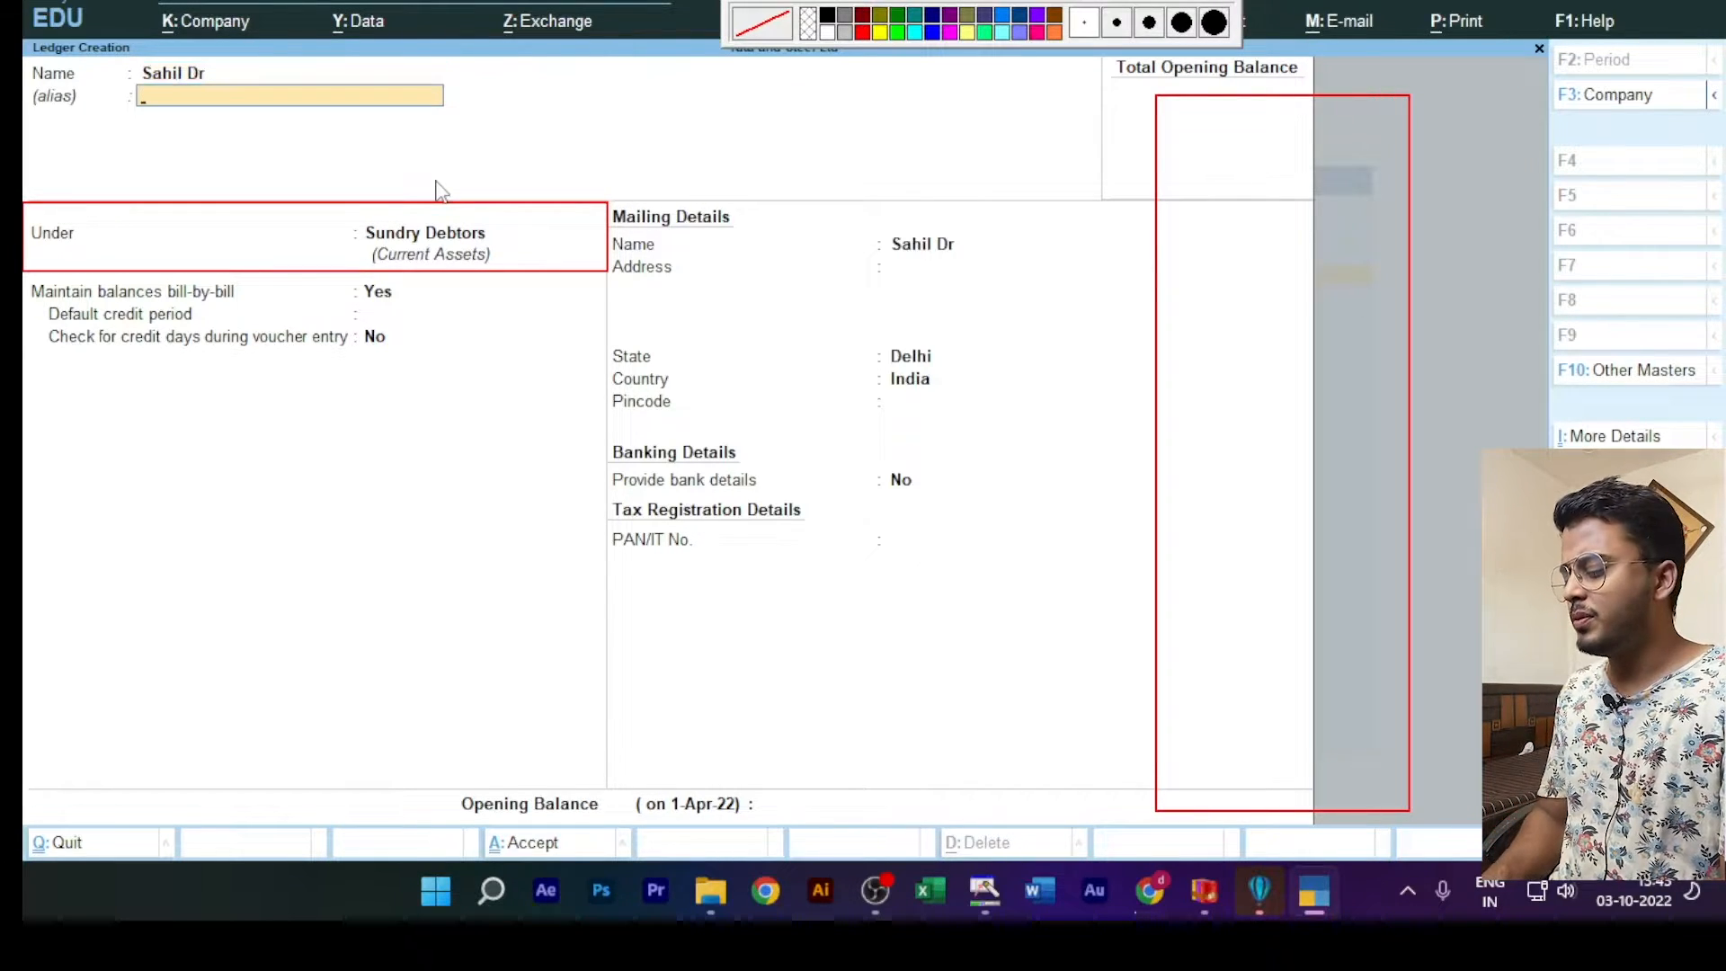
pyautogui.hotkey('ctrl', 'a')
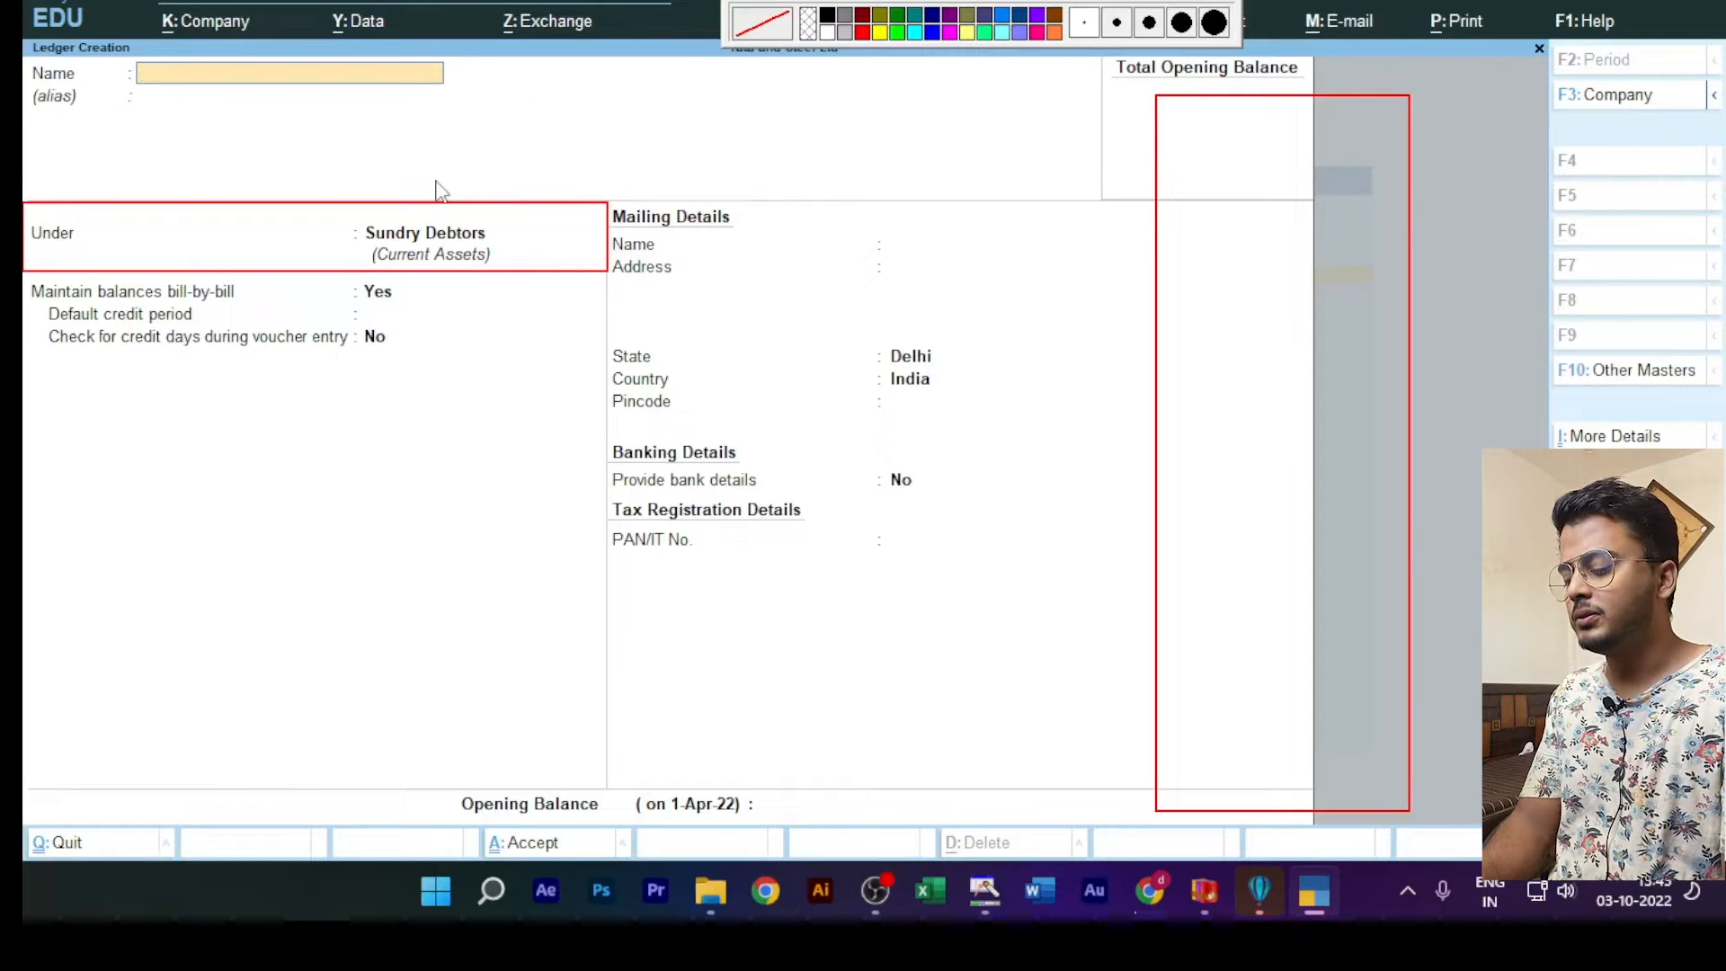
# Step: Create a fifth customer's ledger under Sundry Debtors using only the customer's name, without a suffix or alias, and save it
pyautogui.write('Kapil')
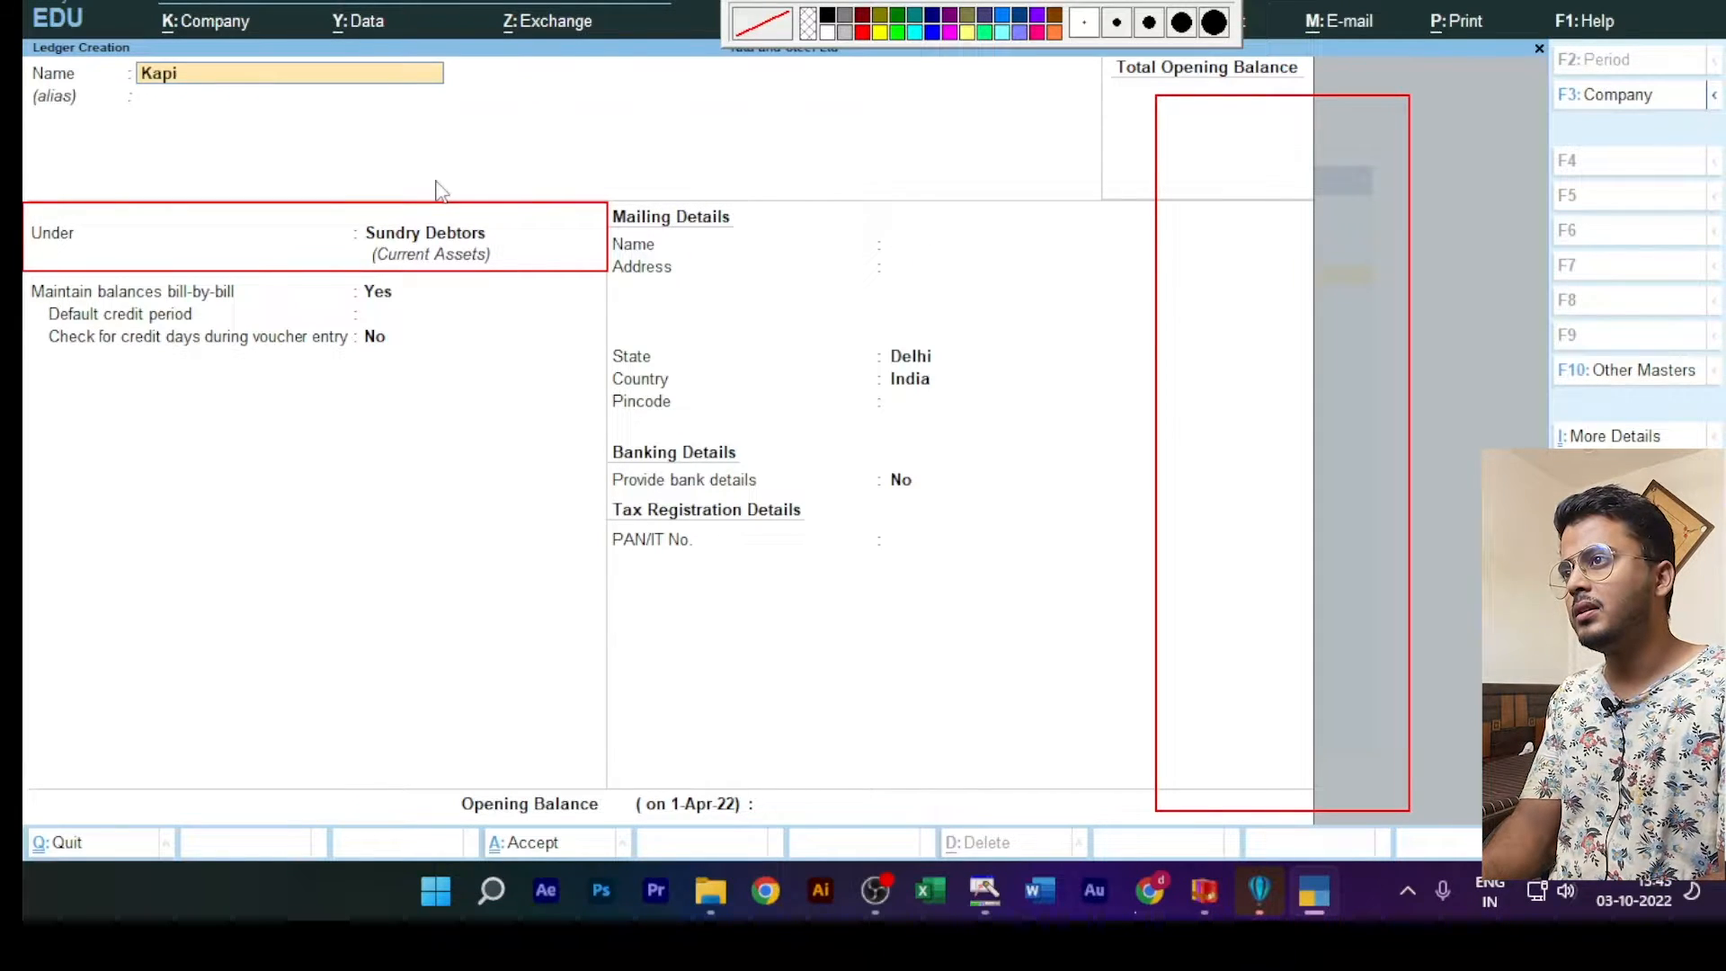
pyautogui.press('Return')
pyautogui.press('Return')
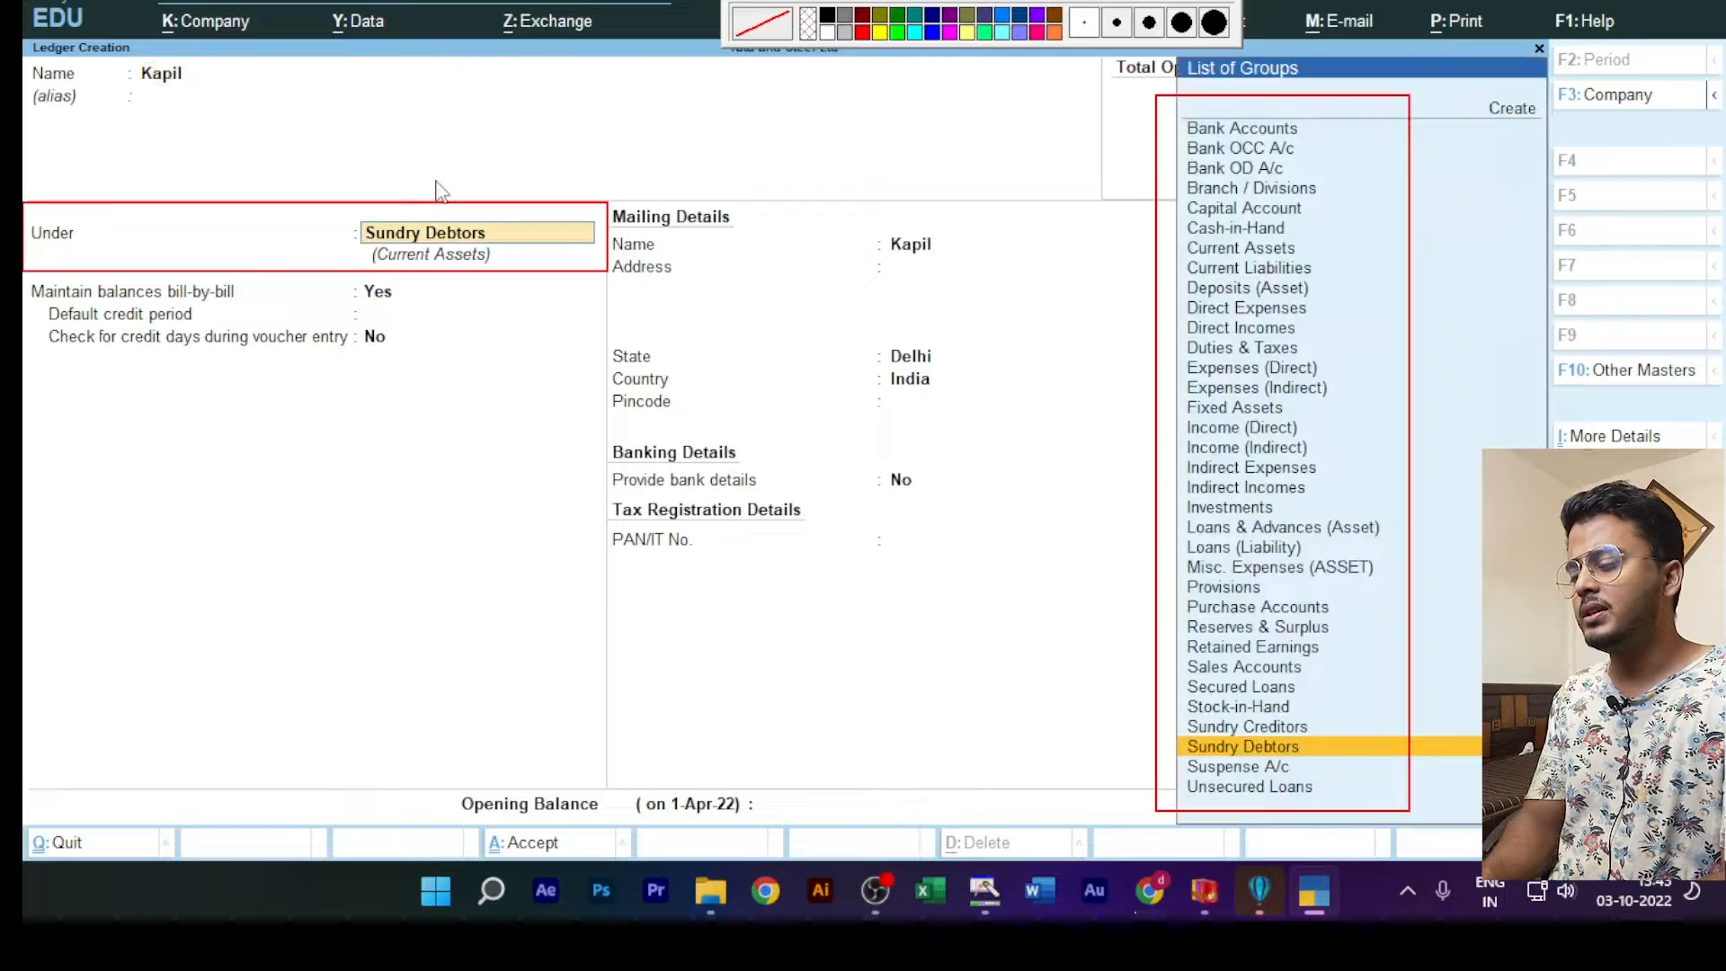
pyautogui.hotkey('ctrl', 'a')
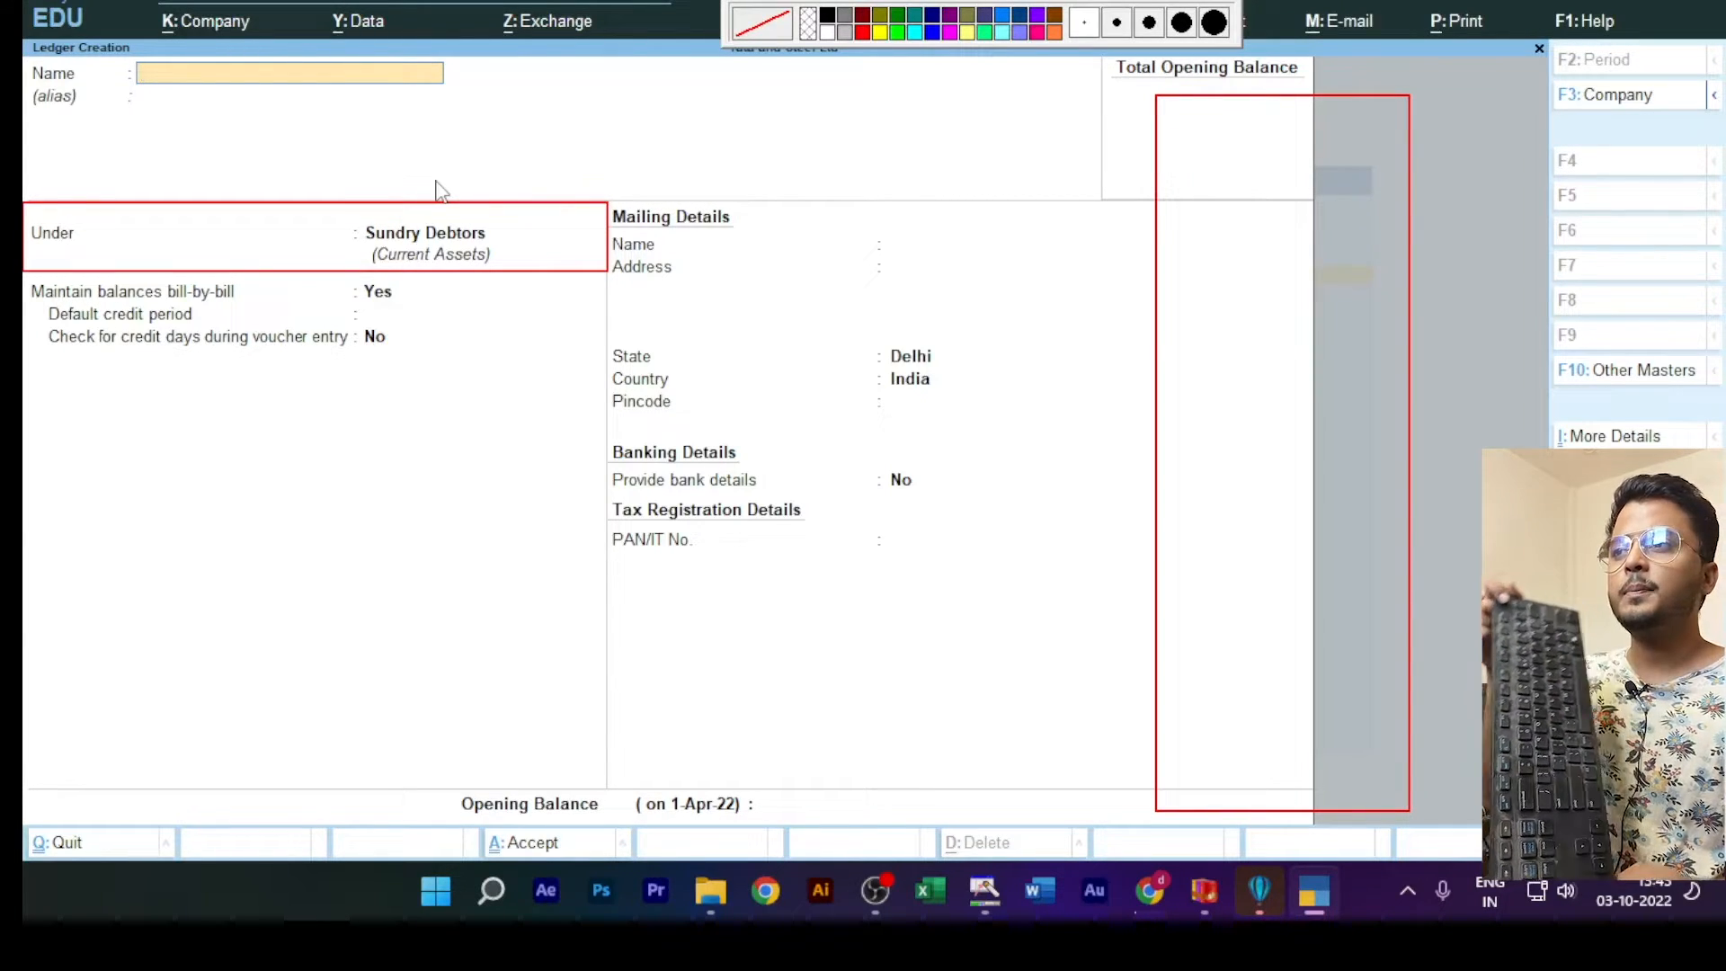
# Step: Quit ledger creation, return to the Gateway of Tally and clear the red annotations
pyautogui.press('Escape')
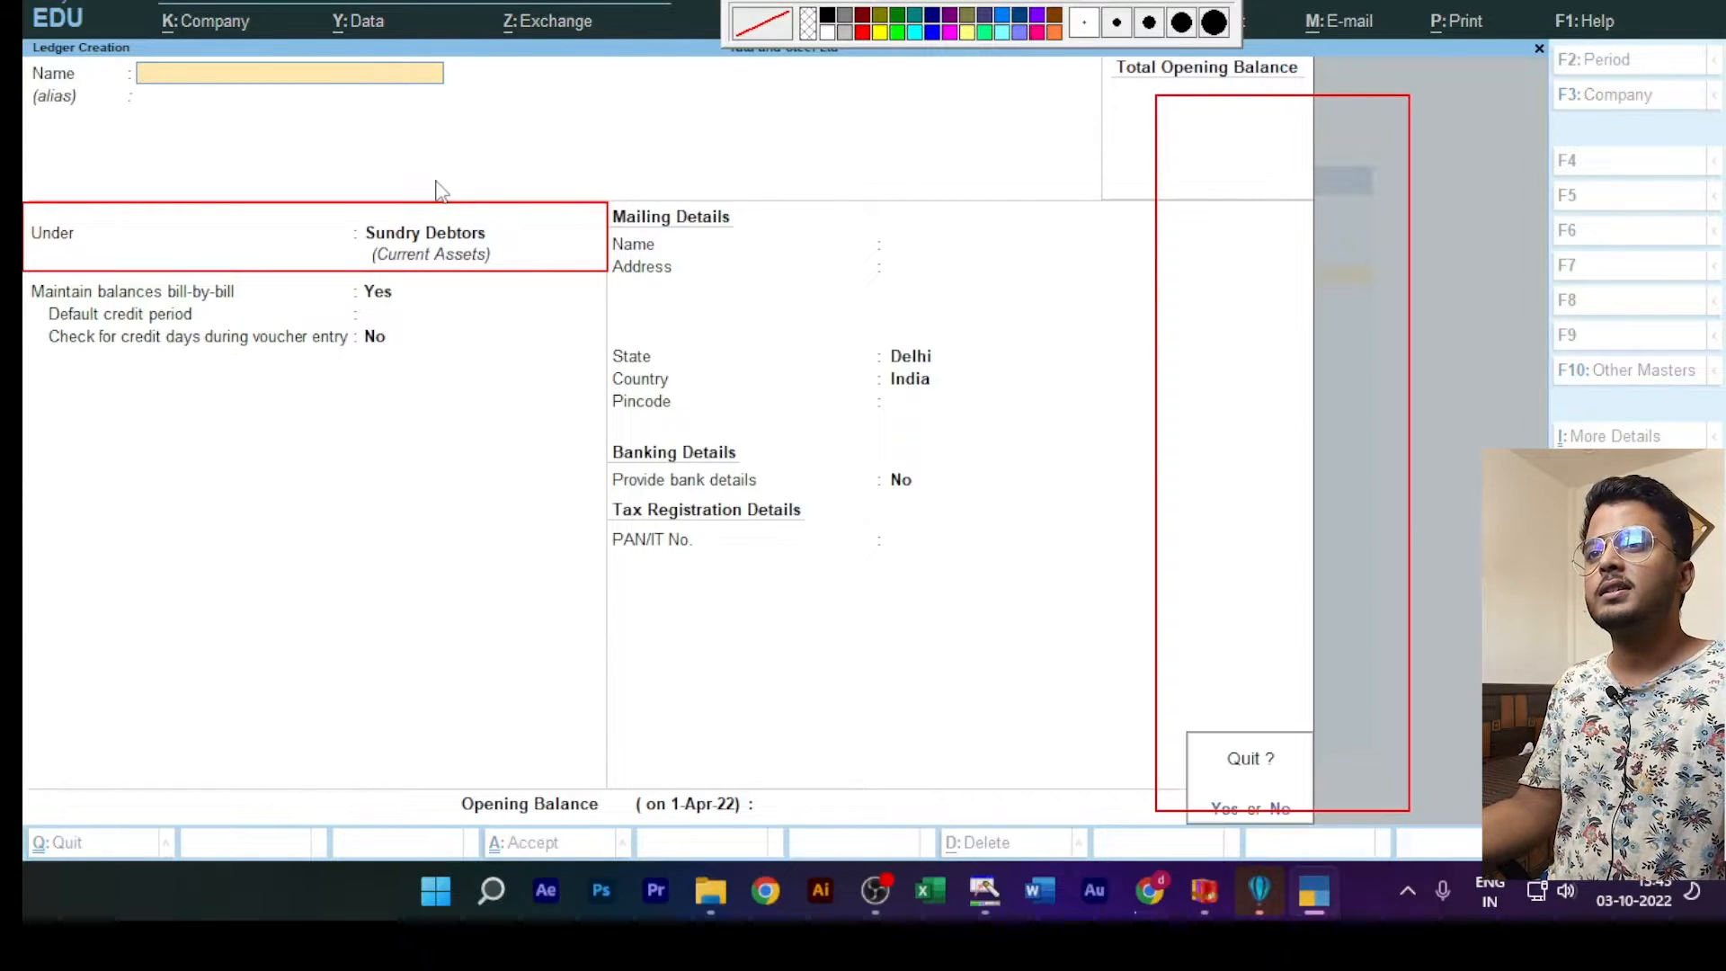
pyautogui.press('y')
pyautogui.press('Escape')
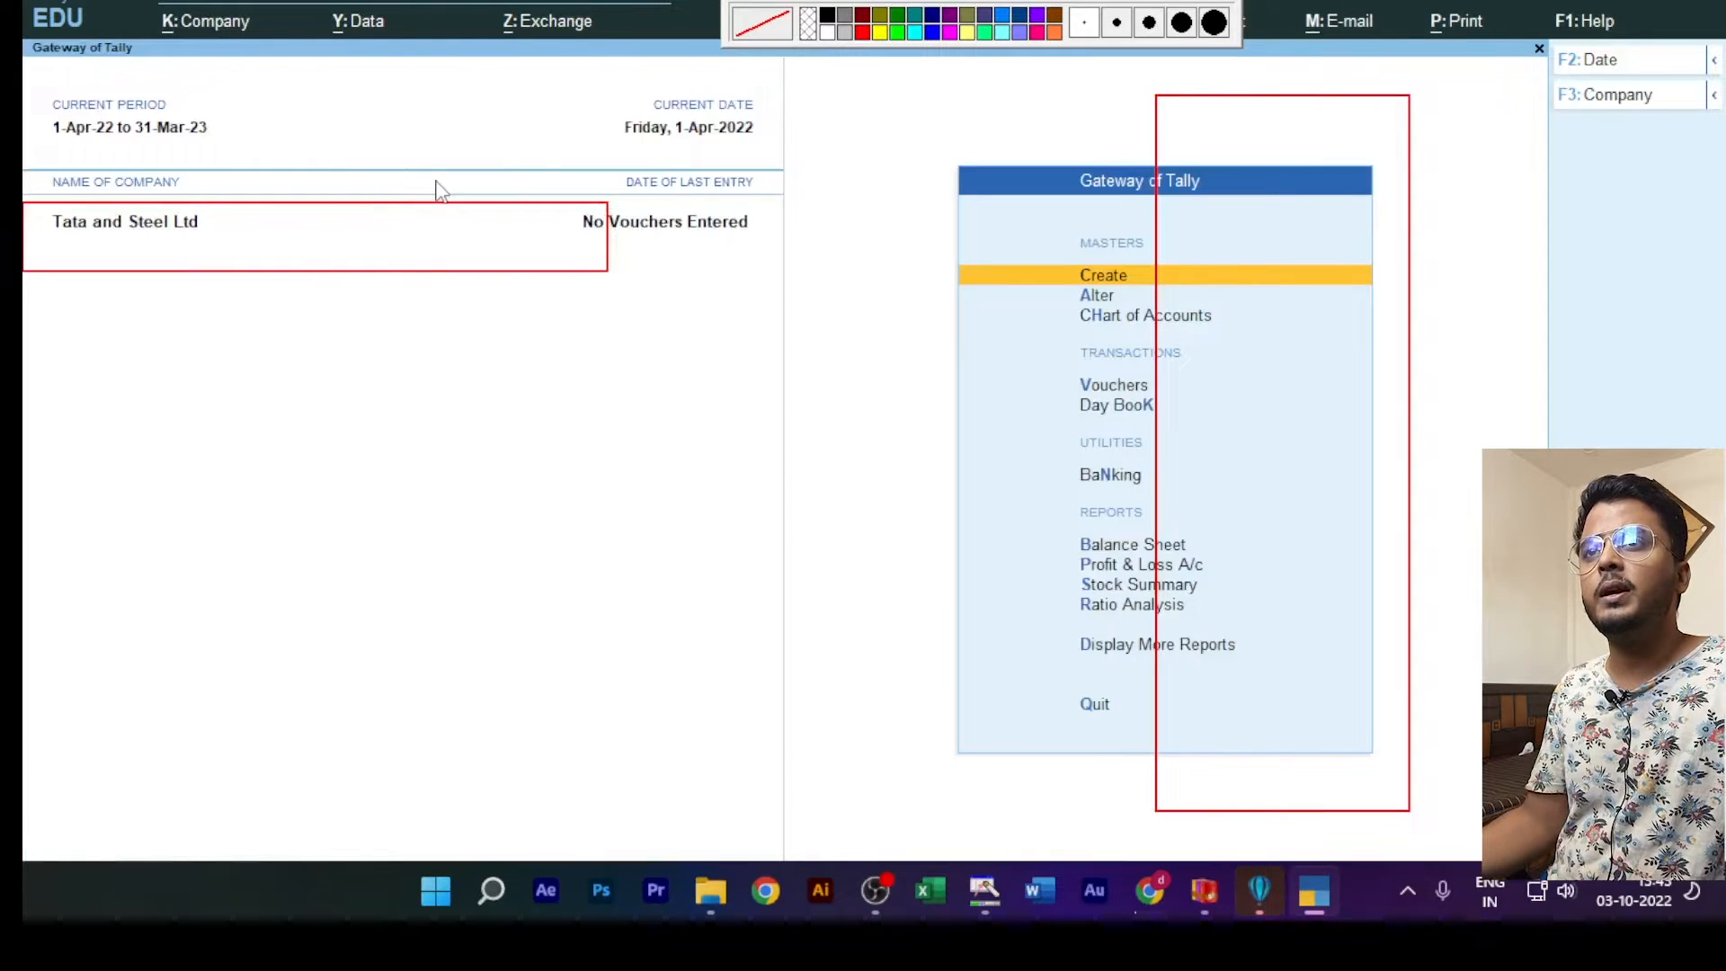
pyautogui.click(1074, 3)
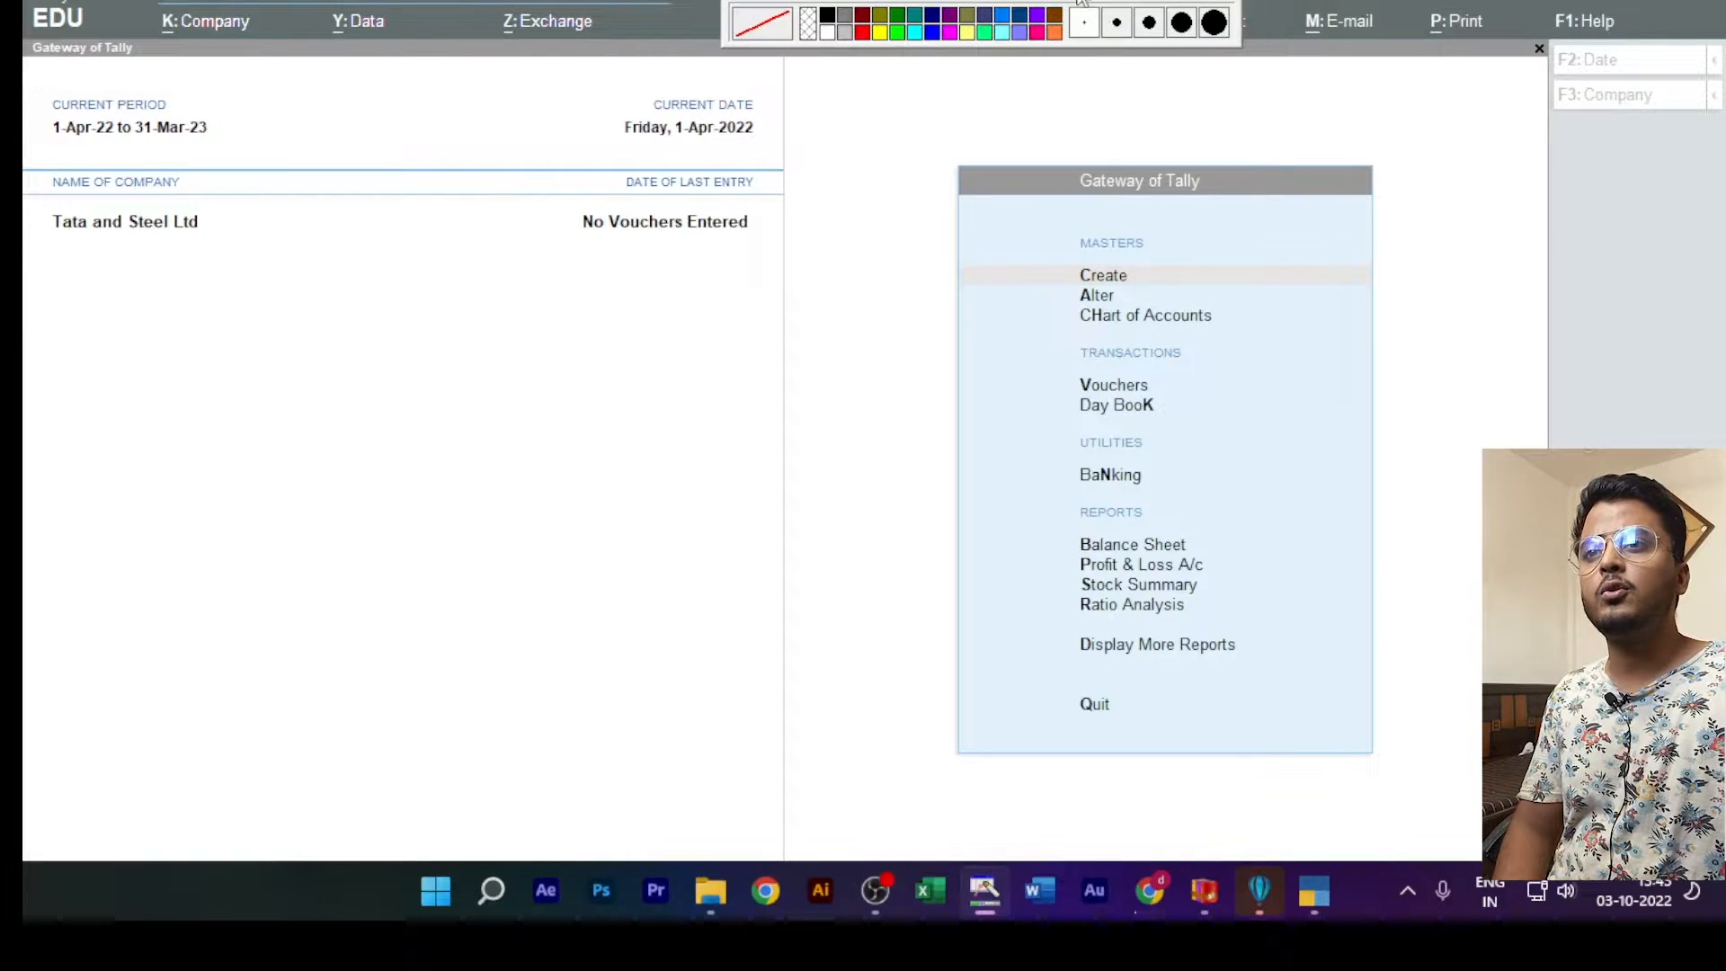
# Step: Alter the customer ledger that lacks the suffix by adding "Dr" after its name, and save it
pyautogui.click(1103, 296)
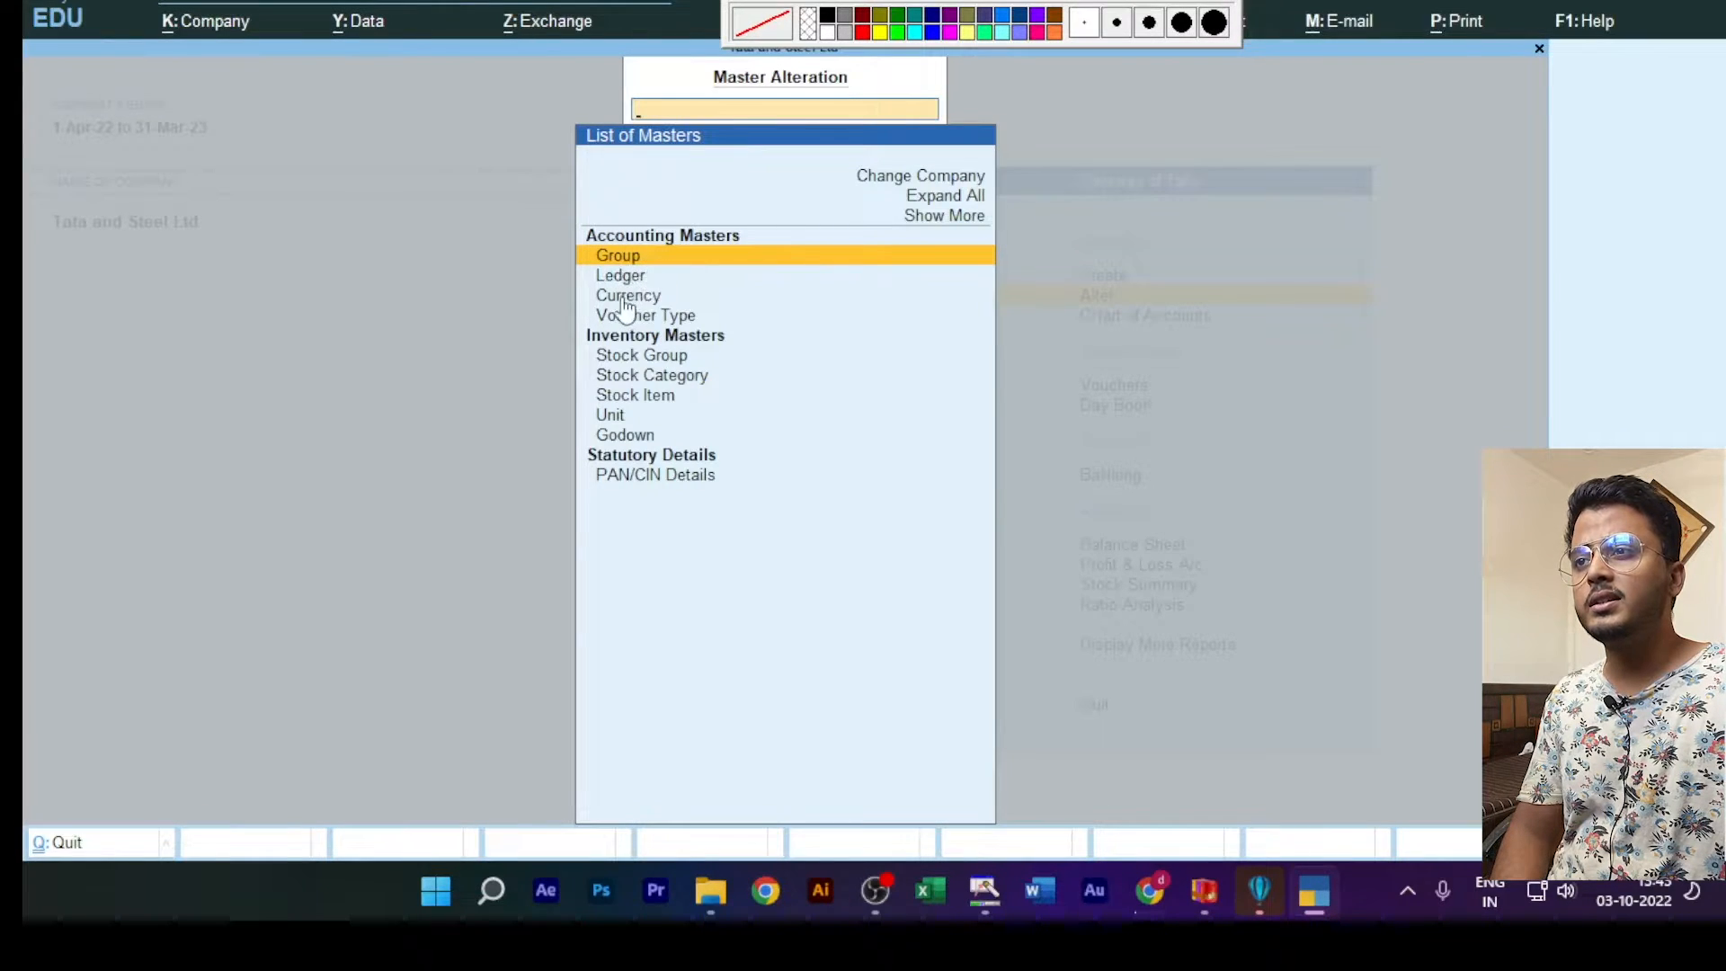
pyautogui.click(626, 278)
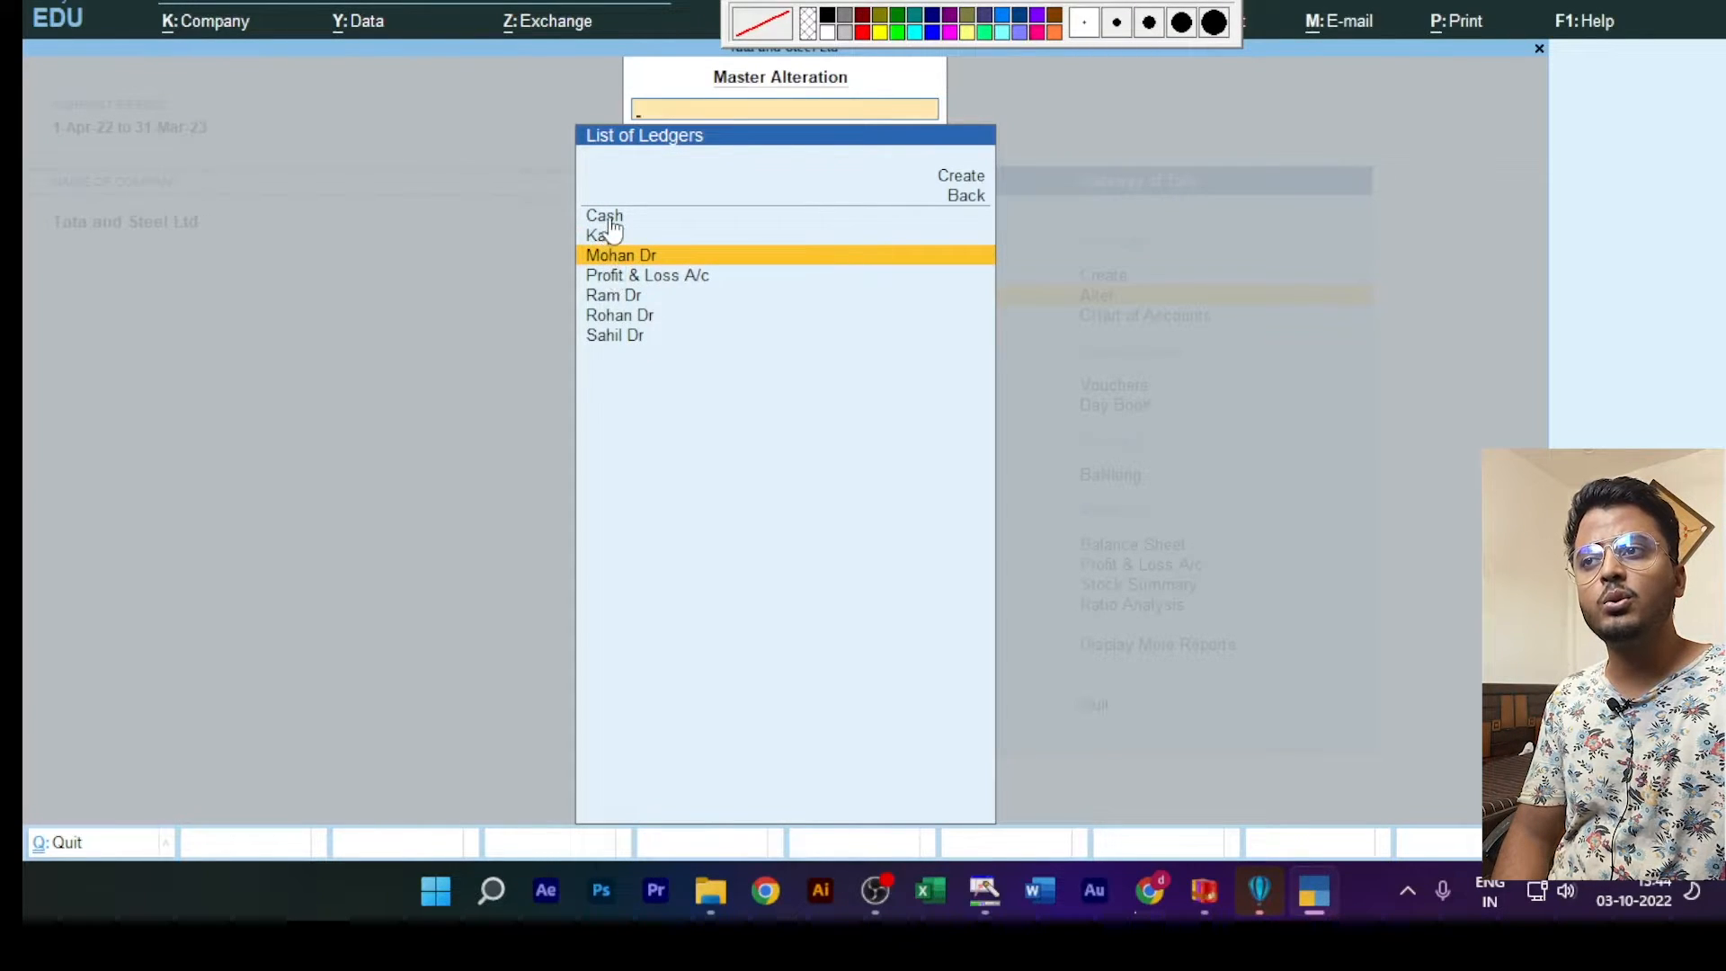
pyautogui.click(613, 298)
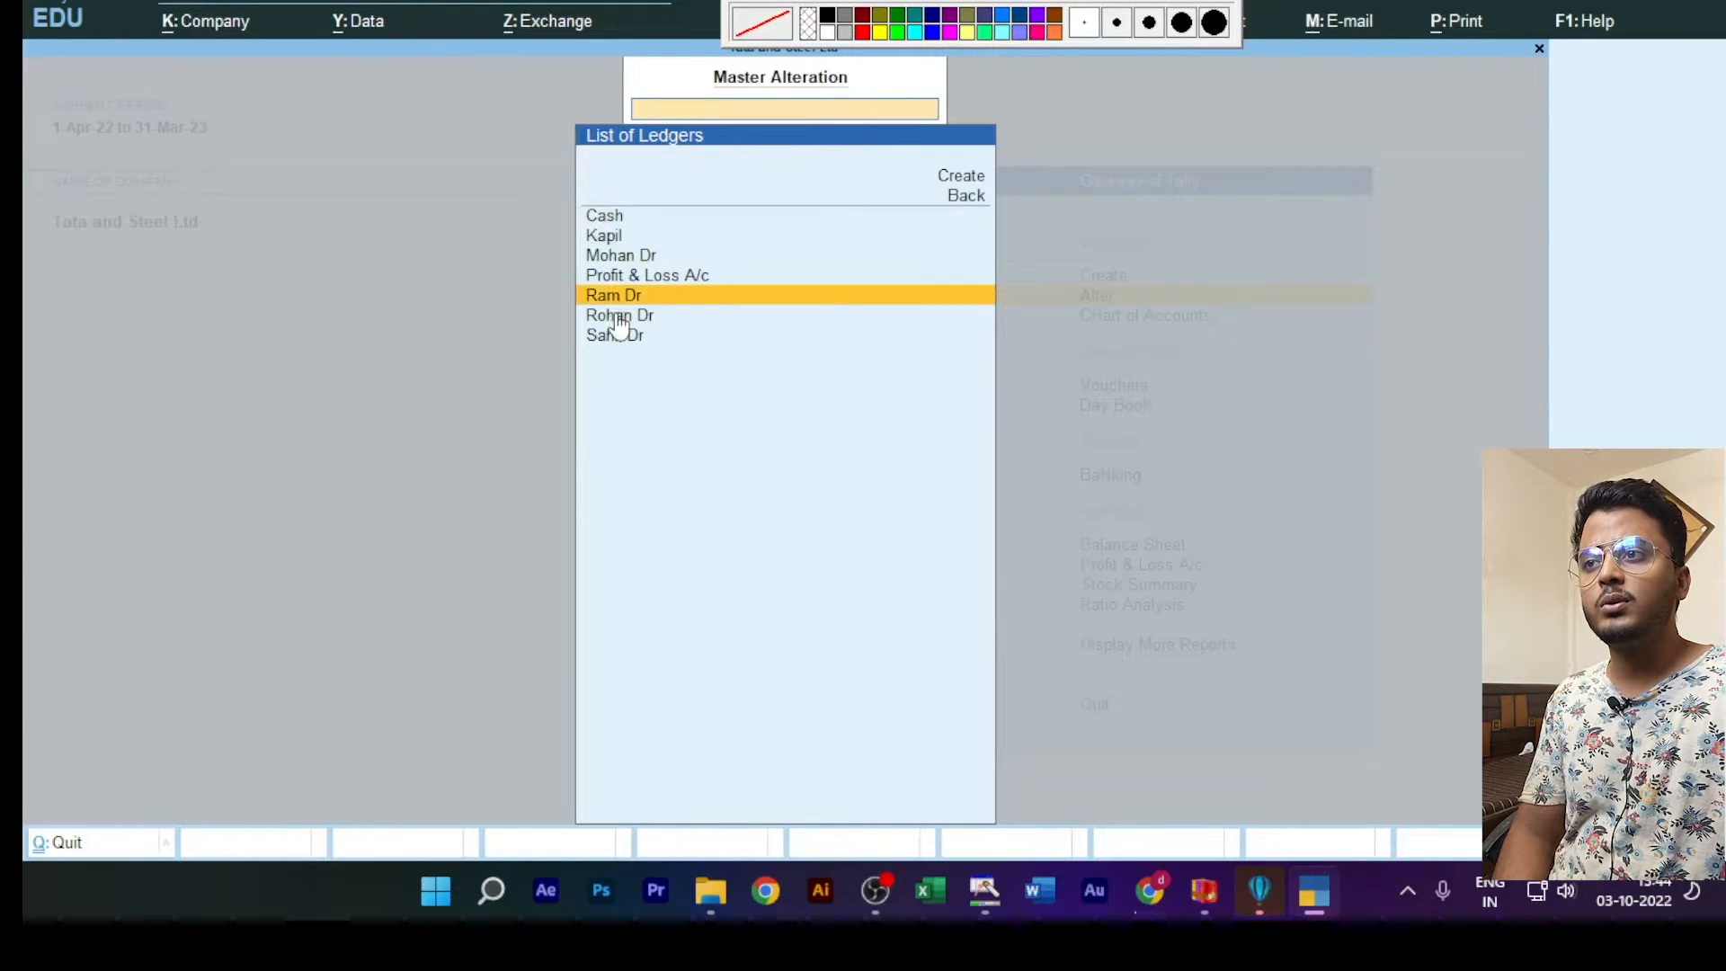
pyautogui.click(614, 316)
pyautogui.click(627, 338)
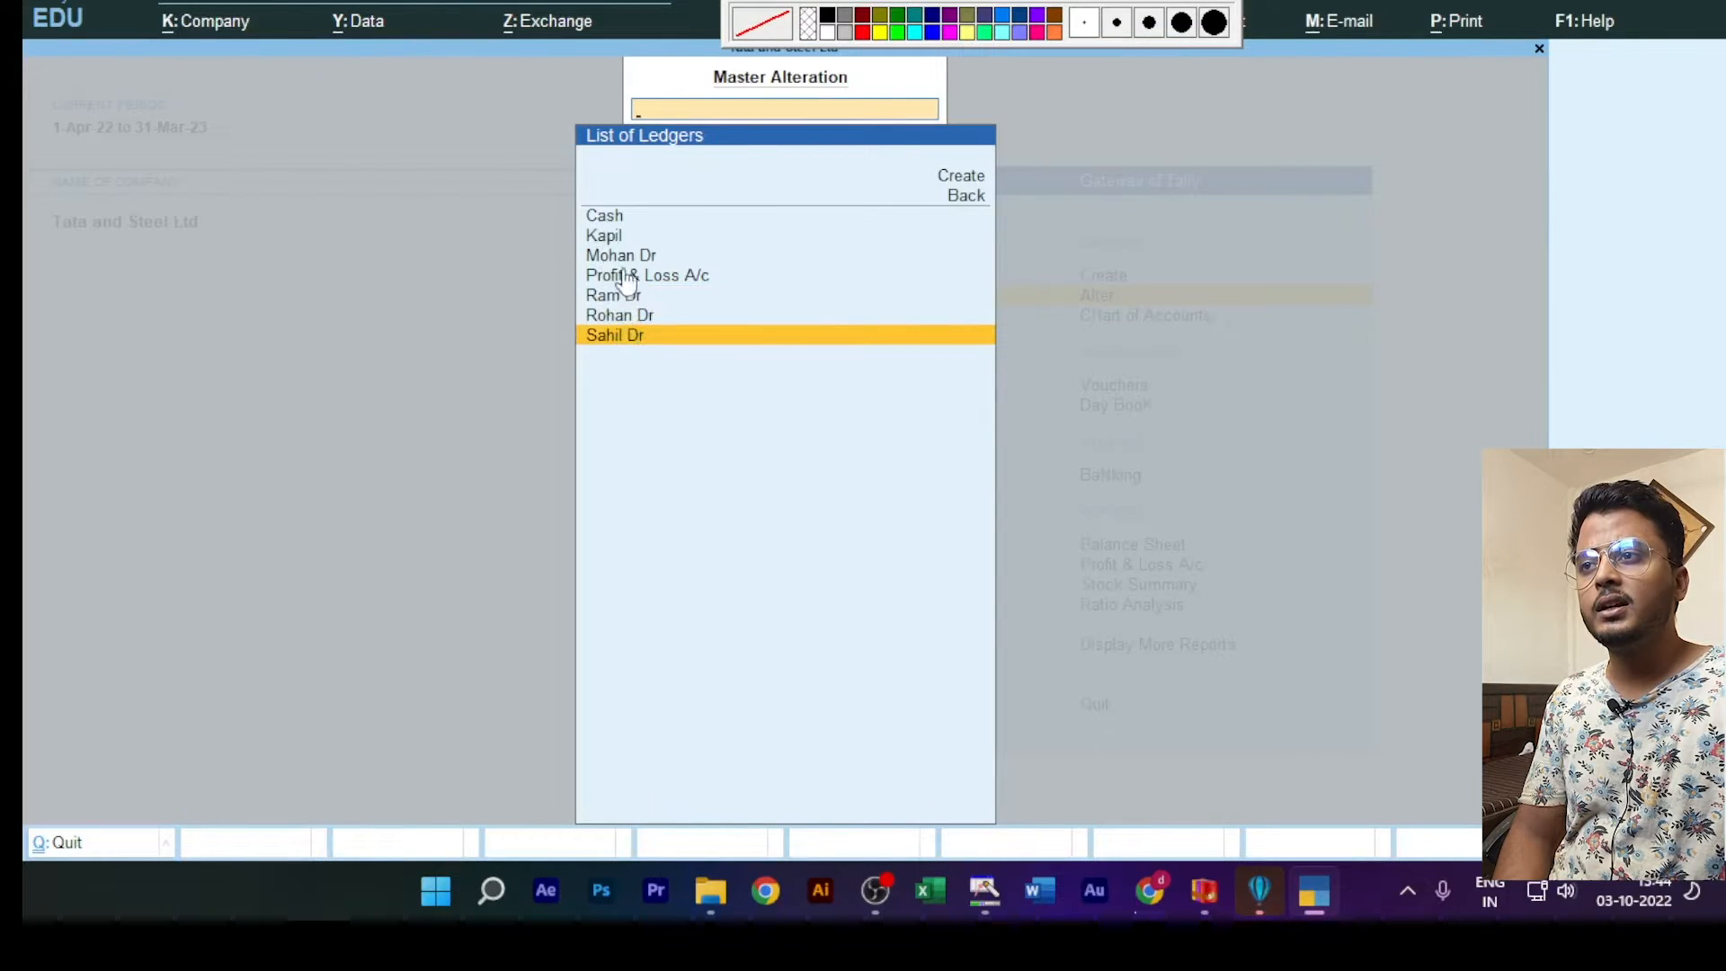
pyautogui.click(608, 241)
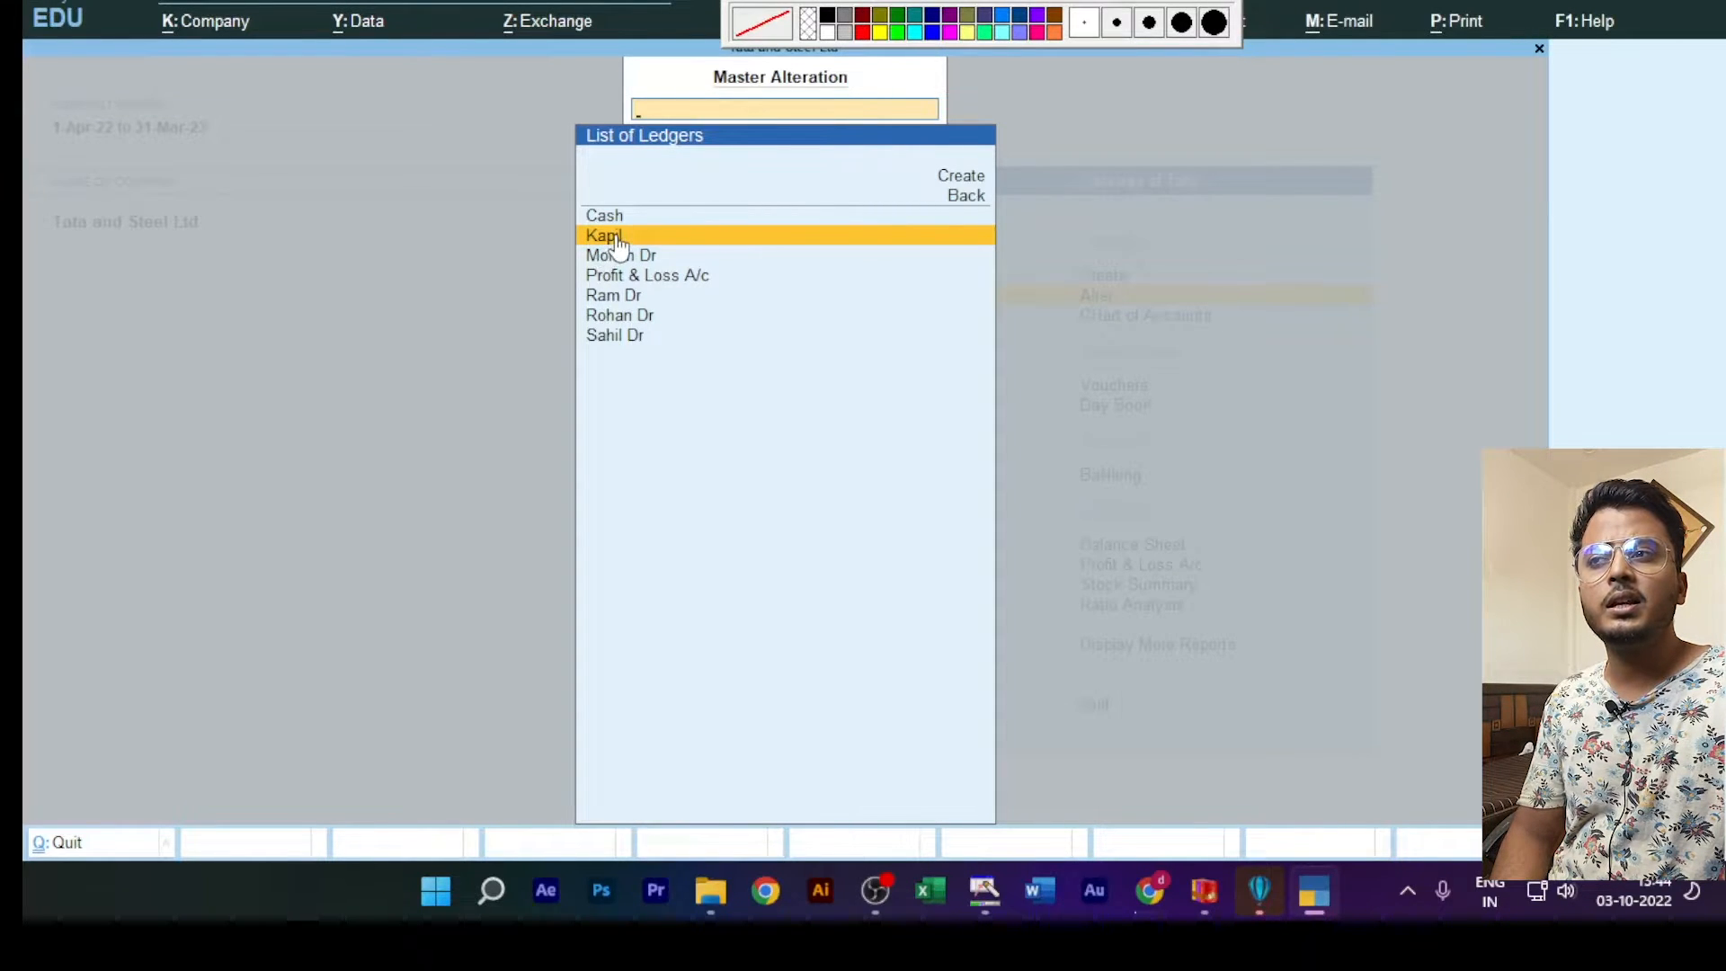
pyautogui.click(617, 244)
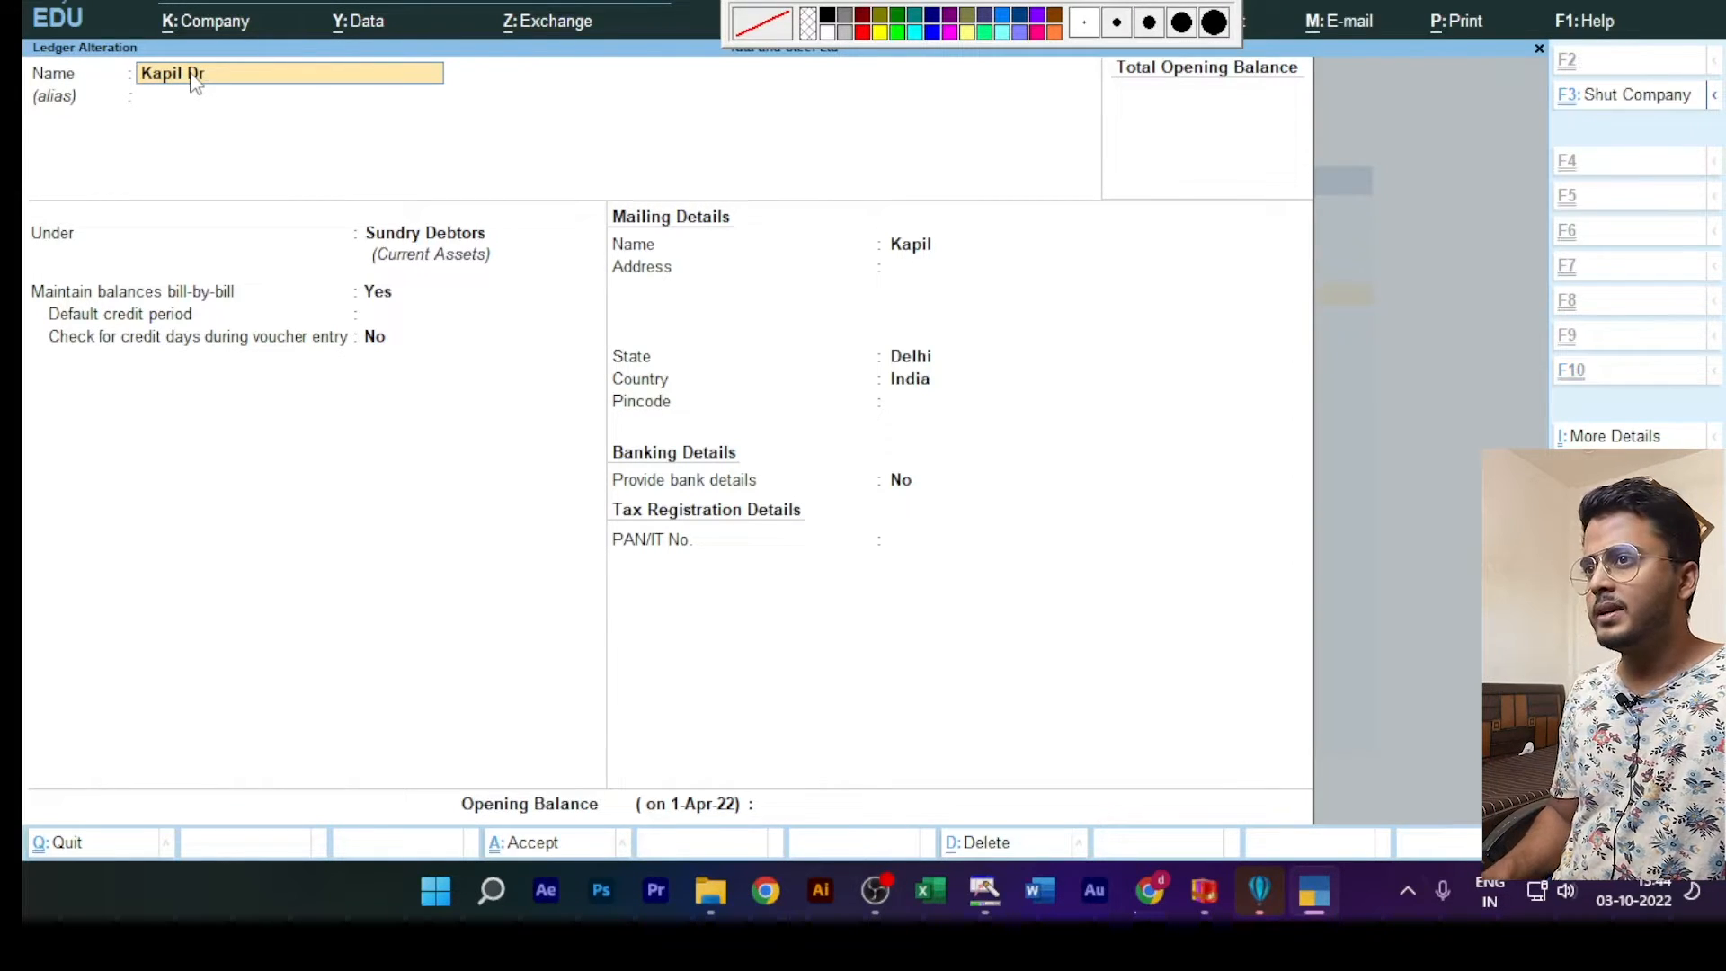
pyautogui.hotkey('ctrl', 'a')
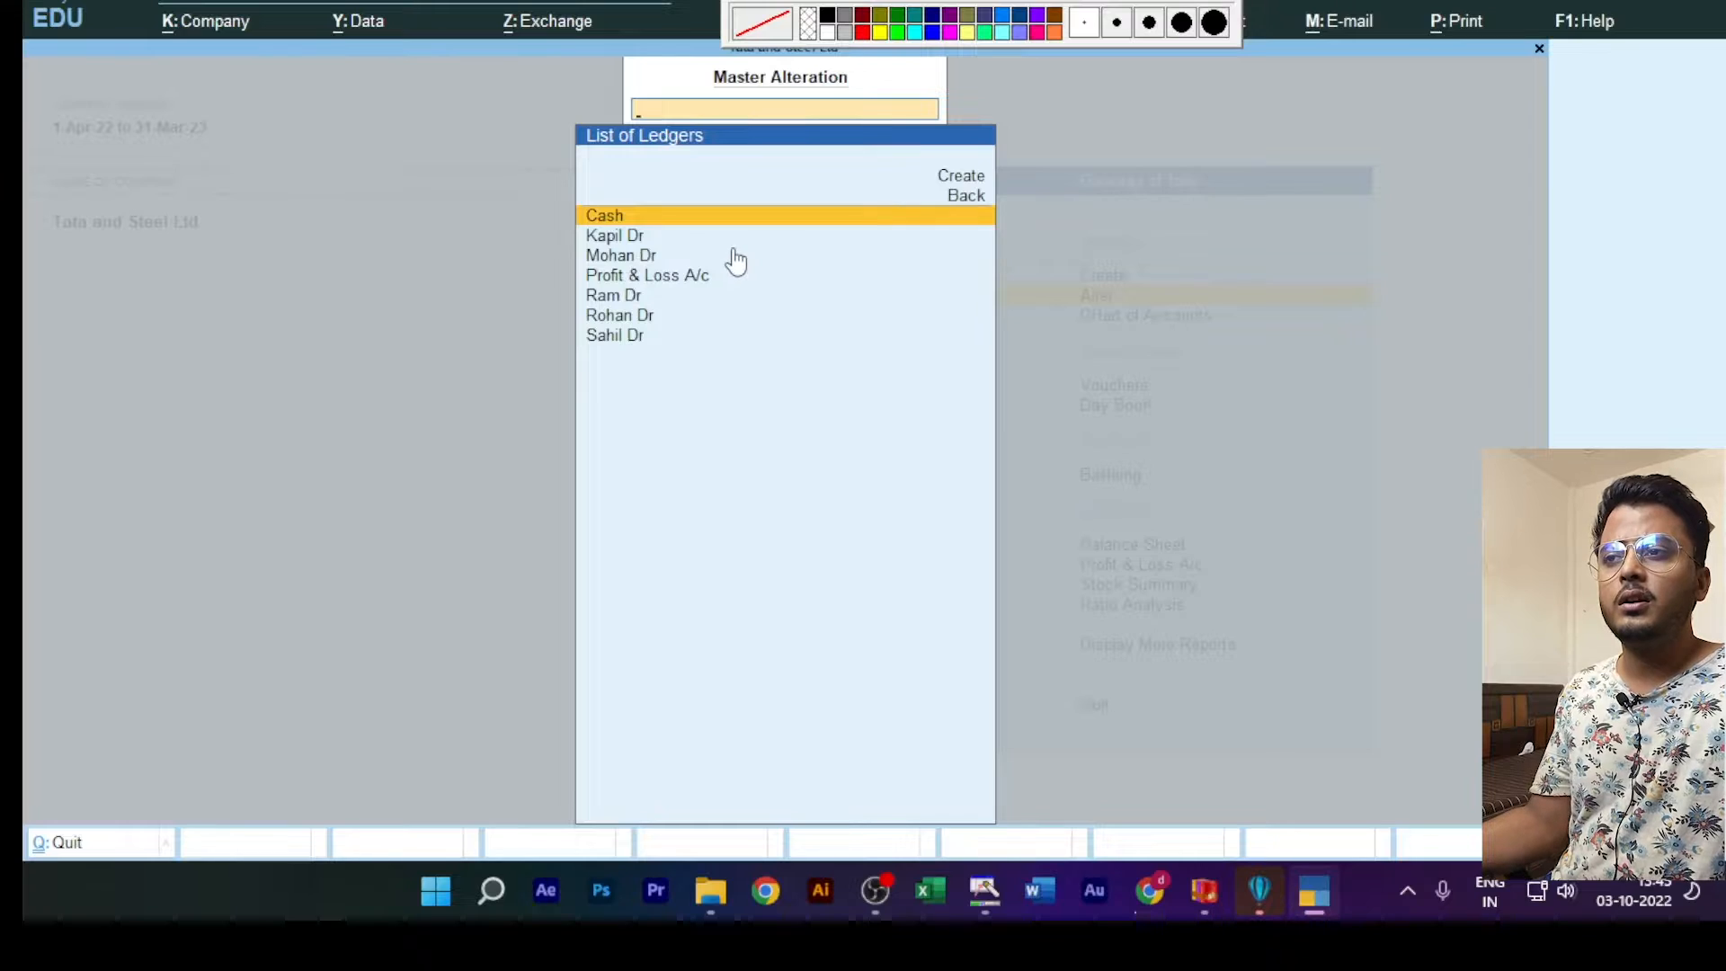
pyautogui.press('Escape')
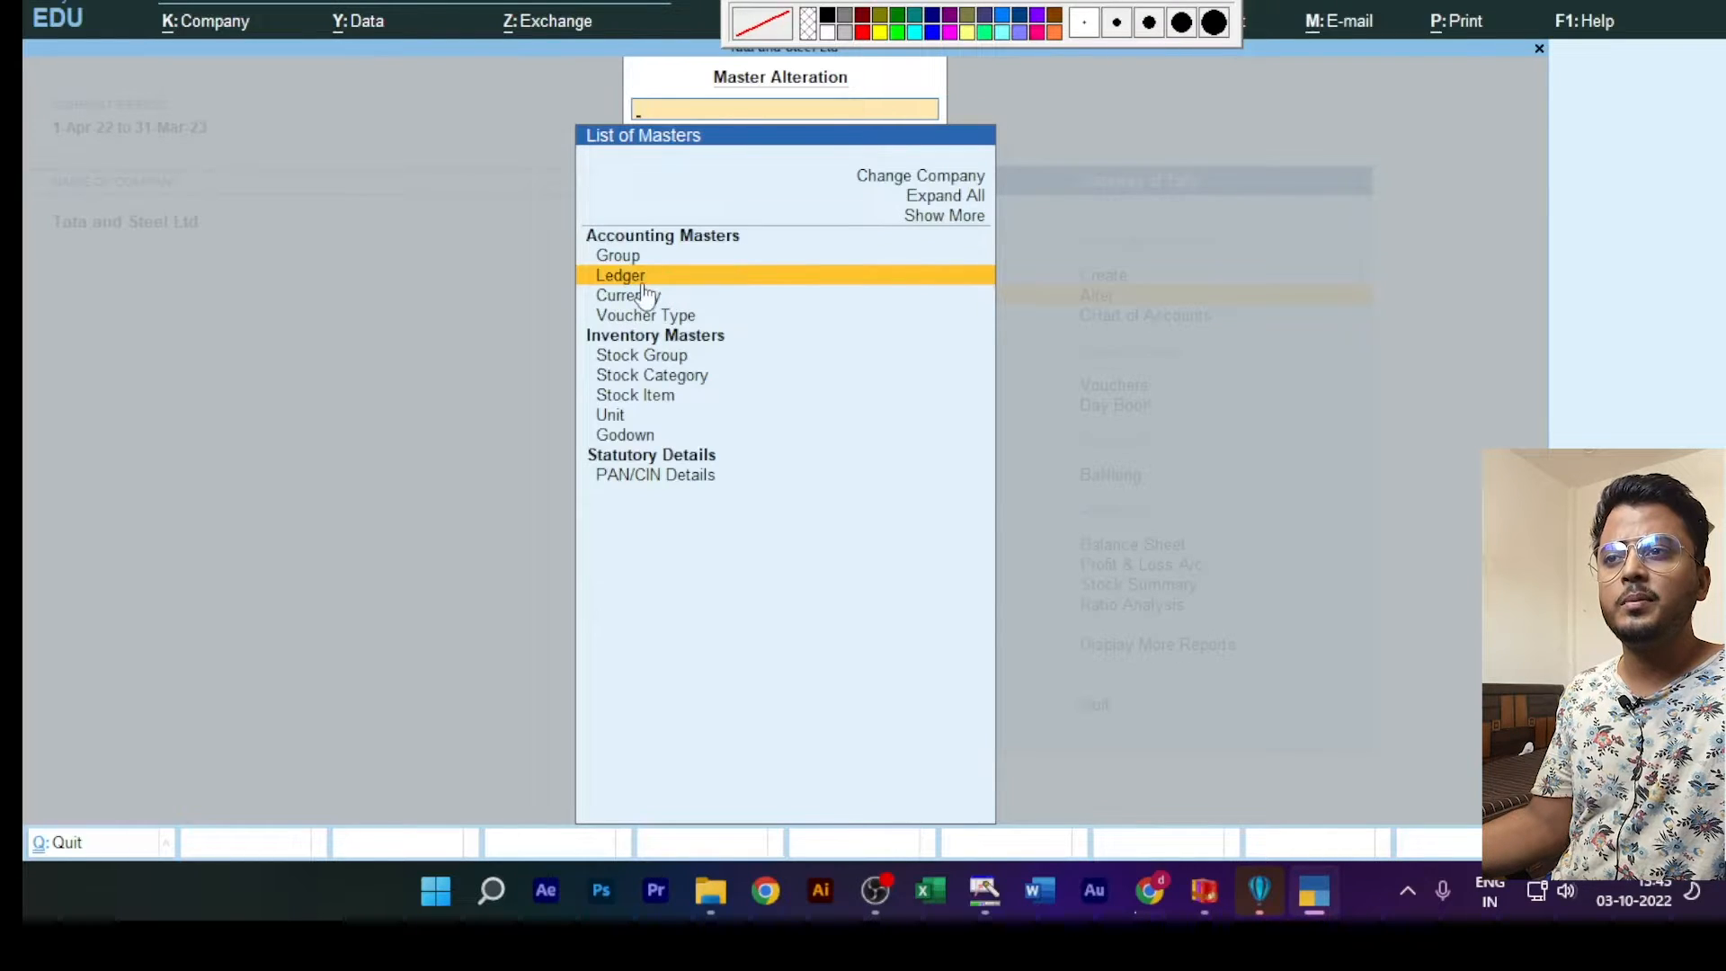
pyautogui.press('Escape')
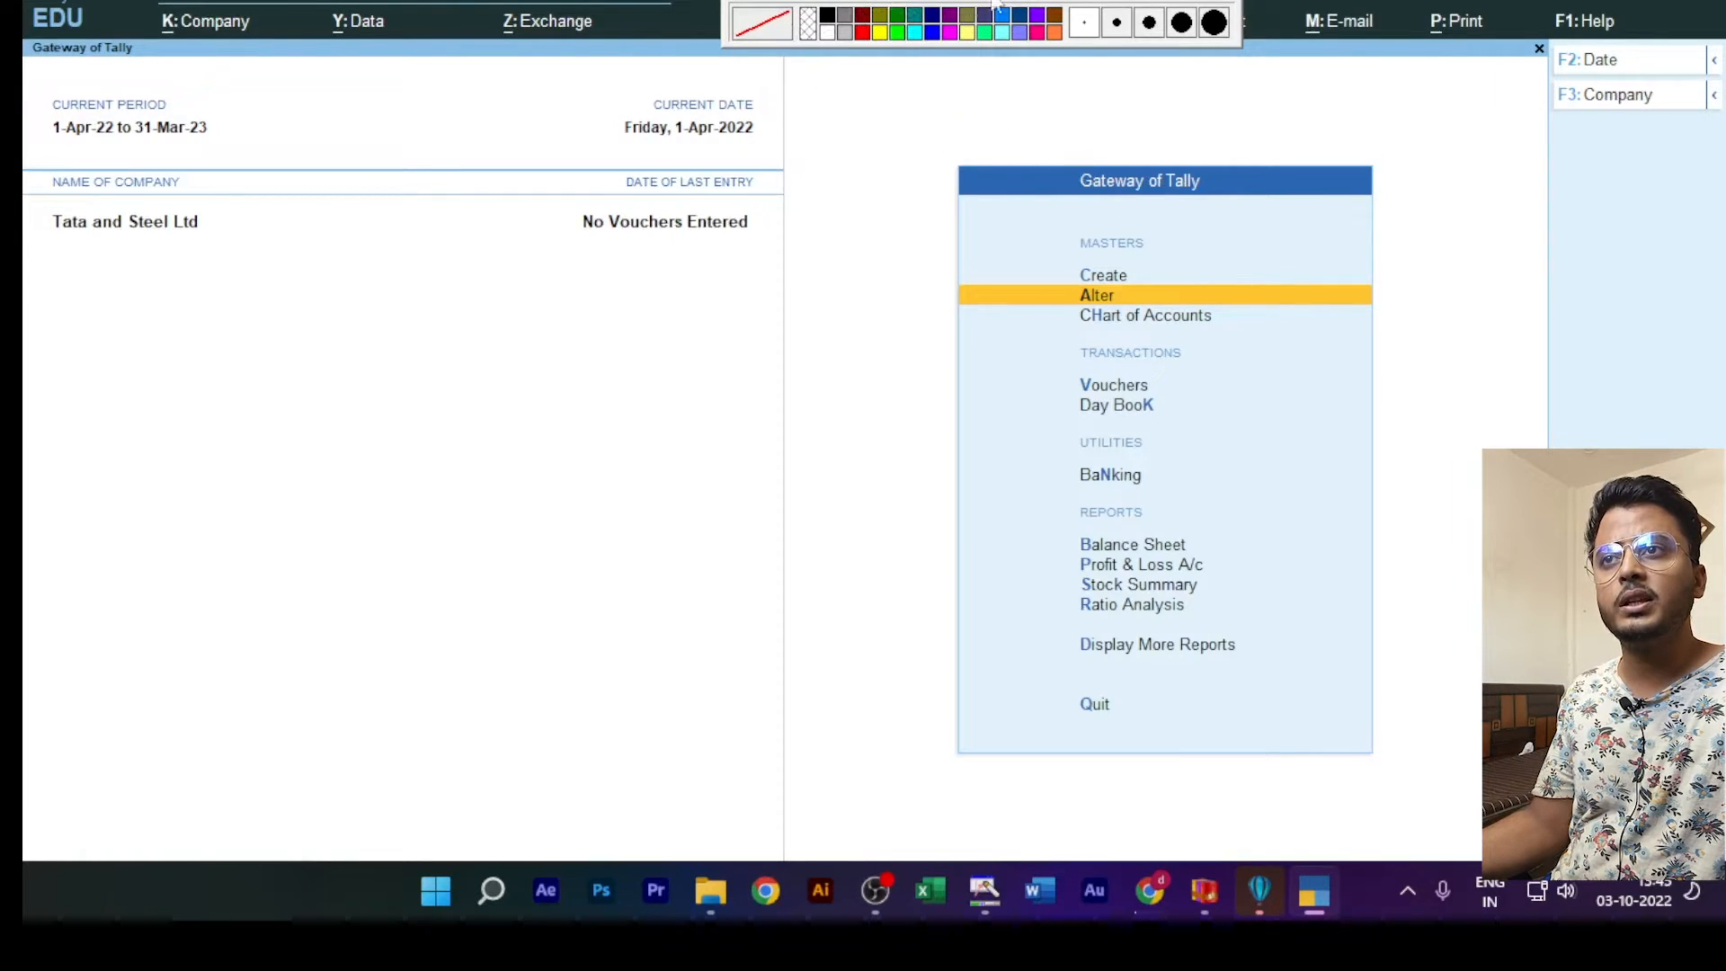
pyautogui.click(904, 4)
pyautogui.moveTo(1011, 127)
pyautogui.mouseDown()
pyautogui.moveTo(1168, 220)
pyautogui.moveTo(1267, 212)
pyautogui.mouseUp()
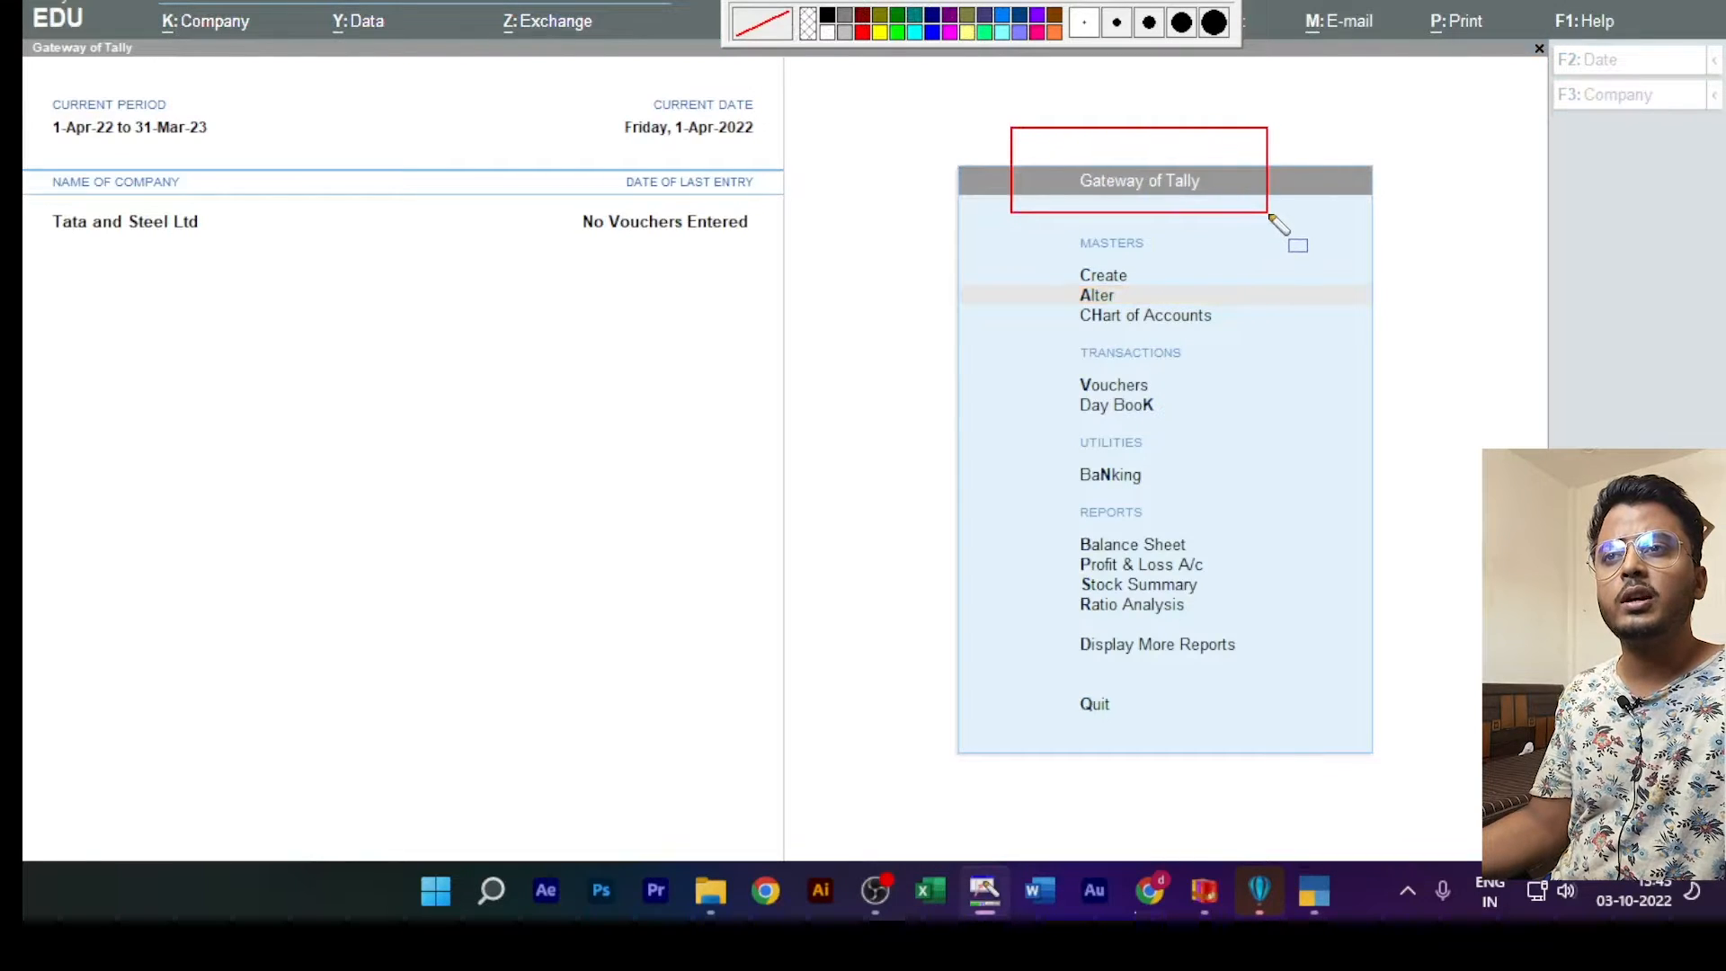
pyautogui.click(1069, 4)
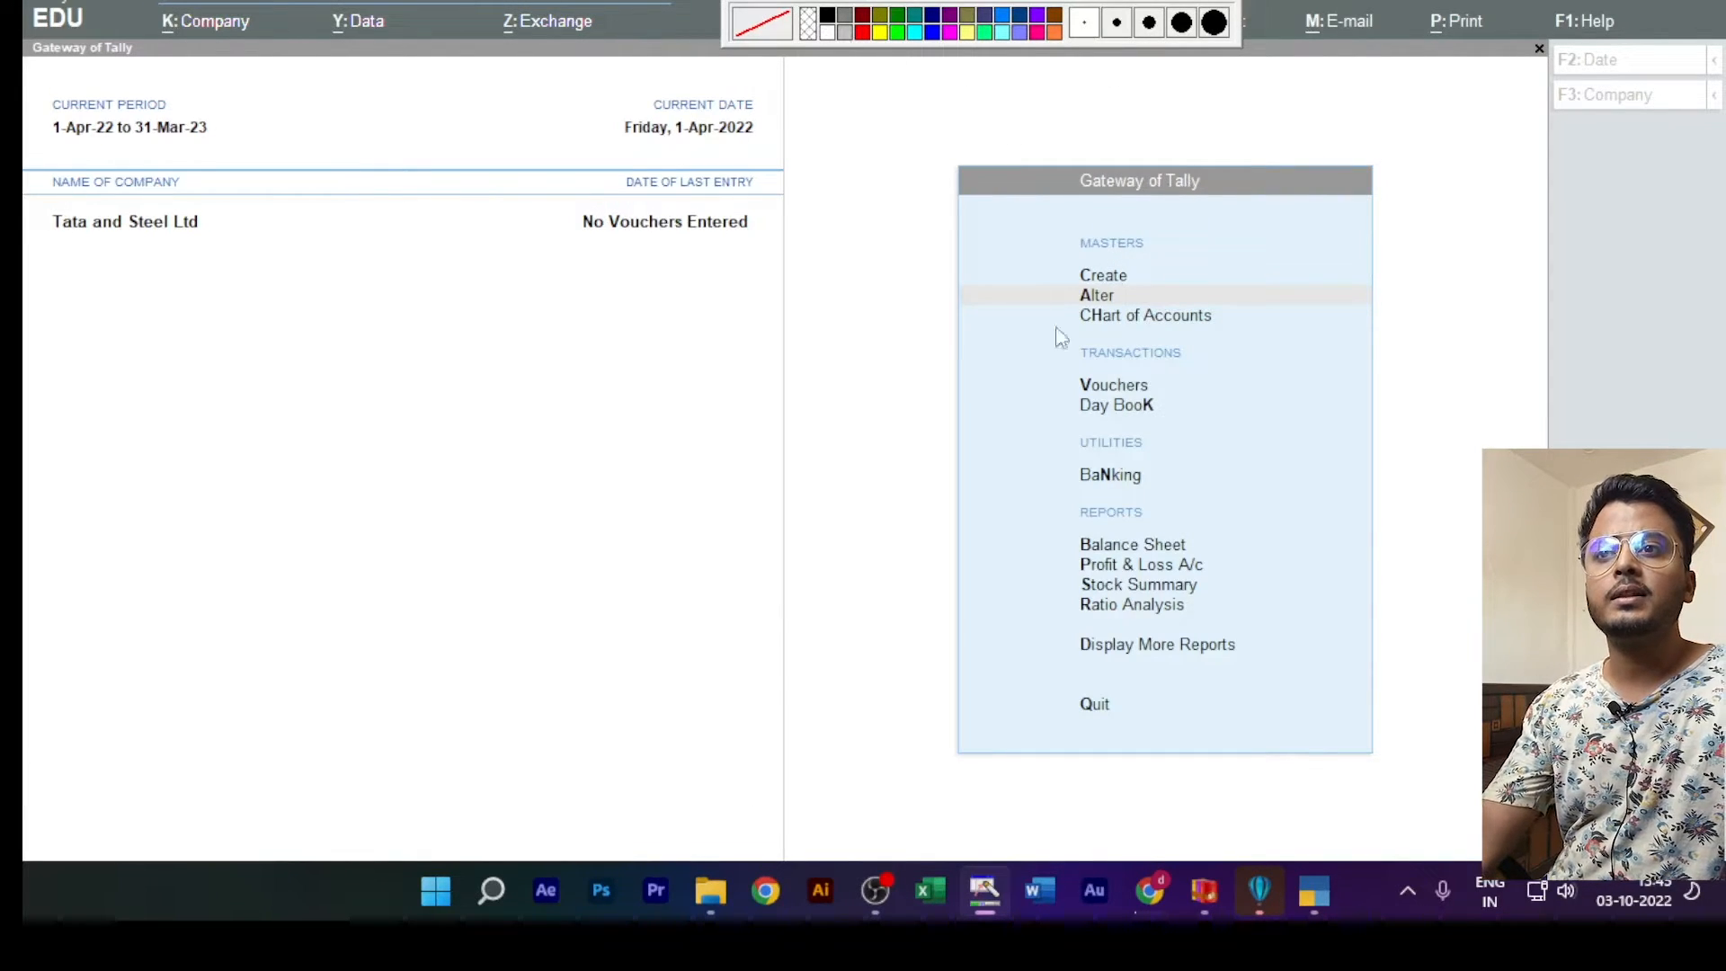
pyautogui.click(1103, 276)
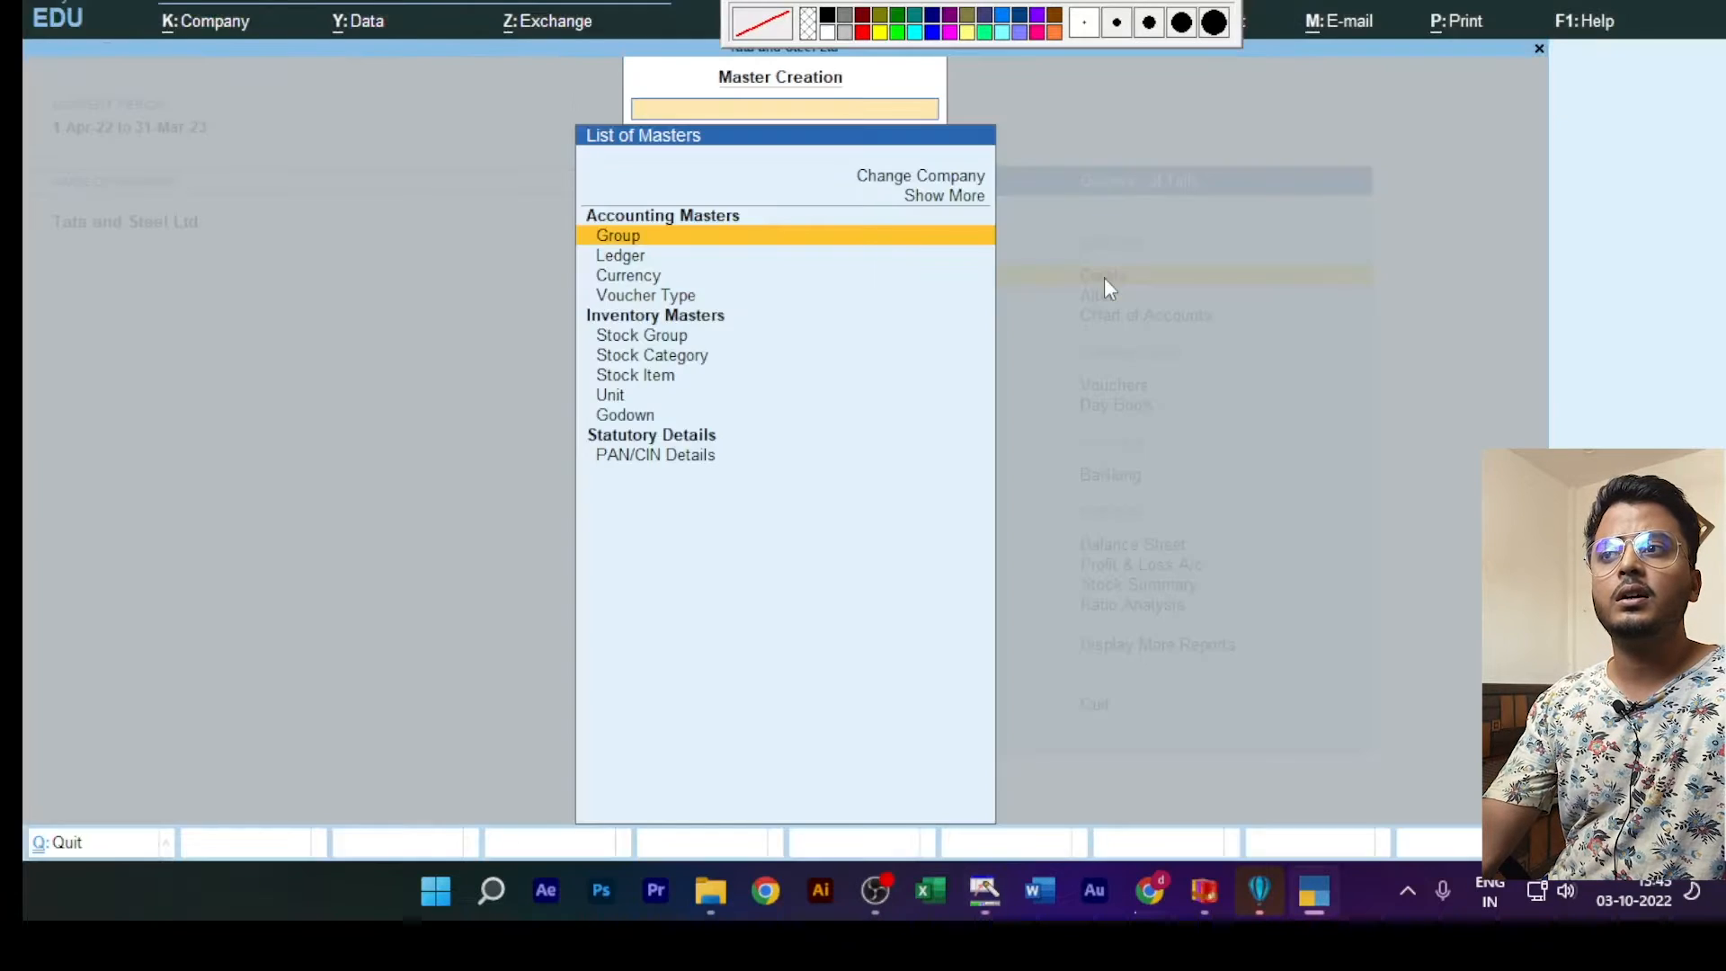
pyautogui.press('Escape')
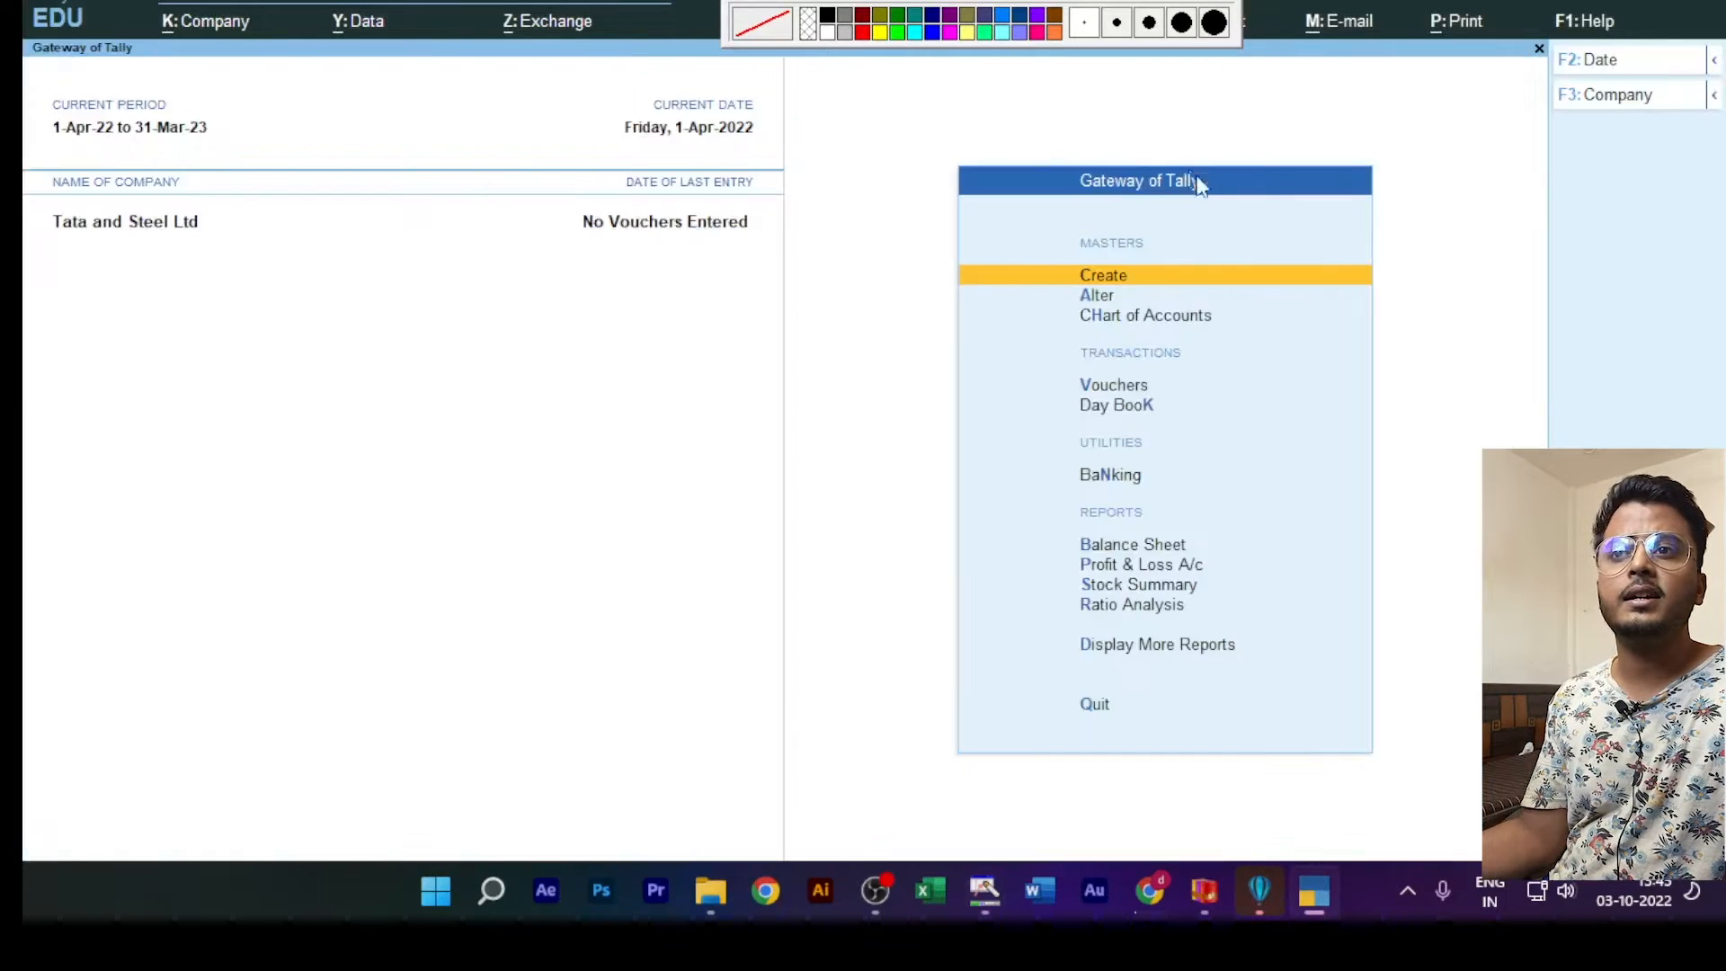
# Step: Start a new ledger named with the supplier's name followed by "Cr", leaving the alias blank
pyautogui.click(1106, 276)
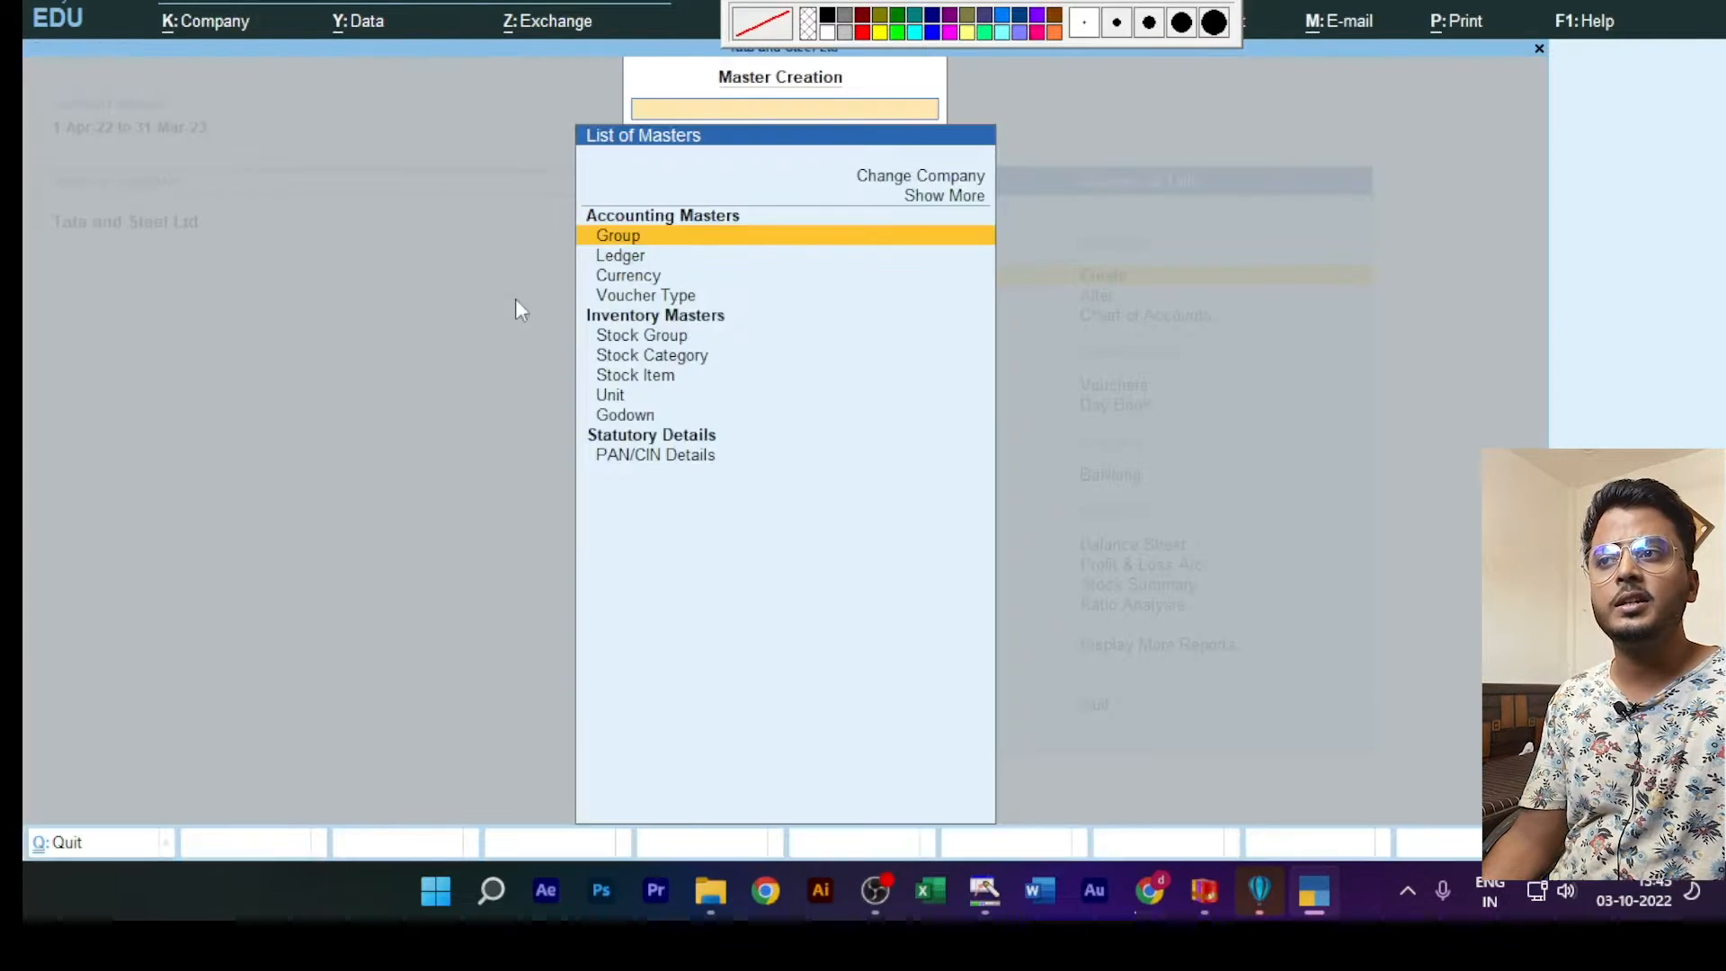
pyautogui.click(611, 259)
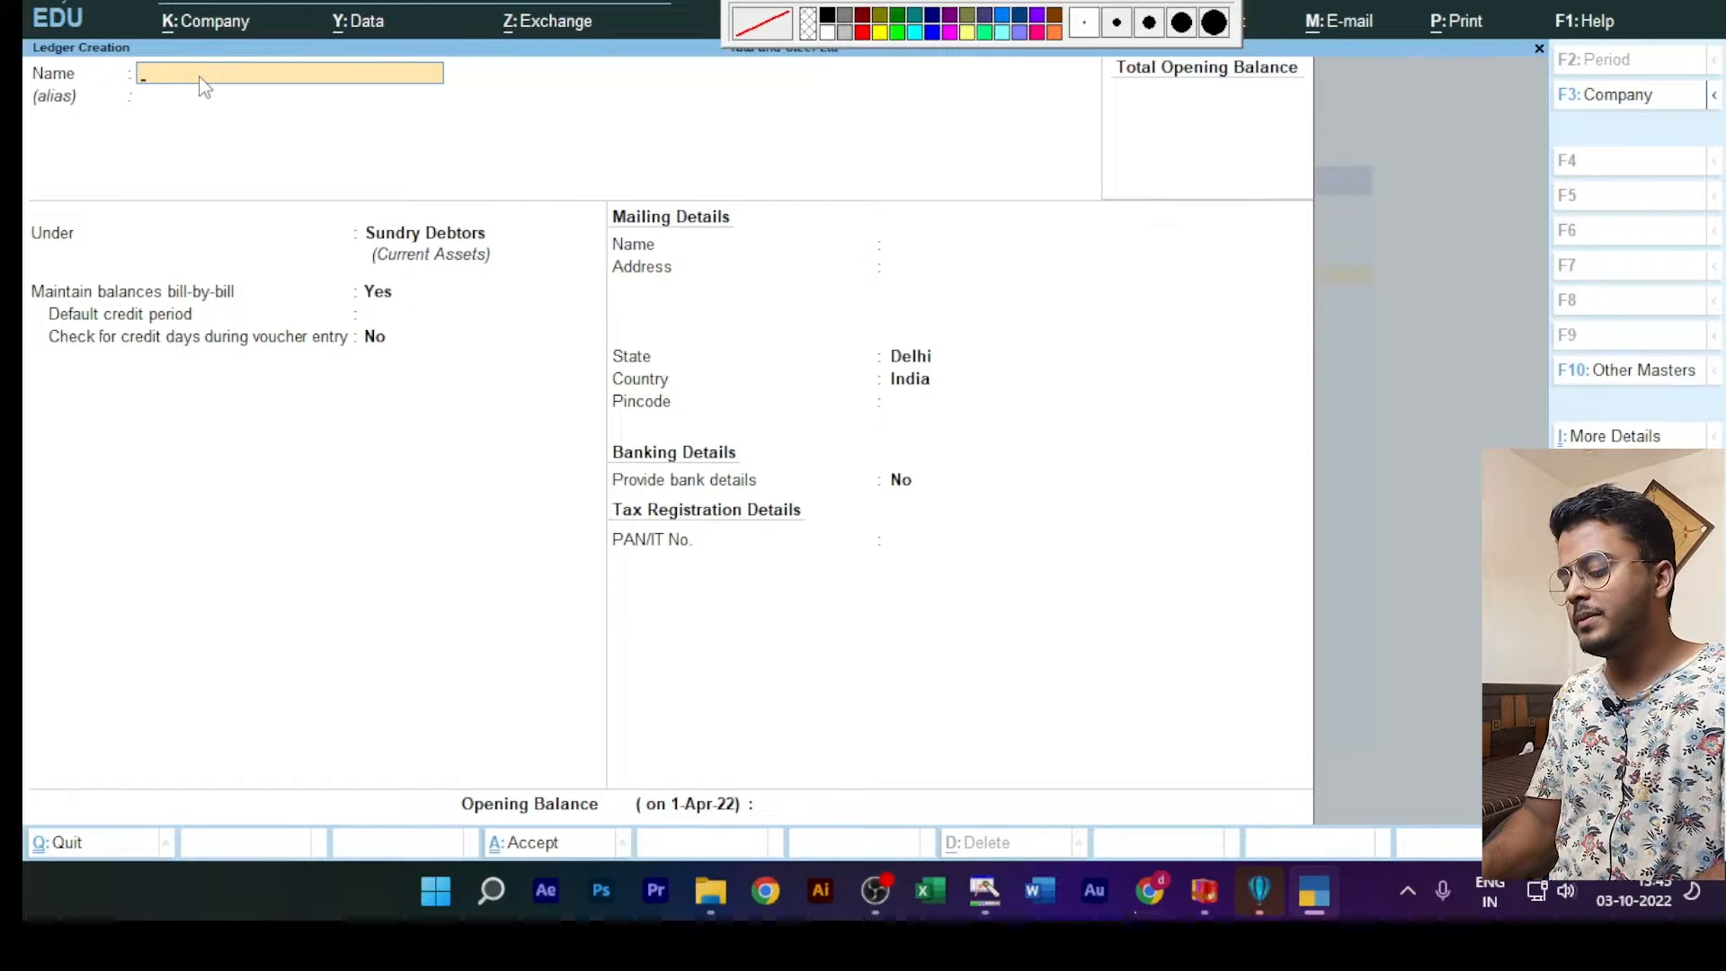
pyautogui.write('ohit')
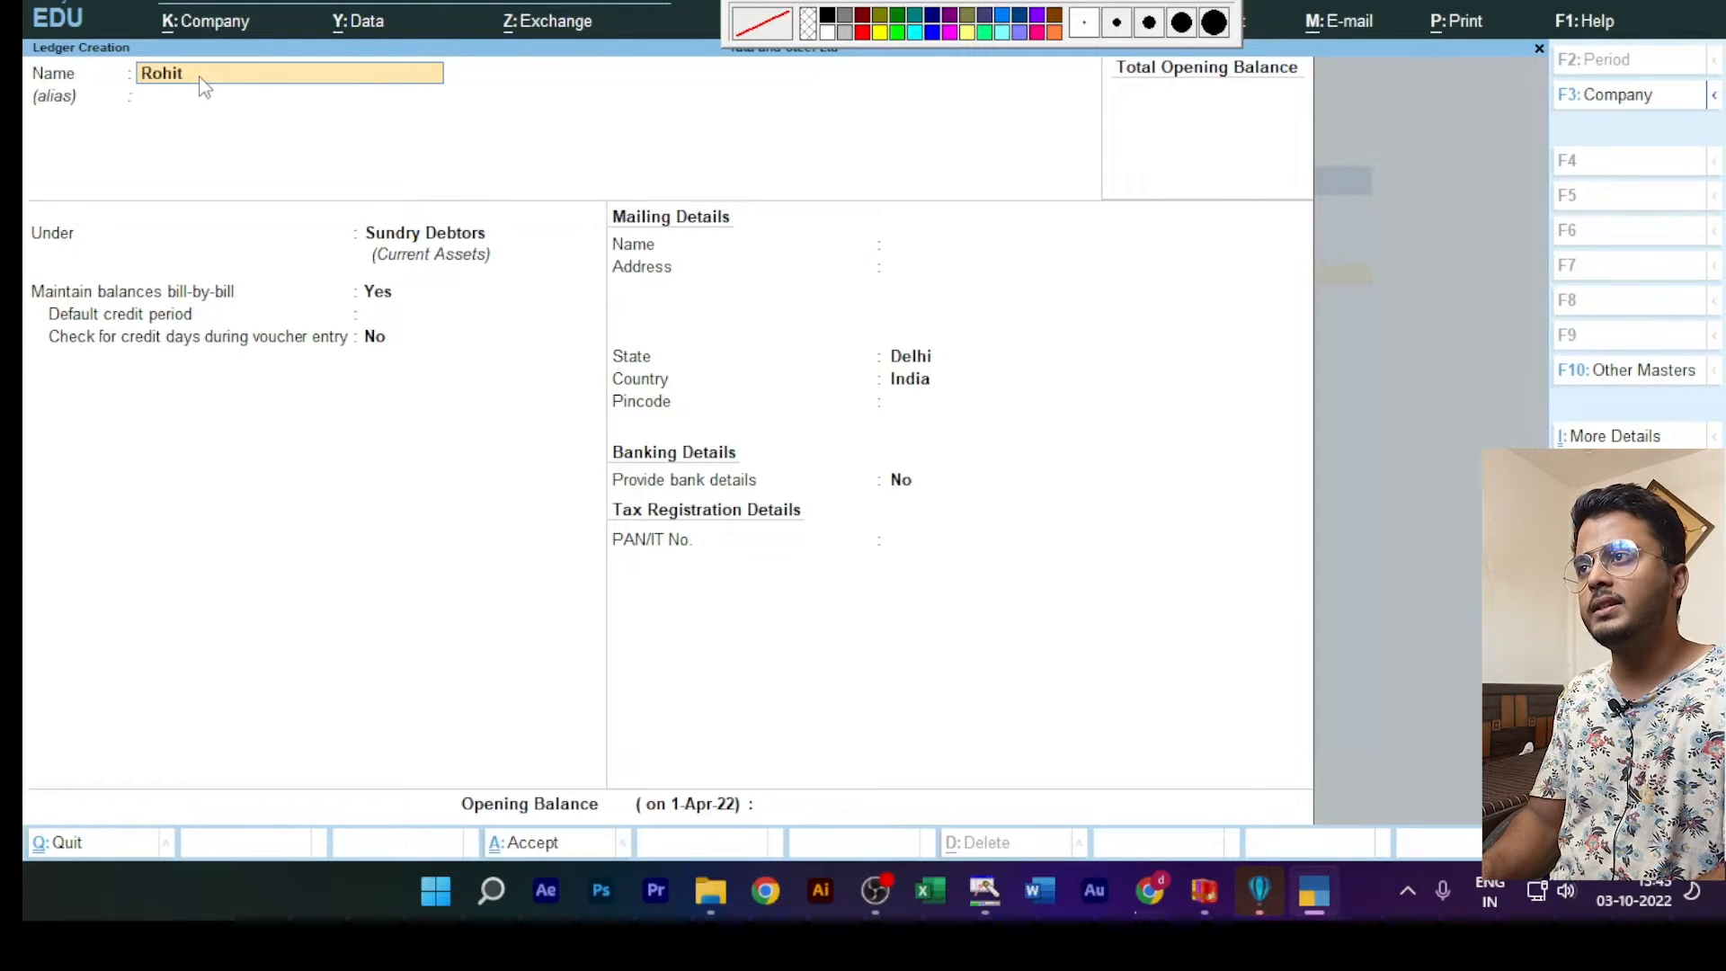
pyautogui.write(' cr')
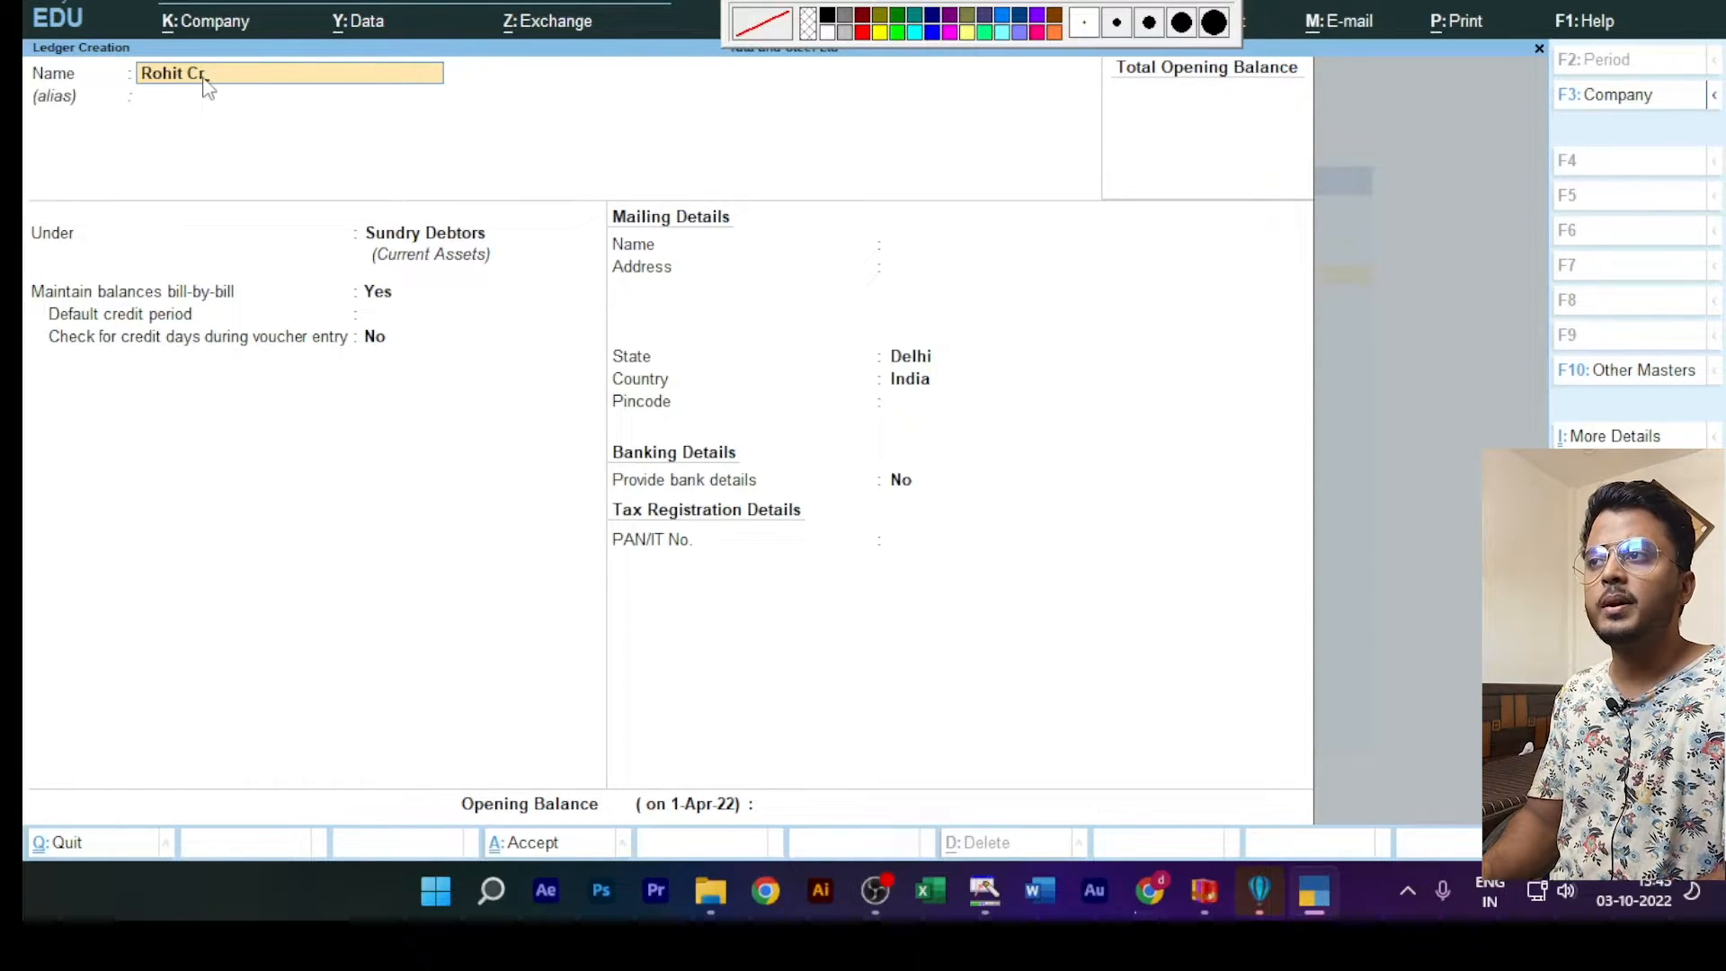
pyautogui.press('Return')
pyautogui.press('Return')
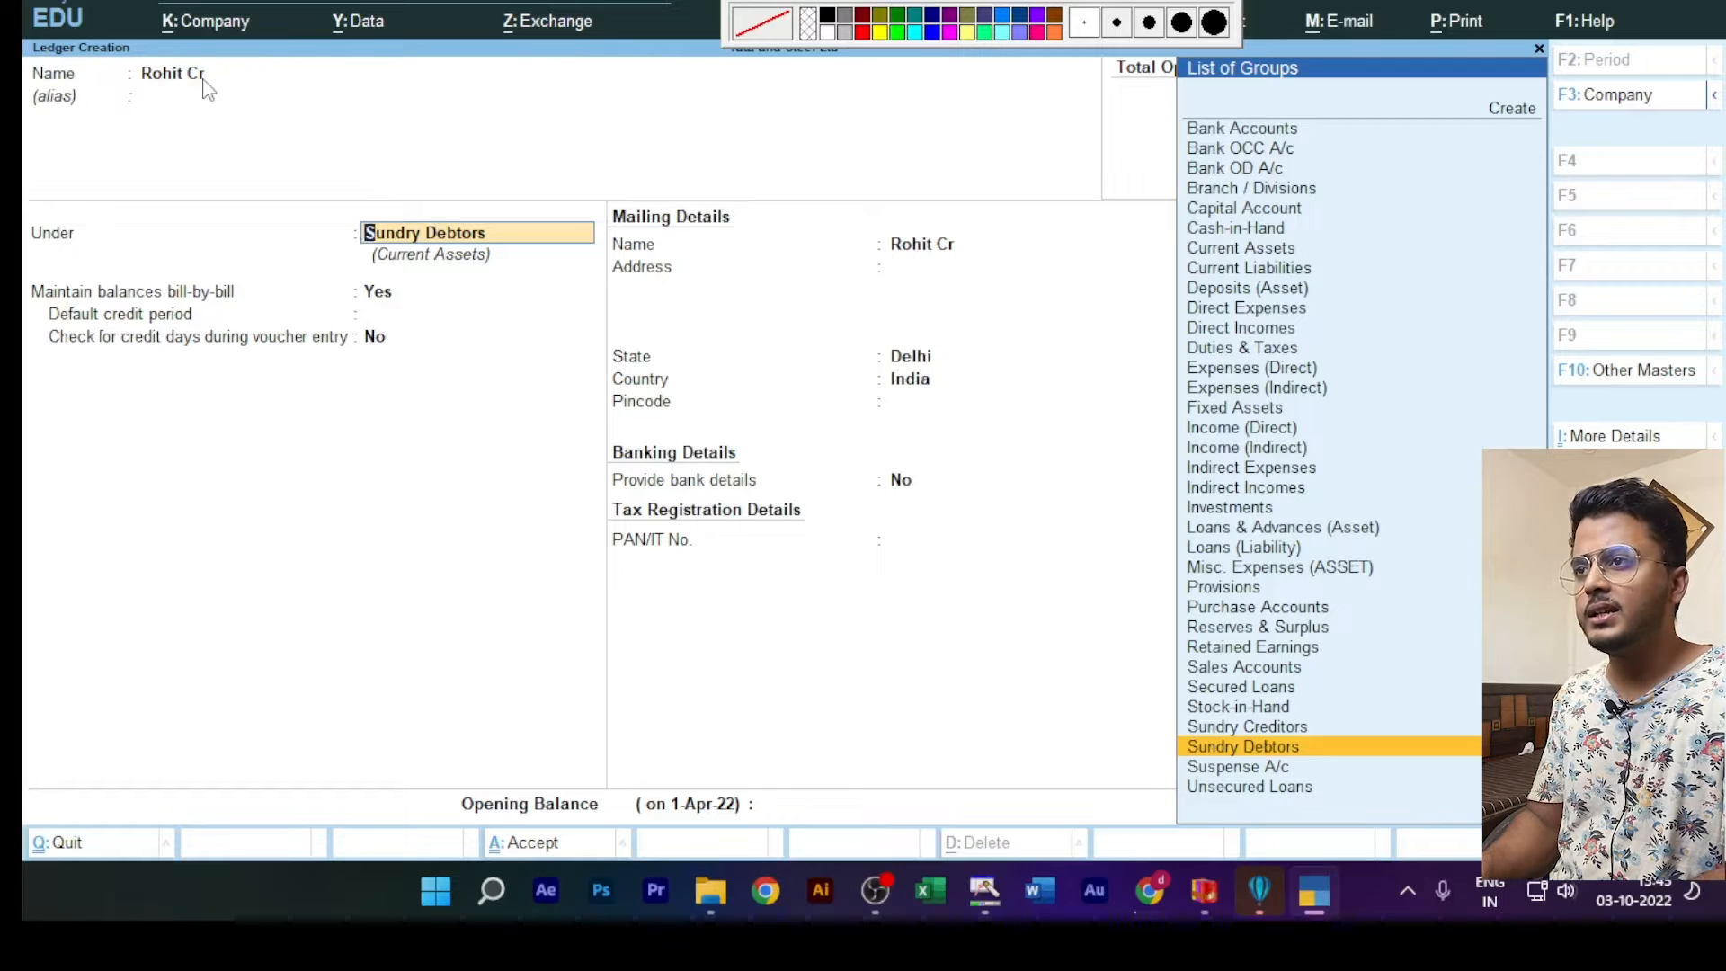
# Step: Place the supplier's ledger under the Sundry Creditors group and save it with bill-by-bill balances kept at Yes
pyautogui.write('Sun')
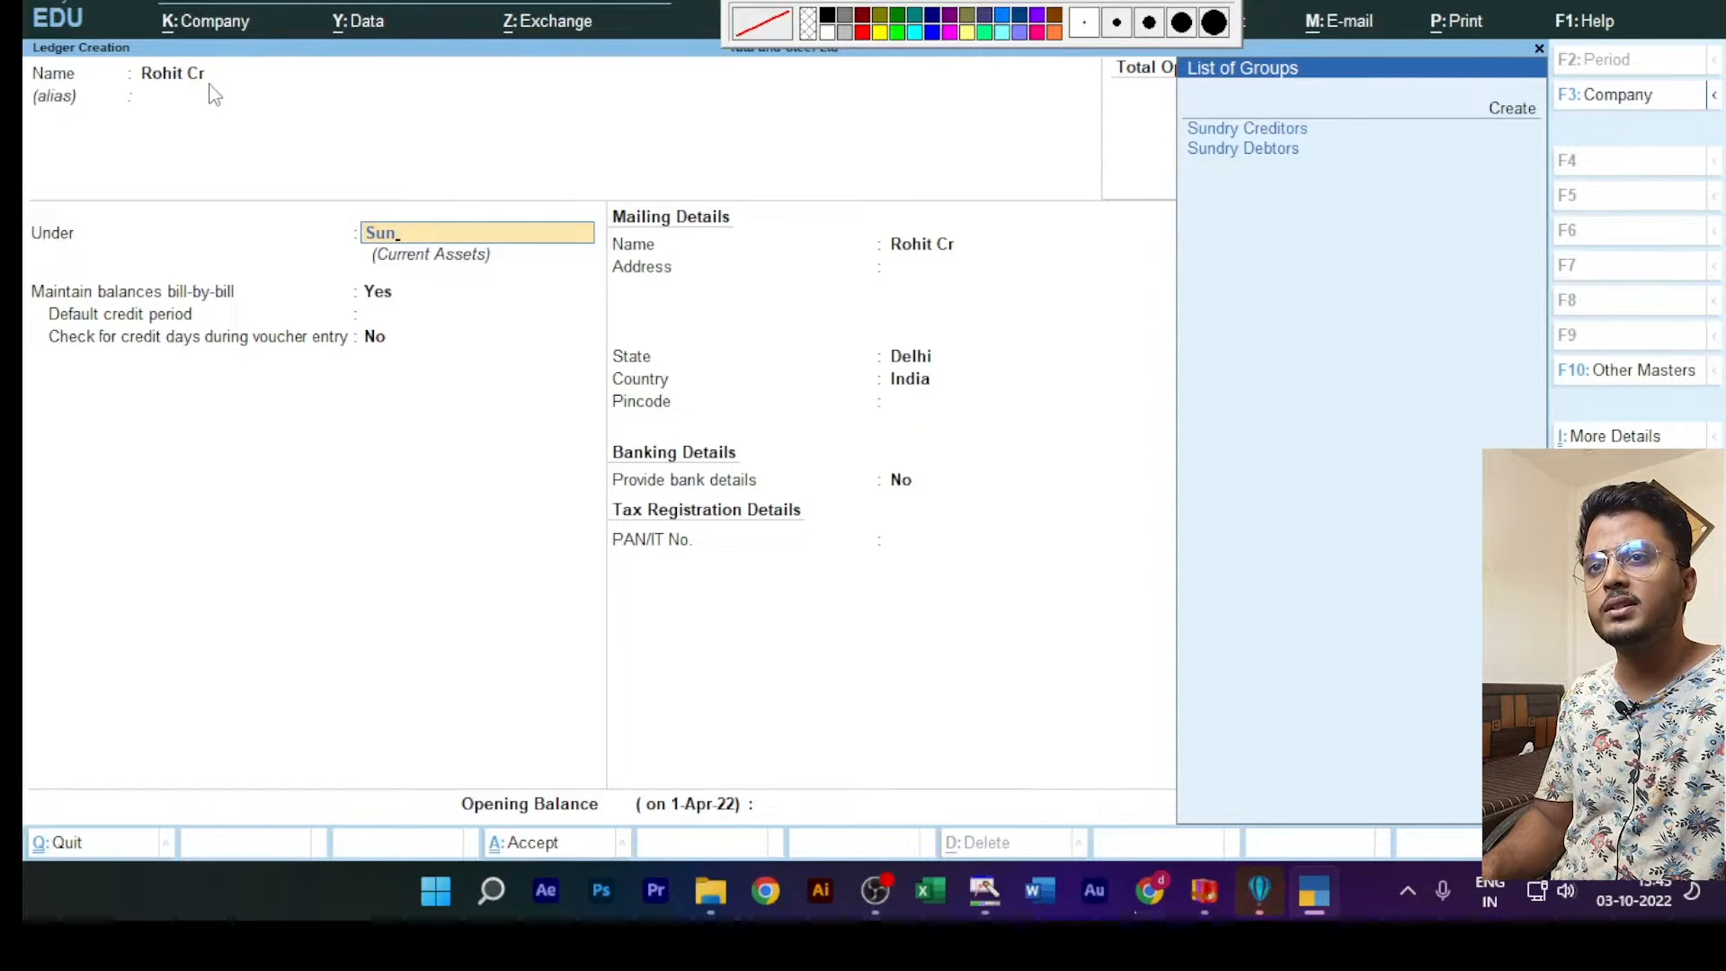
pyautogui.press('Down')
pyautogui.press('Up')
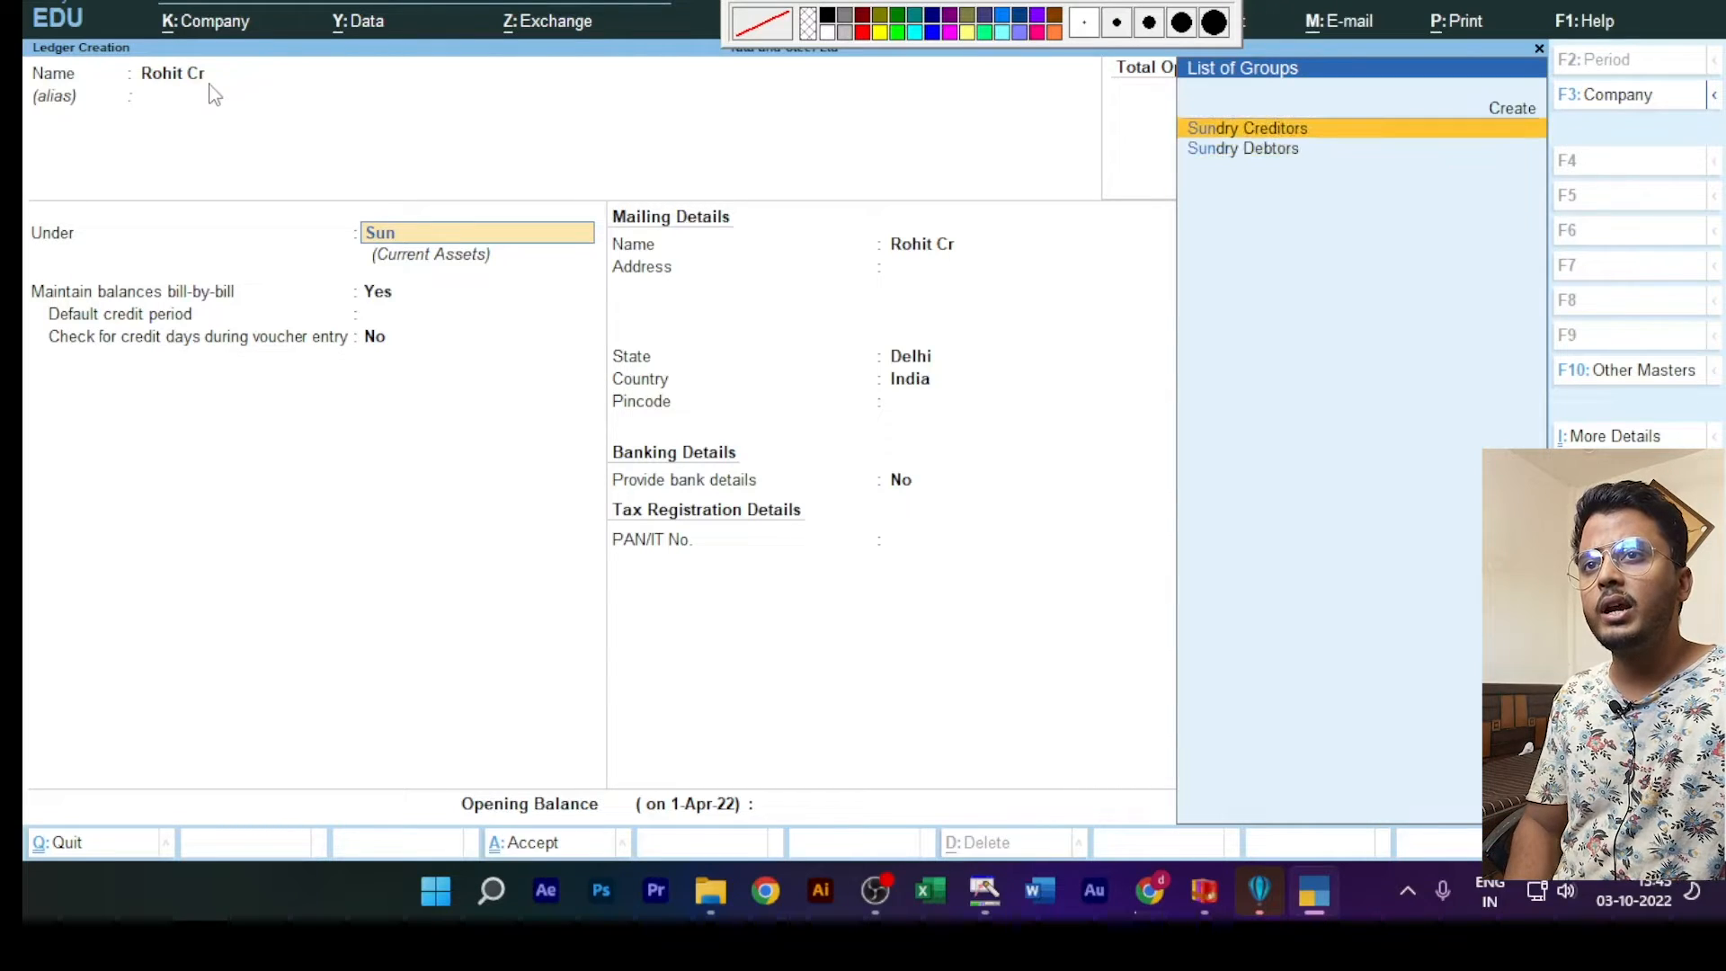
pyautogui.press('Down')
pyautogui.press('Up')
pyautogui.press('Down')
pyautogui.press('Up')
pyautogui.press('Down')
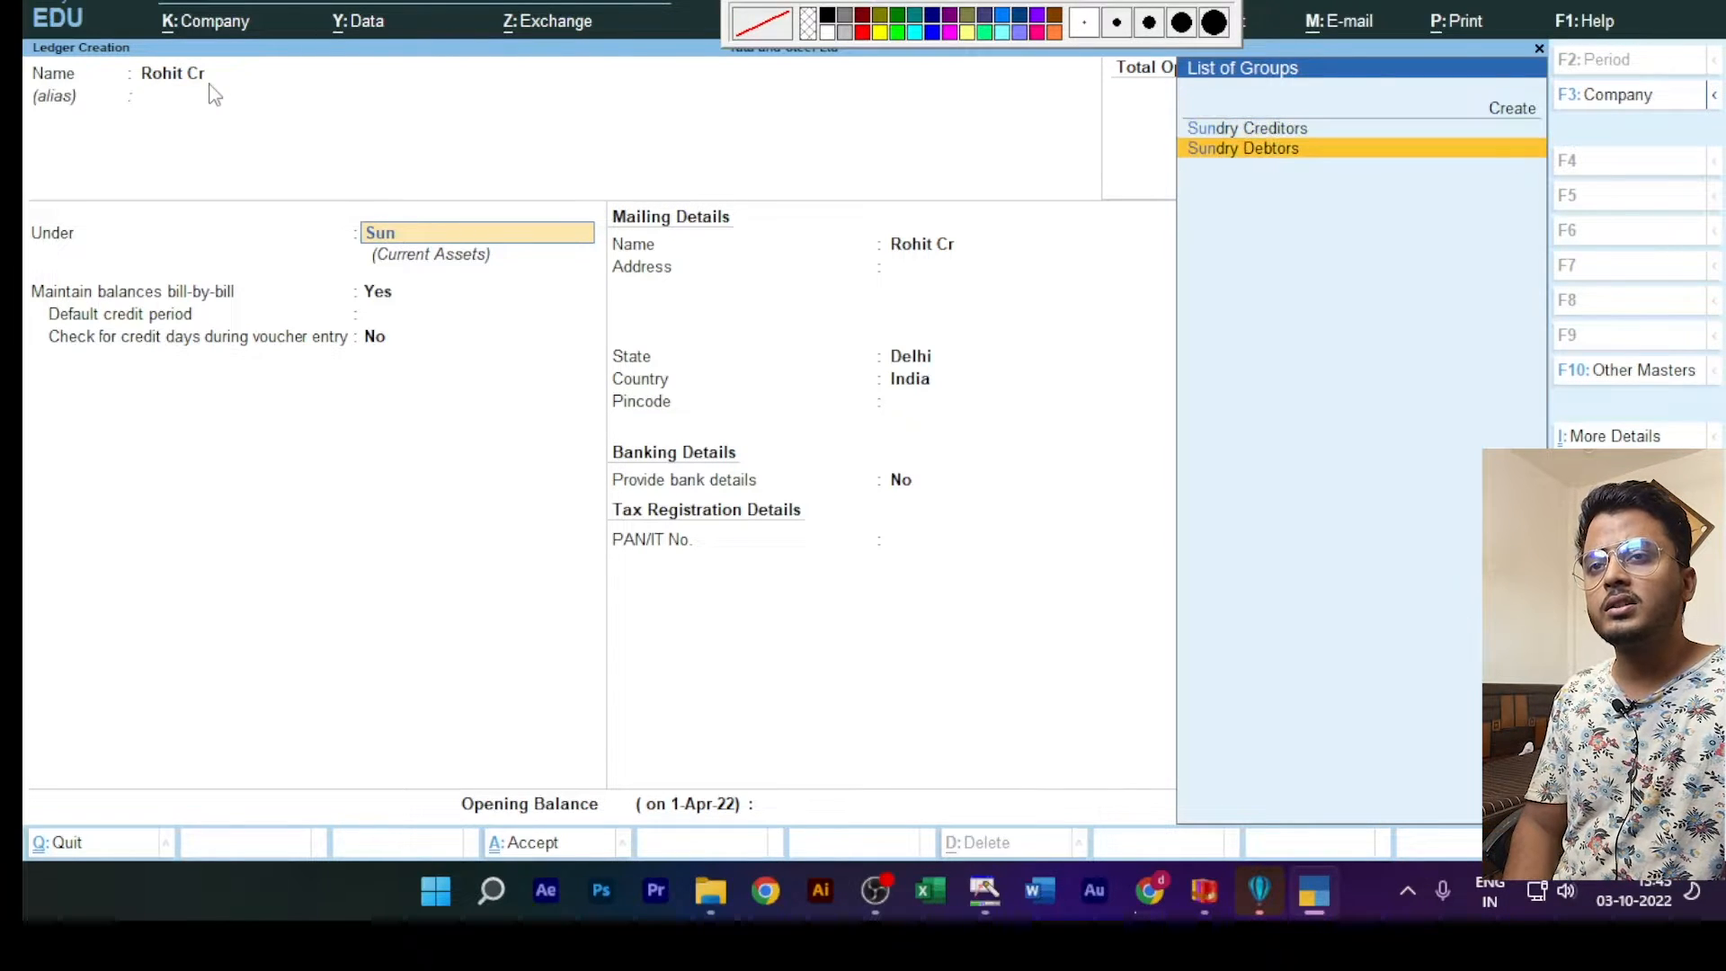
pyautogui.press('Up')
pyautogui.press('Return')
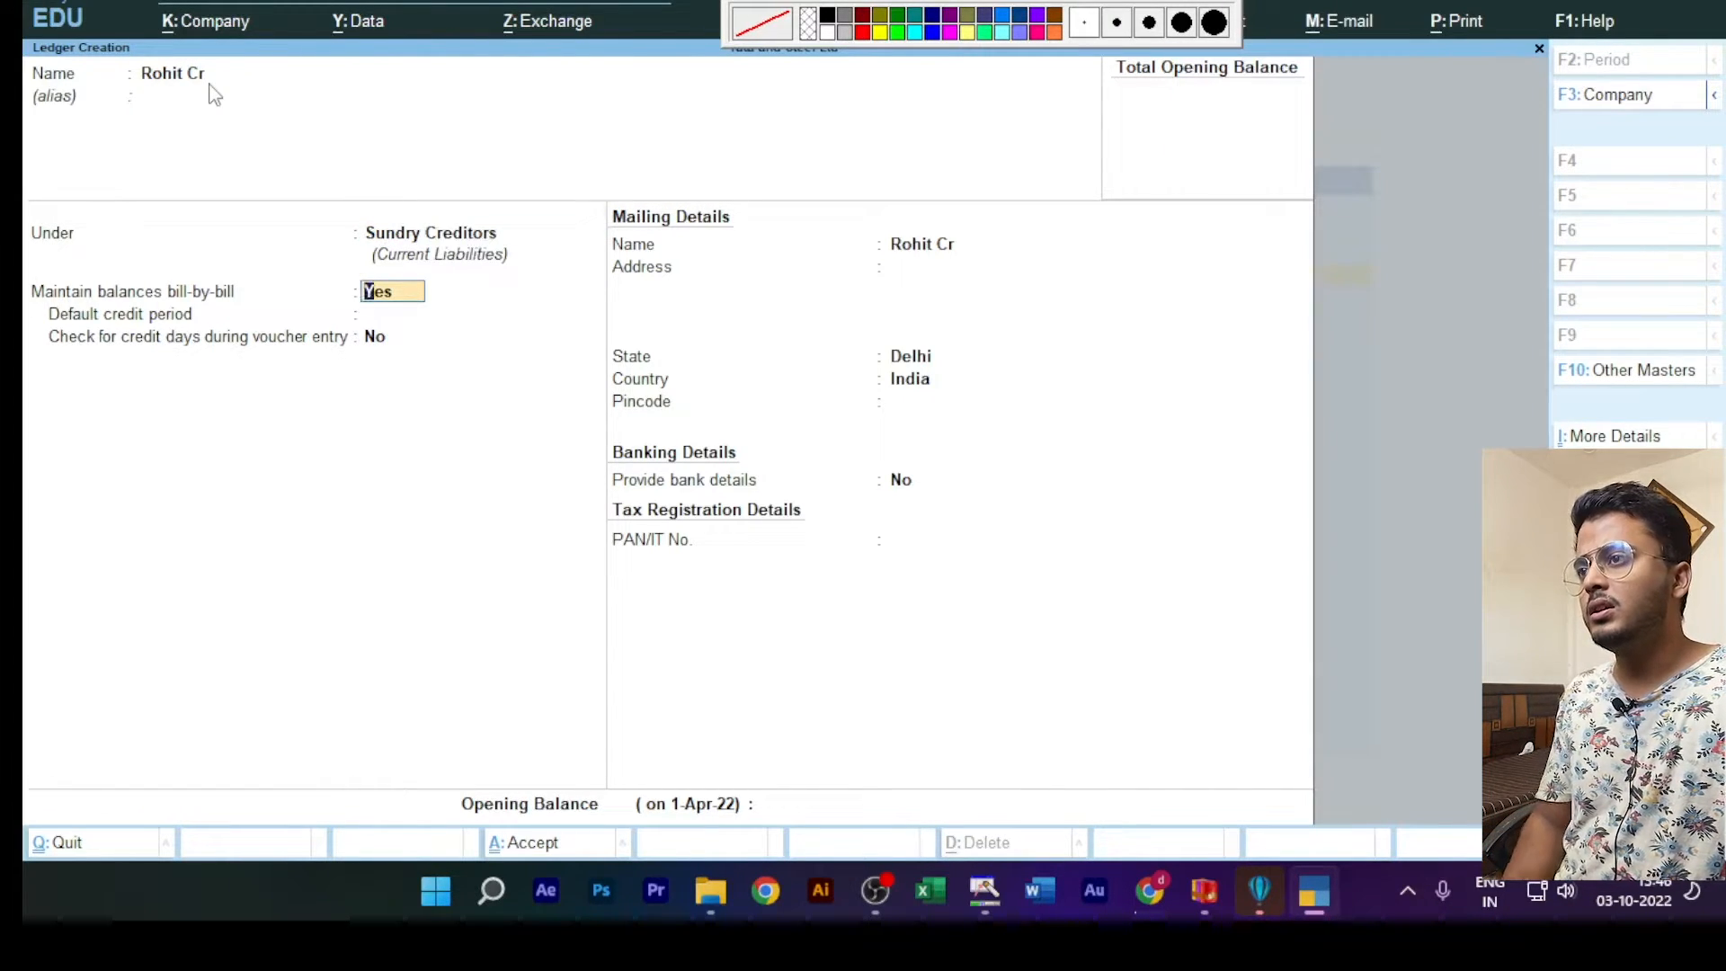
pyautogui.press('ctrl')
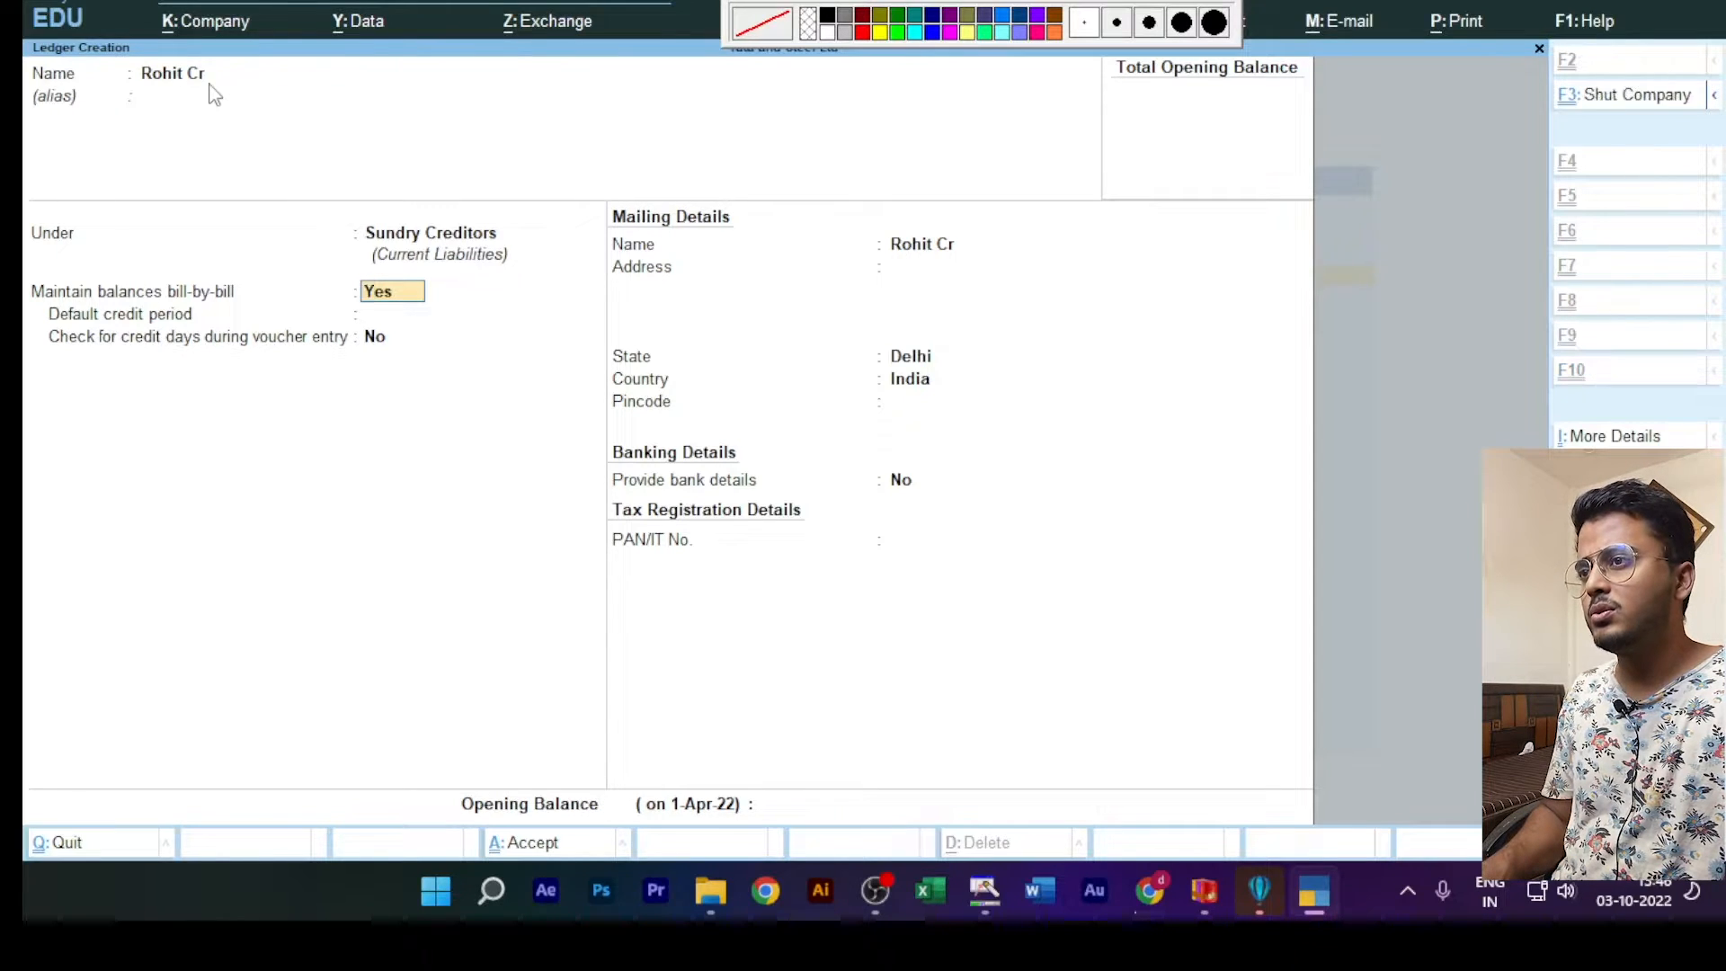
pyautogui.hotkey('ctrl', 'a')
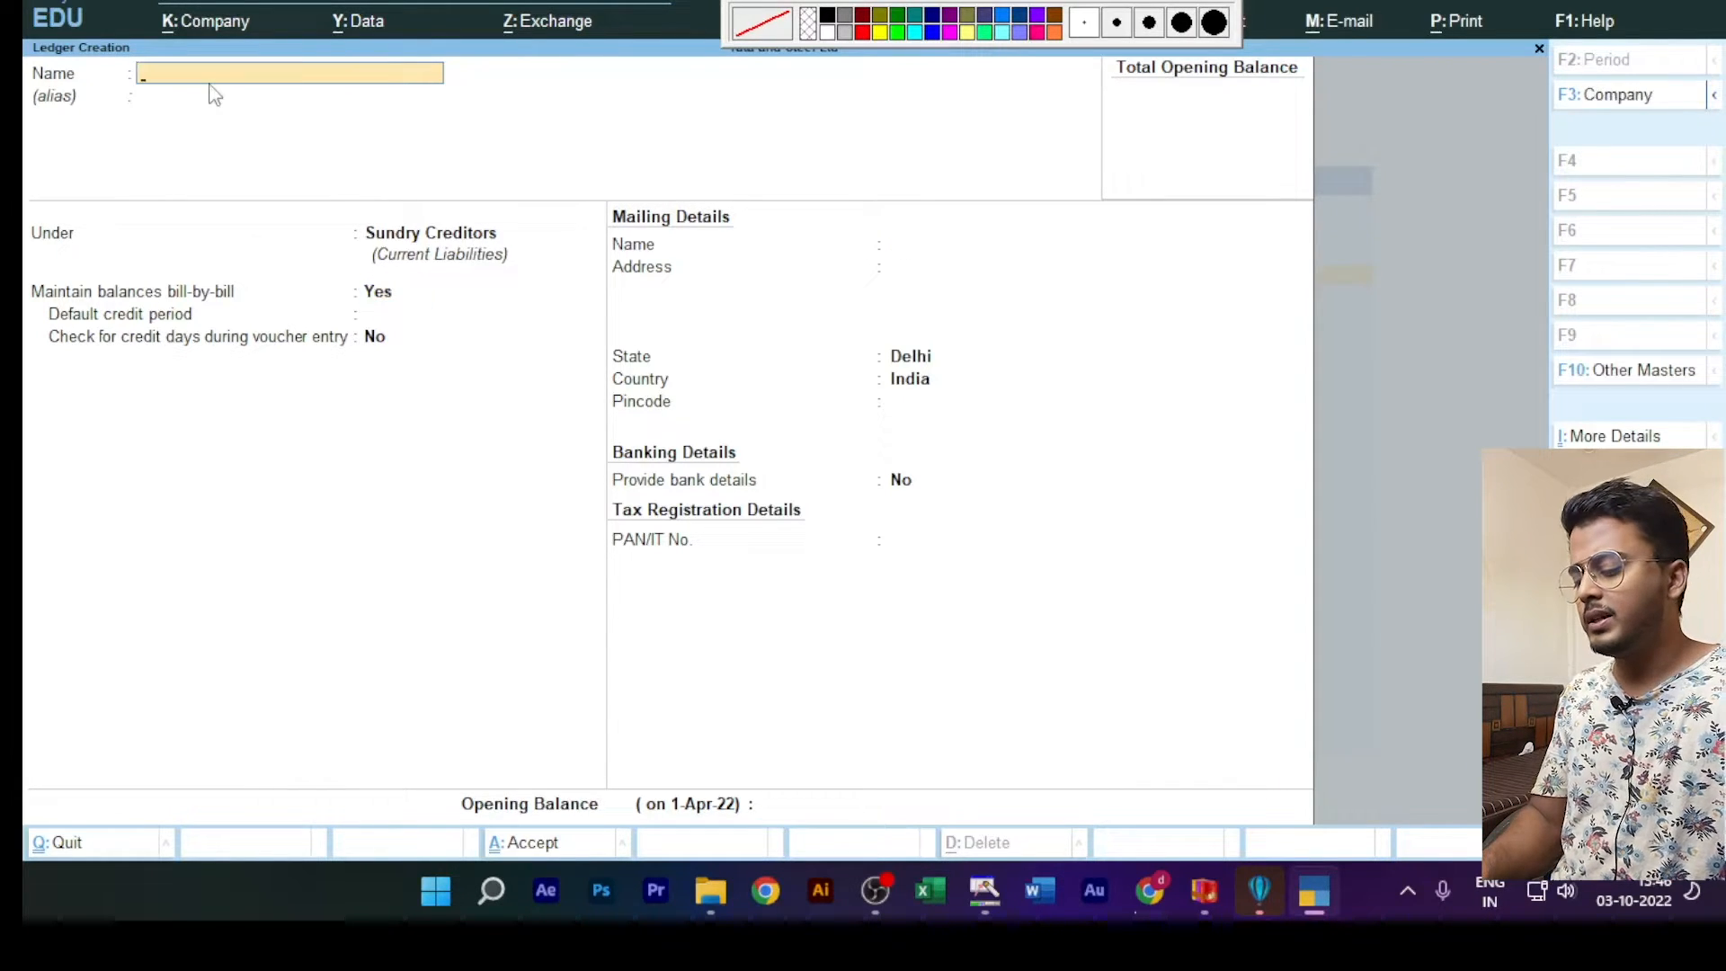
# Step: Create the second supplier's ledger, named with the supplier's name followed by "Cr", under Sundry Creditors, and save it
pyautogui.write('P')
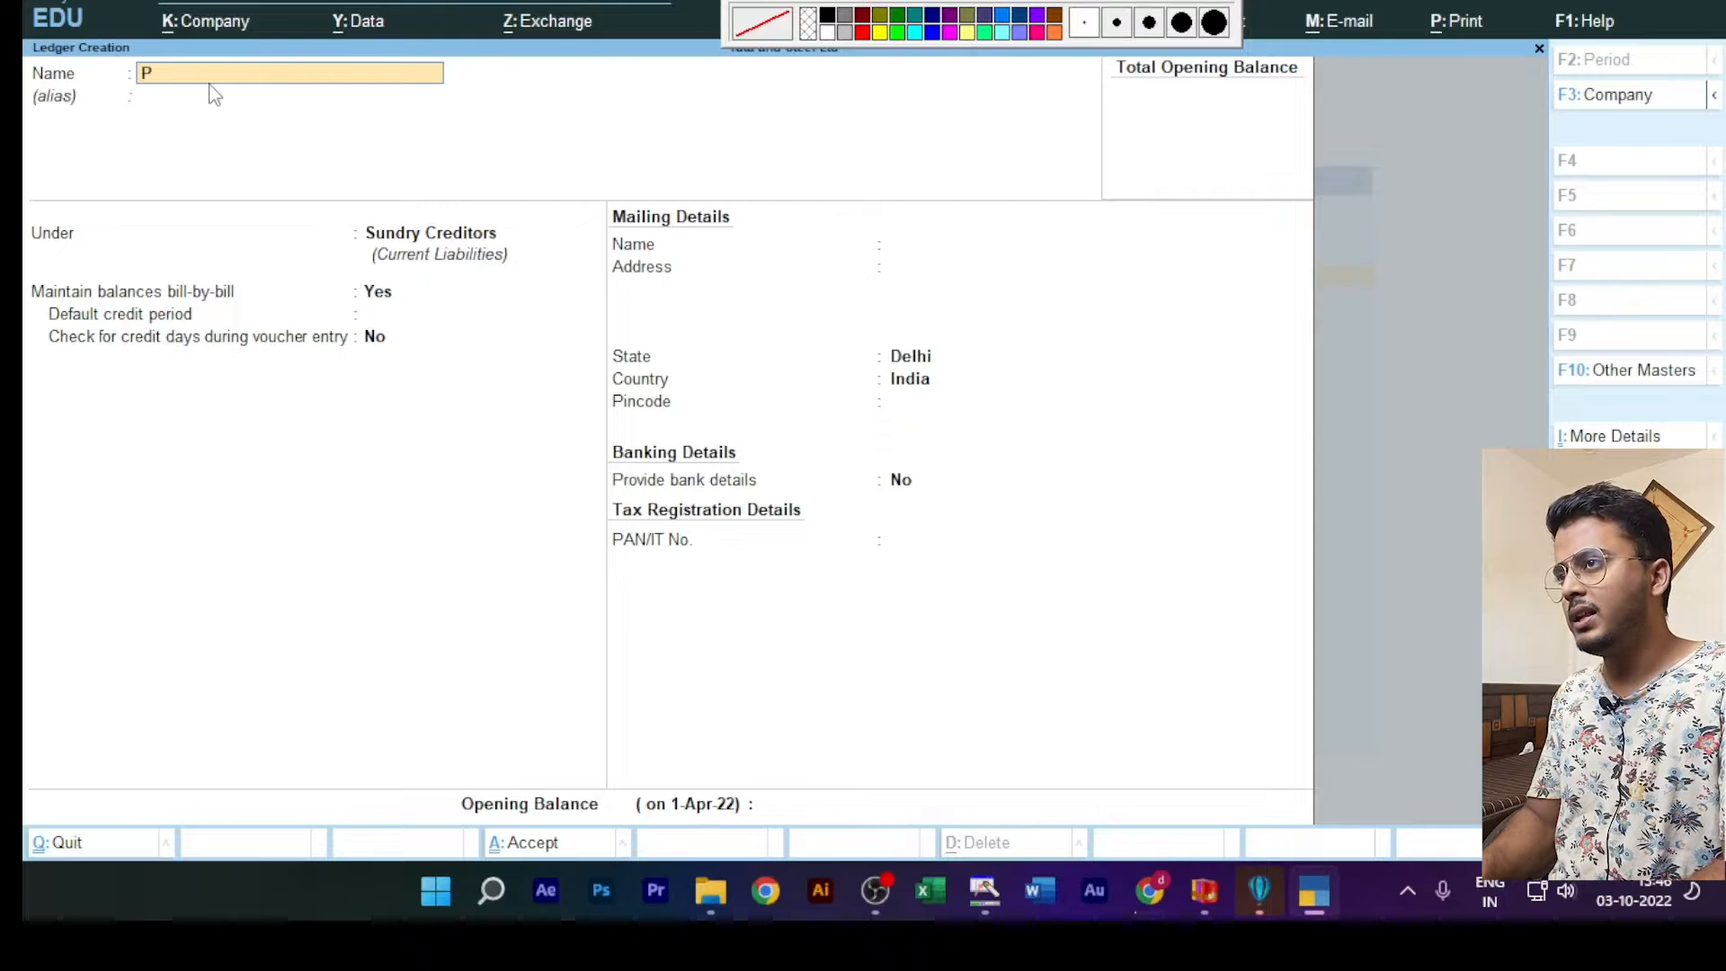
pyautogui.write('rince')
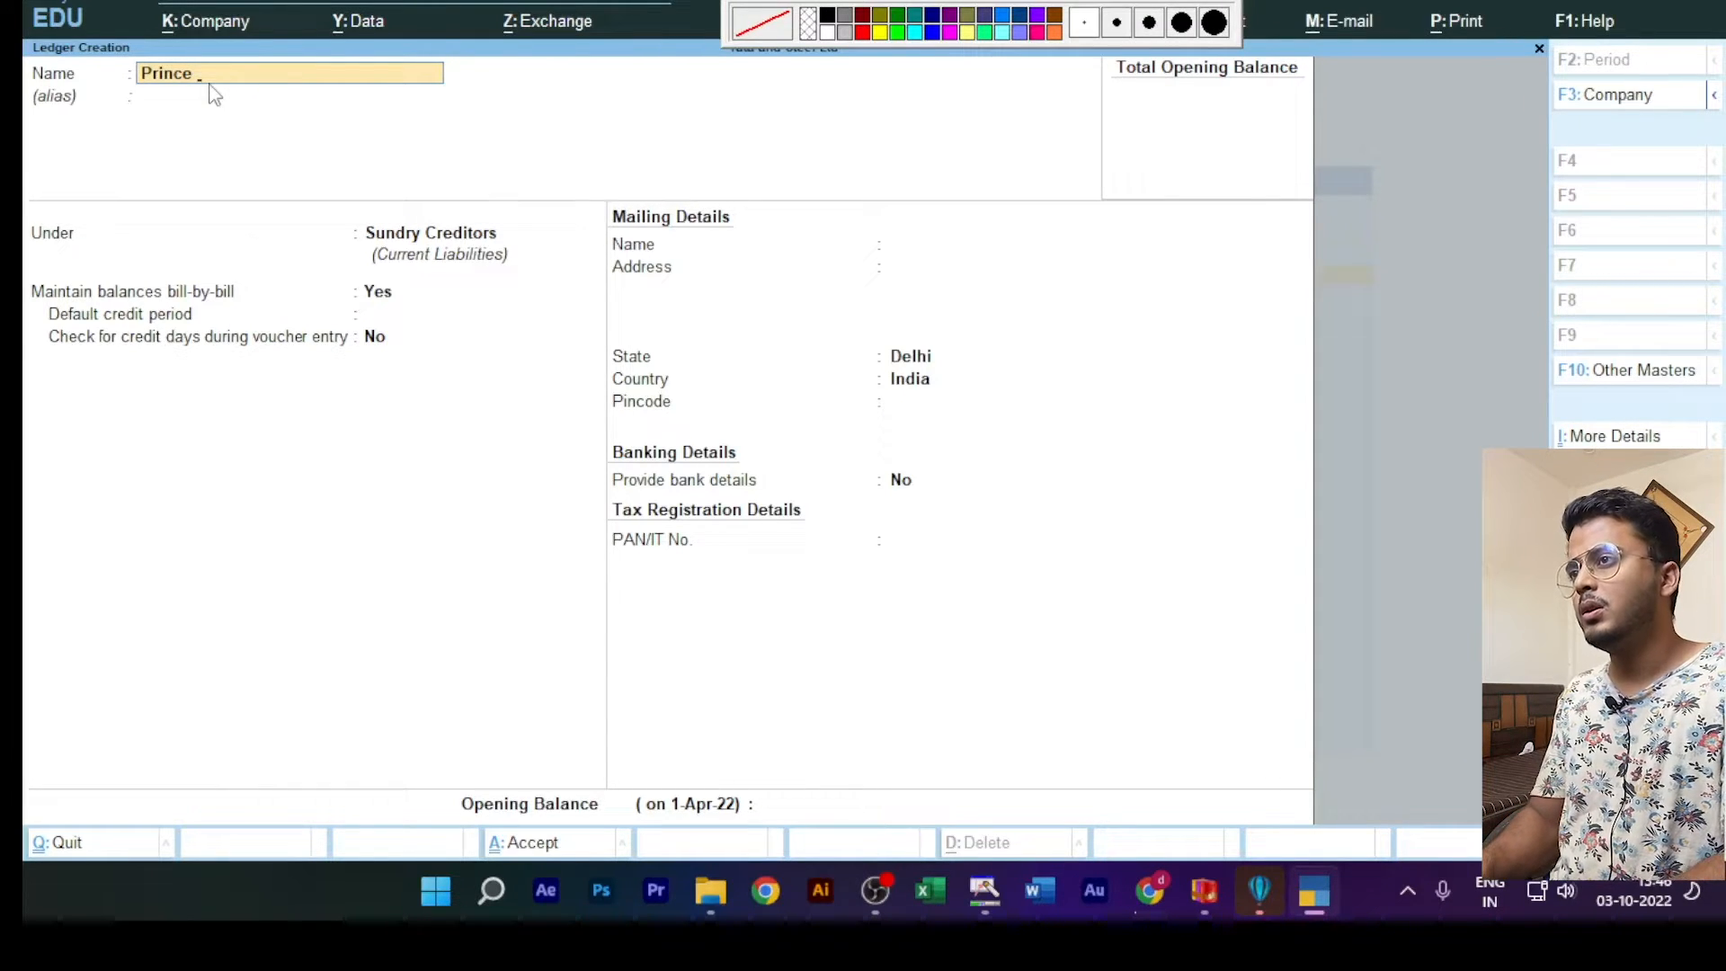
pyautogui.write(' Cr')
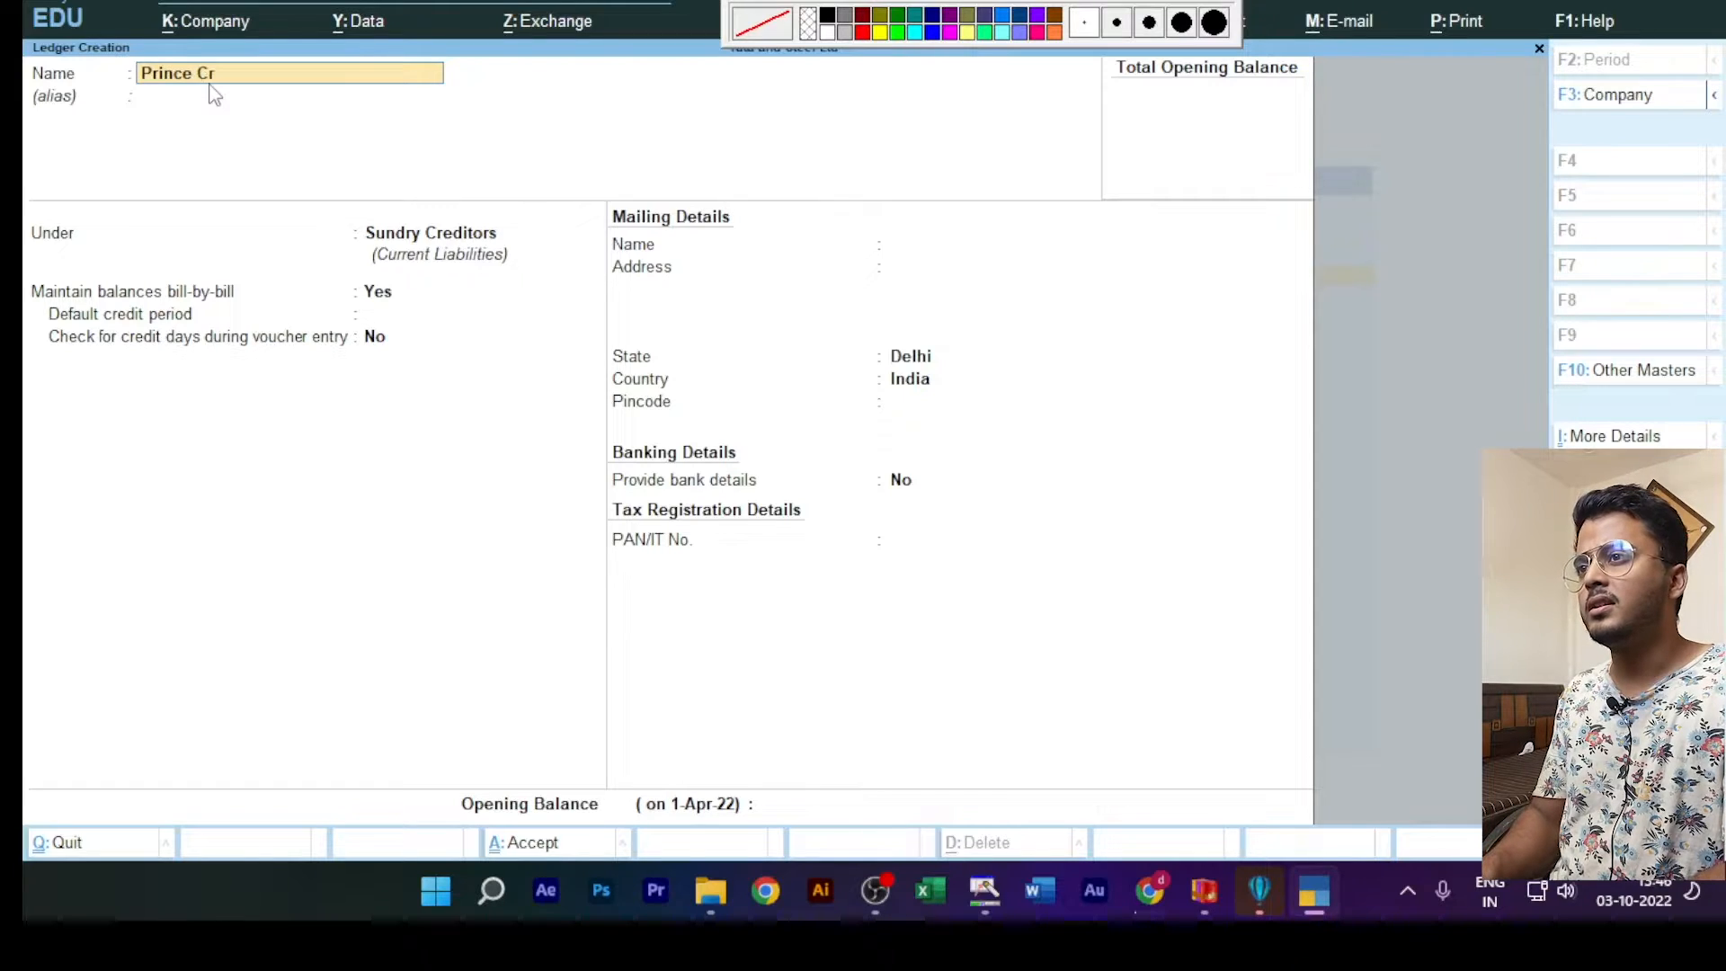
pyautogui.press('Return')
pyautogui.press('Return')
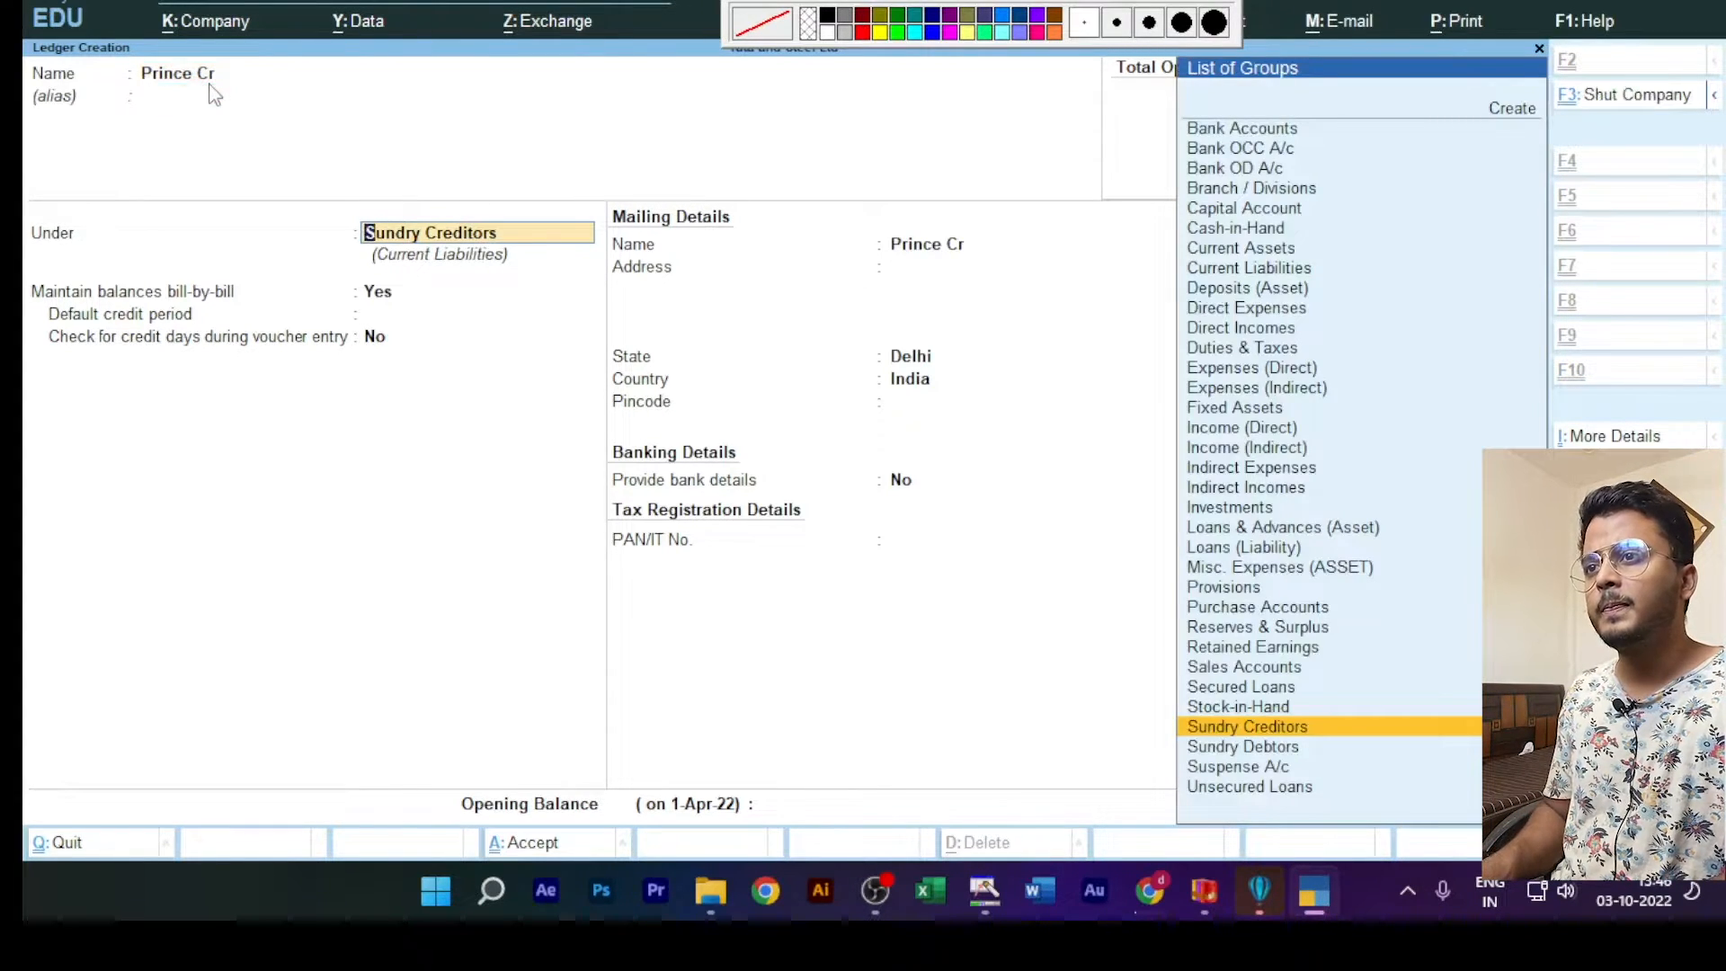
pyautogui.hotkey('ctrl', 'a')
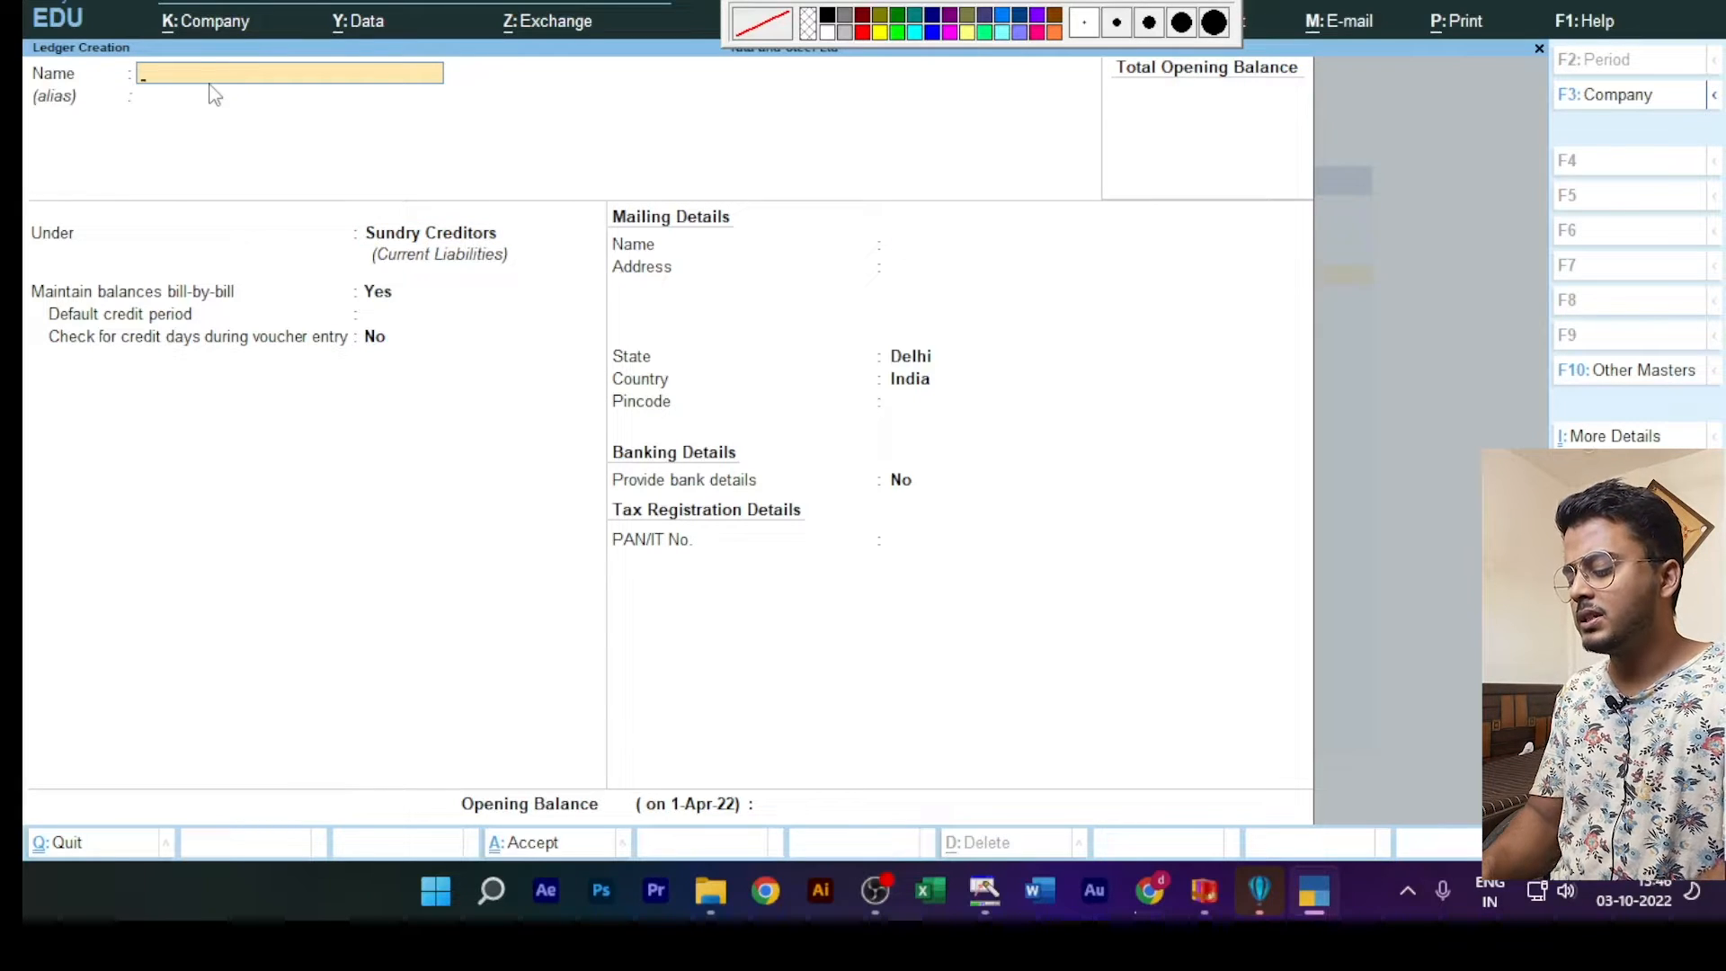
# Step: Create the third supplier's ledger with the suffix "Cr" and a blank alias, and save it under Sundry Creditors
pyautogui.write('Alix')
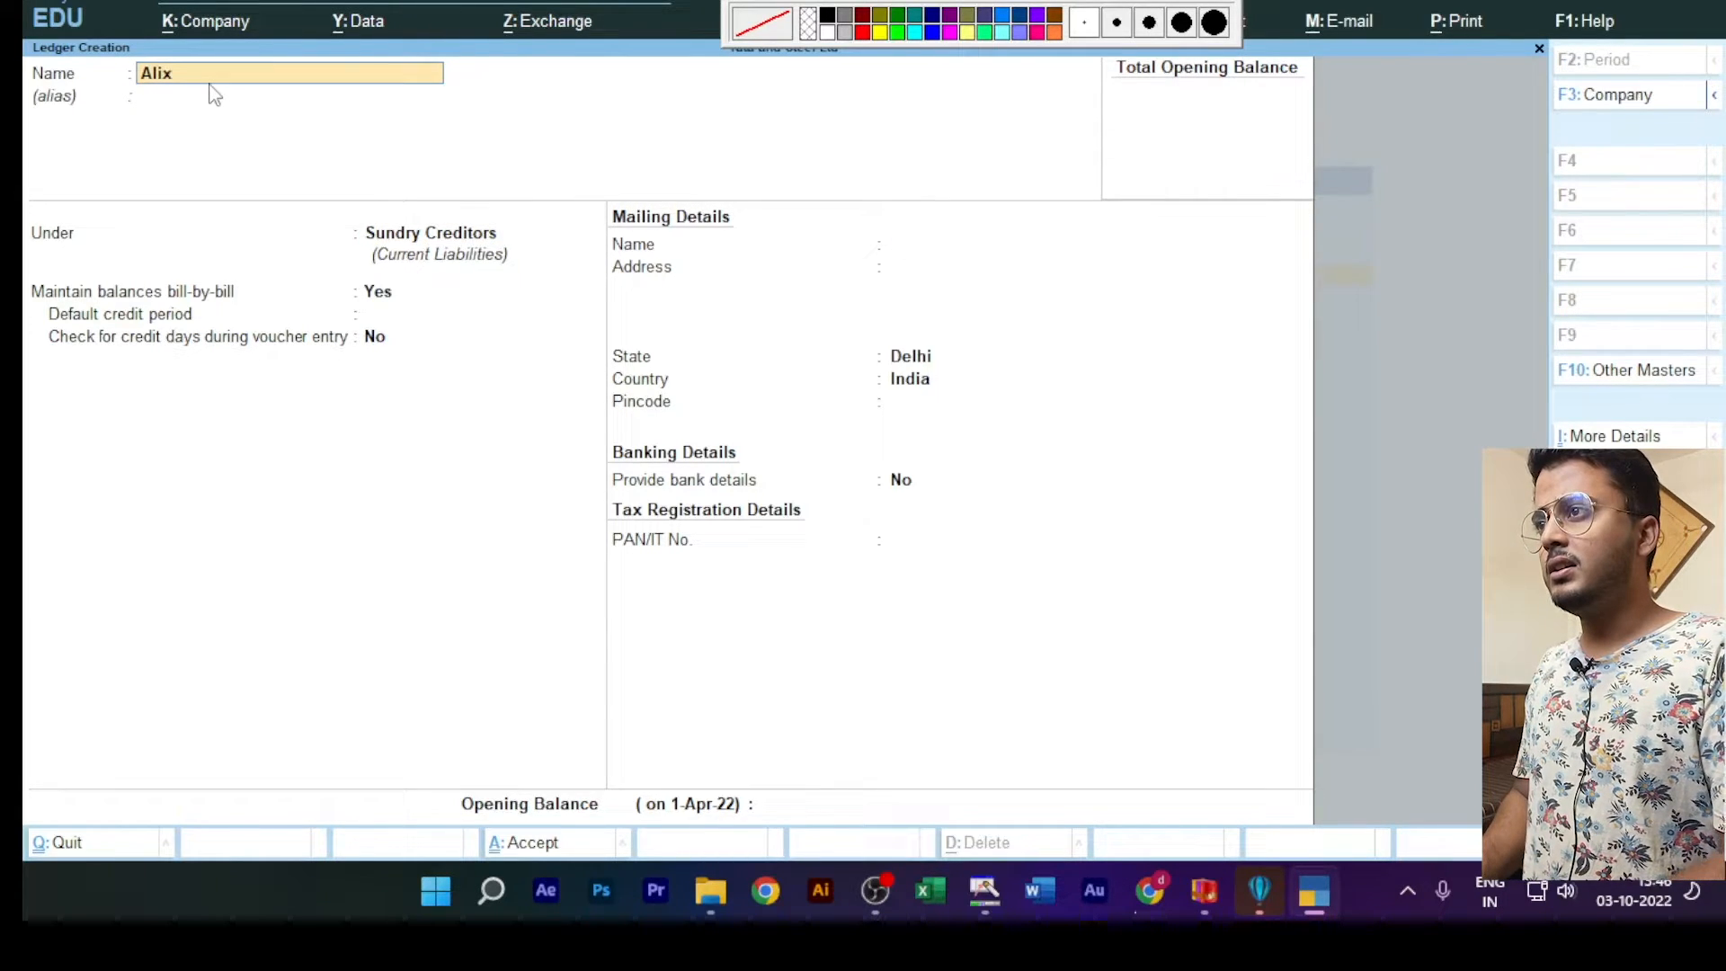
pyautogui.press('BackSpace')
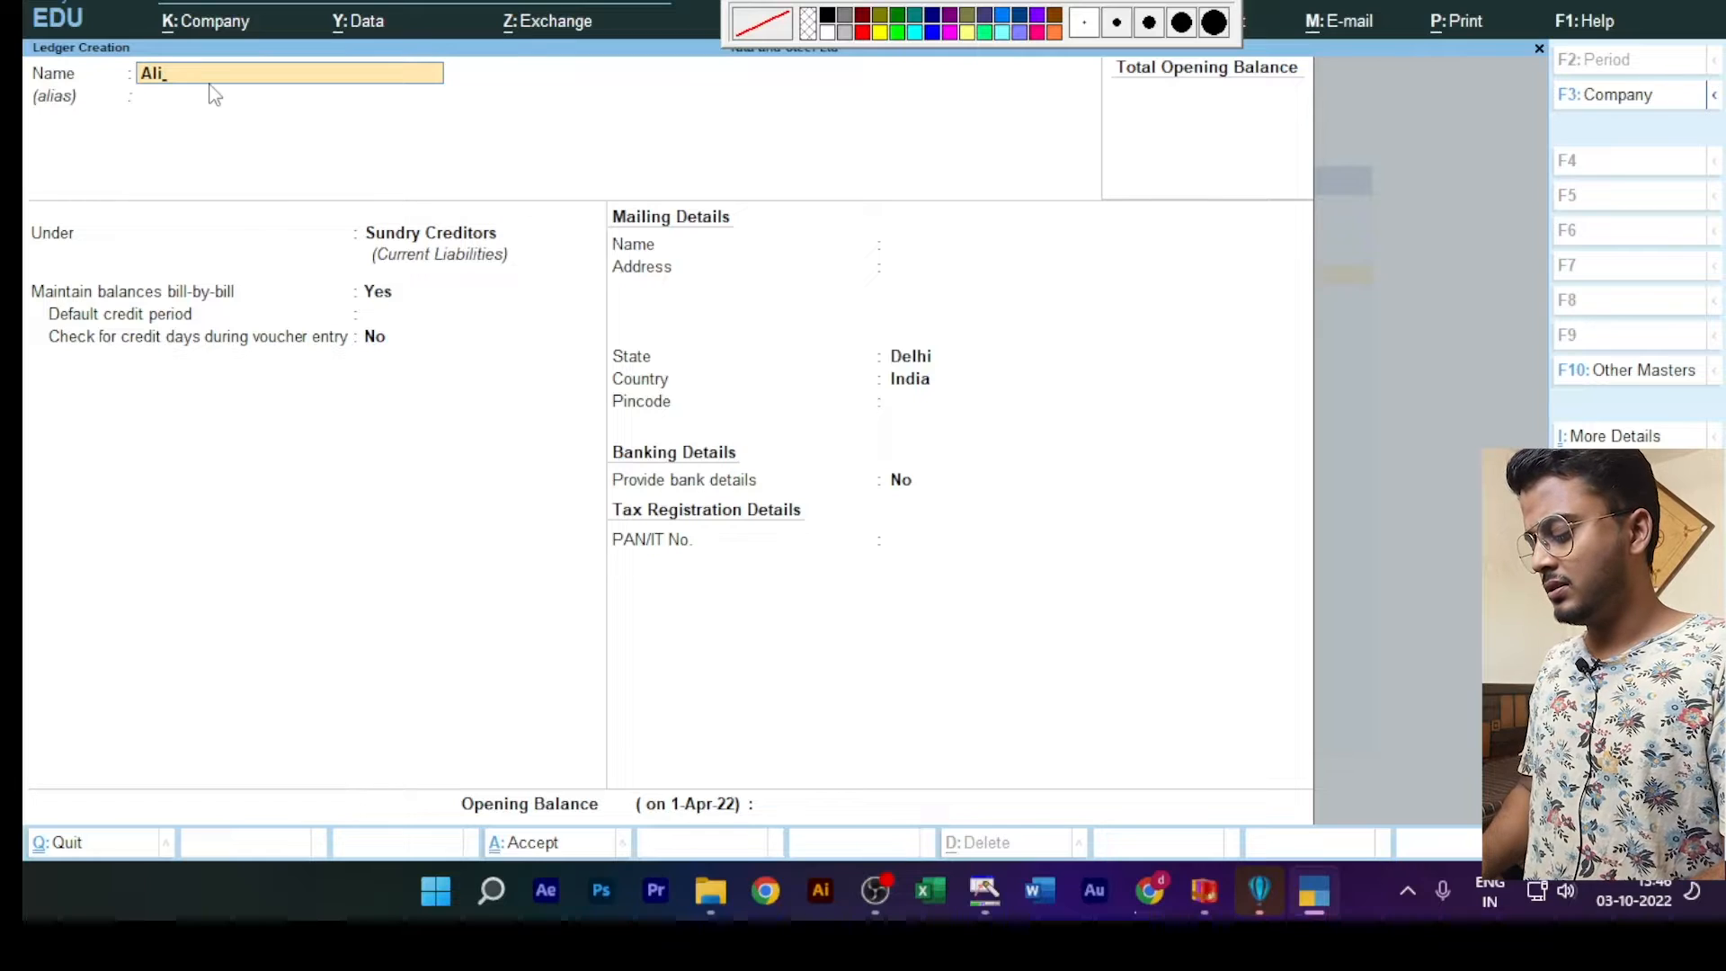
pyautogui.write('za c')
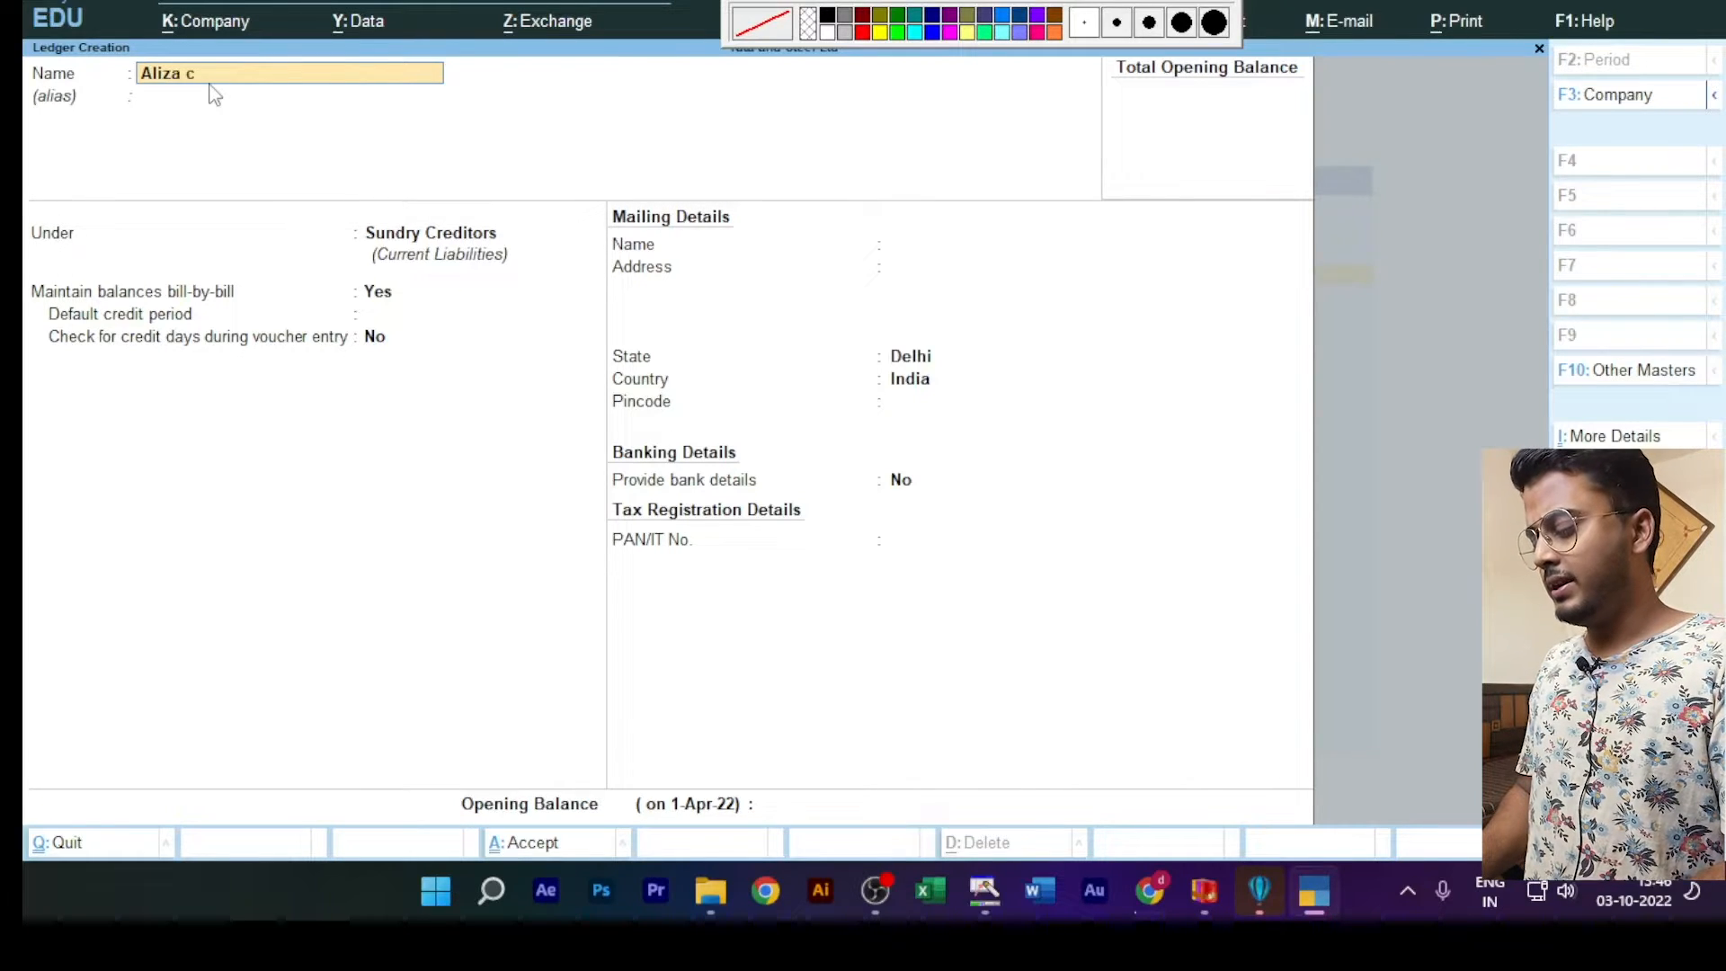
pyautogui.press('Return')
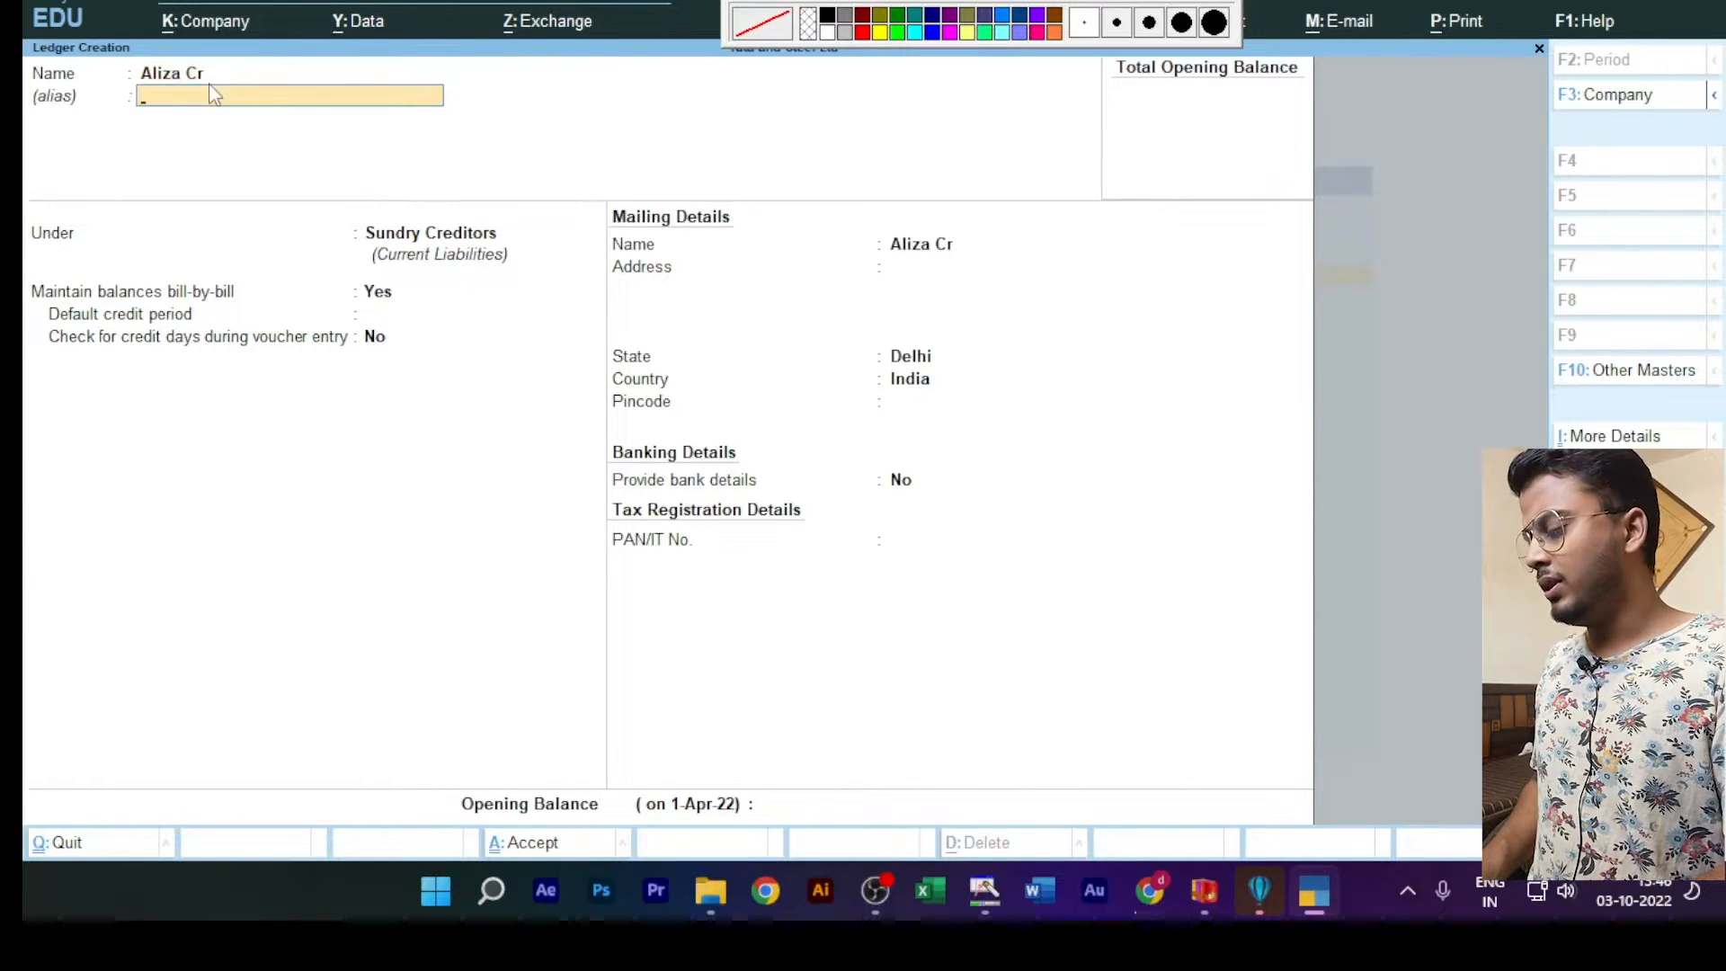
pyautogui.hotkey('ctrl', 'a')
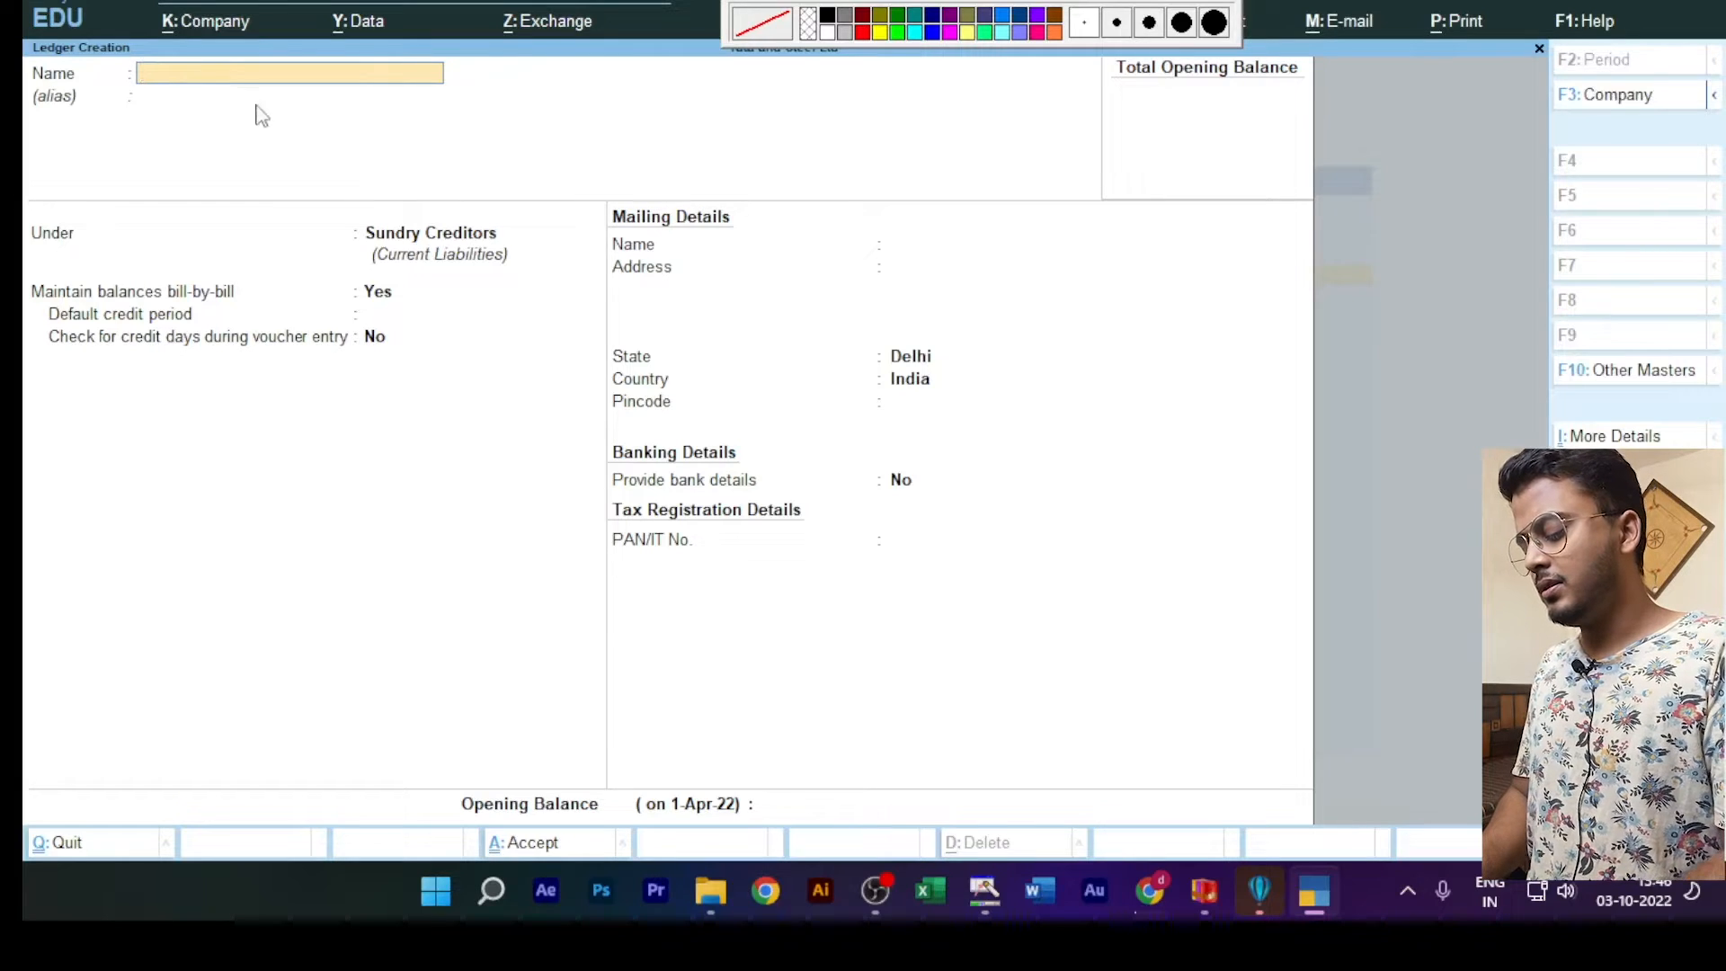
# Step: Create the fourth supplier's ledger, its name ending in "Cr", and save it under Sundry Creditors
pyautogui.press('BackSpace')
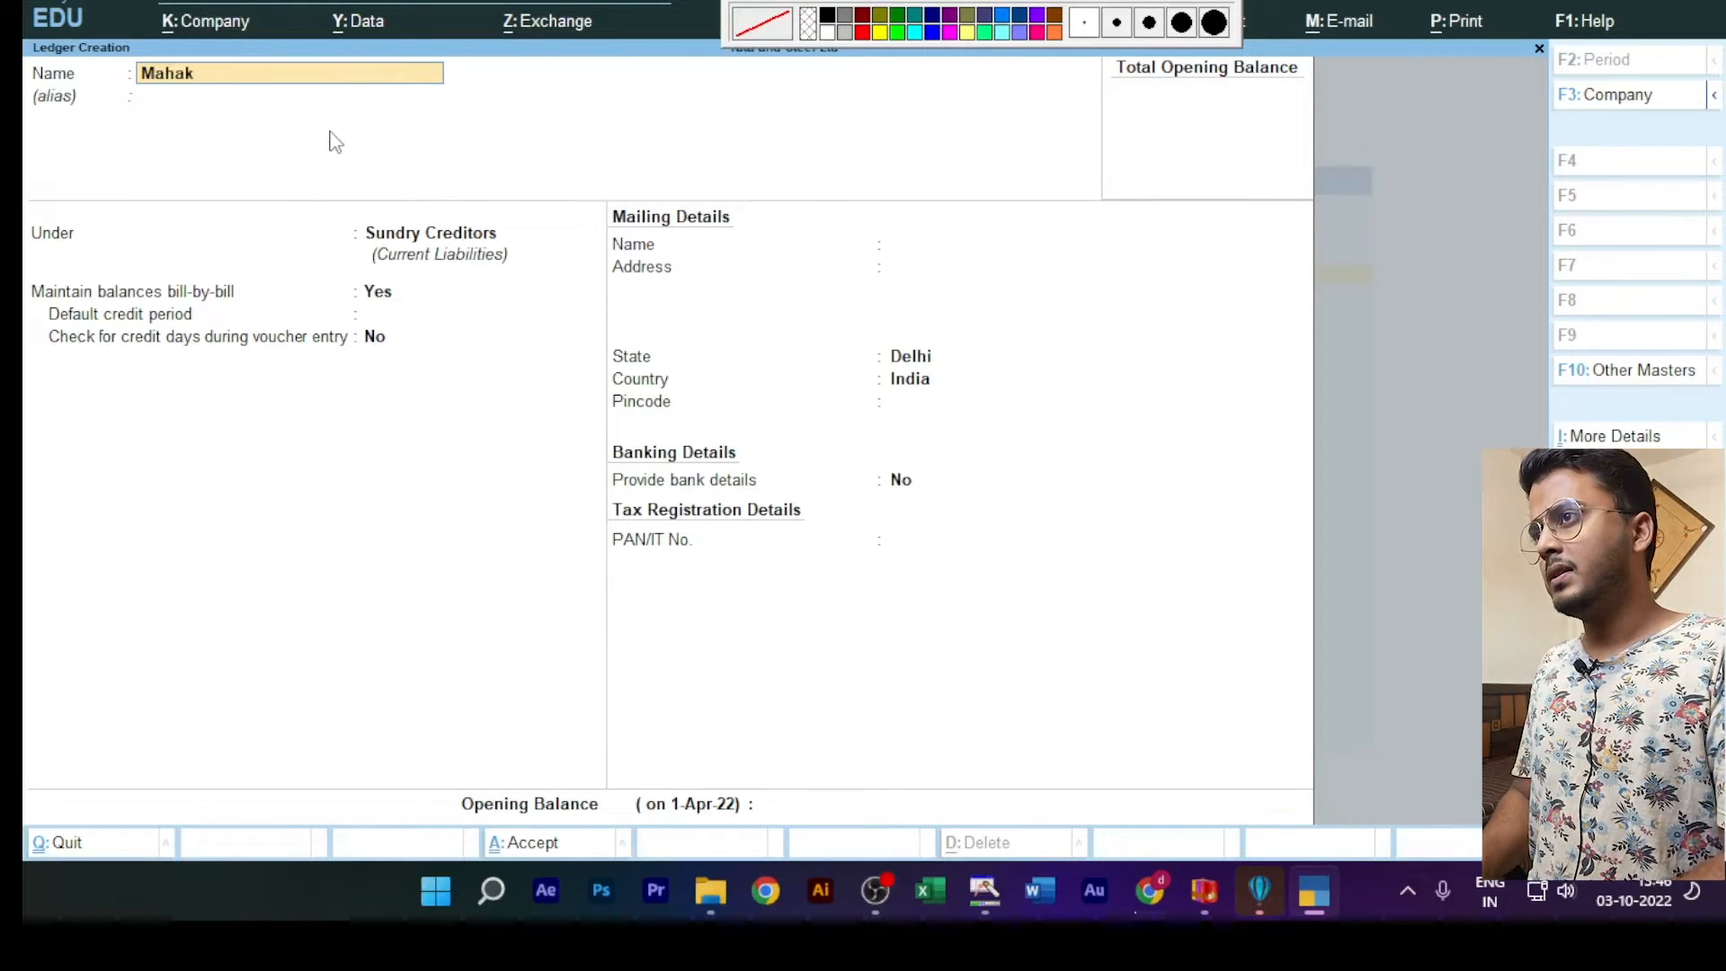
pyautogui.write('Cr')
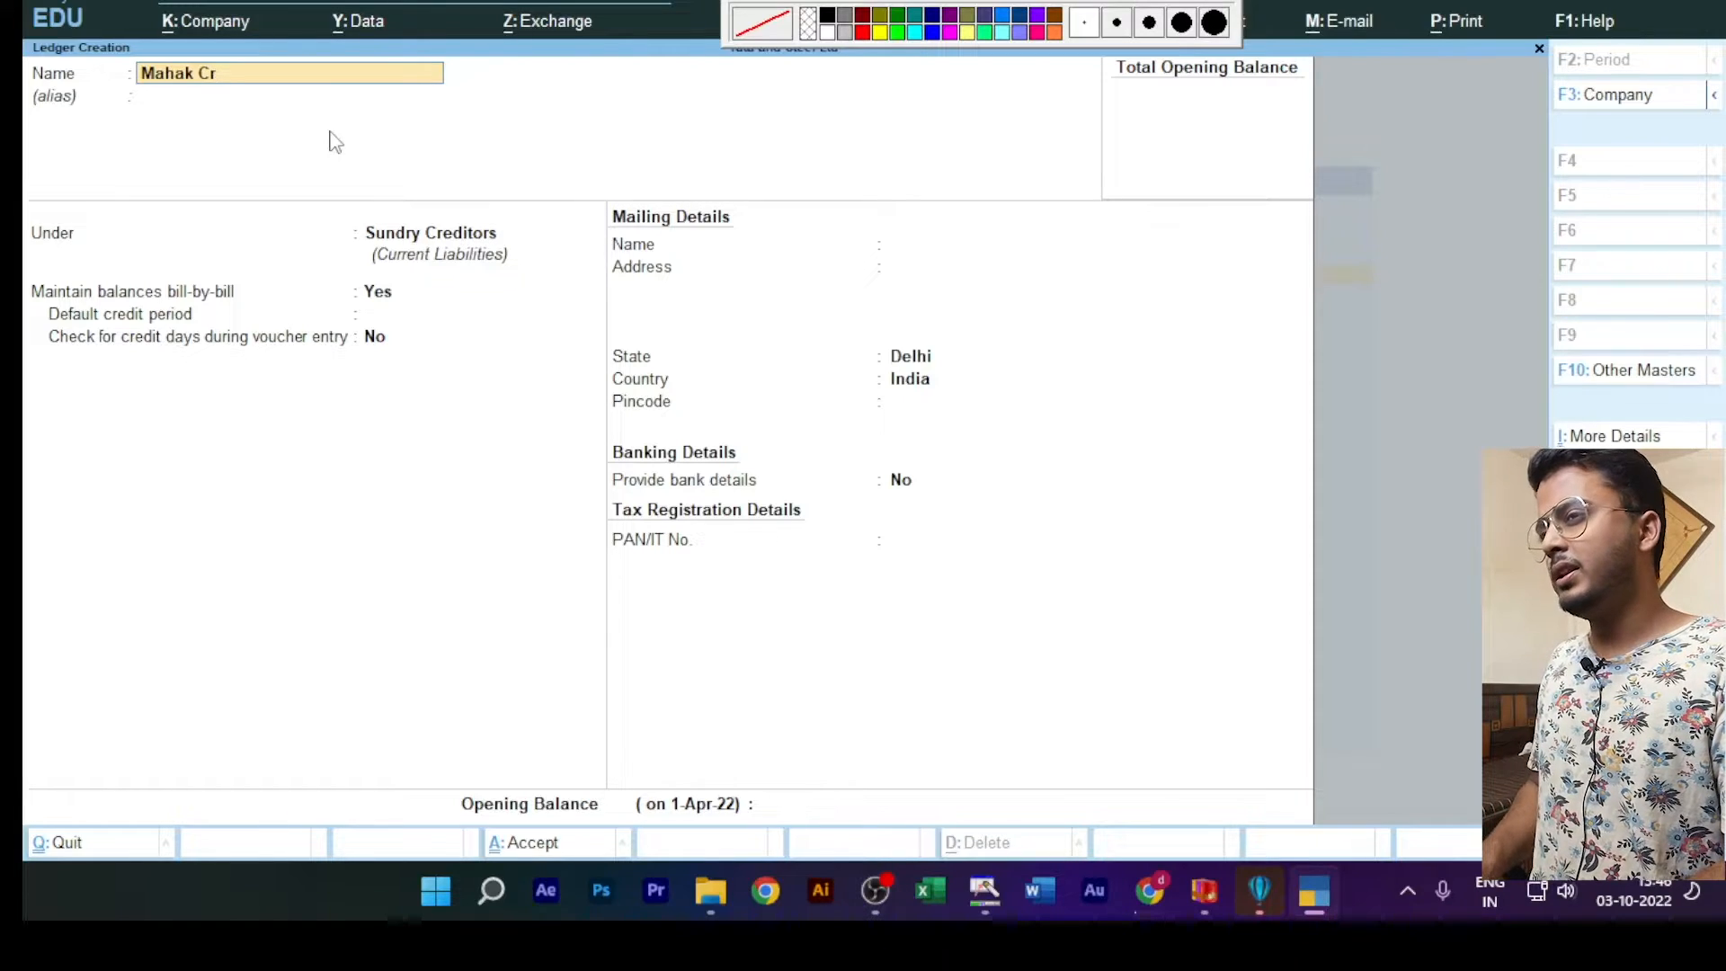
pyautogui.press('BackSpace')
pyautogui.press('BackSpace')
pyautogui.press('BackSpace')
pyautogui.press('BackSpace')
pyautogui.press('BackSpace')
pyautogui.press('BackSpace')
pyautogui.press('BackSpace')
pyautogui.press('BackSpace')
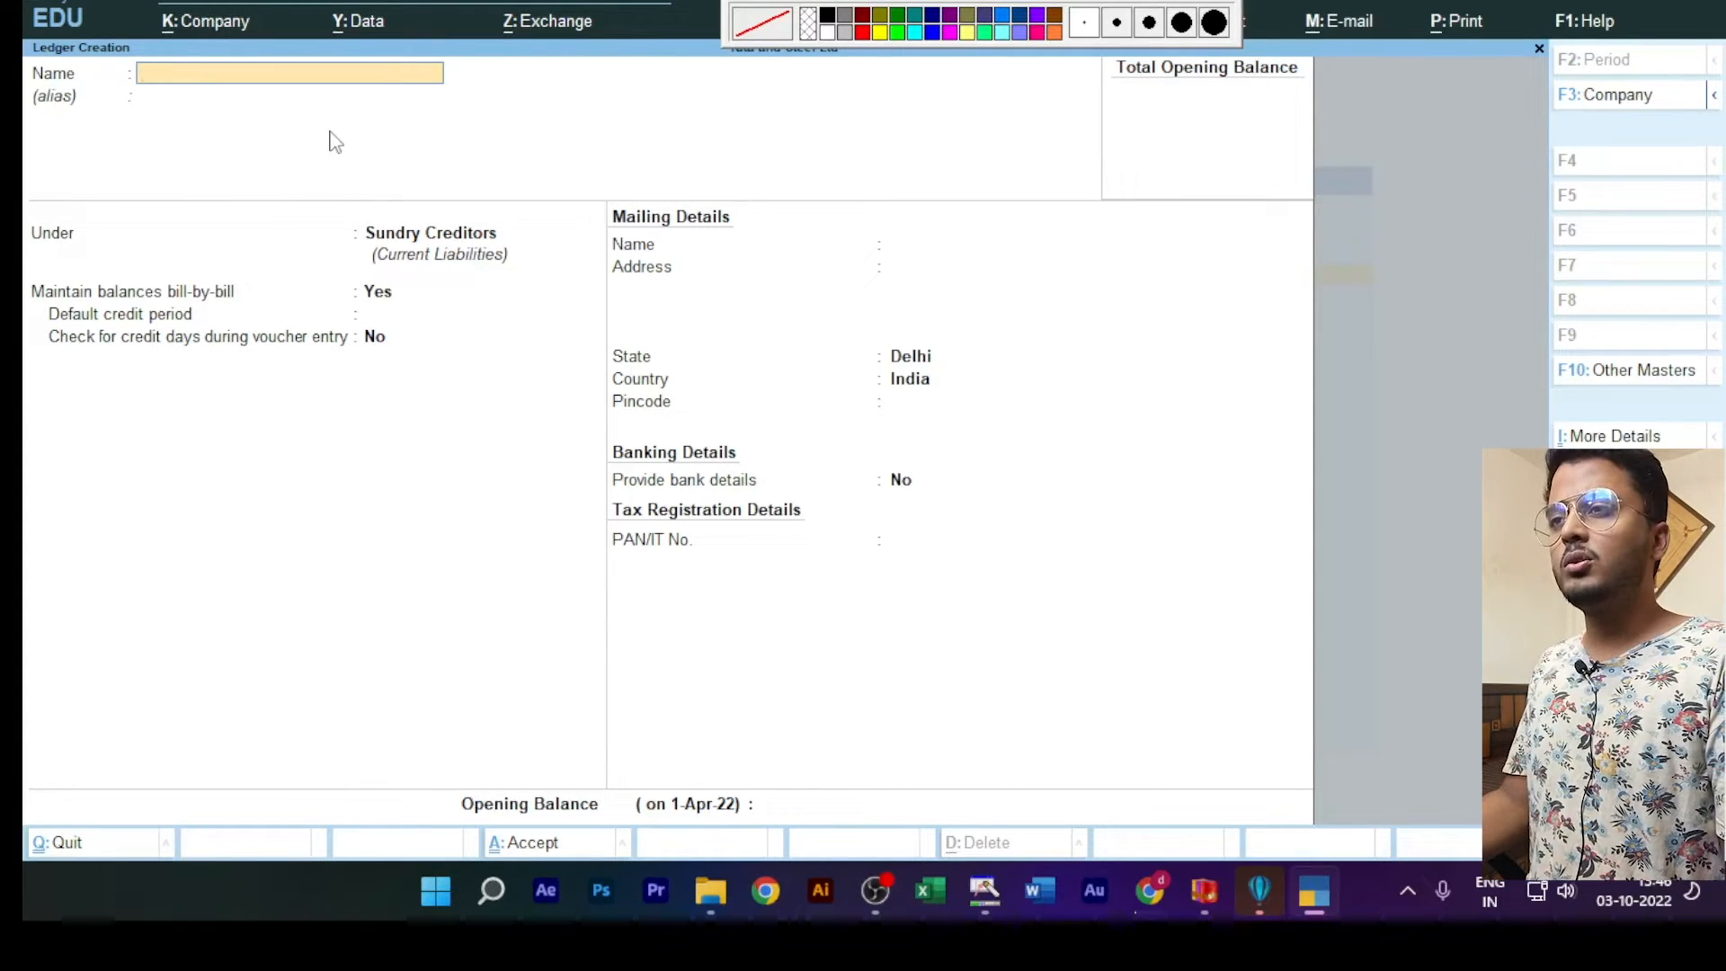
# Step: Quit ledger creation, review all existing ledgers in the master alteration list, and return to the Gateway of Tally
pyautogui.press('Escape')
pyautogui.press('Return')
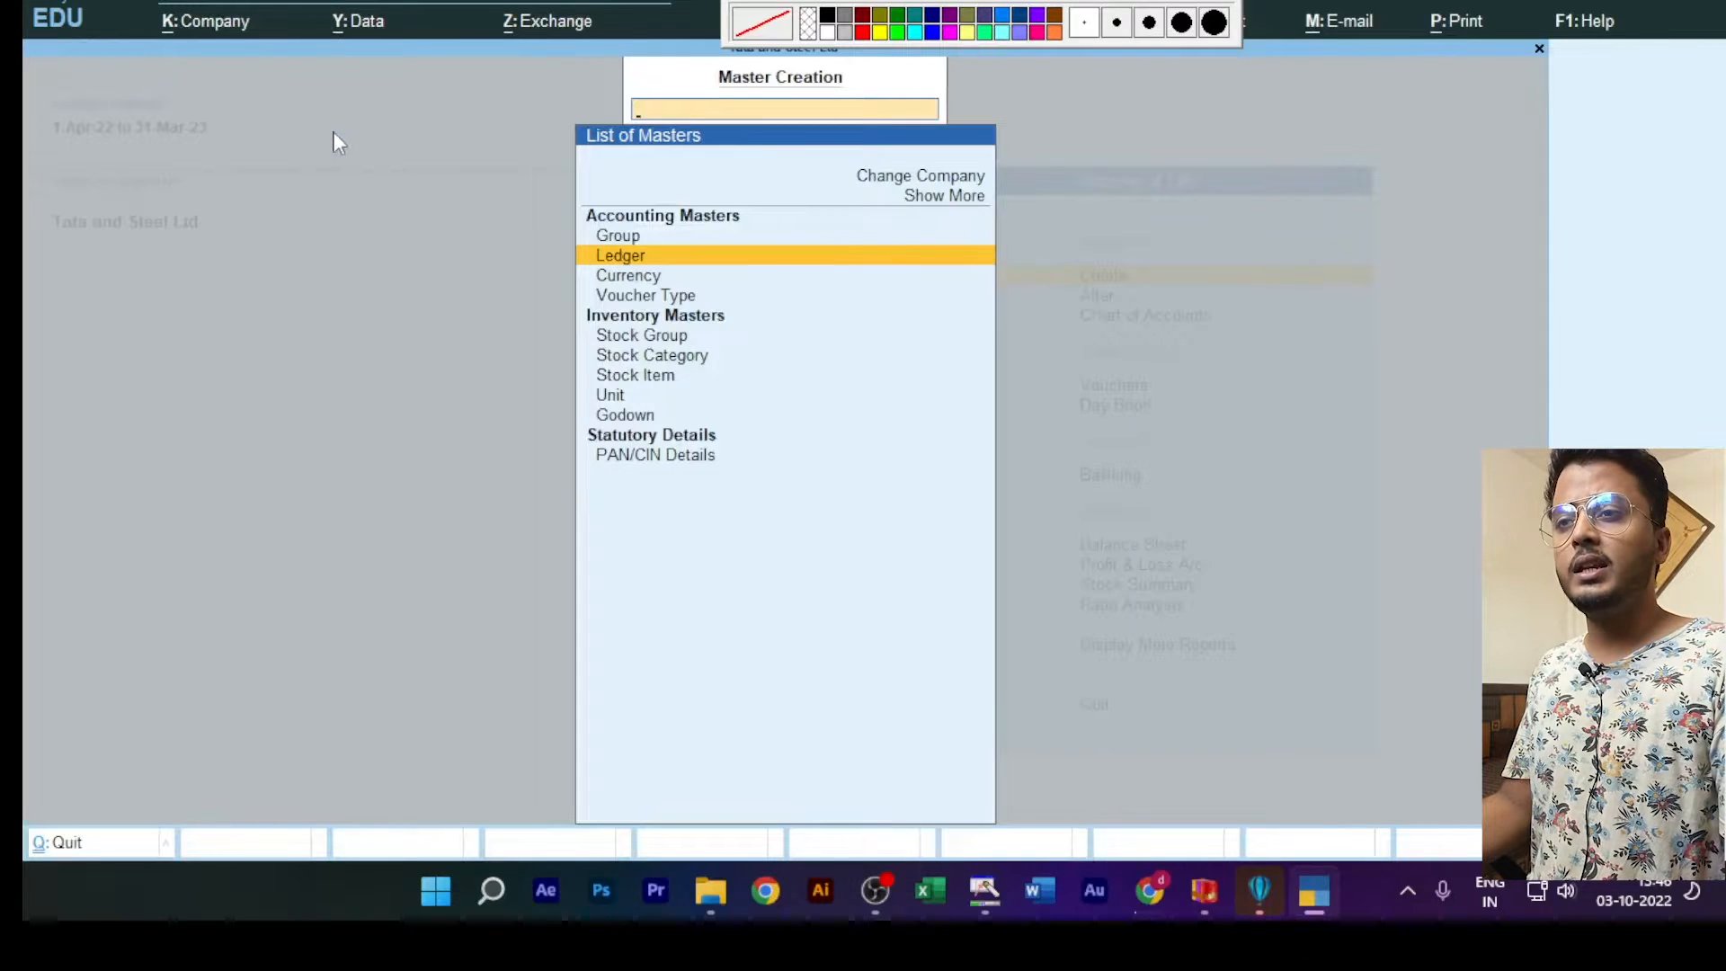
pyautogui.press('Escape')
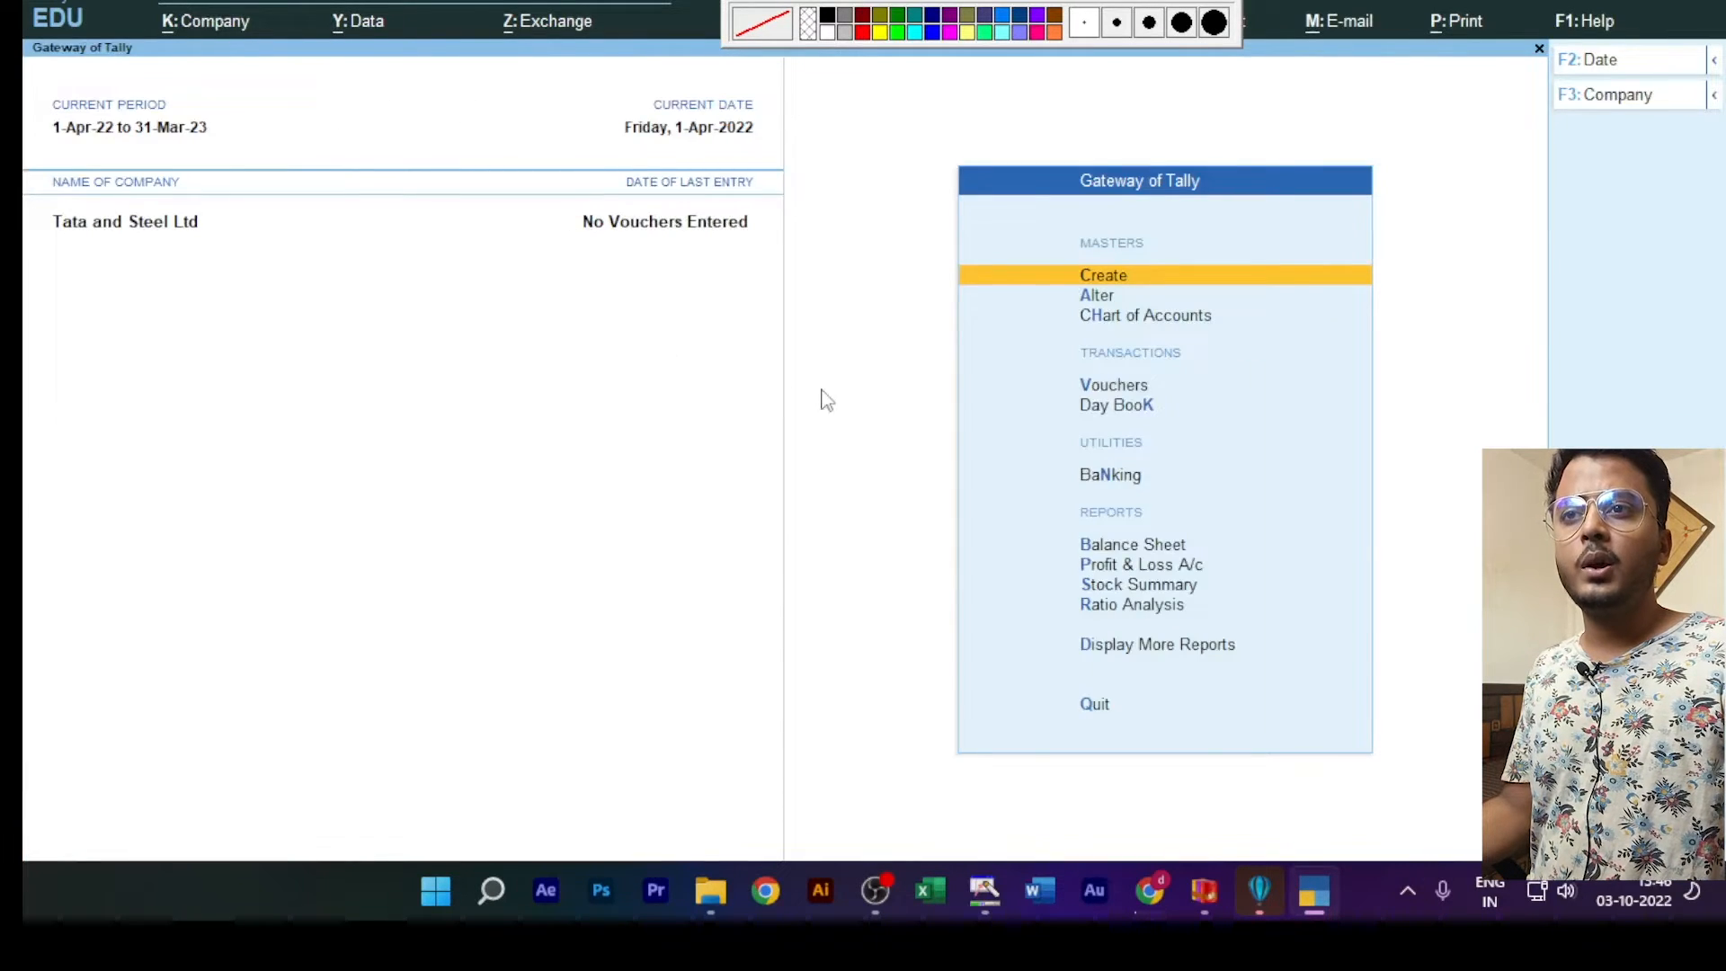
pyautogui.click(1096, 297)
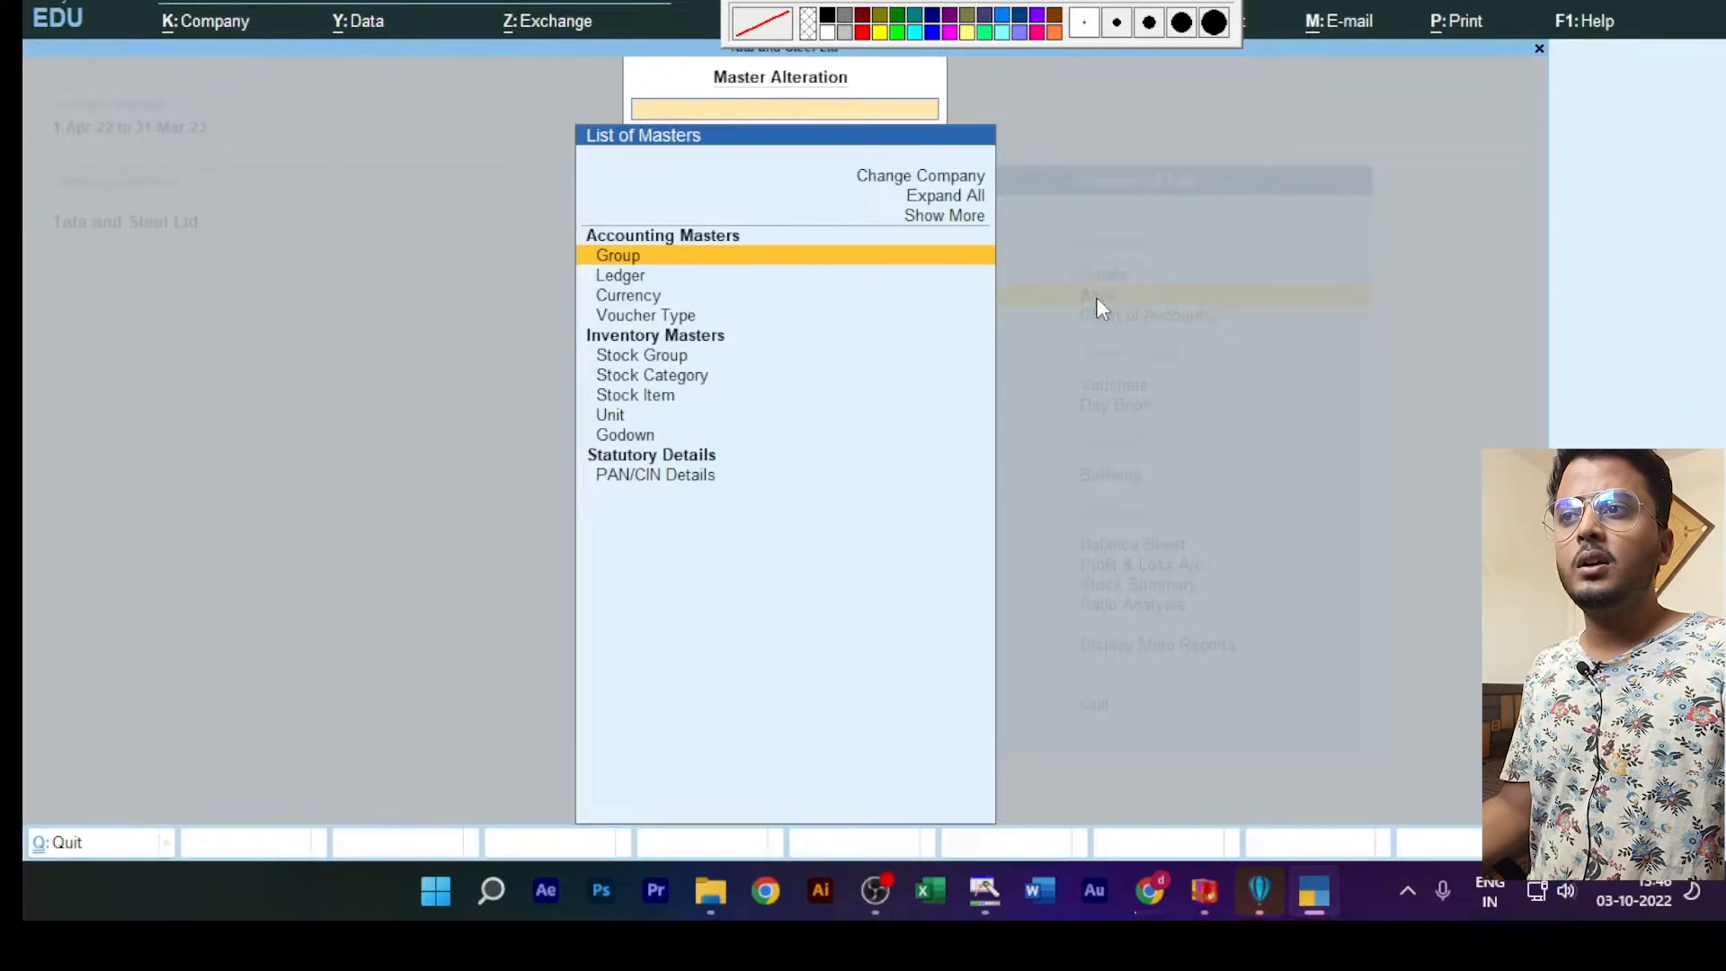
pyautogui.click(618, 277)
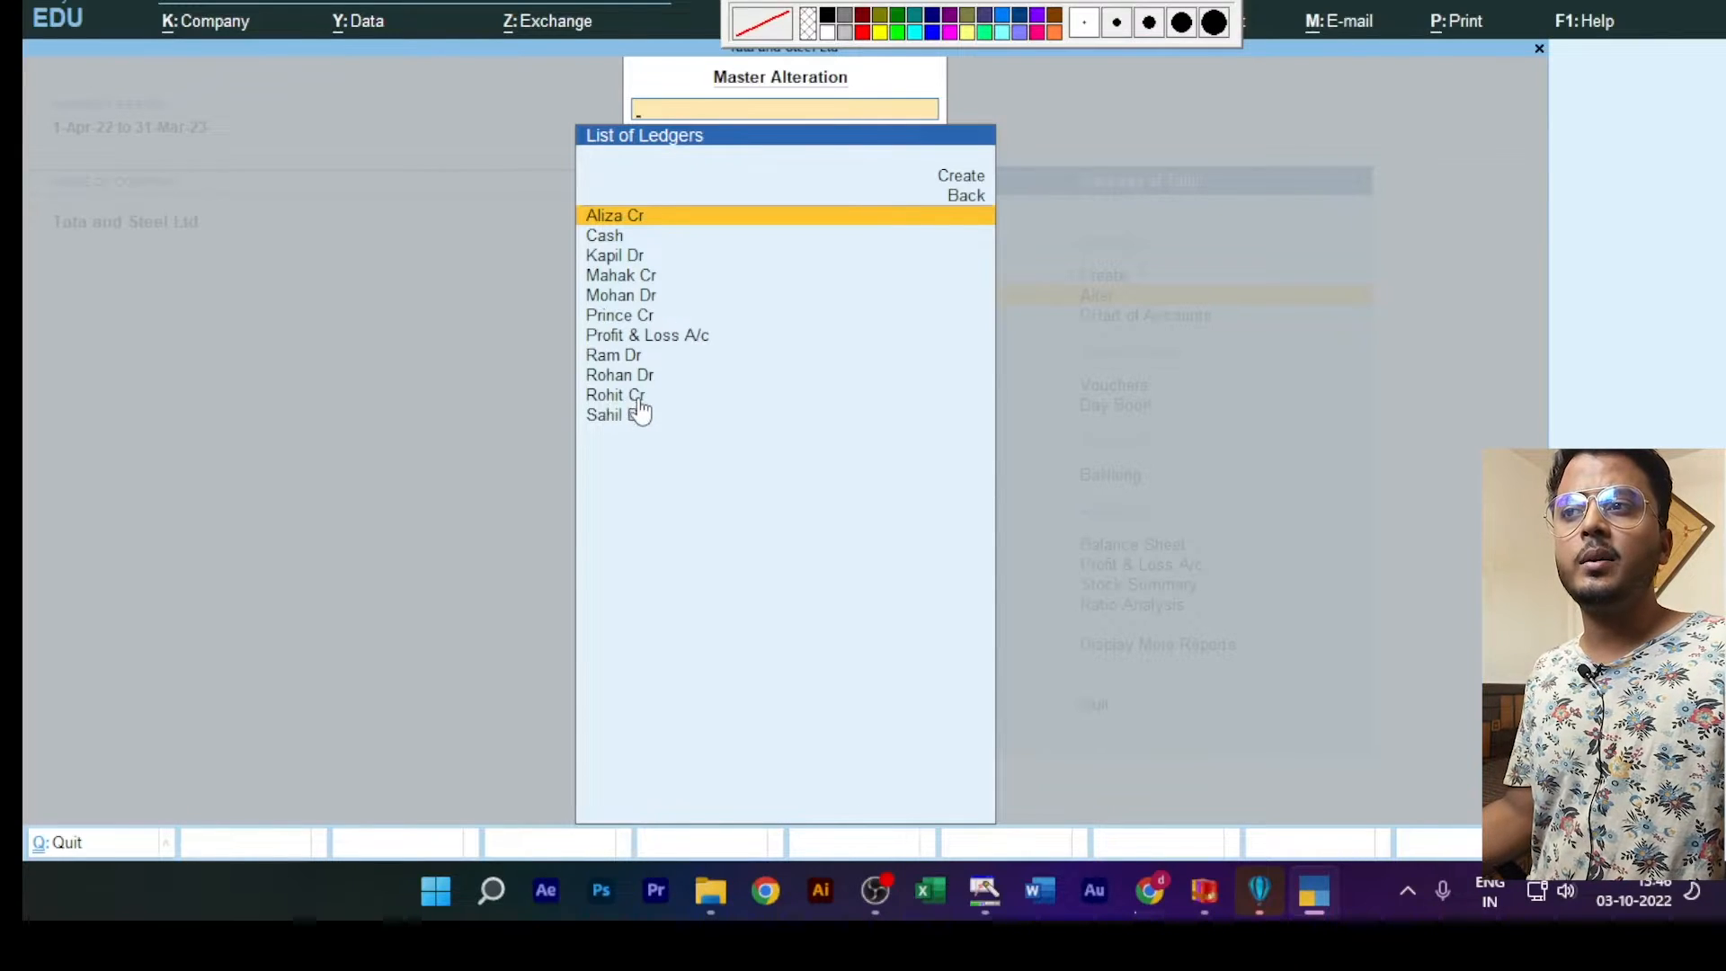
pyautogui.press('Escape')
pyautogui.press('Escape')
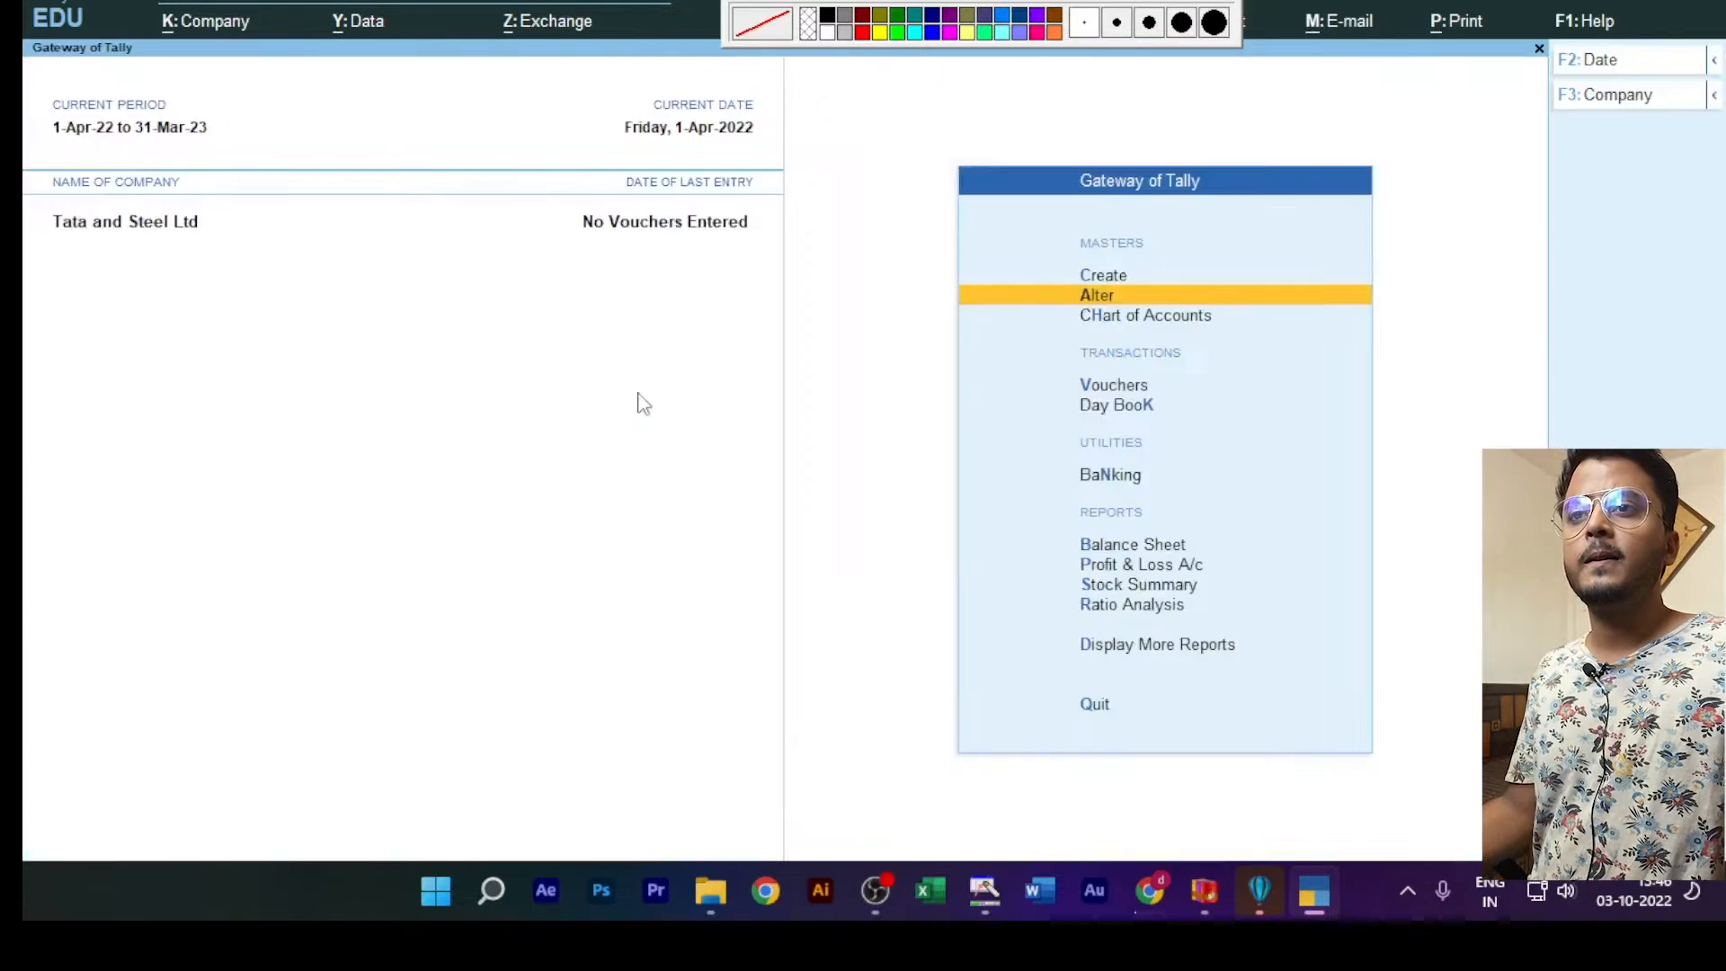
# Step: Open the first customer ledger ending in "Dr" for alteration and delete it, confirming the deletion
pyautogui.click(1084, 297)
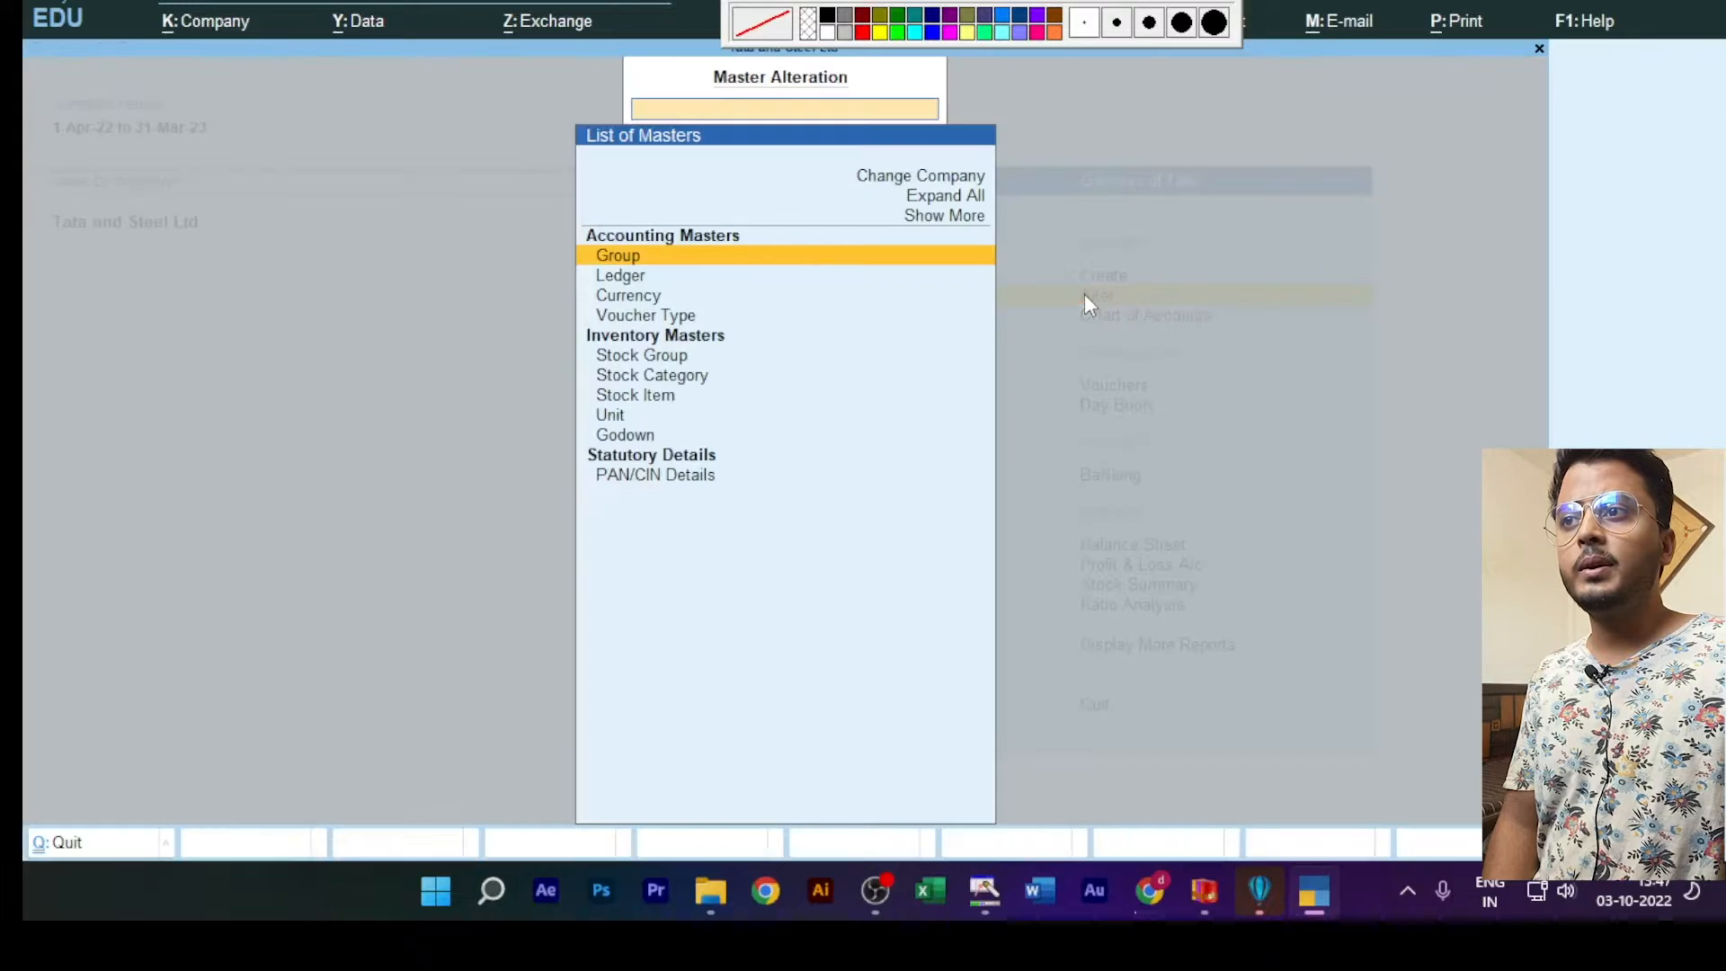
pyautogui.click(630, 286)
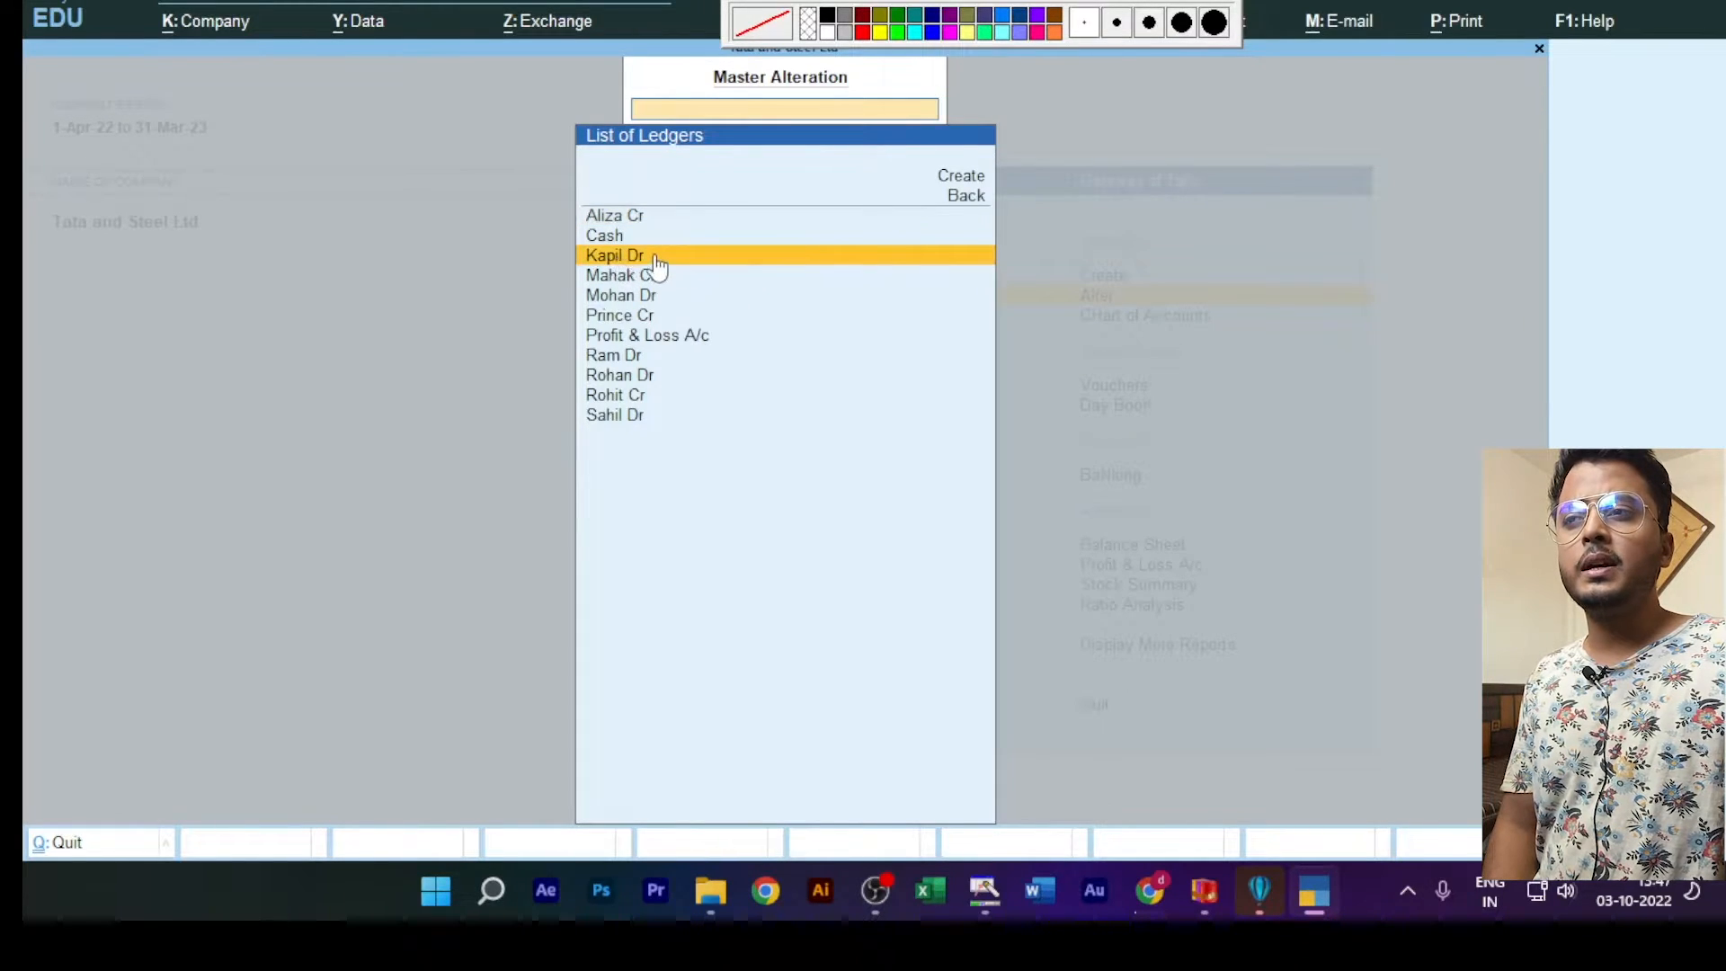
pyautogui.click(656, 260)
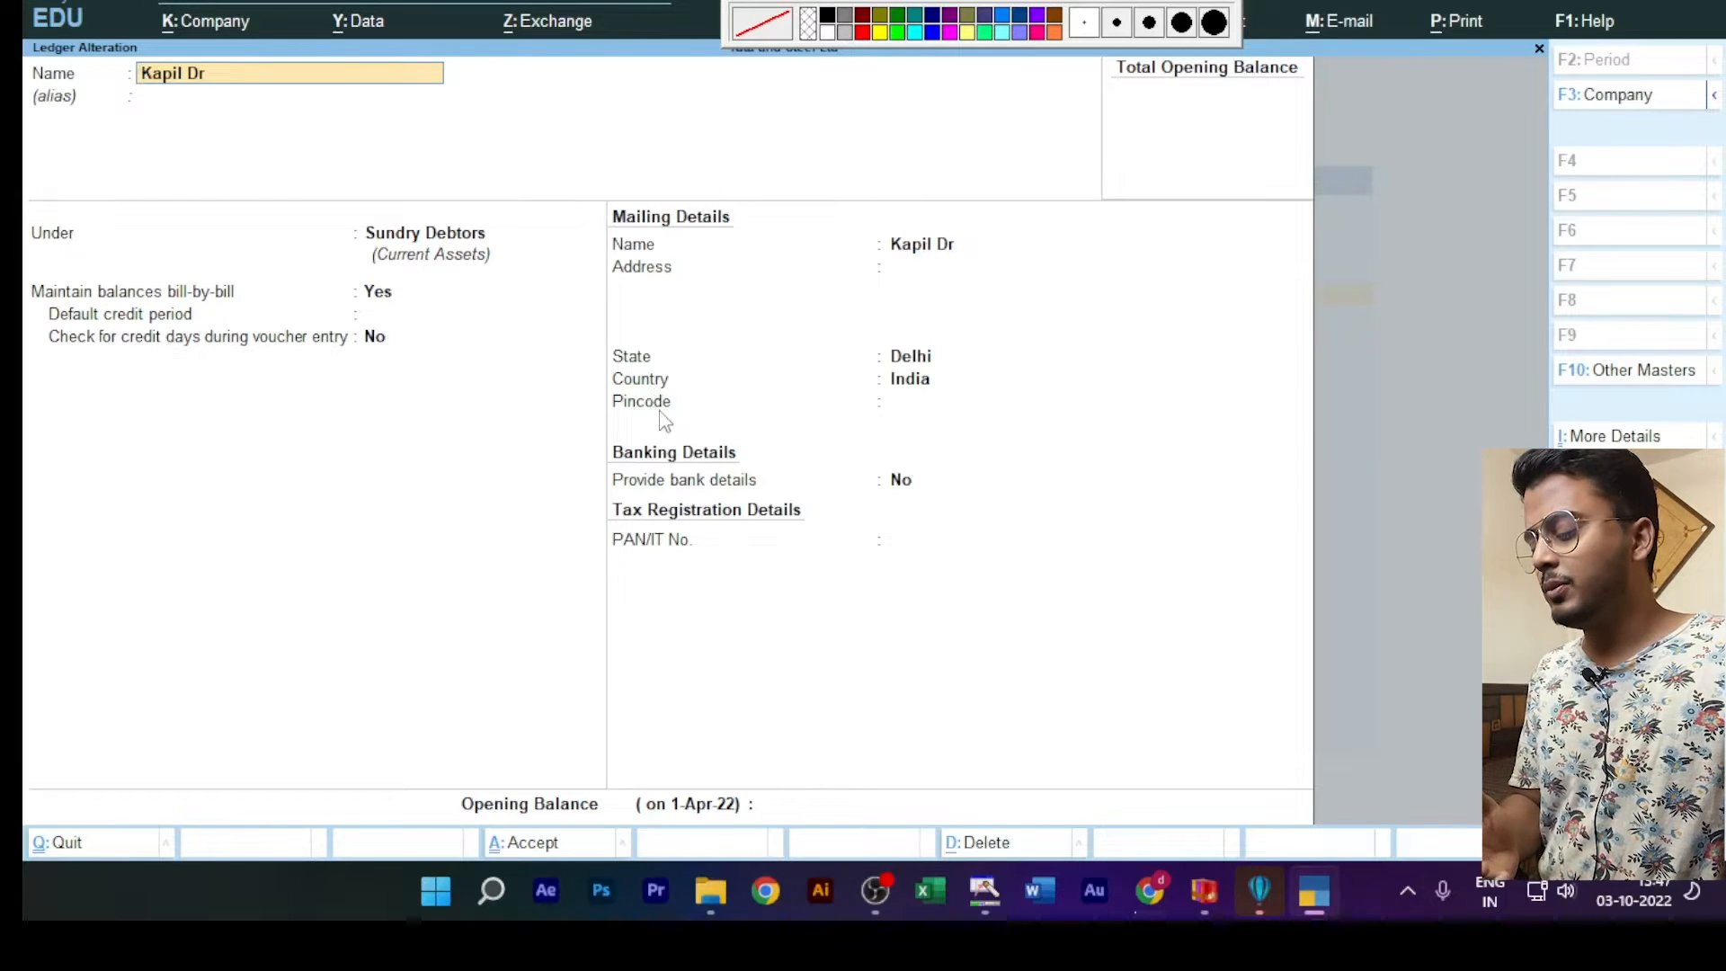
pyautogui.press('ctrl')
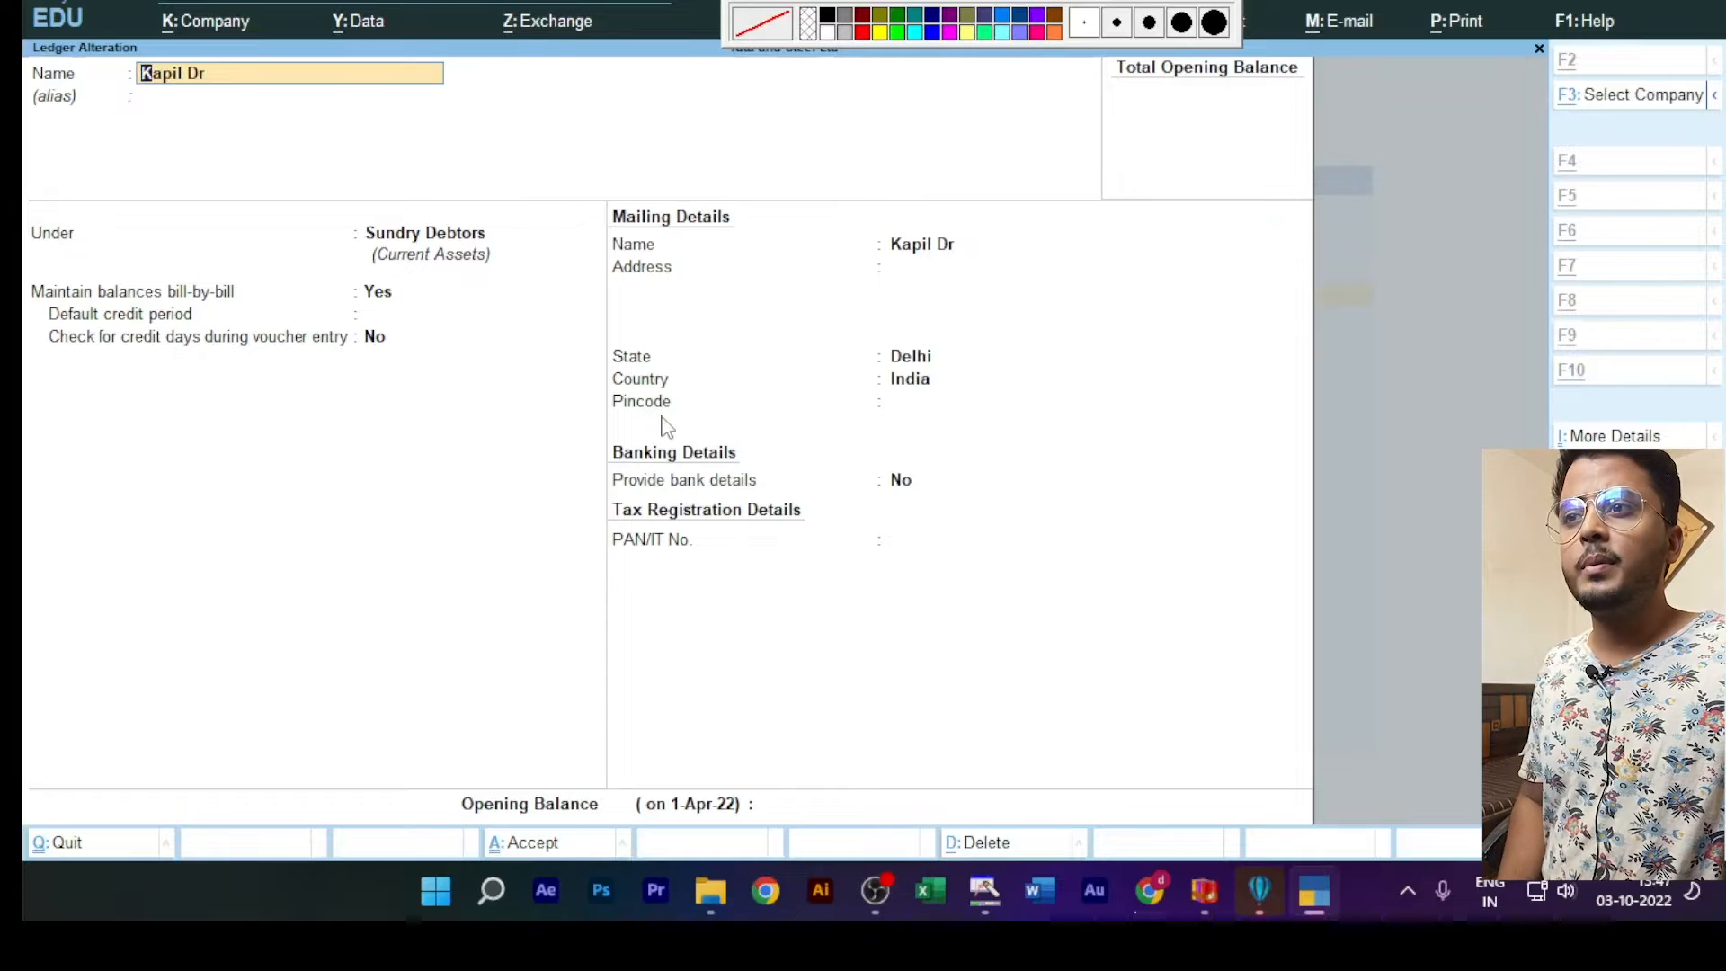
pyautogui.hotkey('alt', 'd')
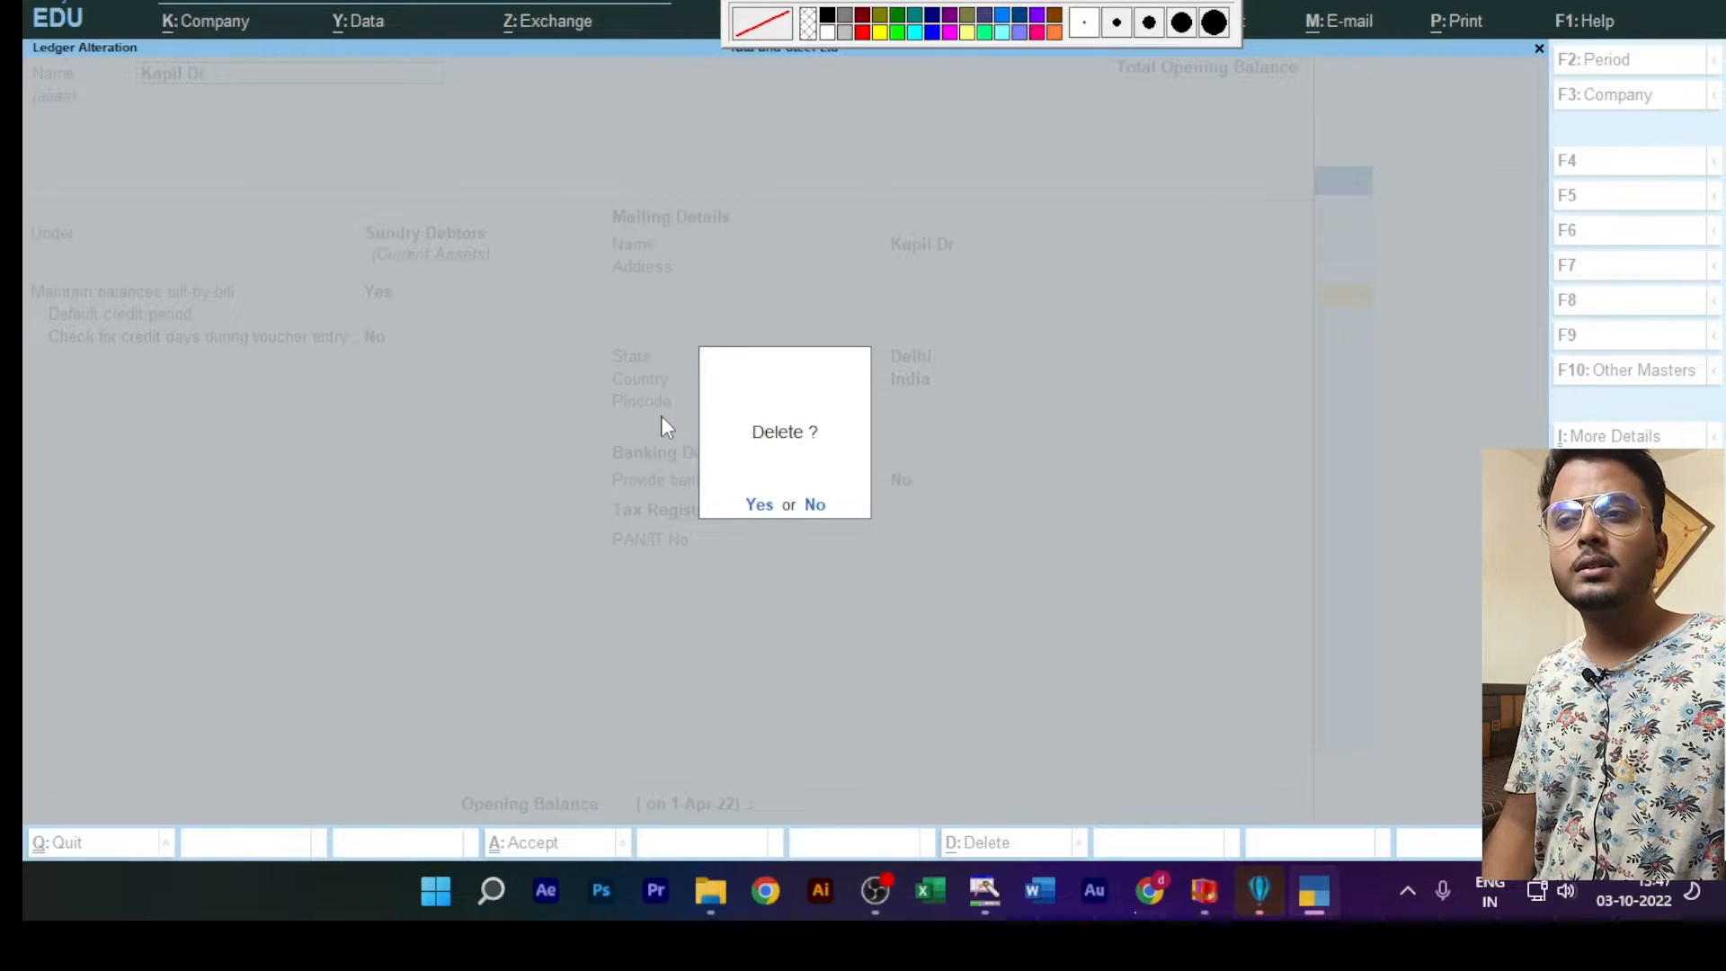
pyautogui.click(760, 514)
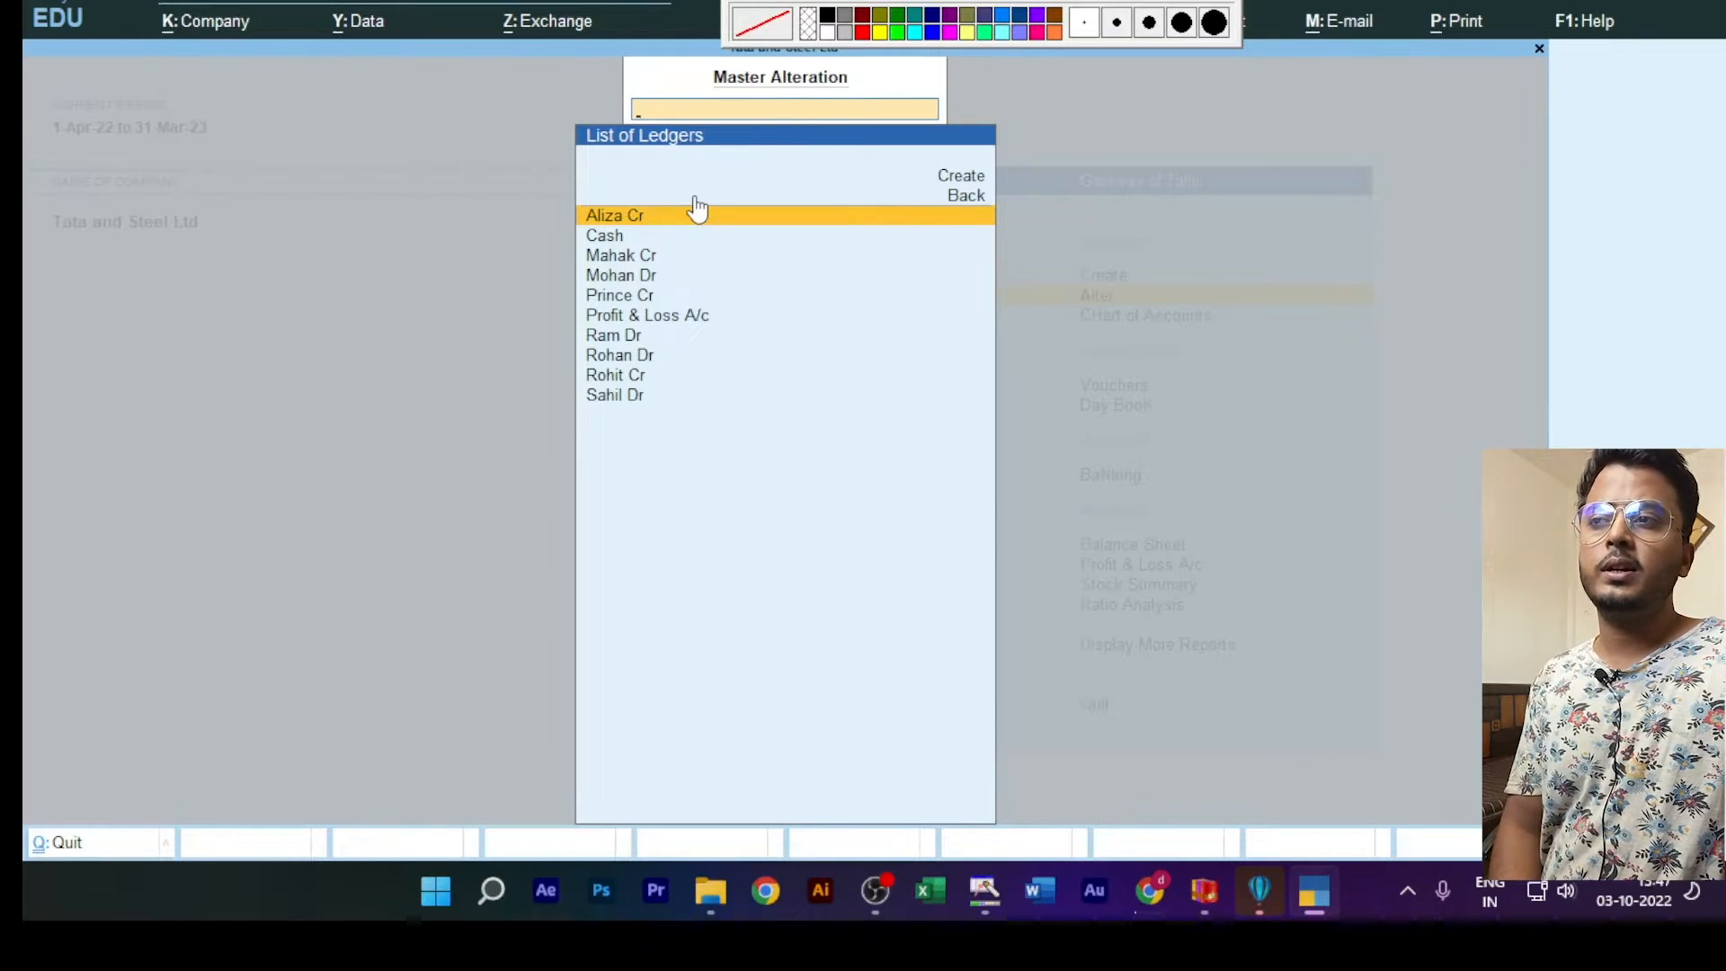
pyautogui.click(625, 284)
pyautogui.click(624, 284)
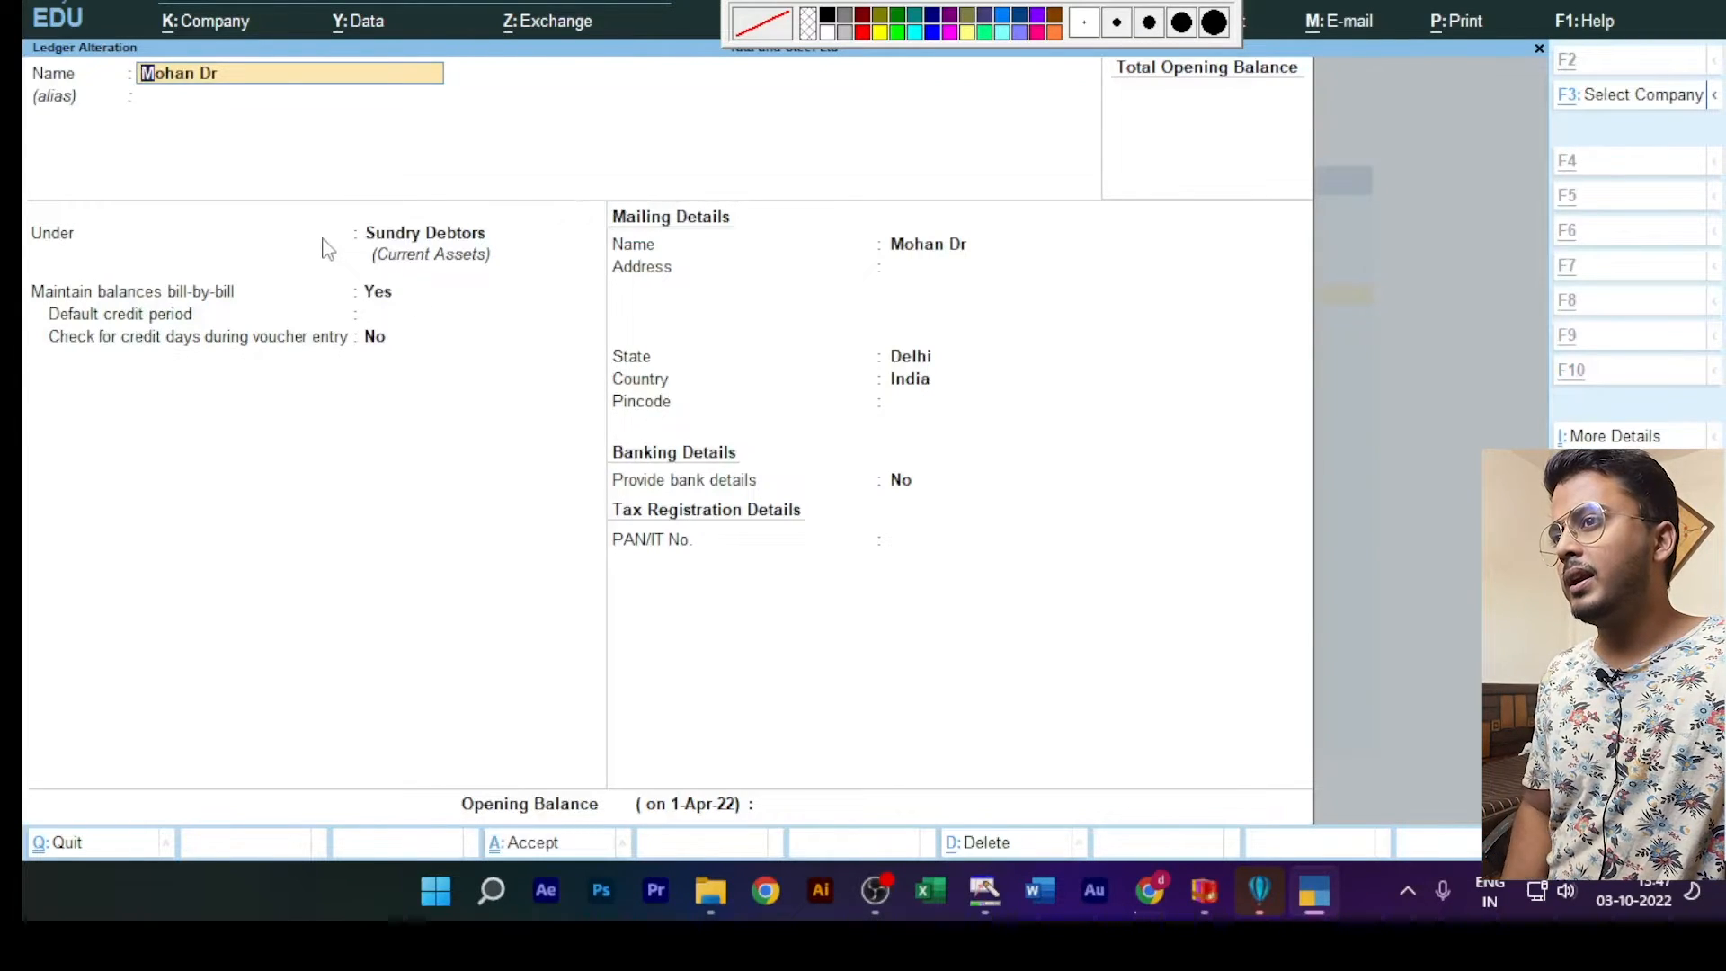
pyautogui.hotkey('alt', 'd')
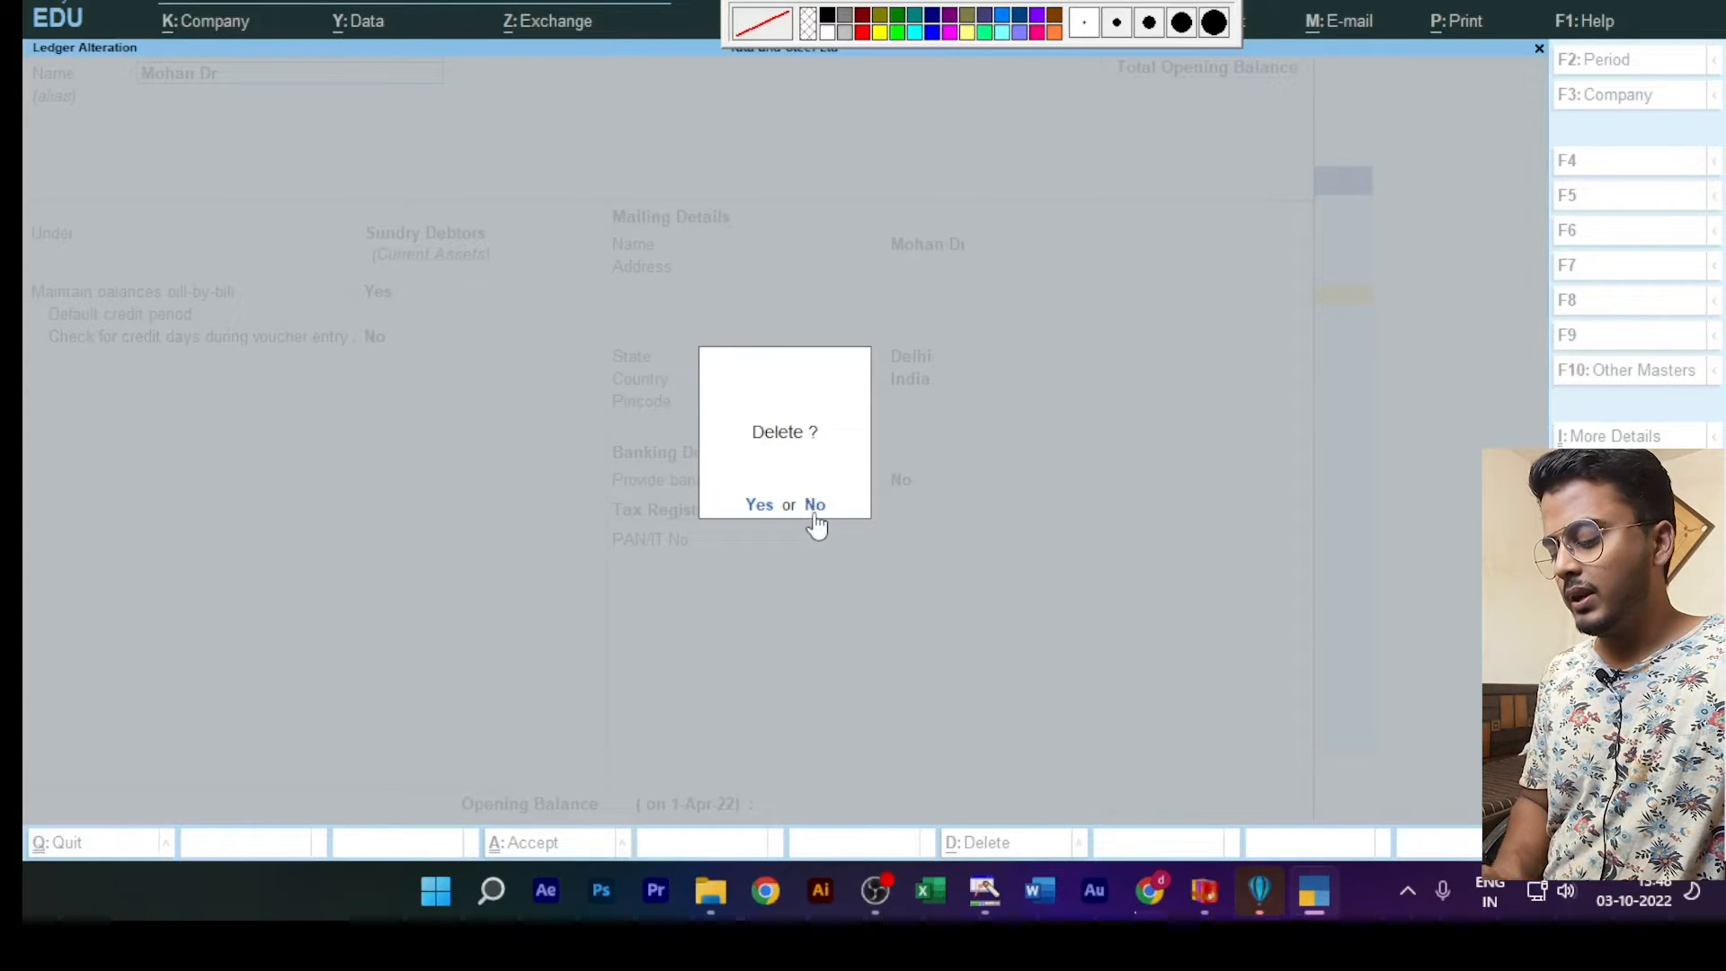
pyautogui.press('n')
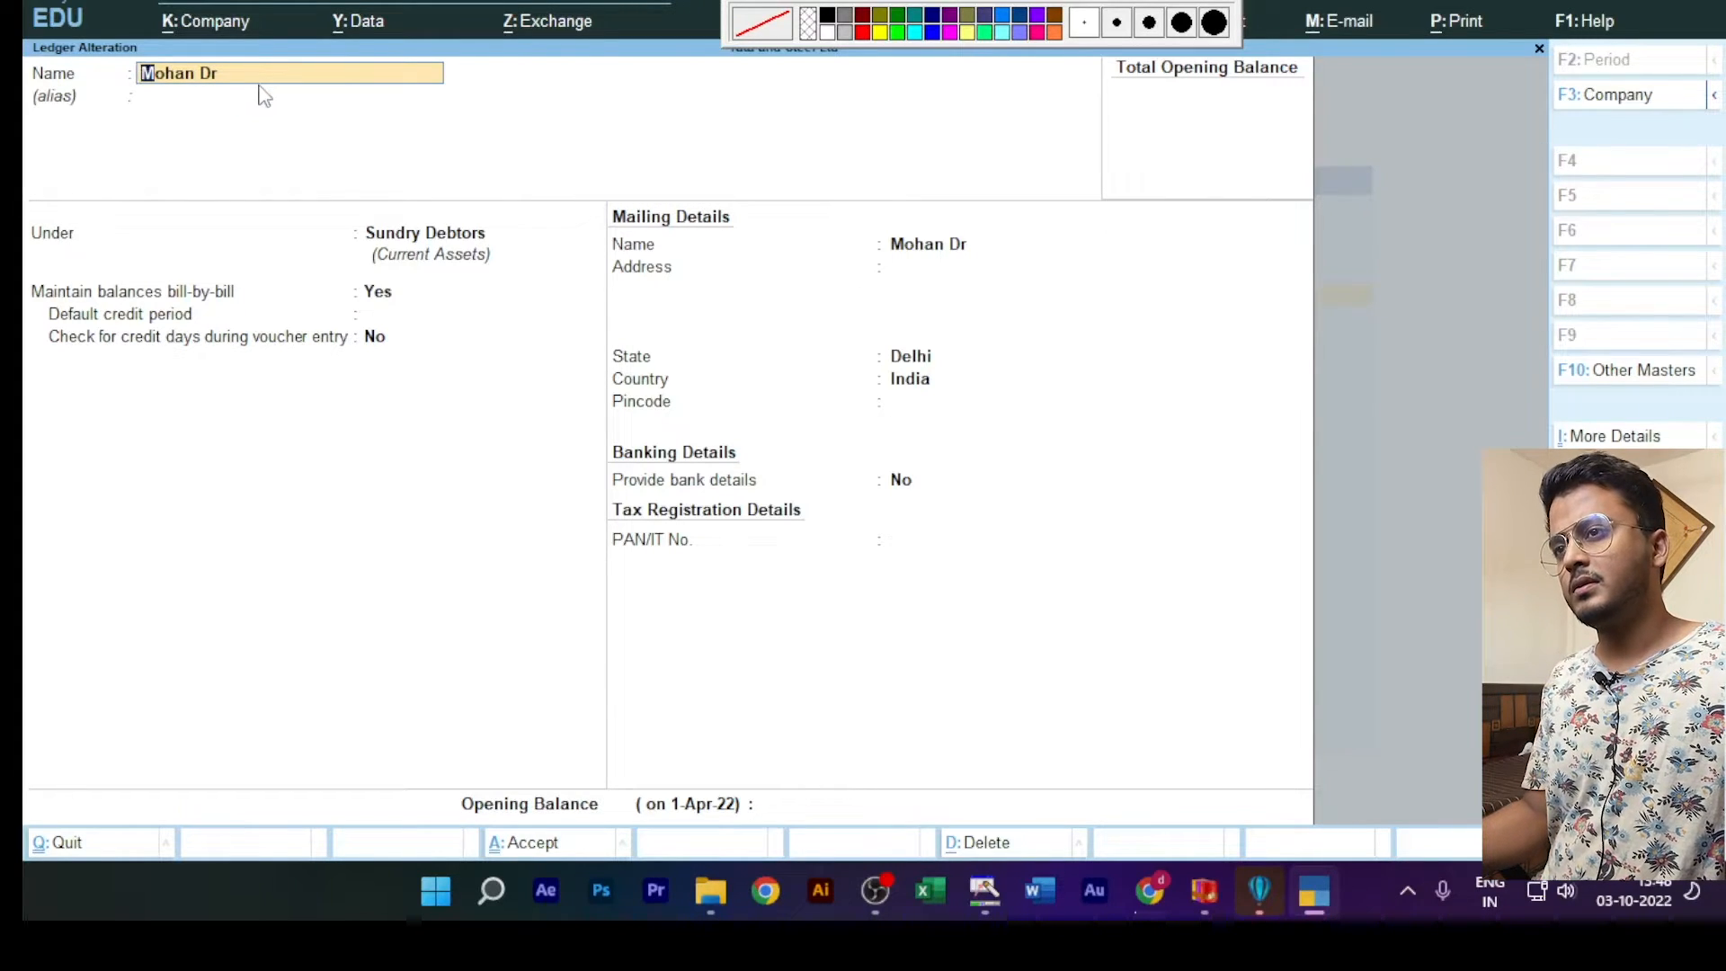
pyautogui.press('BackSpace')
pyautogui.press('Escape')
pyautogui.press('y')
pyautogui.press('Escape')
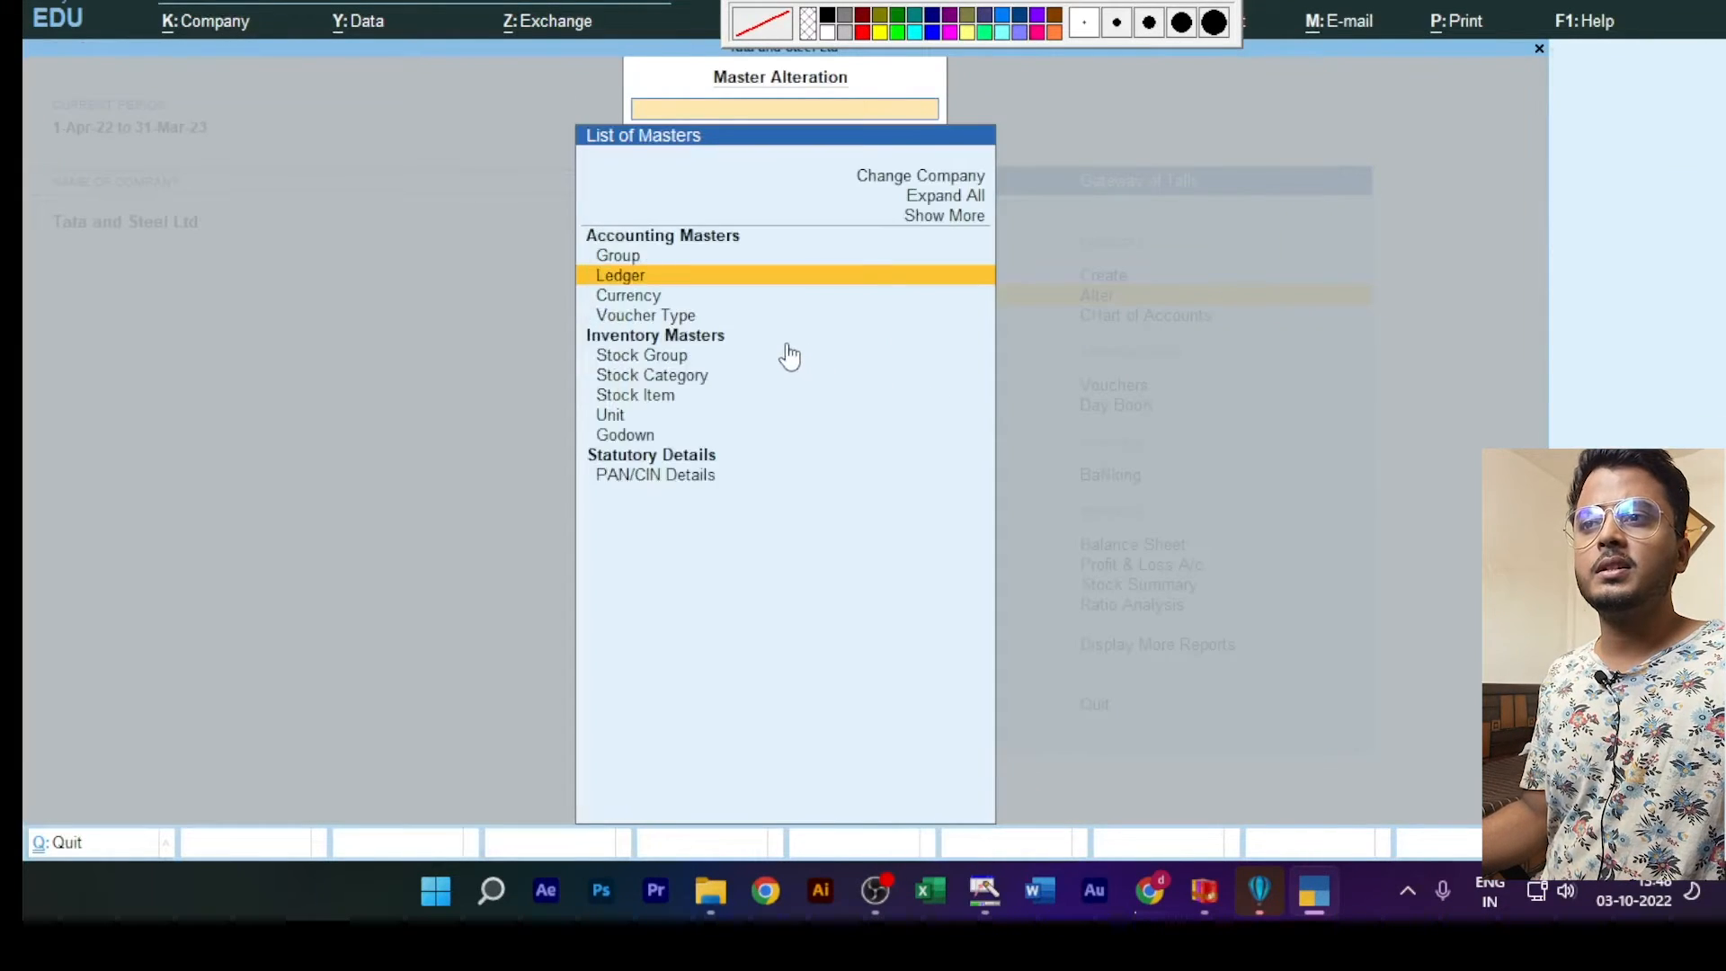
# Step: Return to the Gateway of Tally and start a new ledger named Salary, leaving the alias blank
pyautogui.press('Escape')
pyautogui.press('Up')
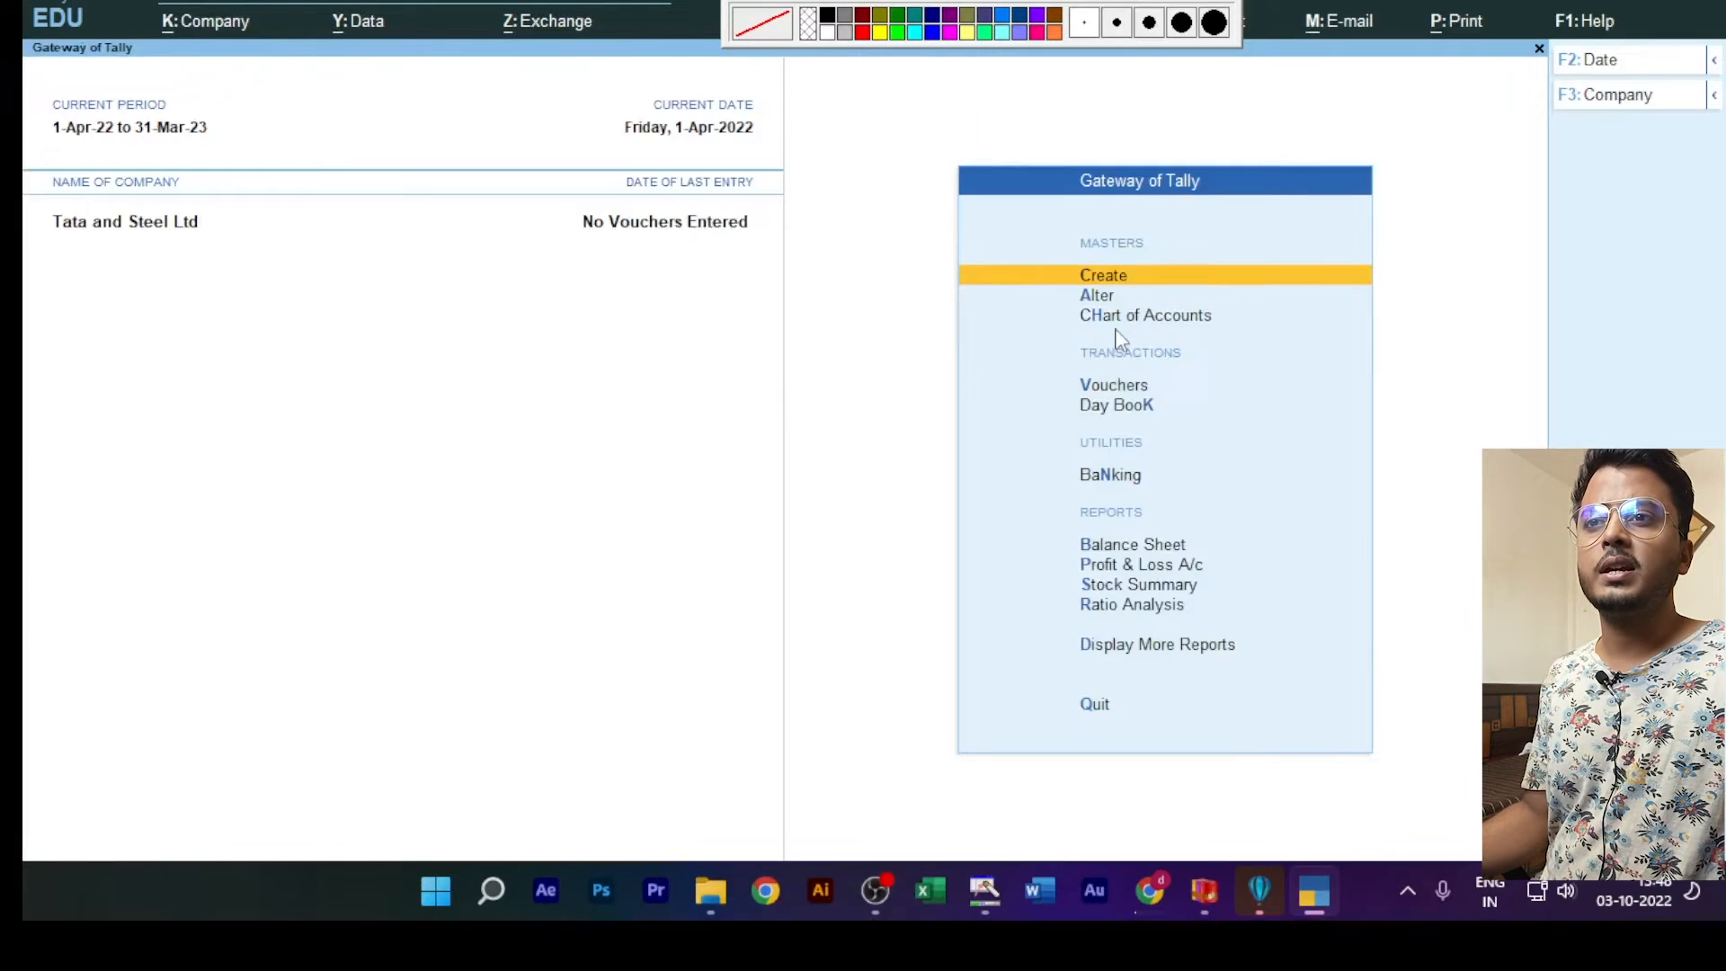
pyautogui.click(1104, 279)
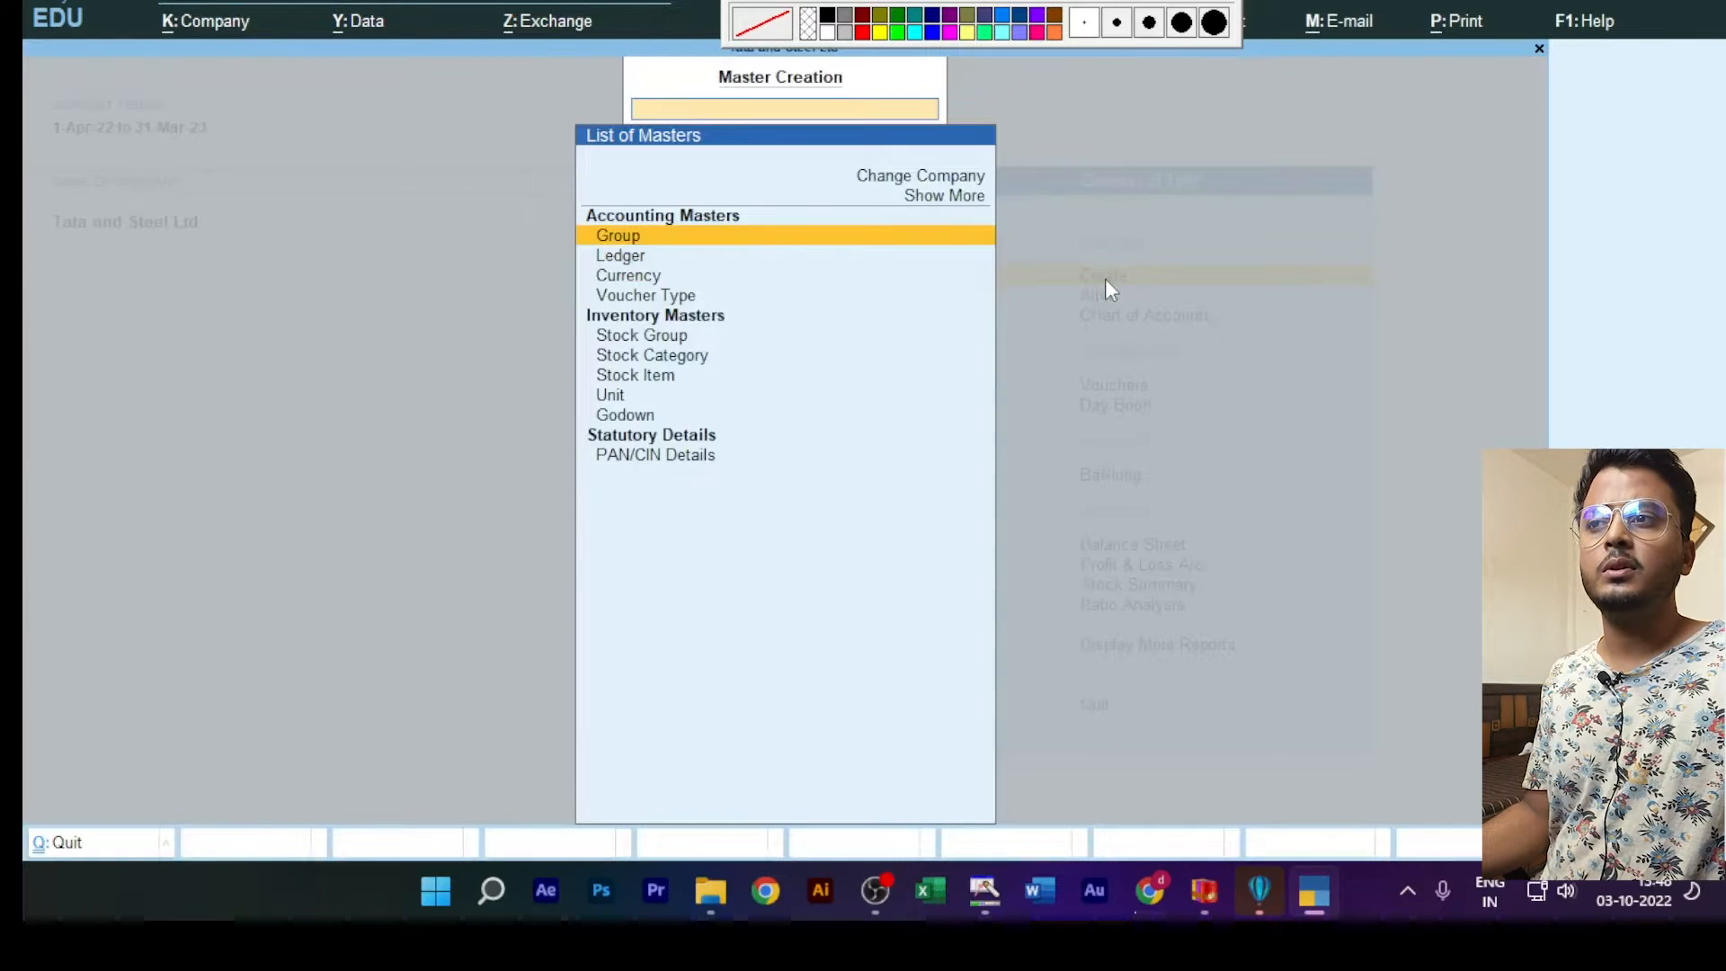
pyautogui.click(622, 258)
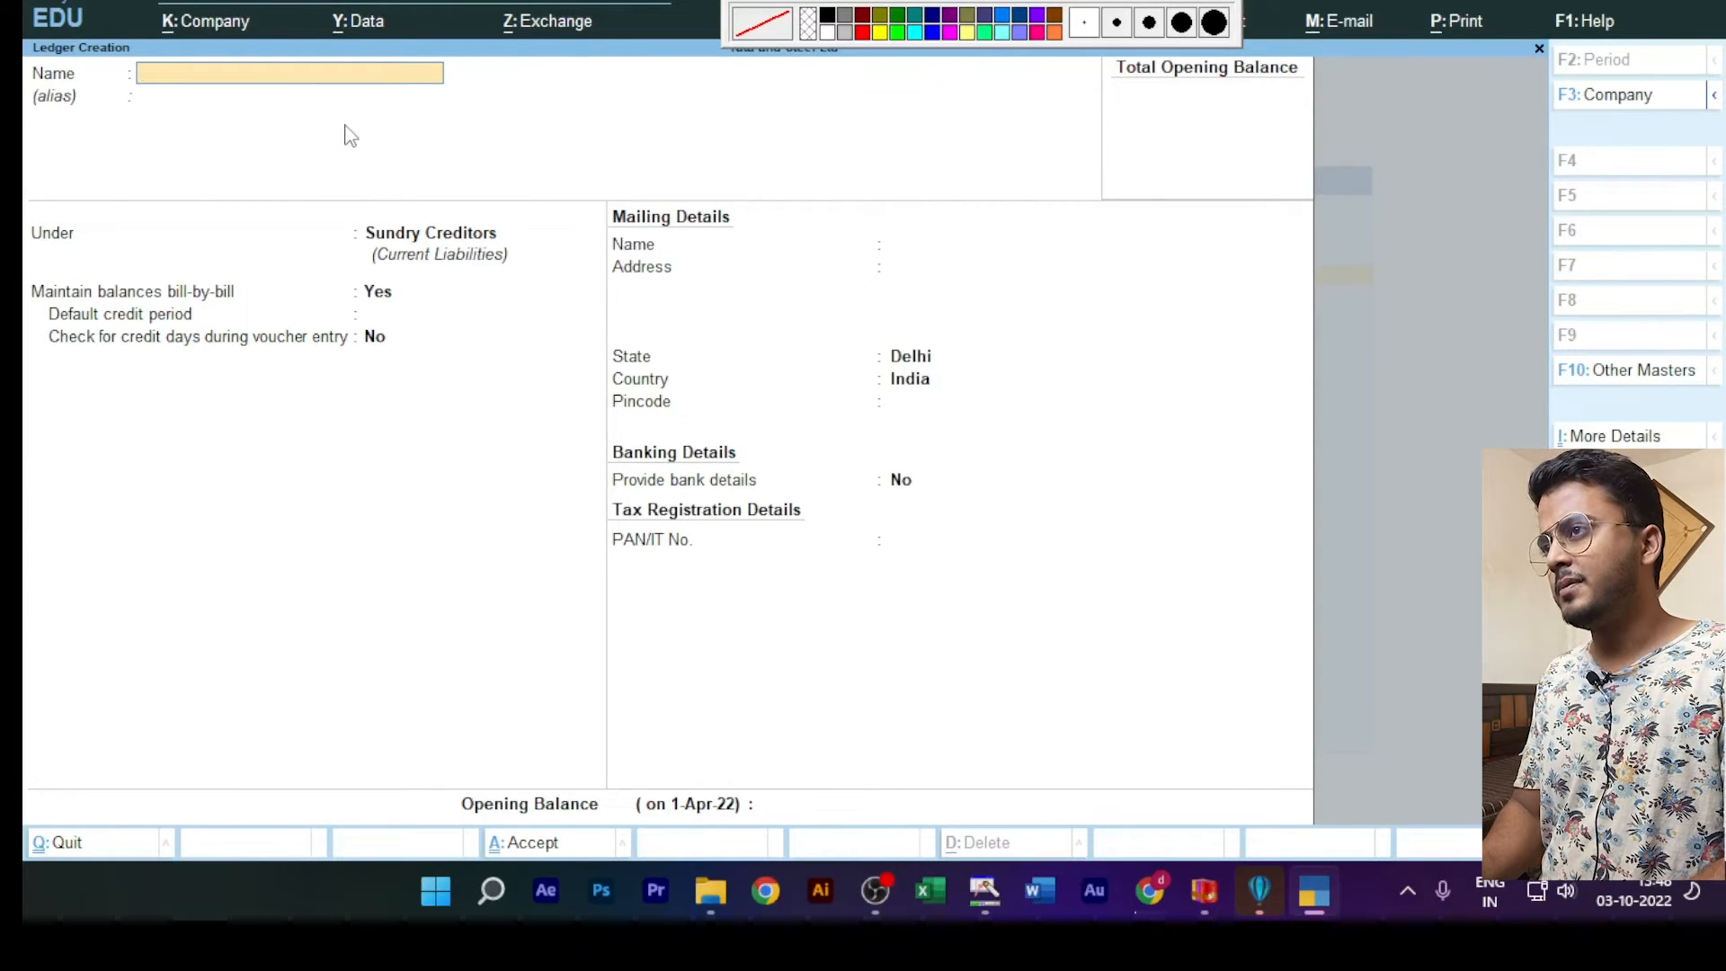
pyautogui.write('Salary')
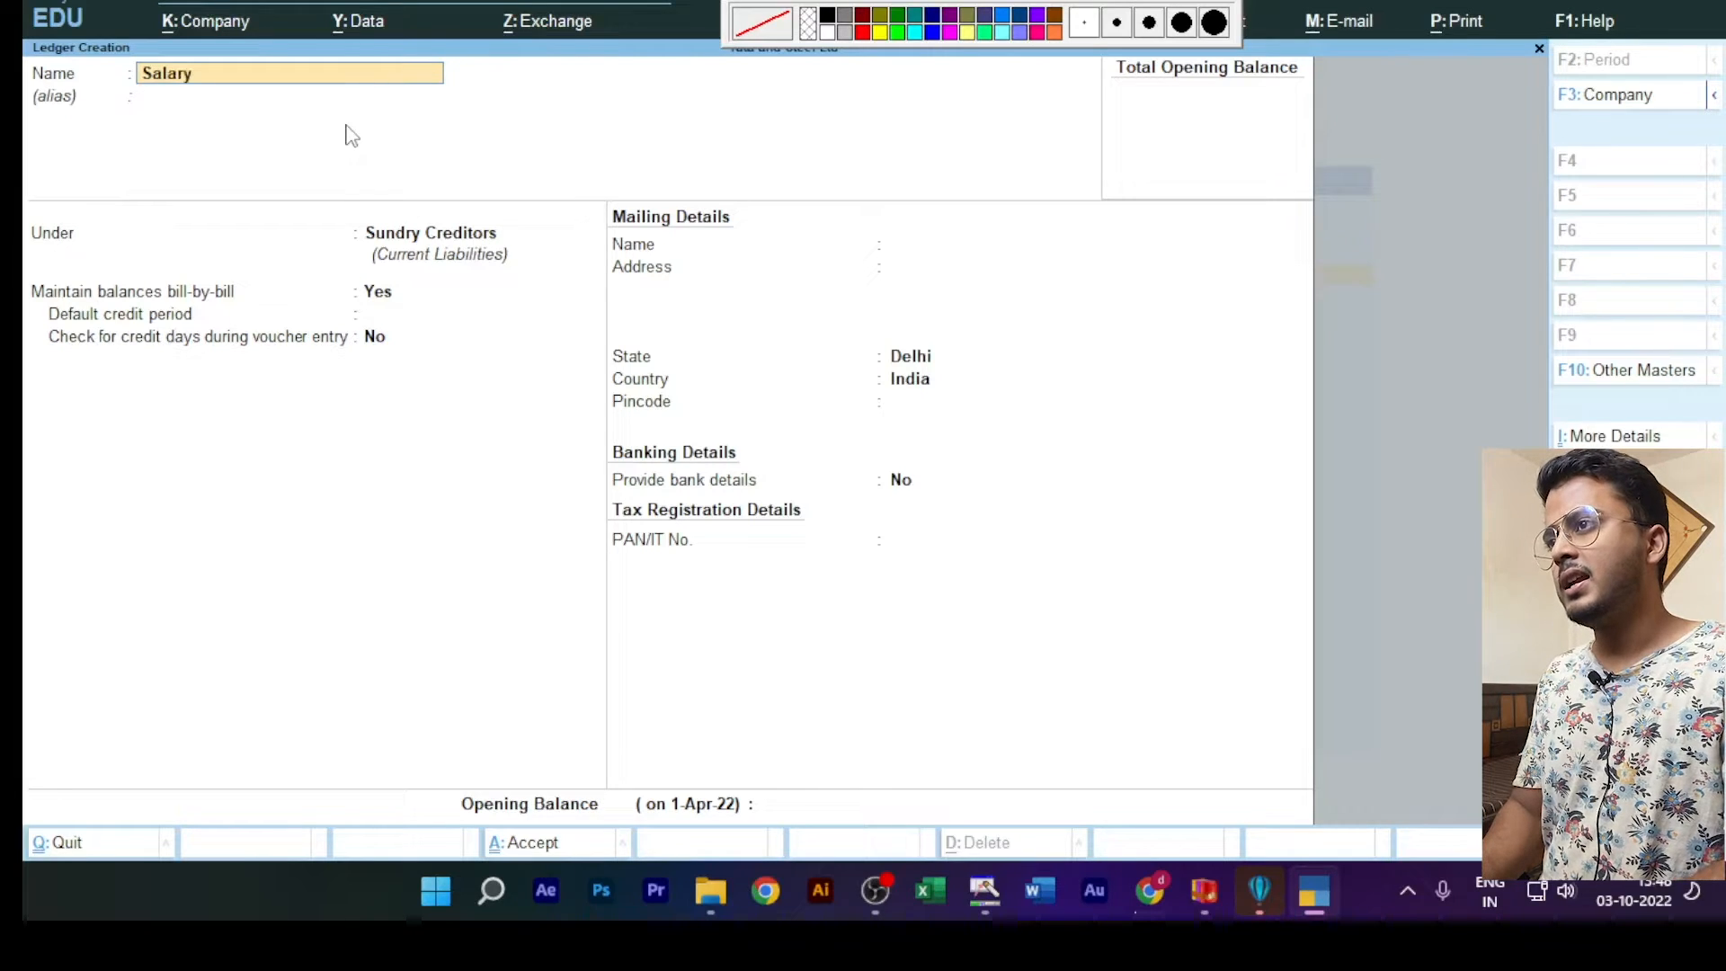
pyautogui.press('Return')
pyautogui.press('Return')
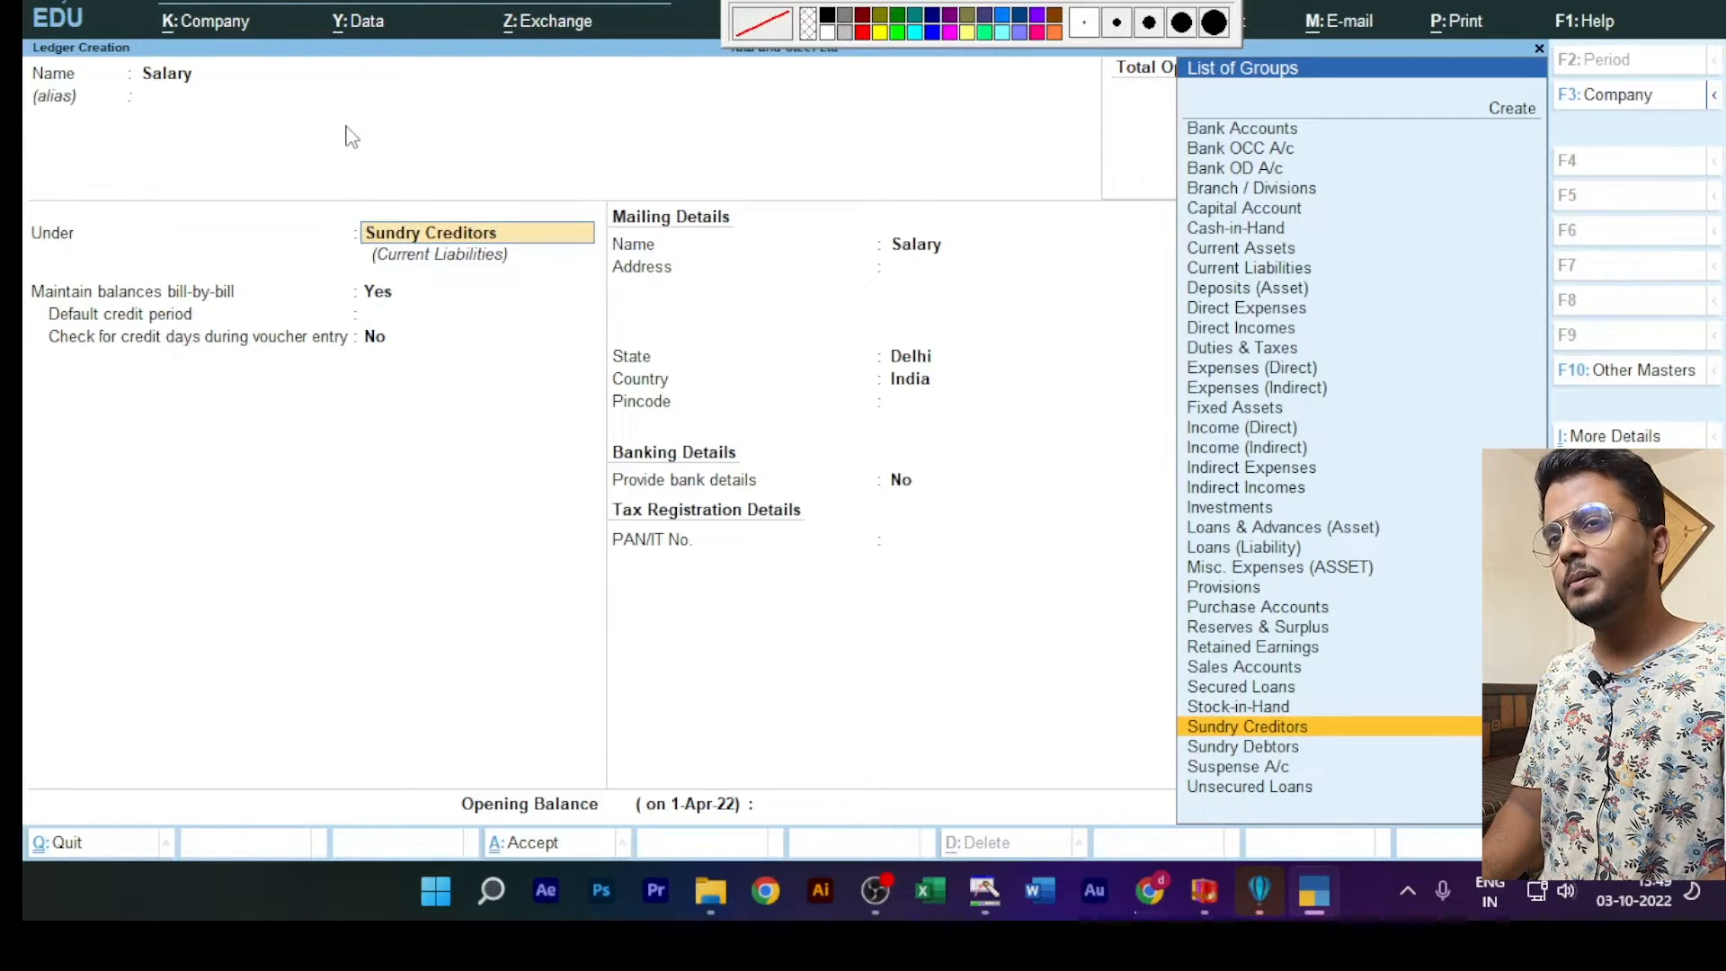
# Step: Assign the Salary ledger to the Indirect Expenses group and set its type of ledger to Not Applicable
pyautogui.write('Indi')
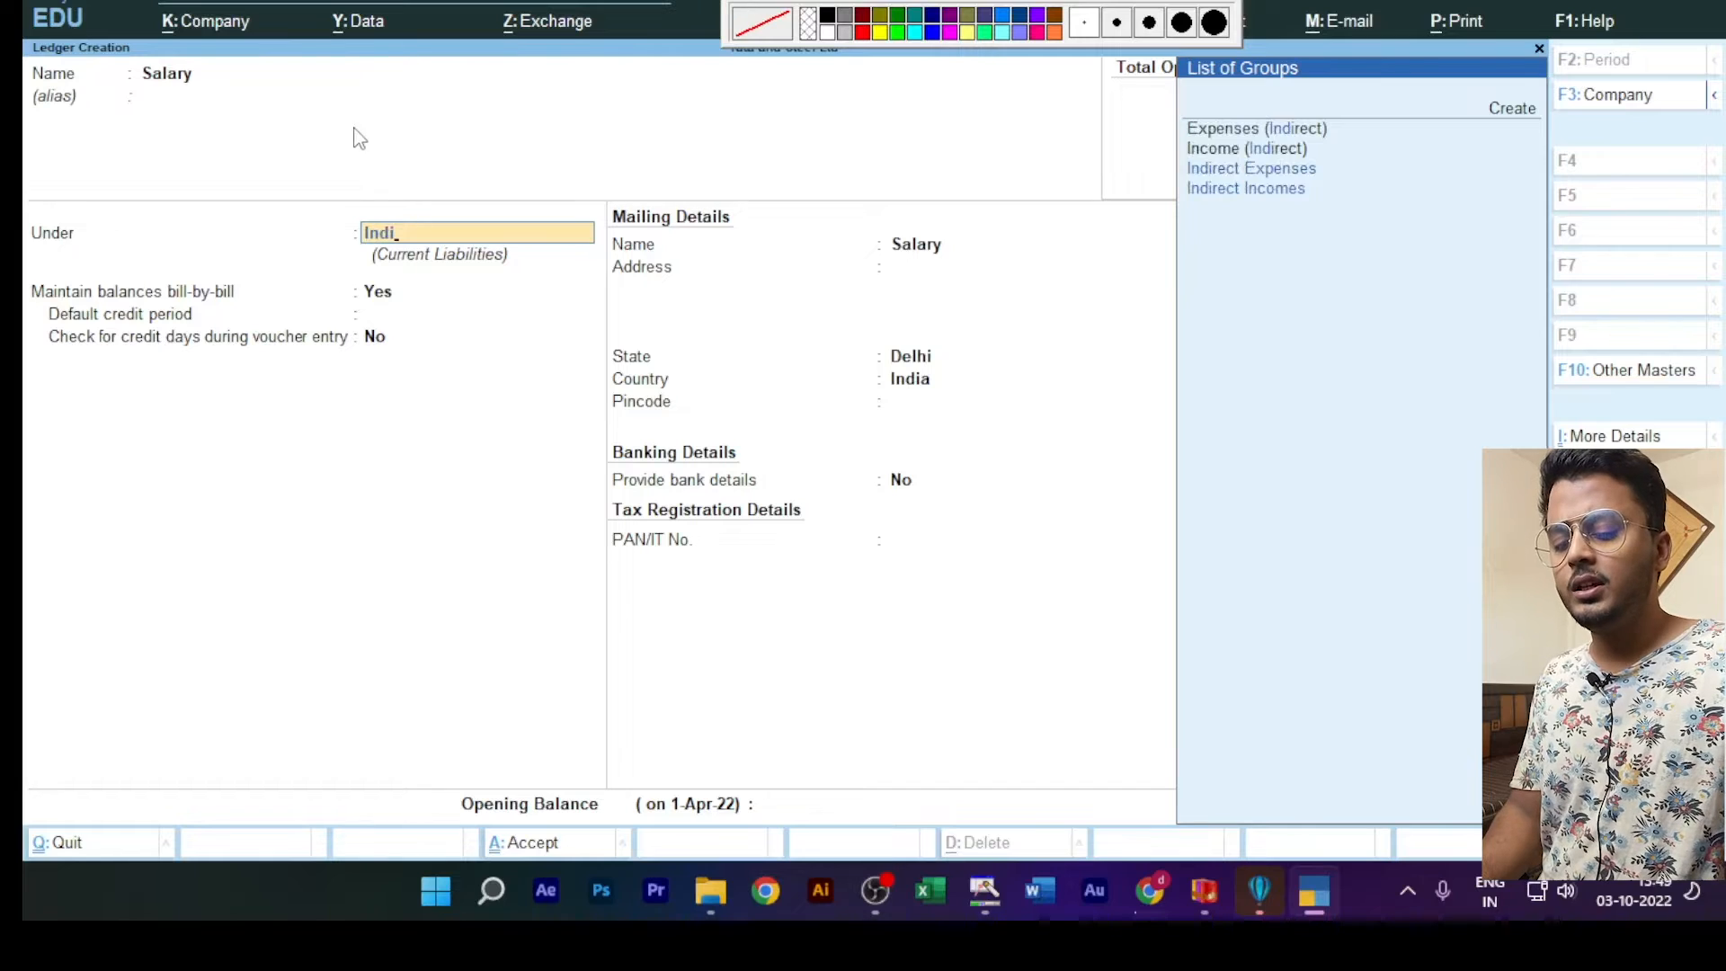
pyautogui.press('Up')
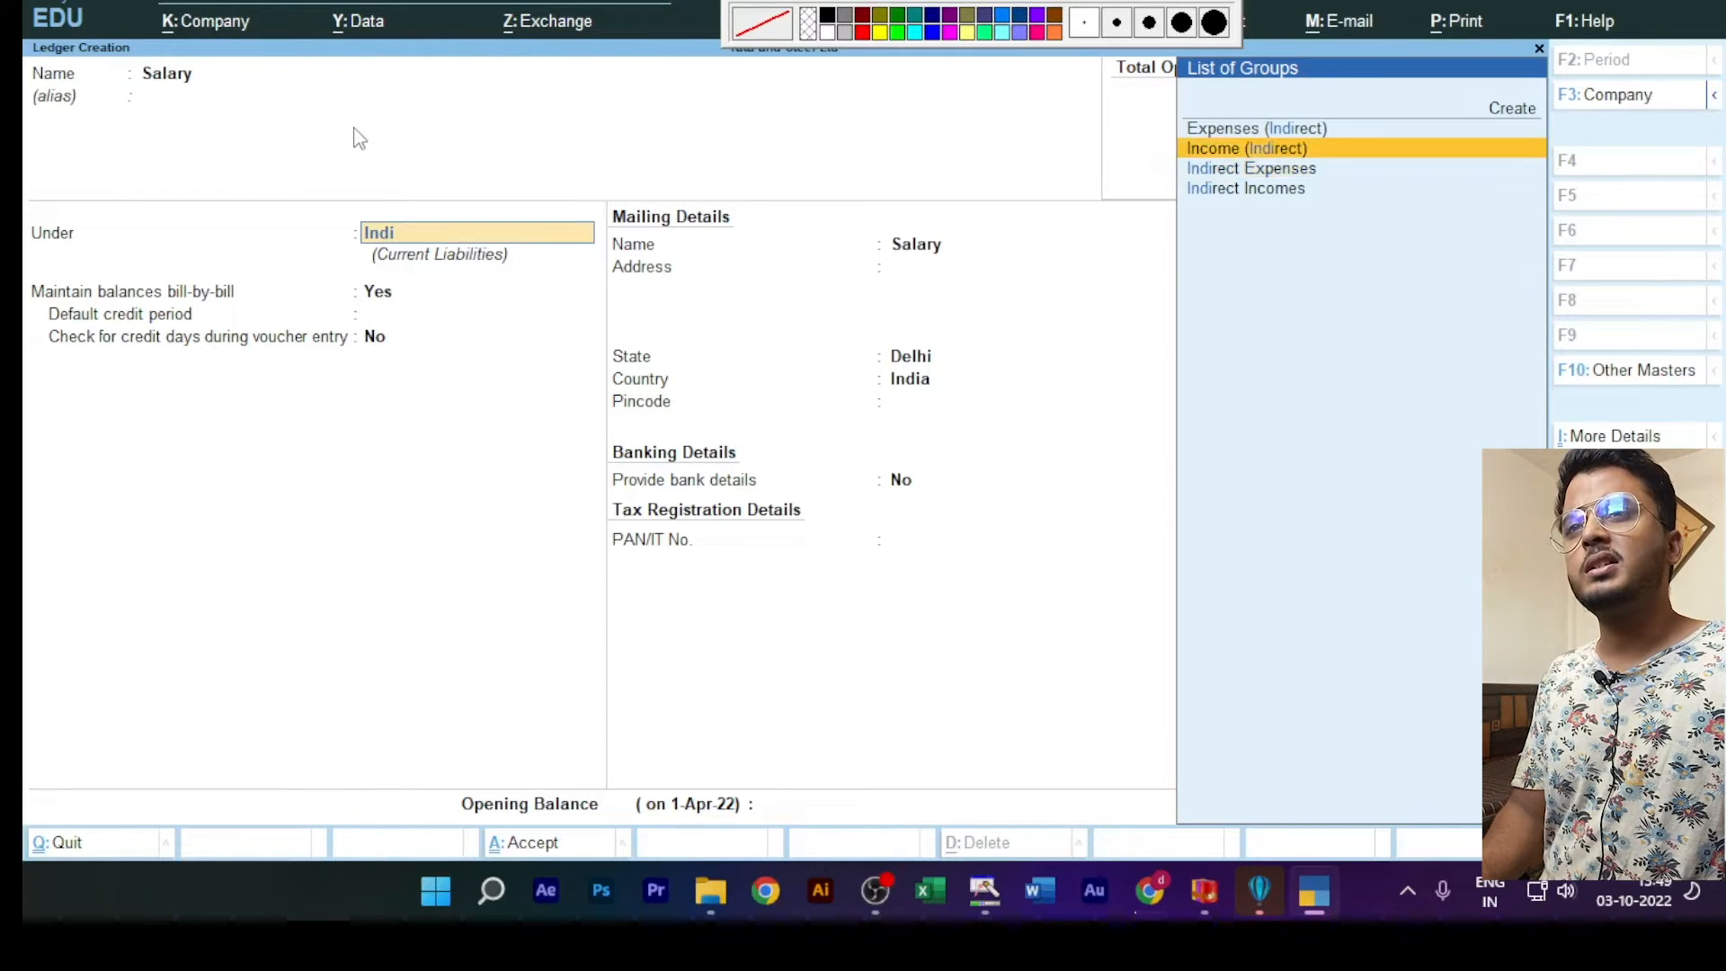
pyautogui.press('Down')
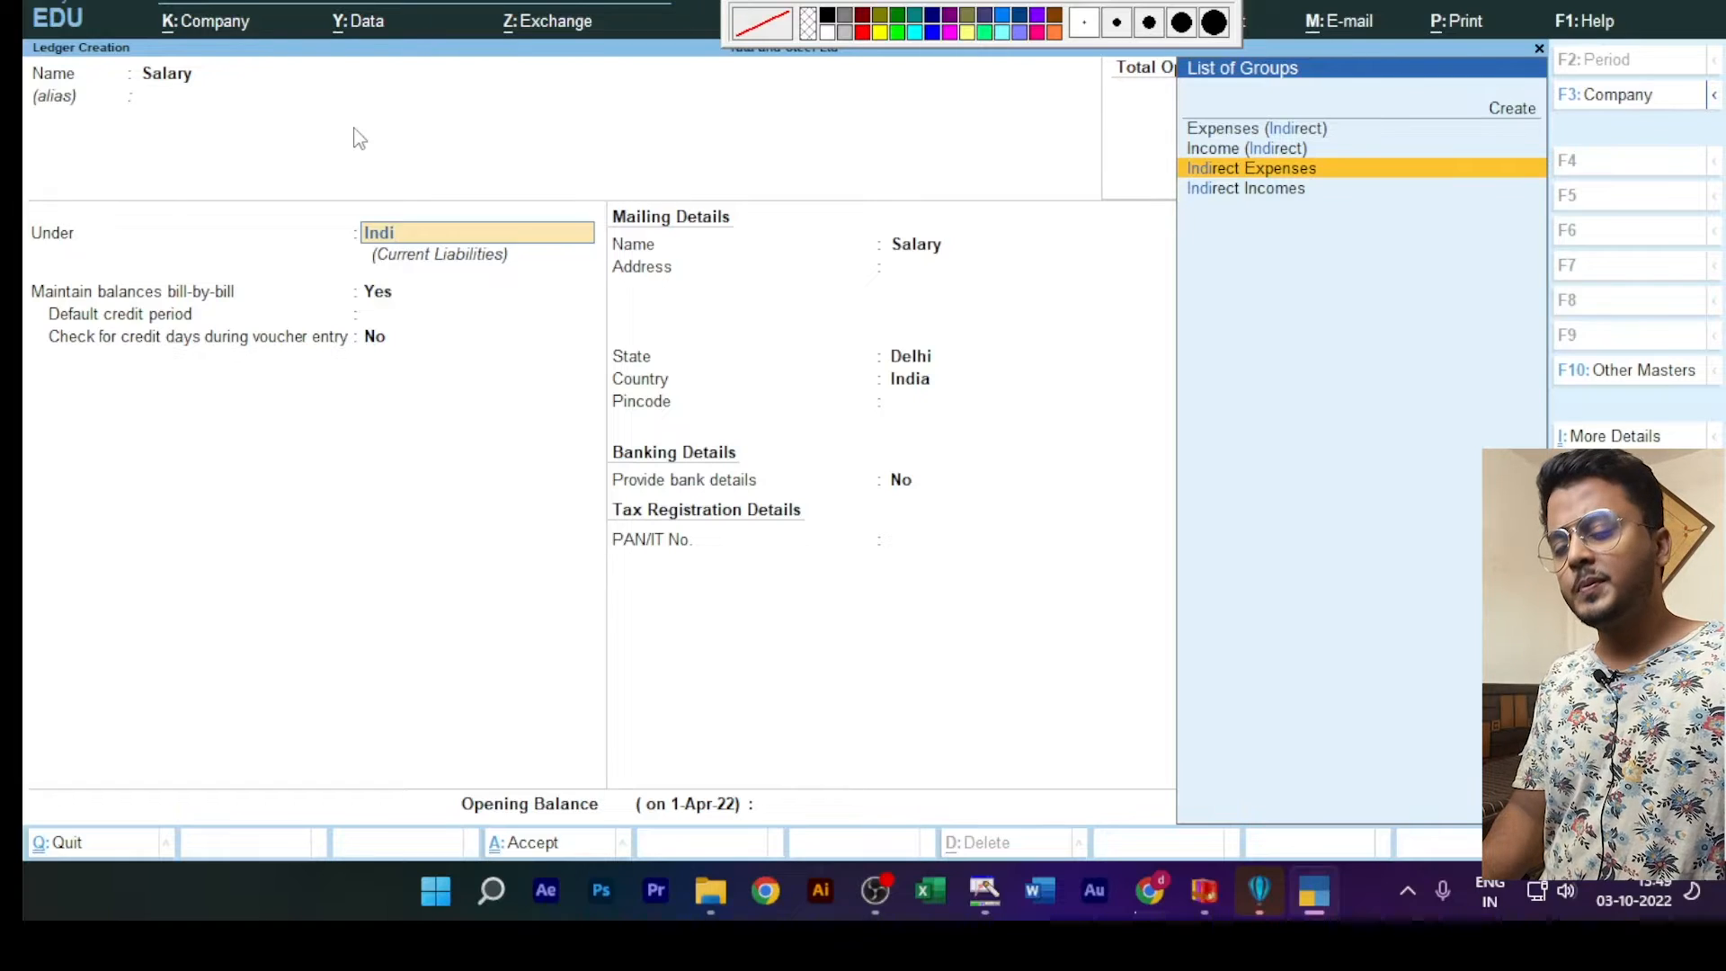
pyautogui.press('Return')
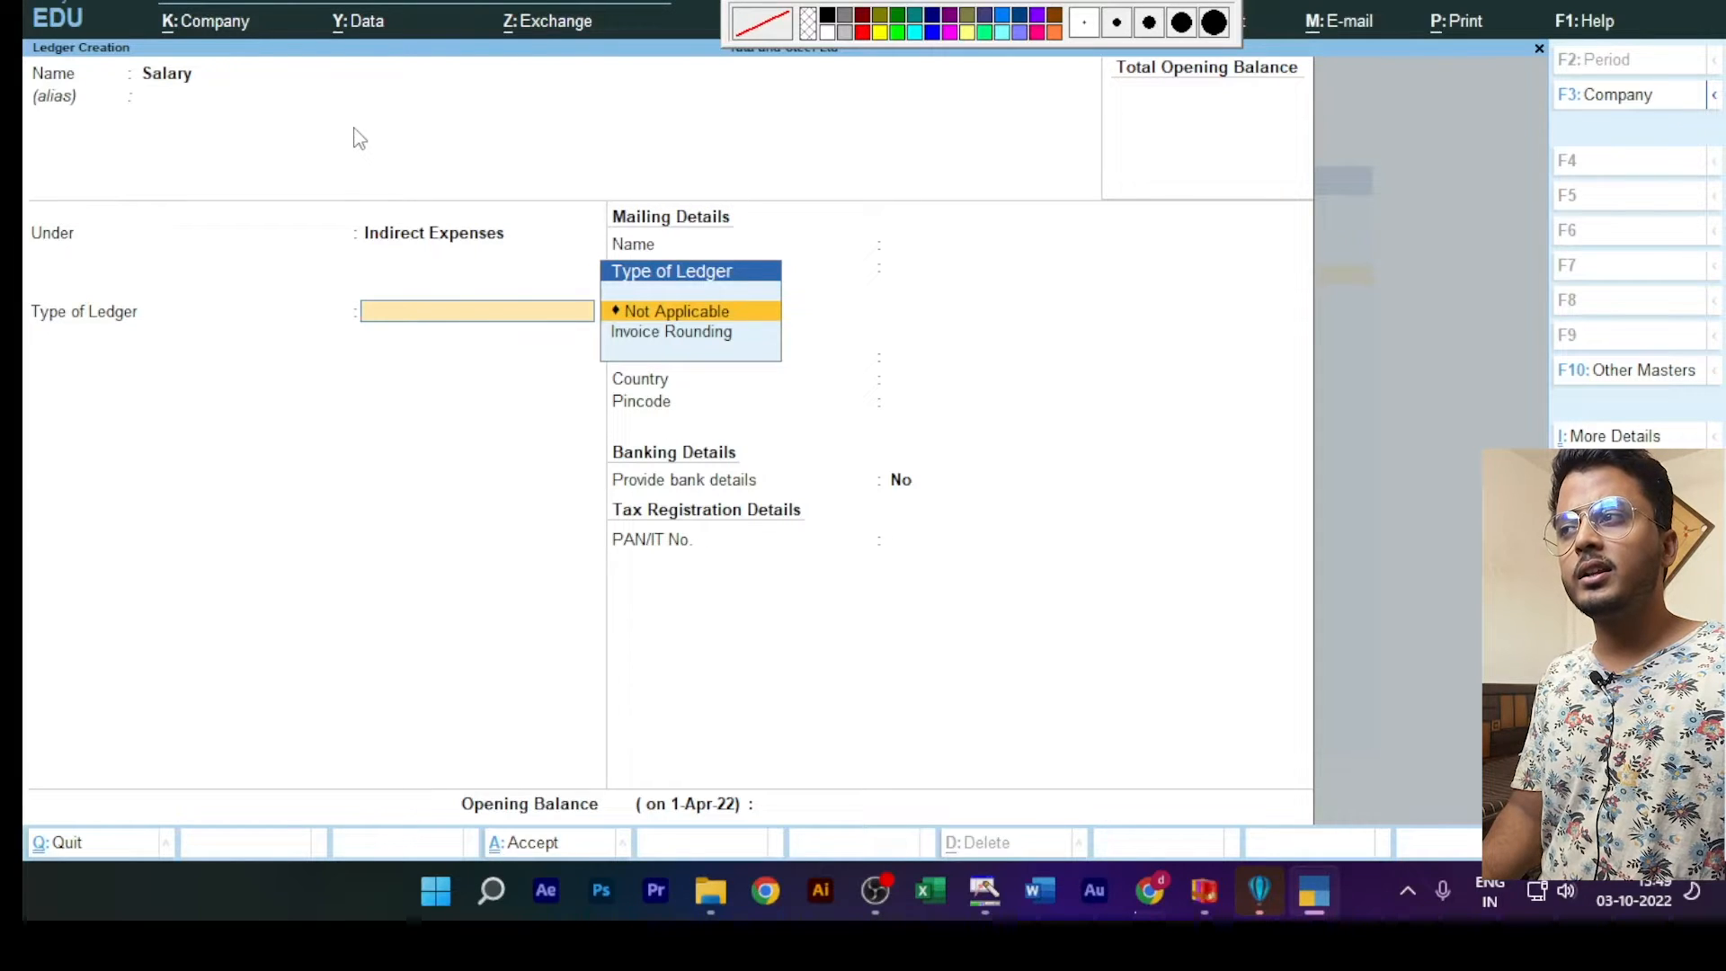
pyautogui.press('Return')
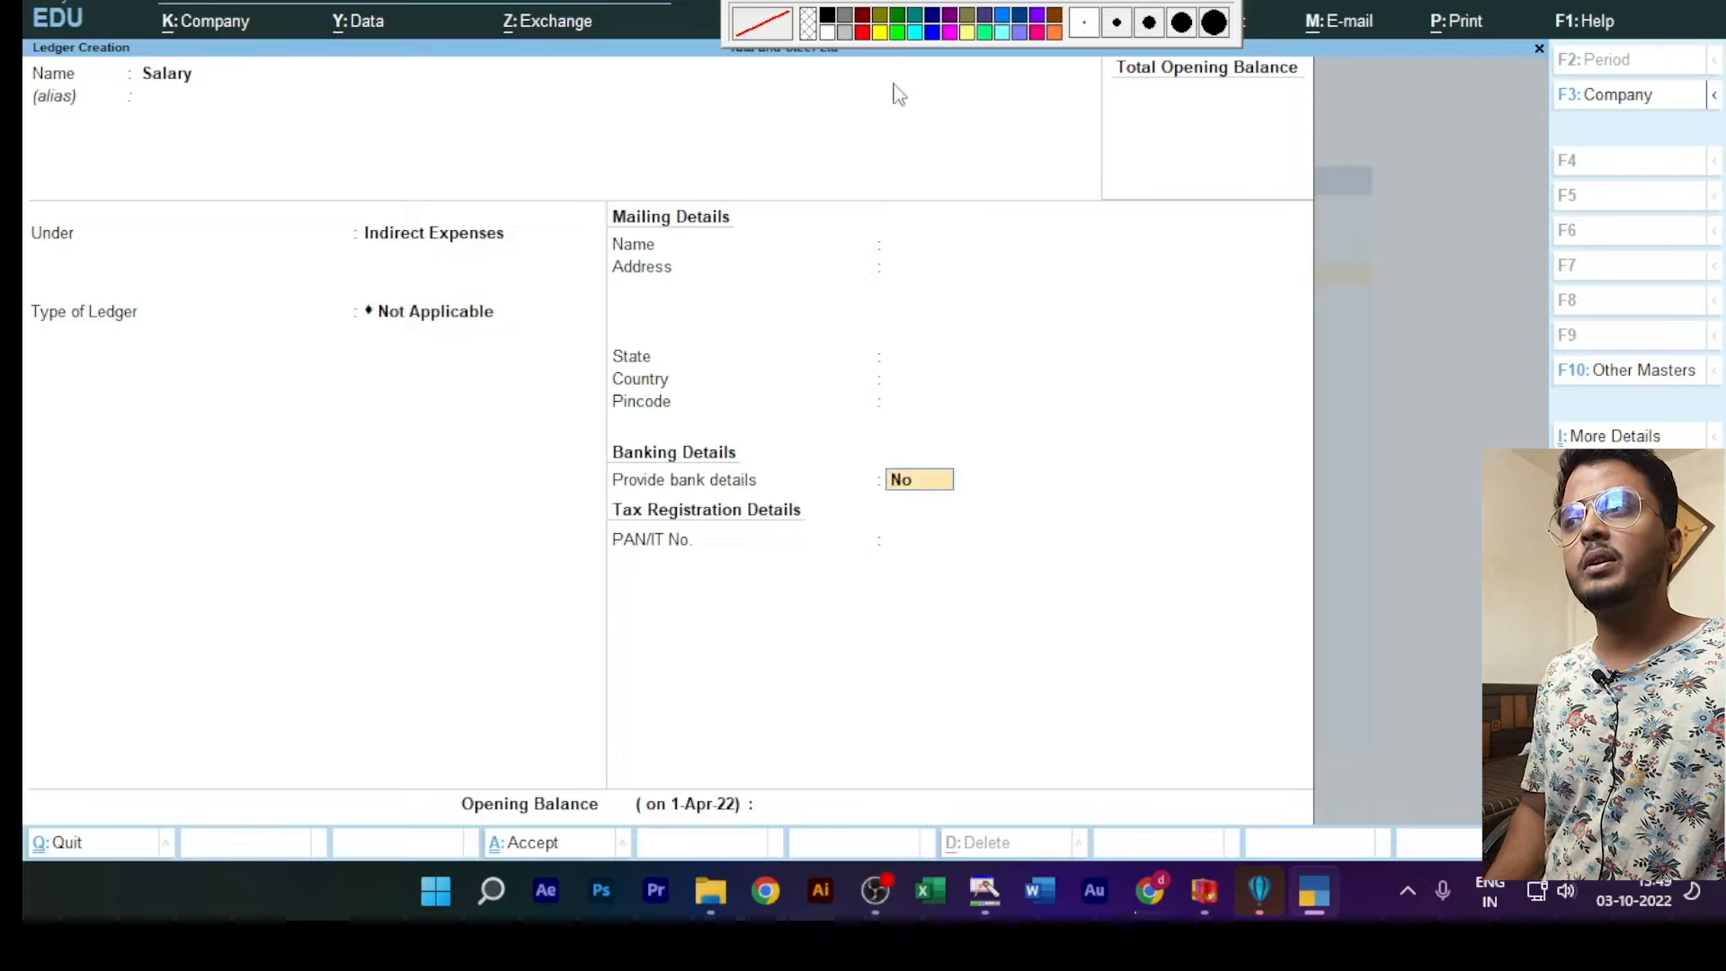
pyautogui.click(914, 9)
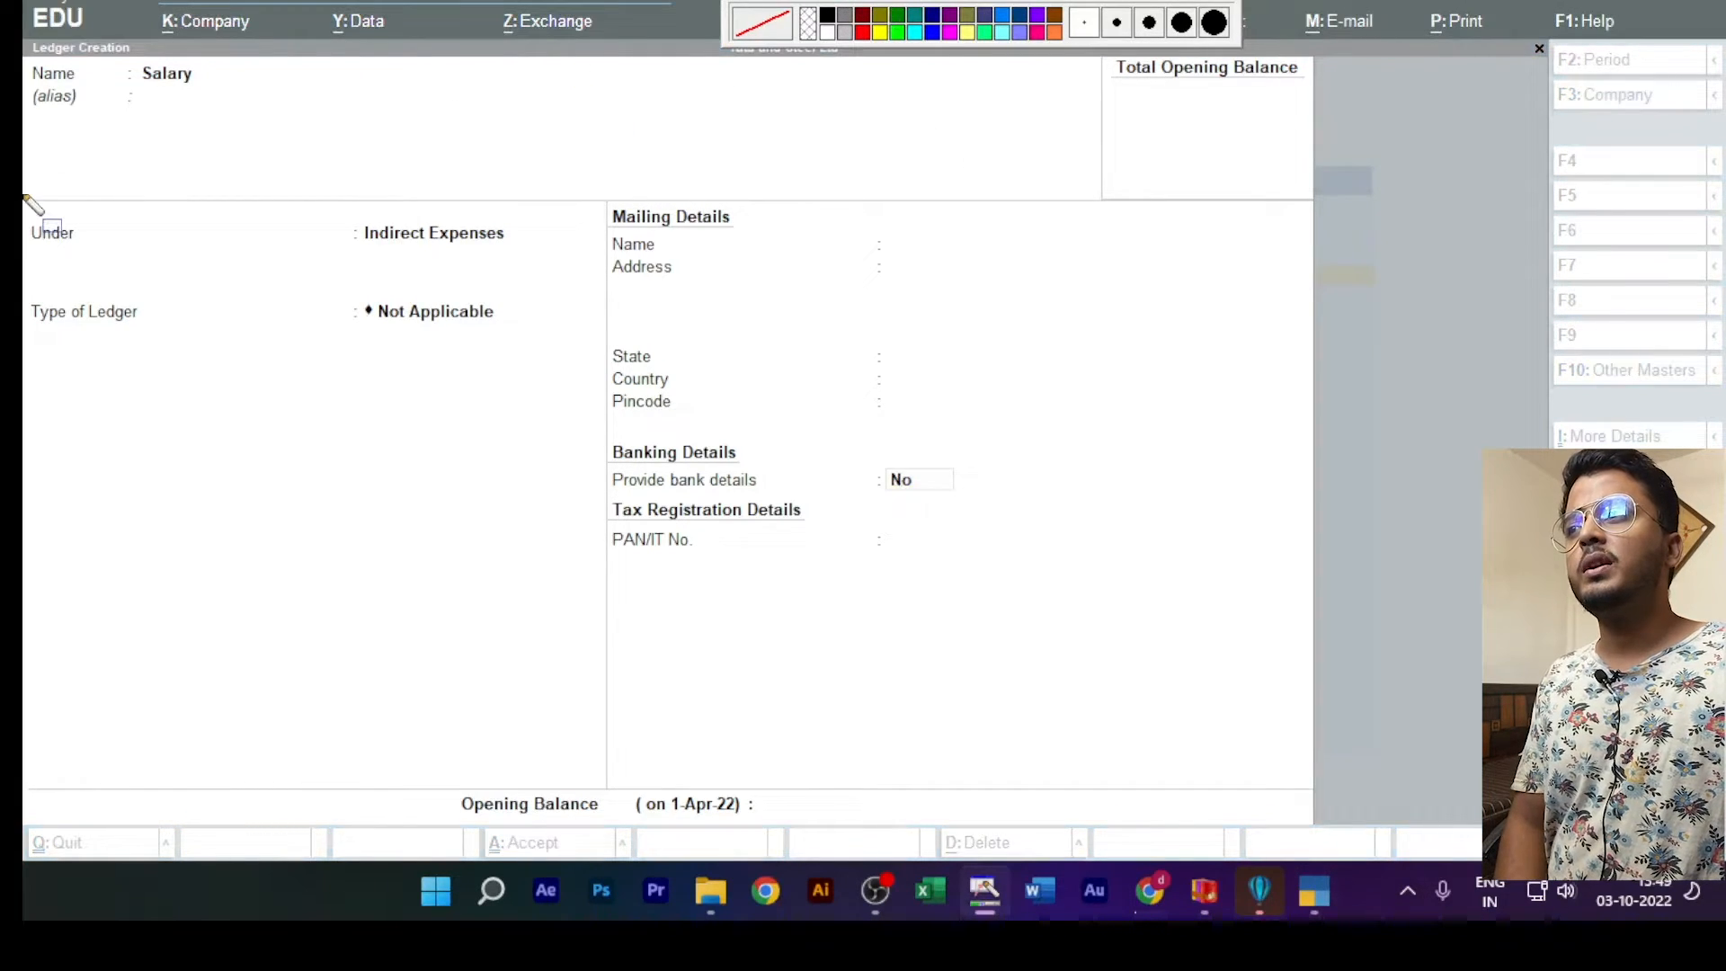
pyautogui.moveTo(24, 195)
pyautogui.mouseDown()
pyautogui.moveTo(280, 280)
pyautogui.moveTo(604, 284)
pyautogui.moveTo(558, 280)
pyautogui.mouseUp()
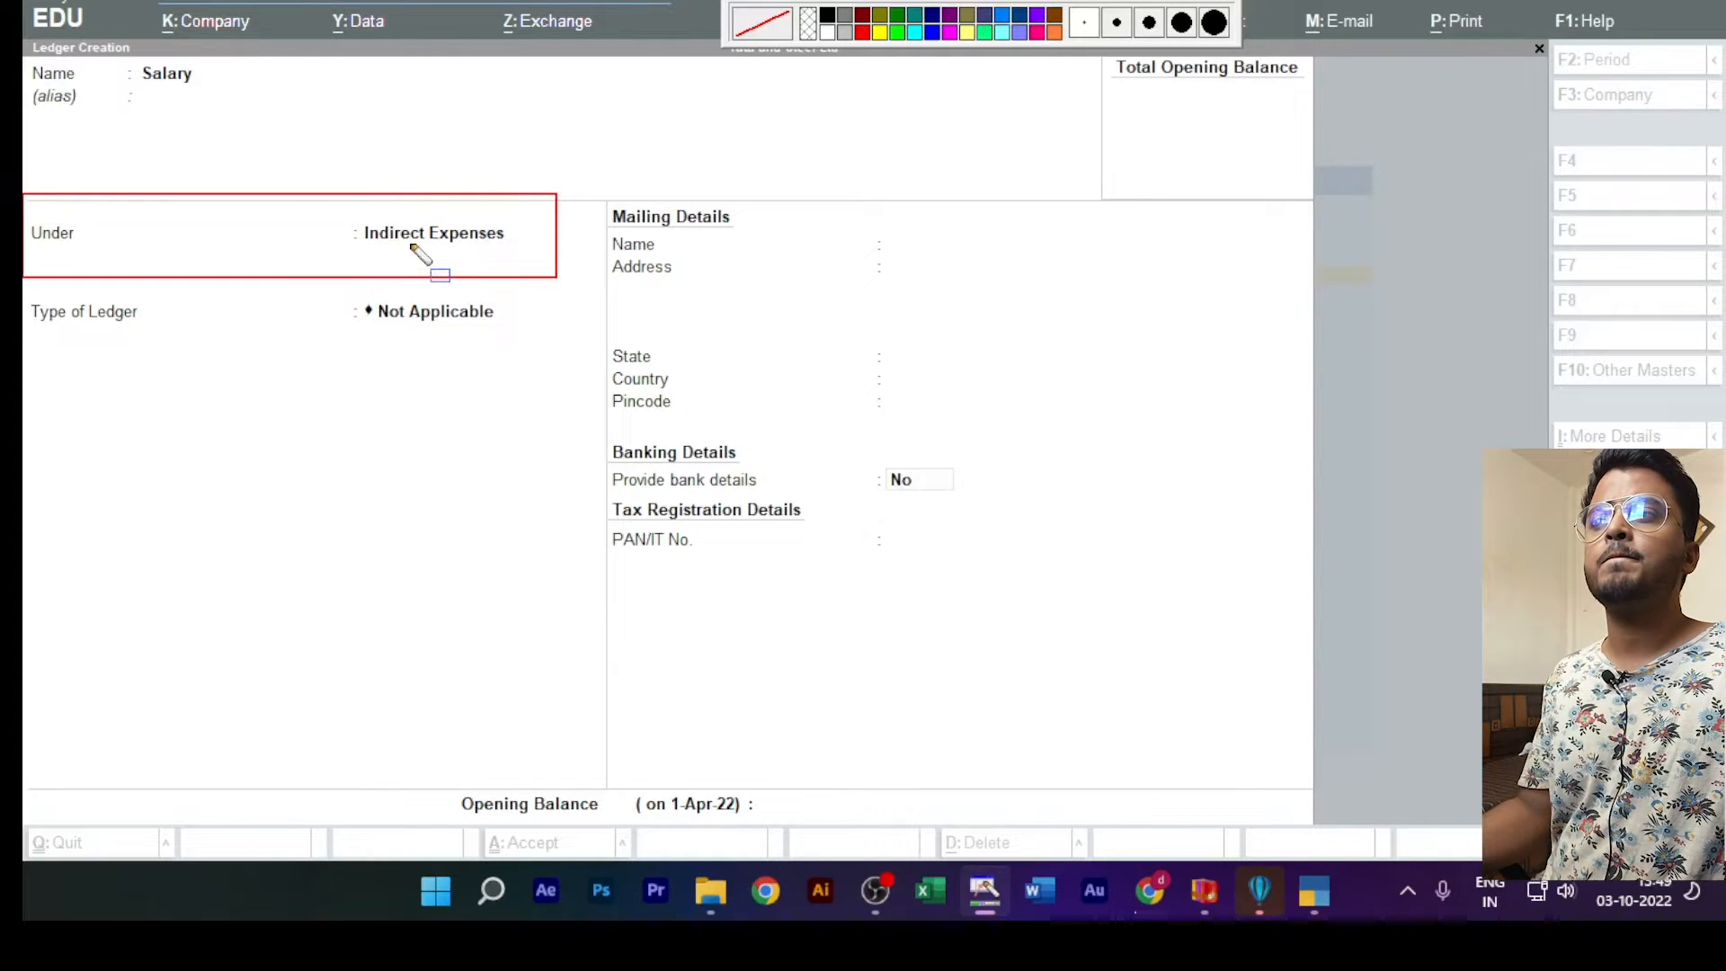
pyautogui.click(1064, 2)
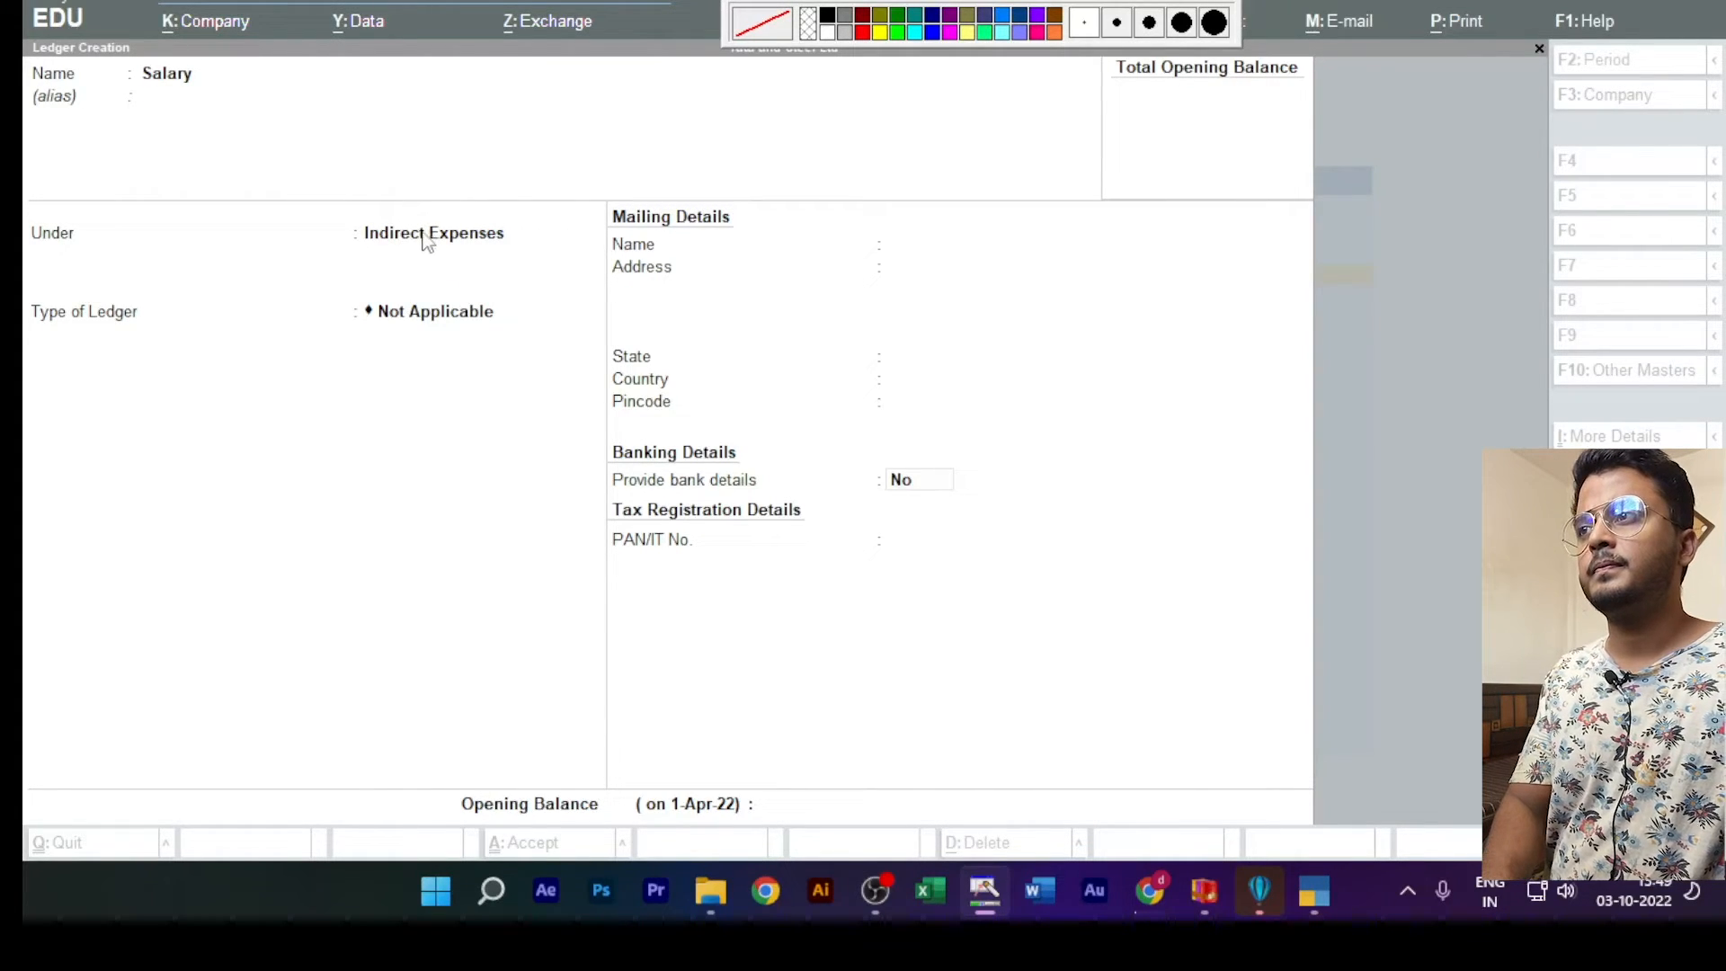
# Step: Accept the remaining details of the Salary ledger and save it
pyautogui.click(378, 138)
pyautogui.press('Return')
pyautogui.press('Return')
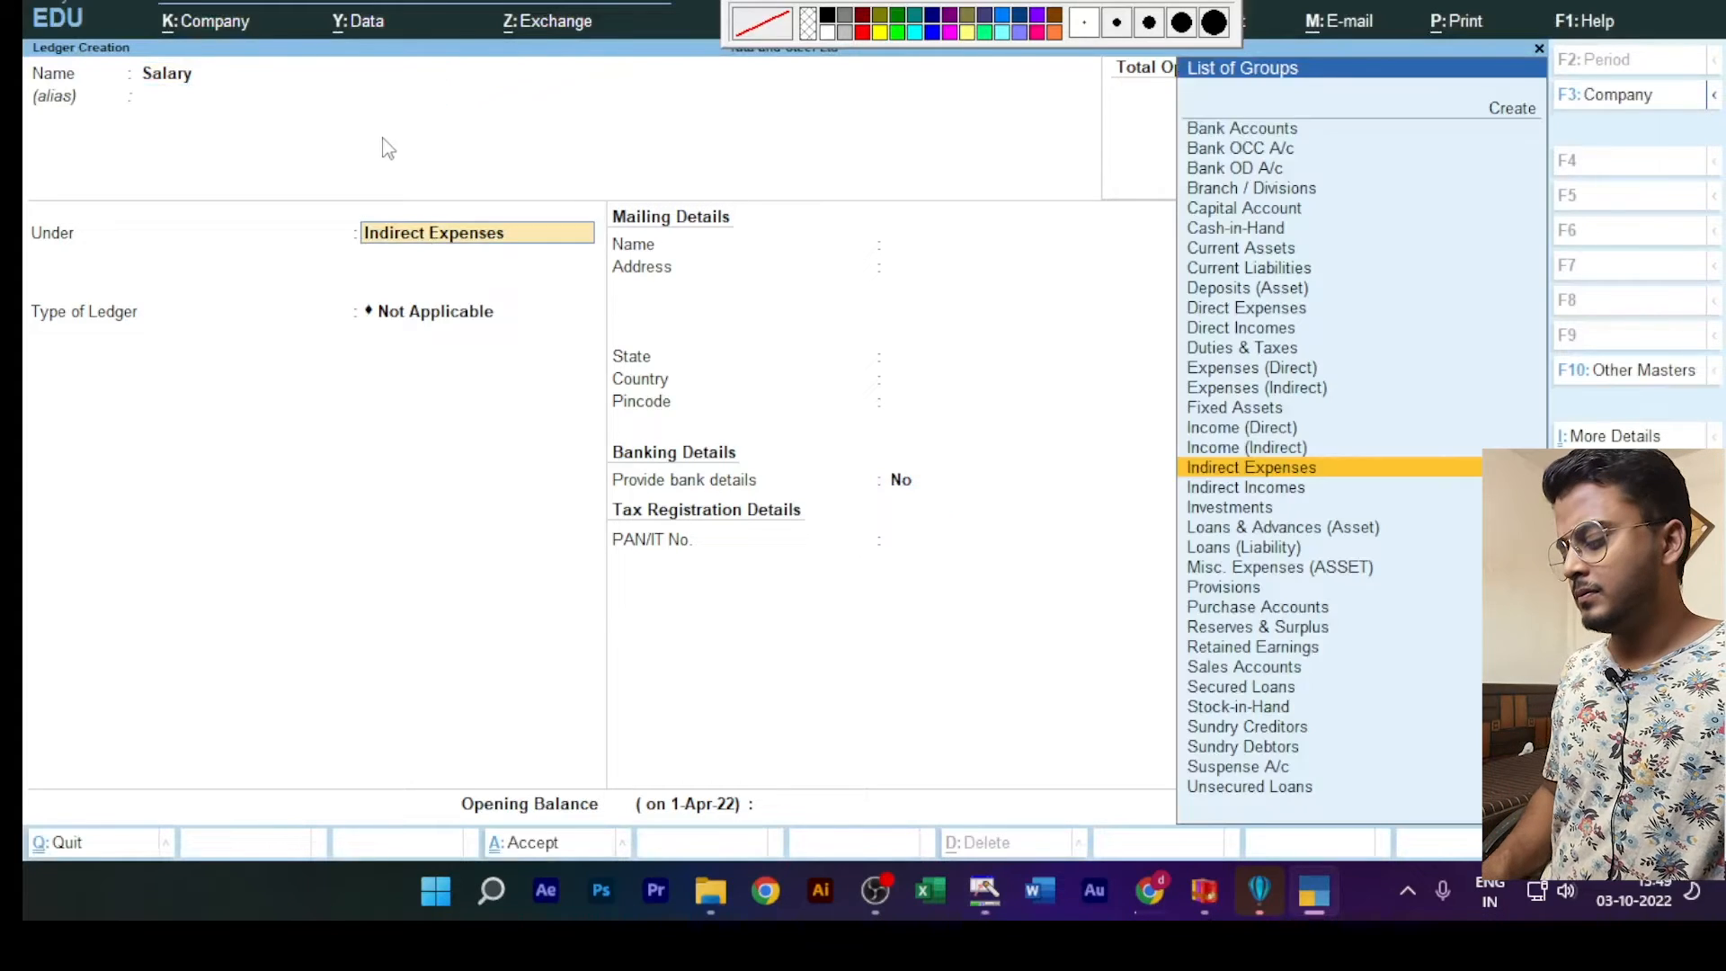
pyautogui.hotkey('ctrl', 'a')
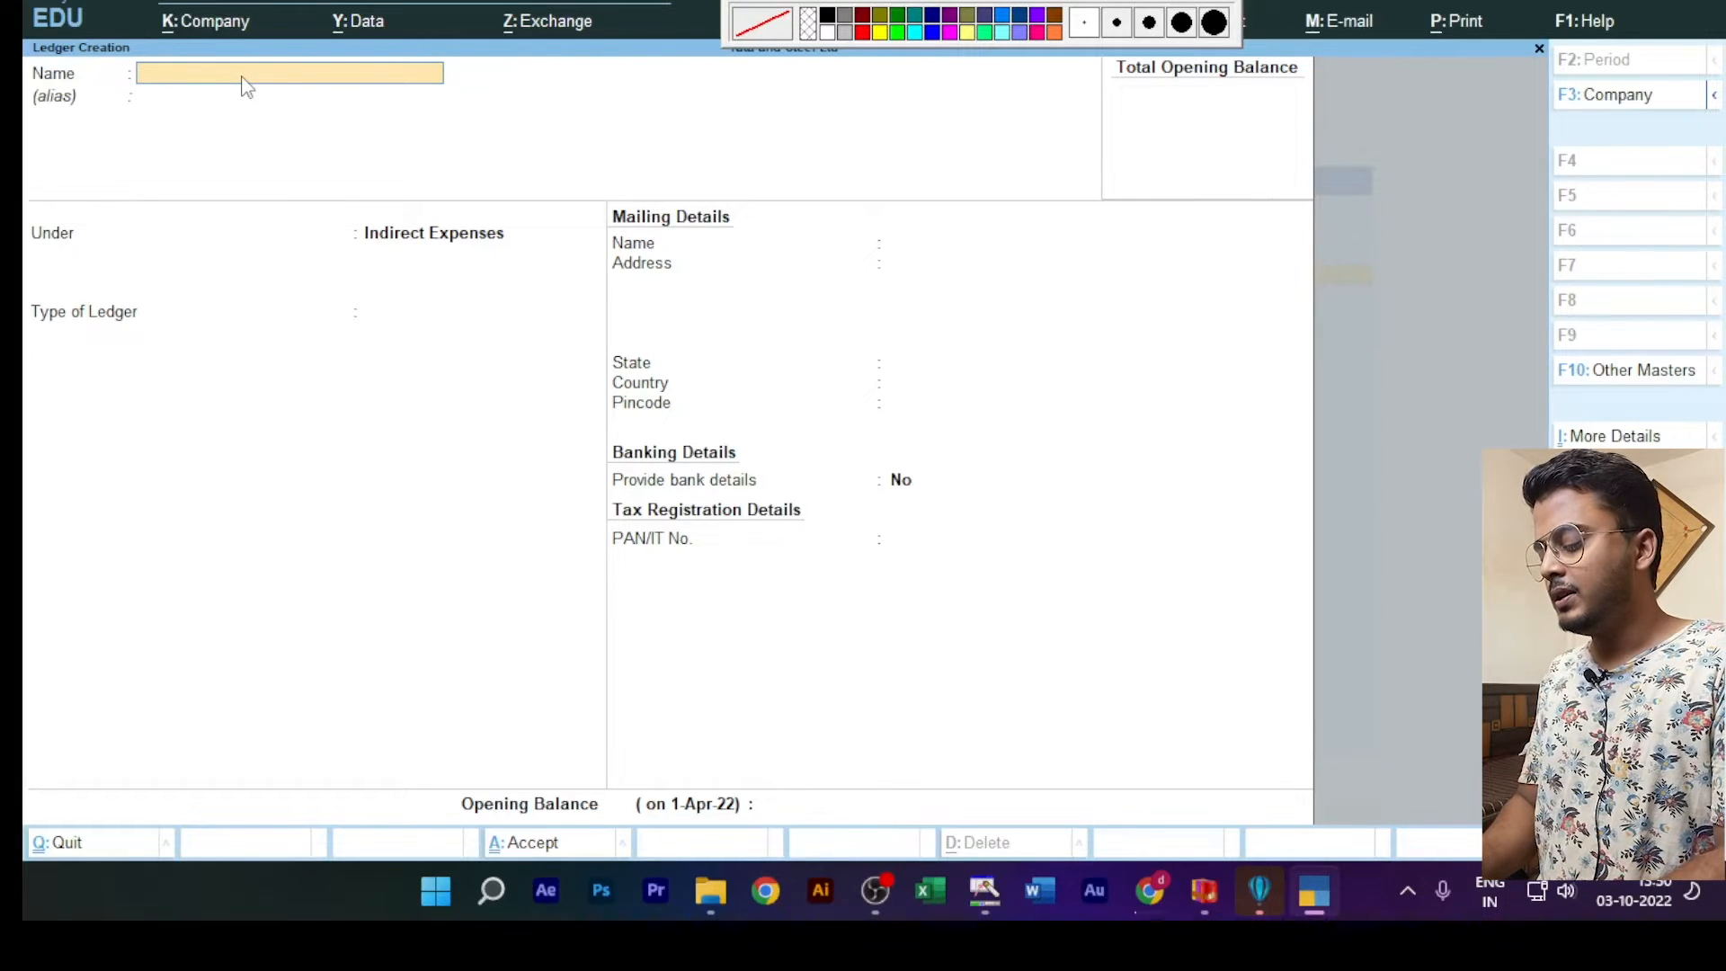
# Step: Create a ledger named Electricity Bill under Indirect Expenses, leaving the alias blank, and save it
pyautogui.write('Ele')
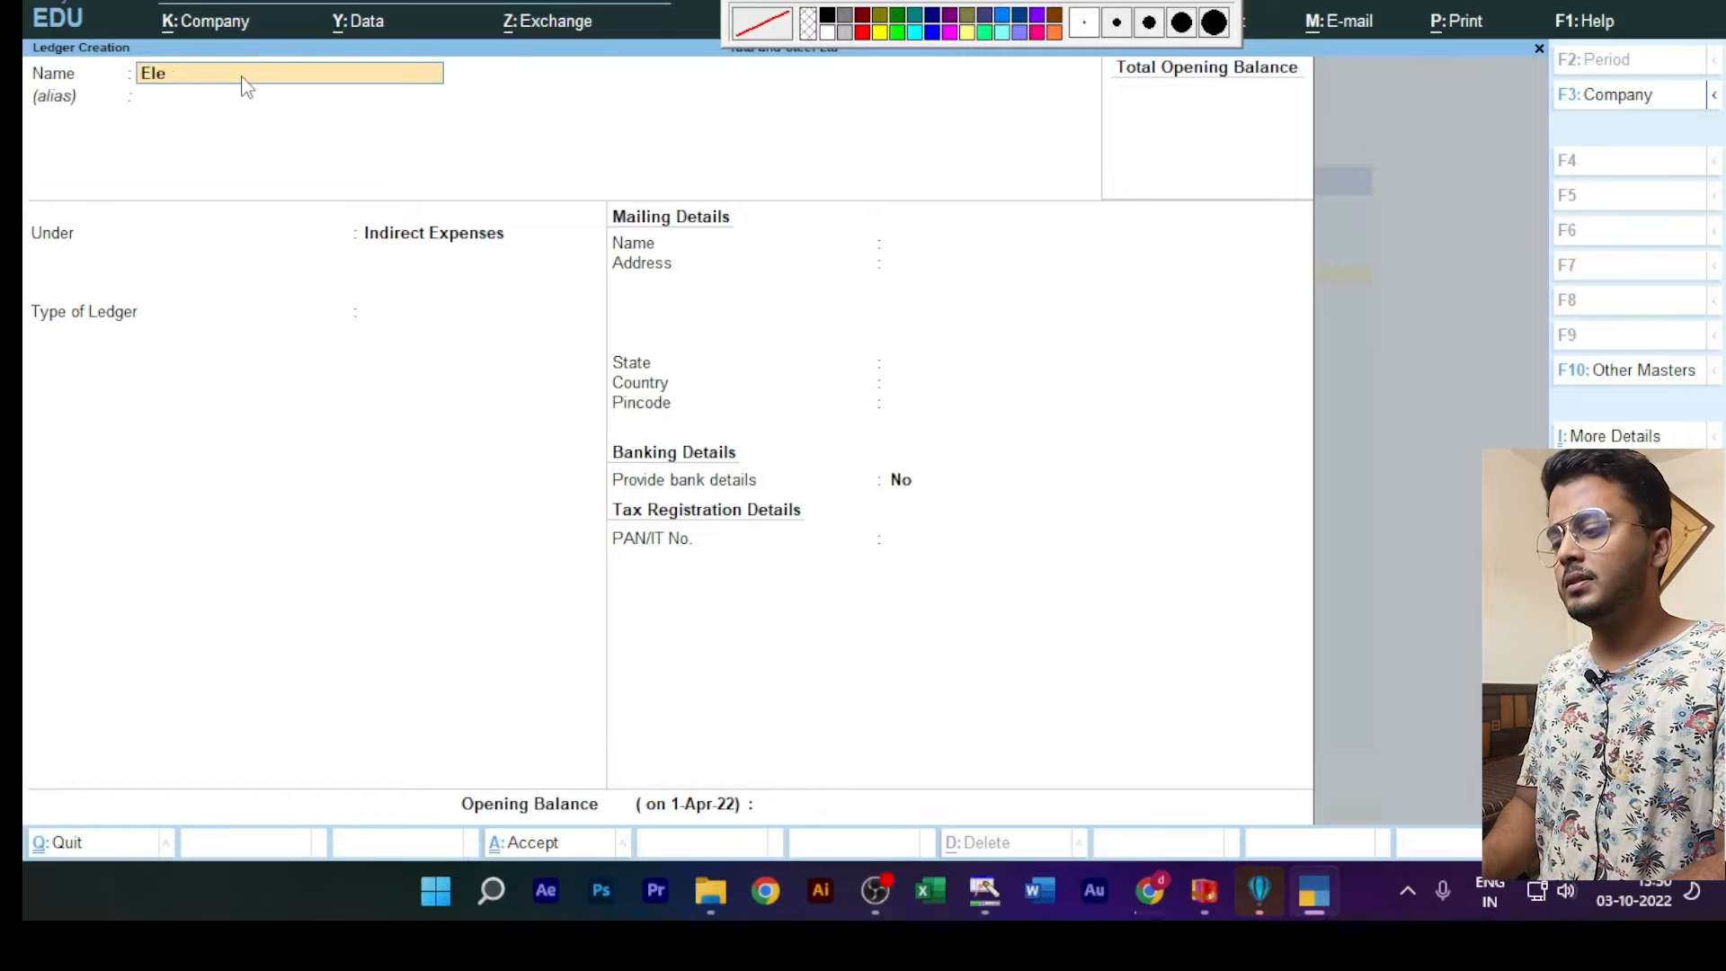
pyautogui.write('cr')
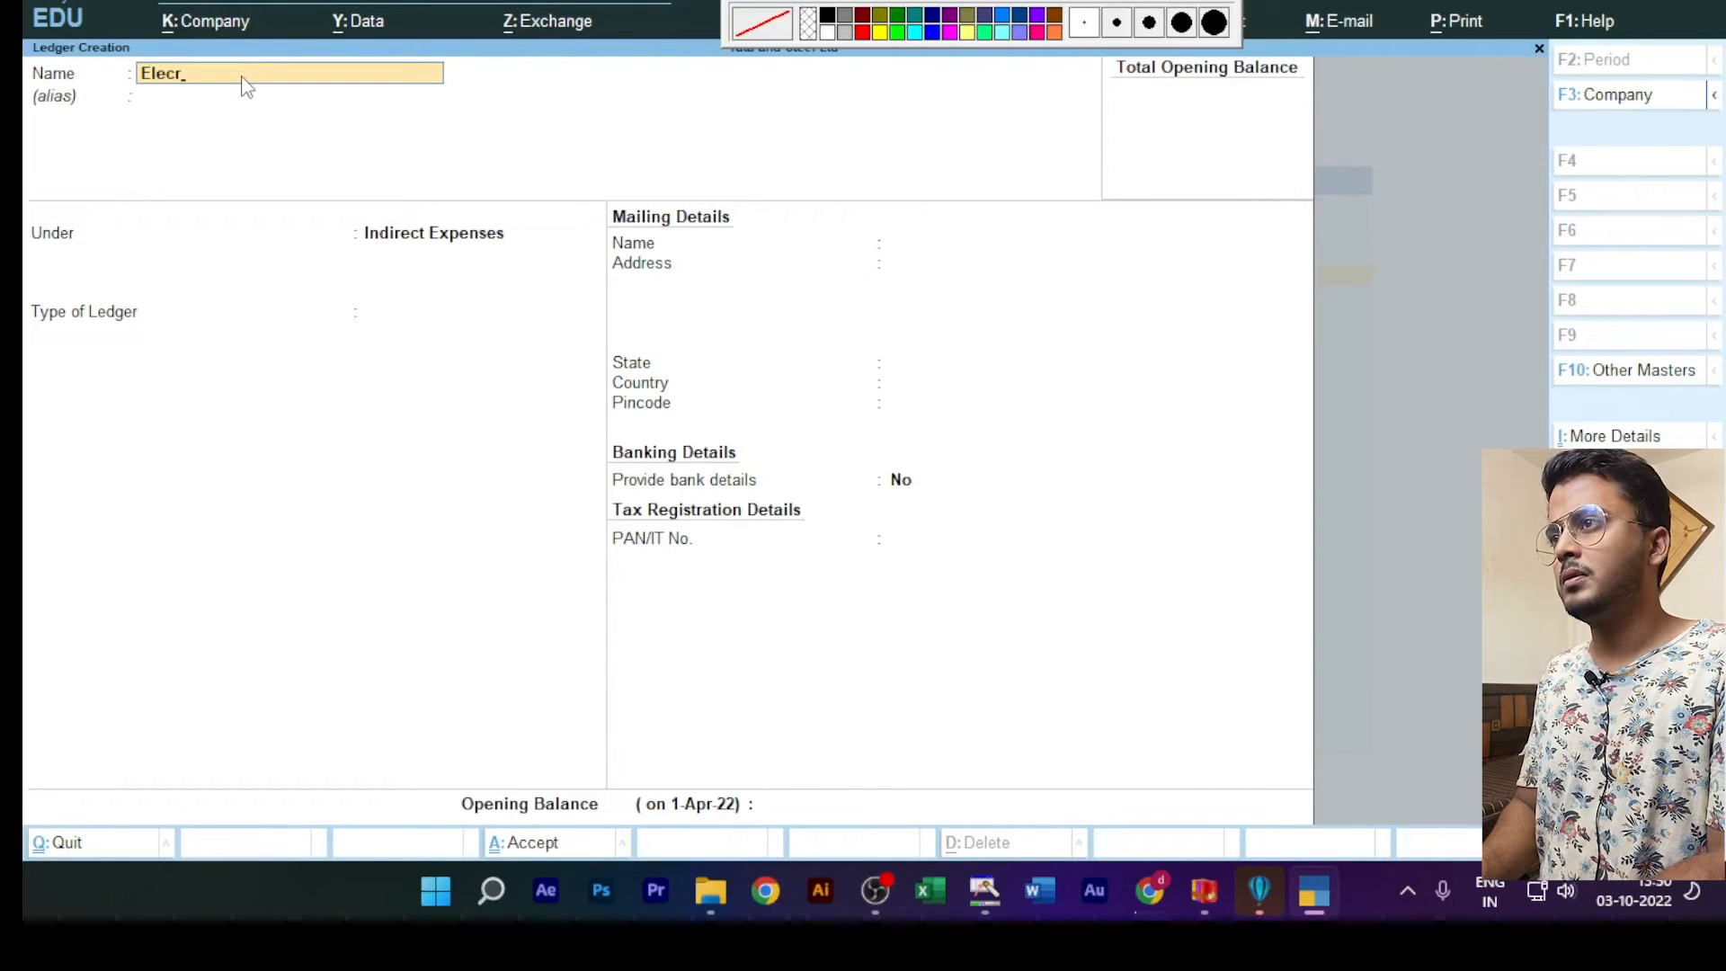
pyautogui.press('BackSpace')
pyautogui.write('tric')
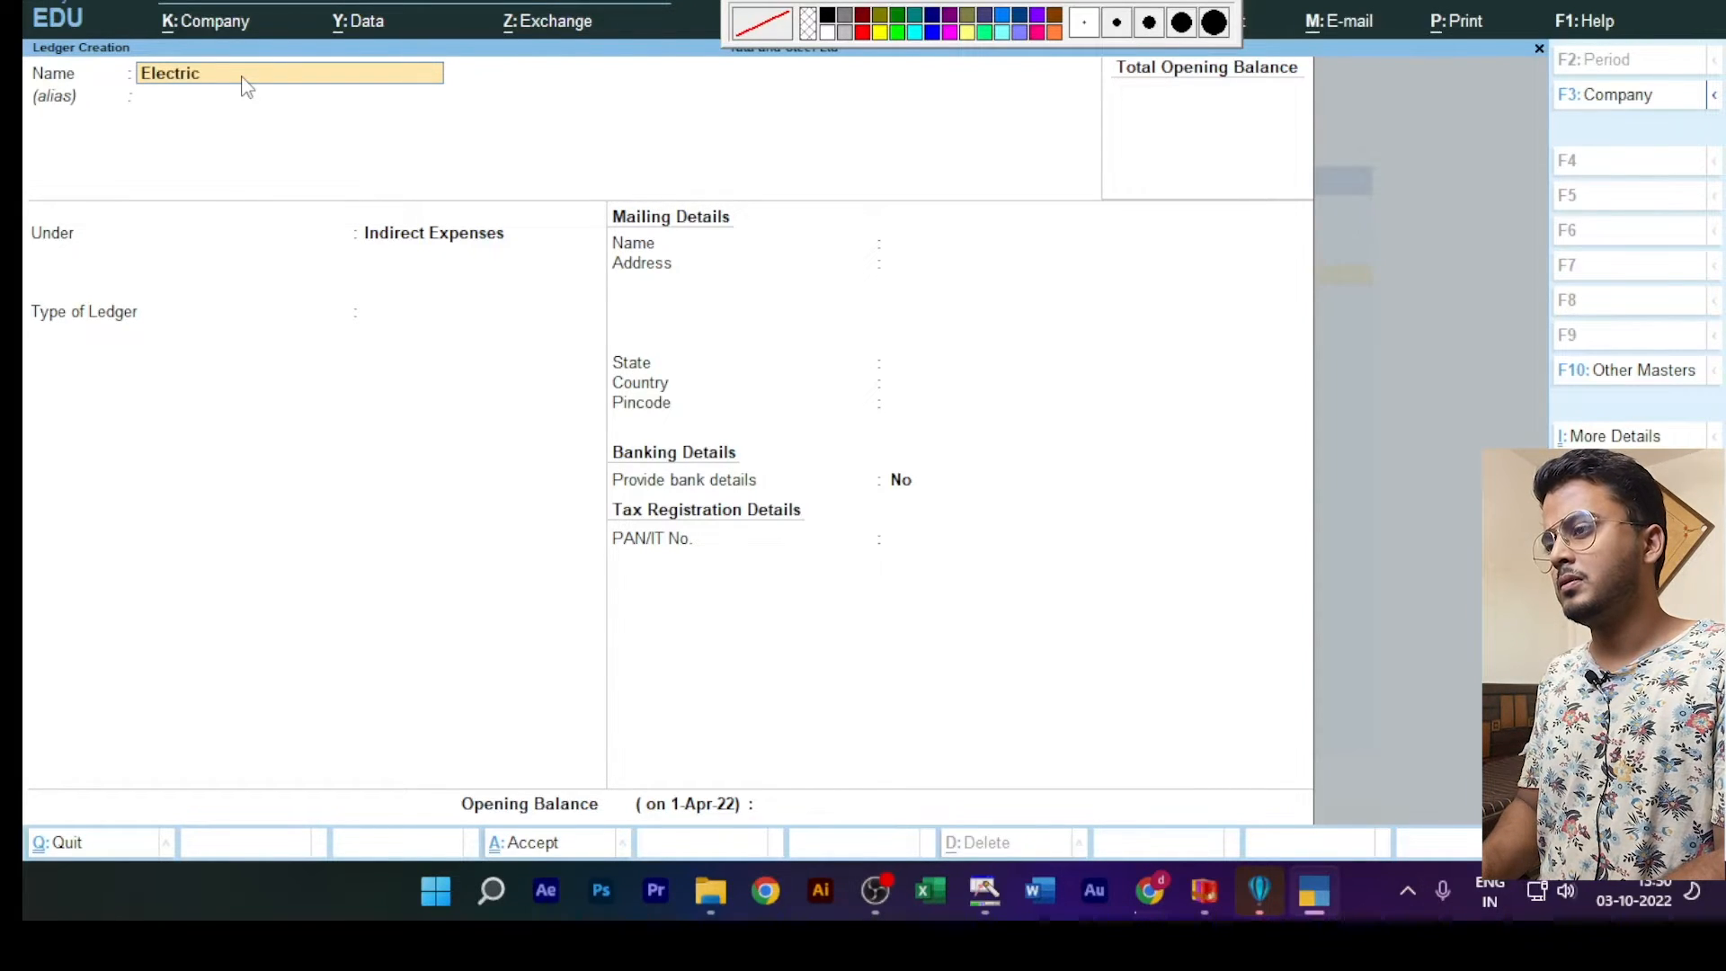
pyautogui.write('ity Bi')
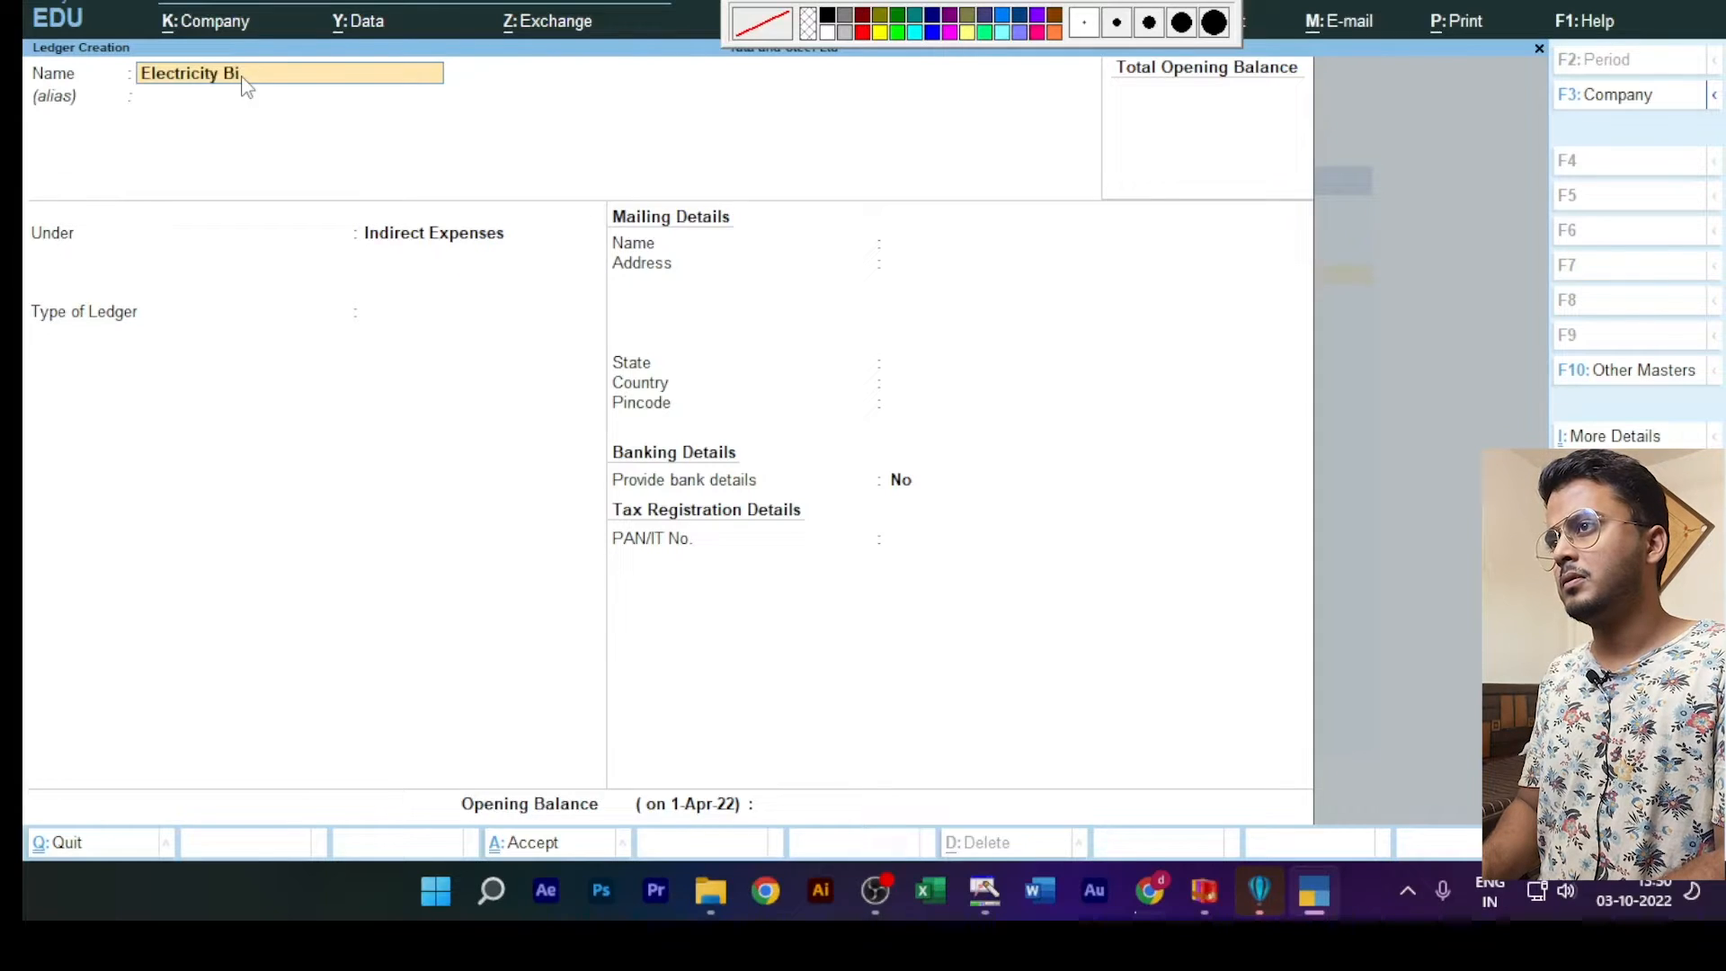
pyautogui.write('ll')
pyautogui.press('Return')
pyautogui.press('Return')
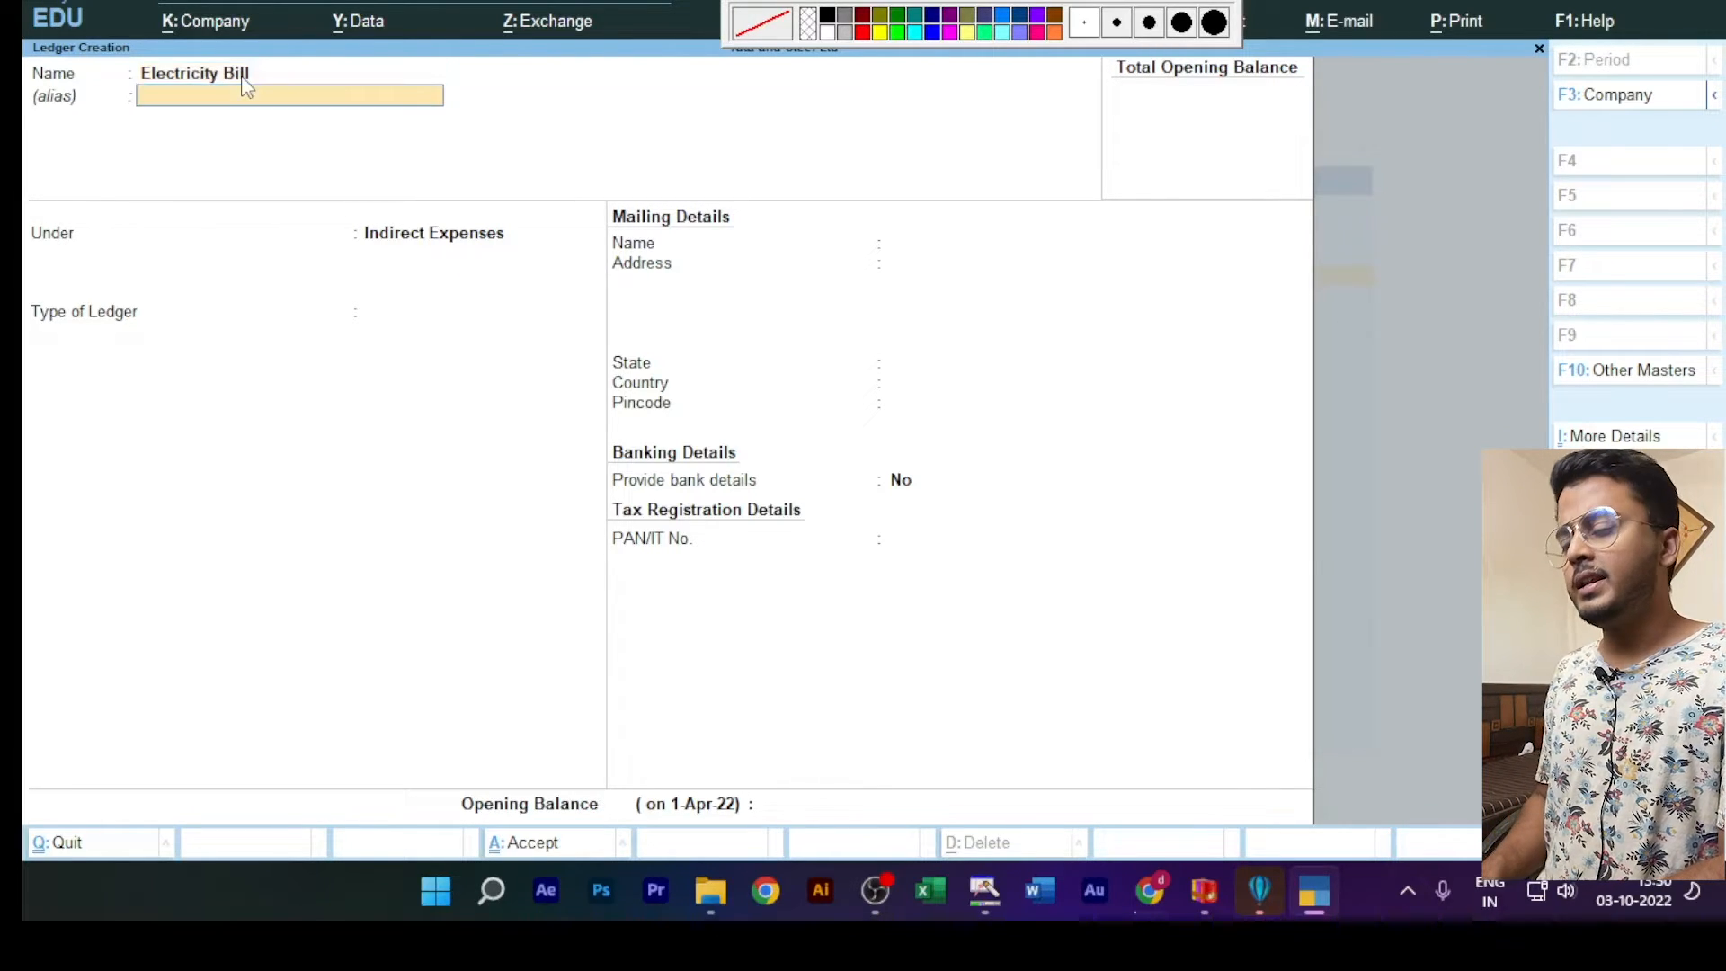
pyautogui.hotkey('ctrl', 'a')
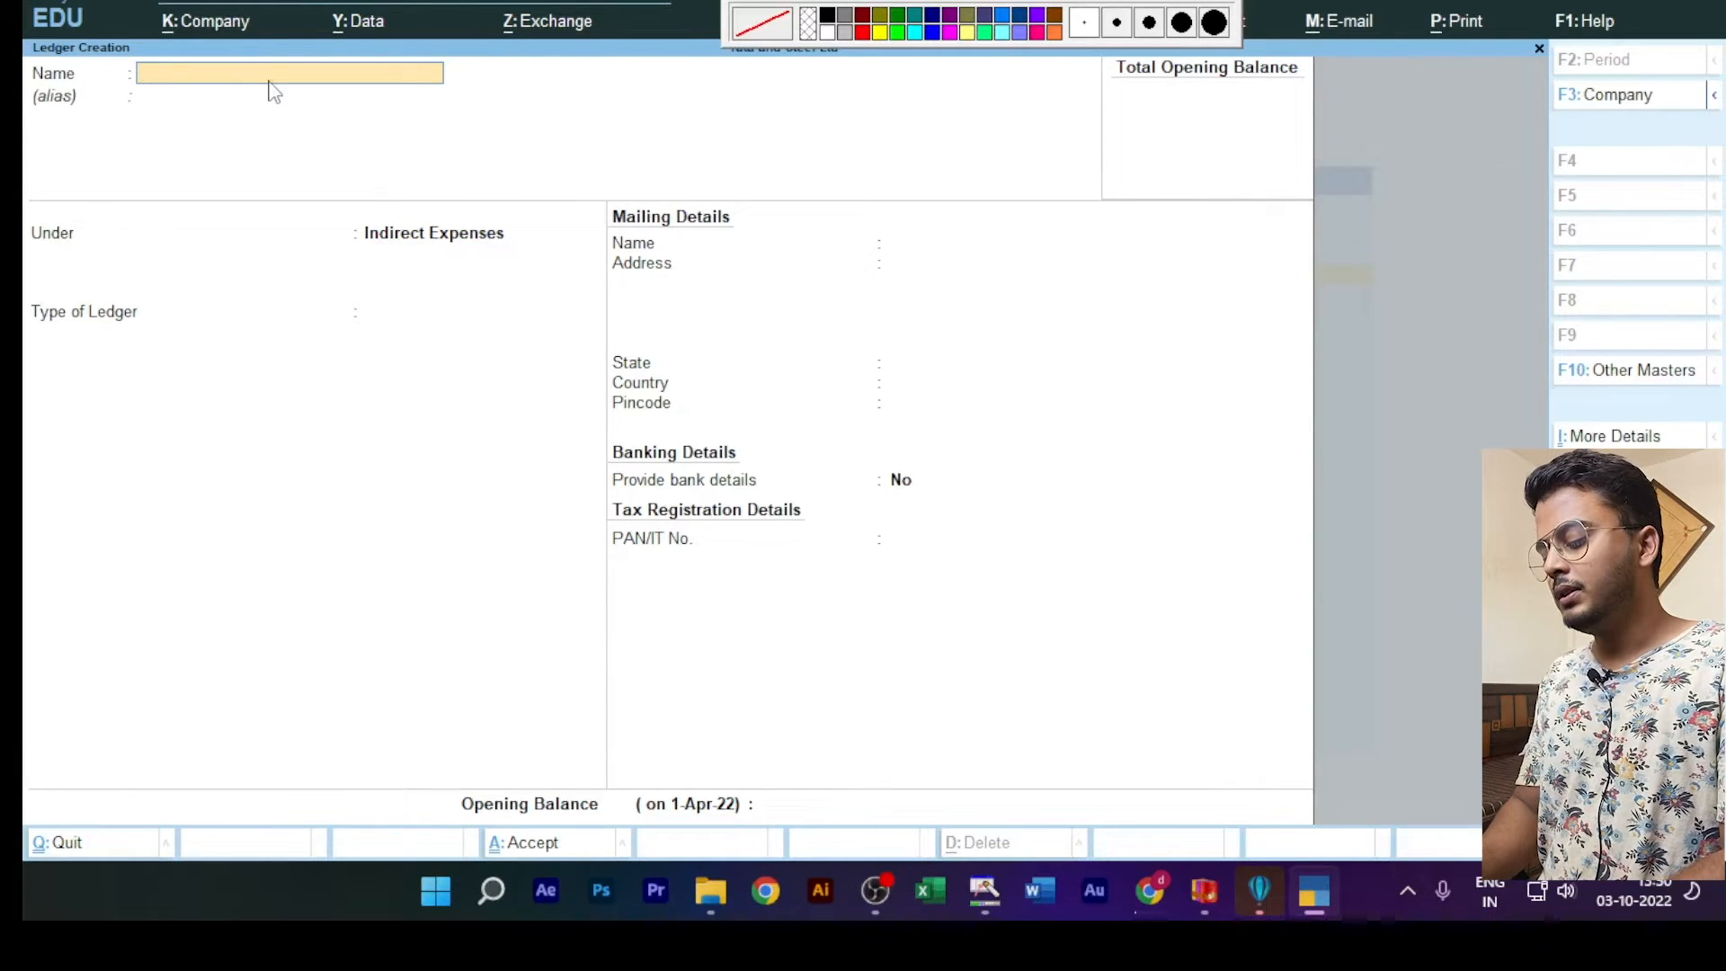
# Step: Create a ledger named Repair under Indirect Expenses and save it
pyautogui.write('Repair')
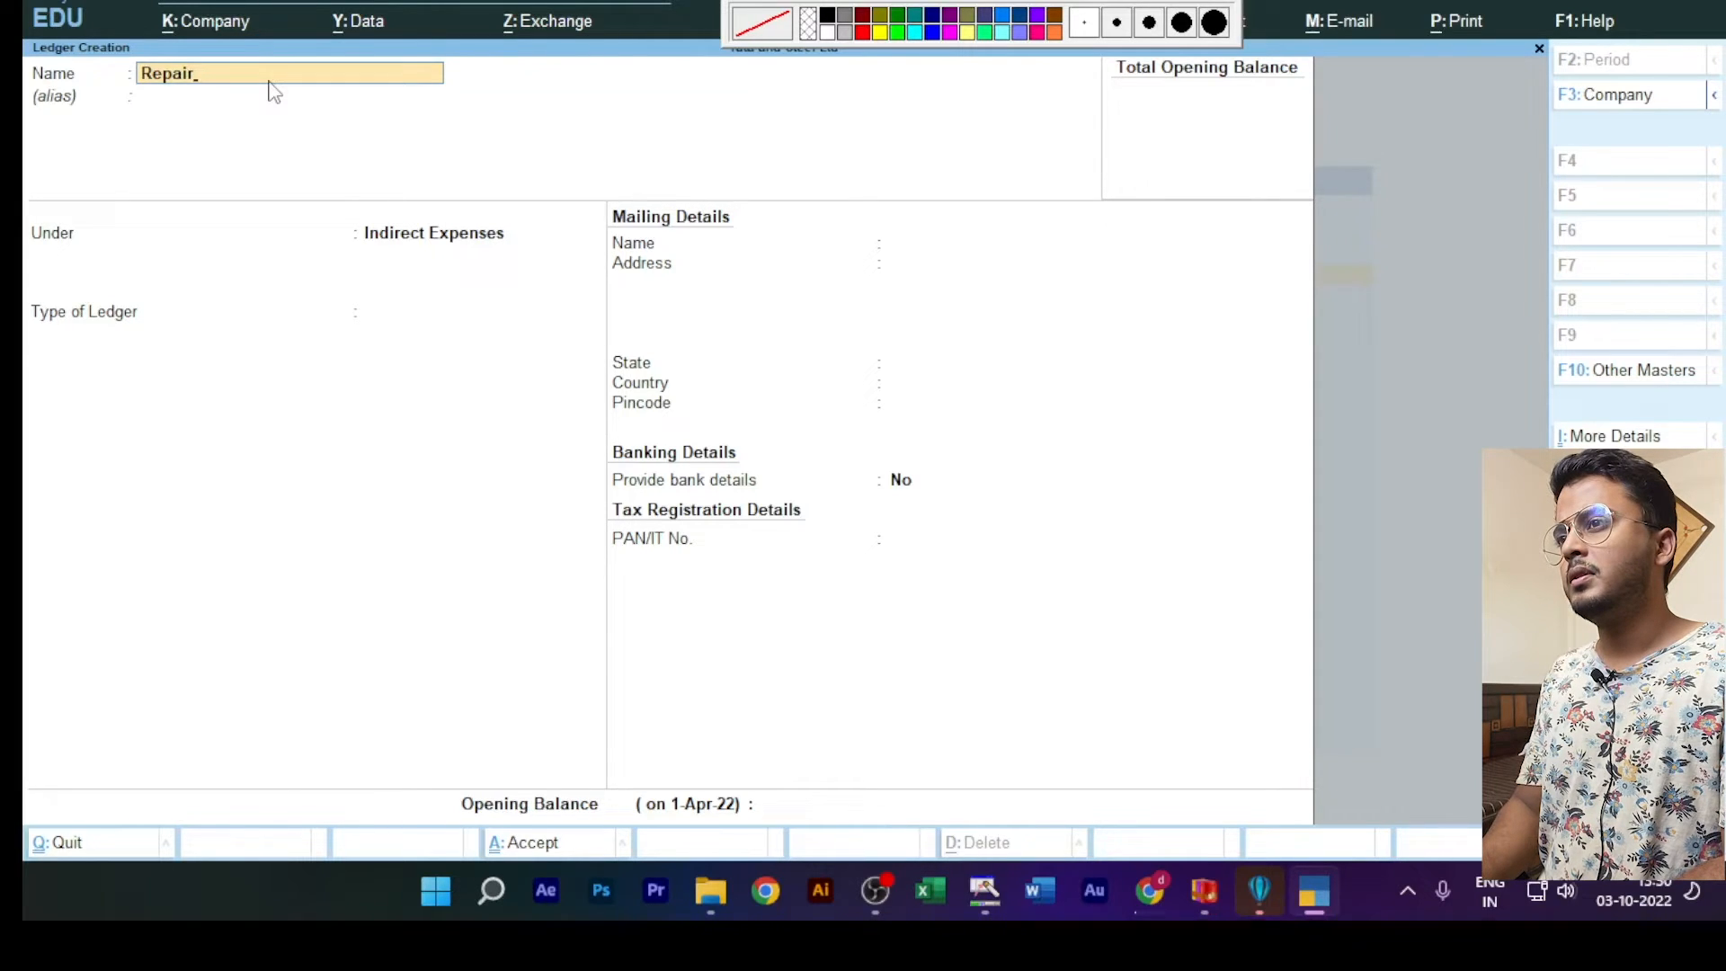
pyautogui.press('Return')
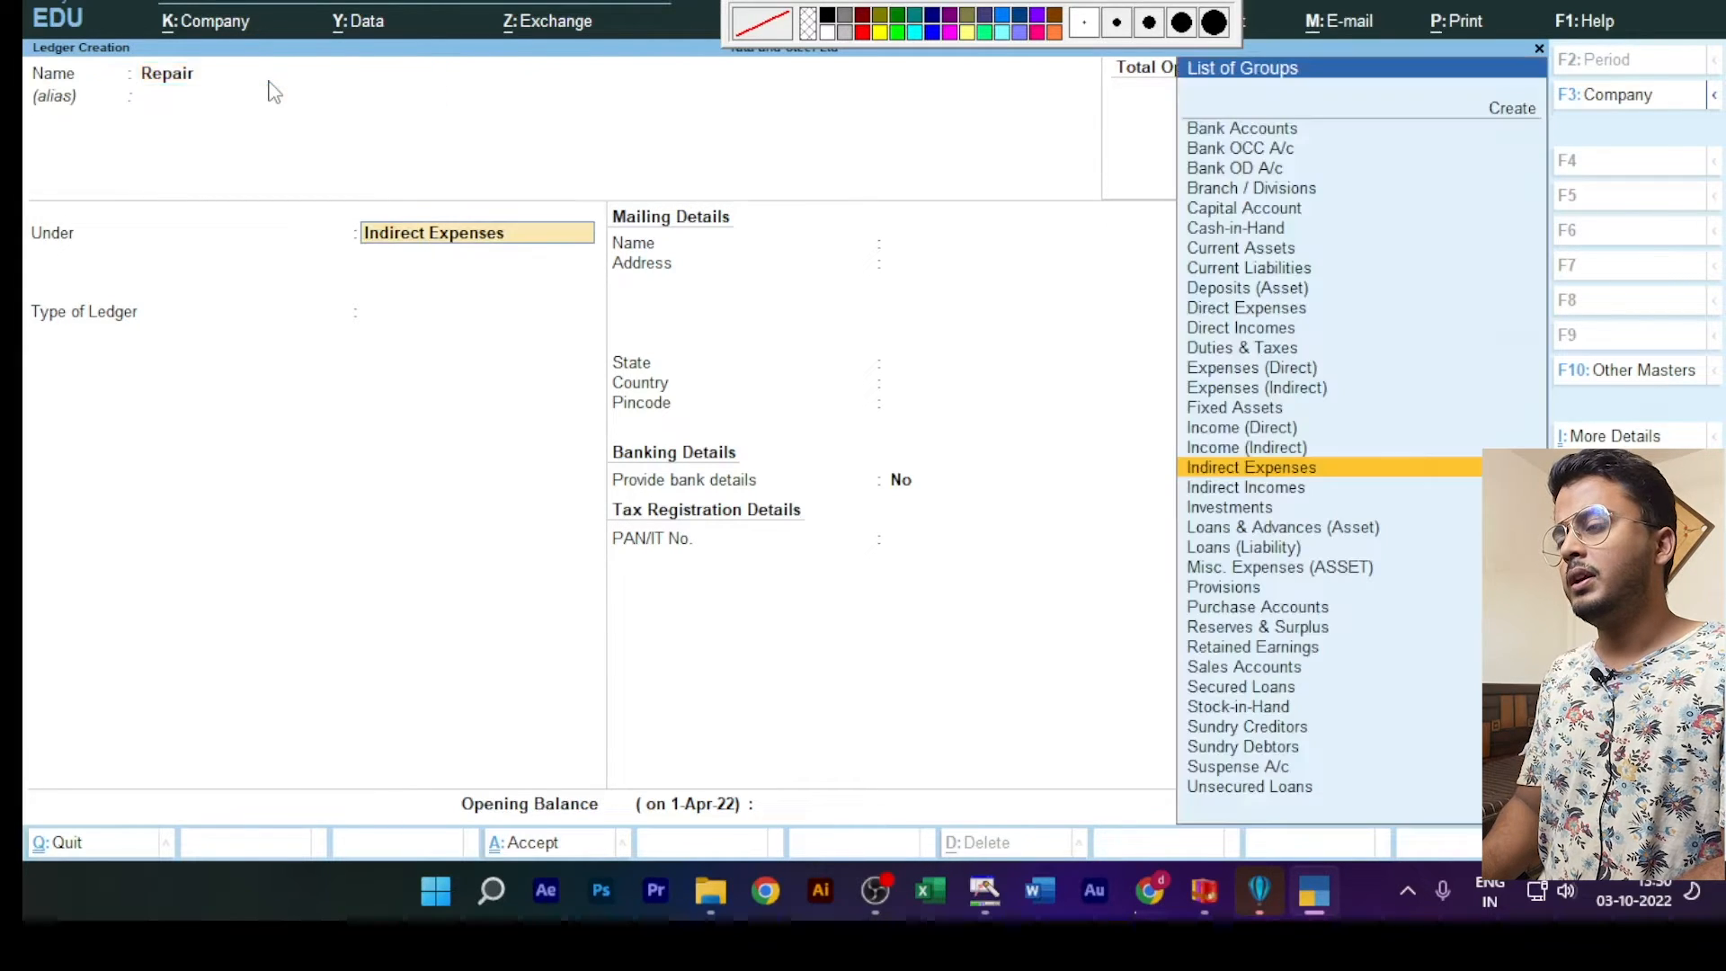
pyautogui.hotkey('ctrl', 'a')
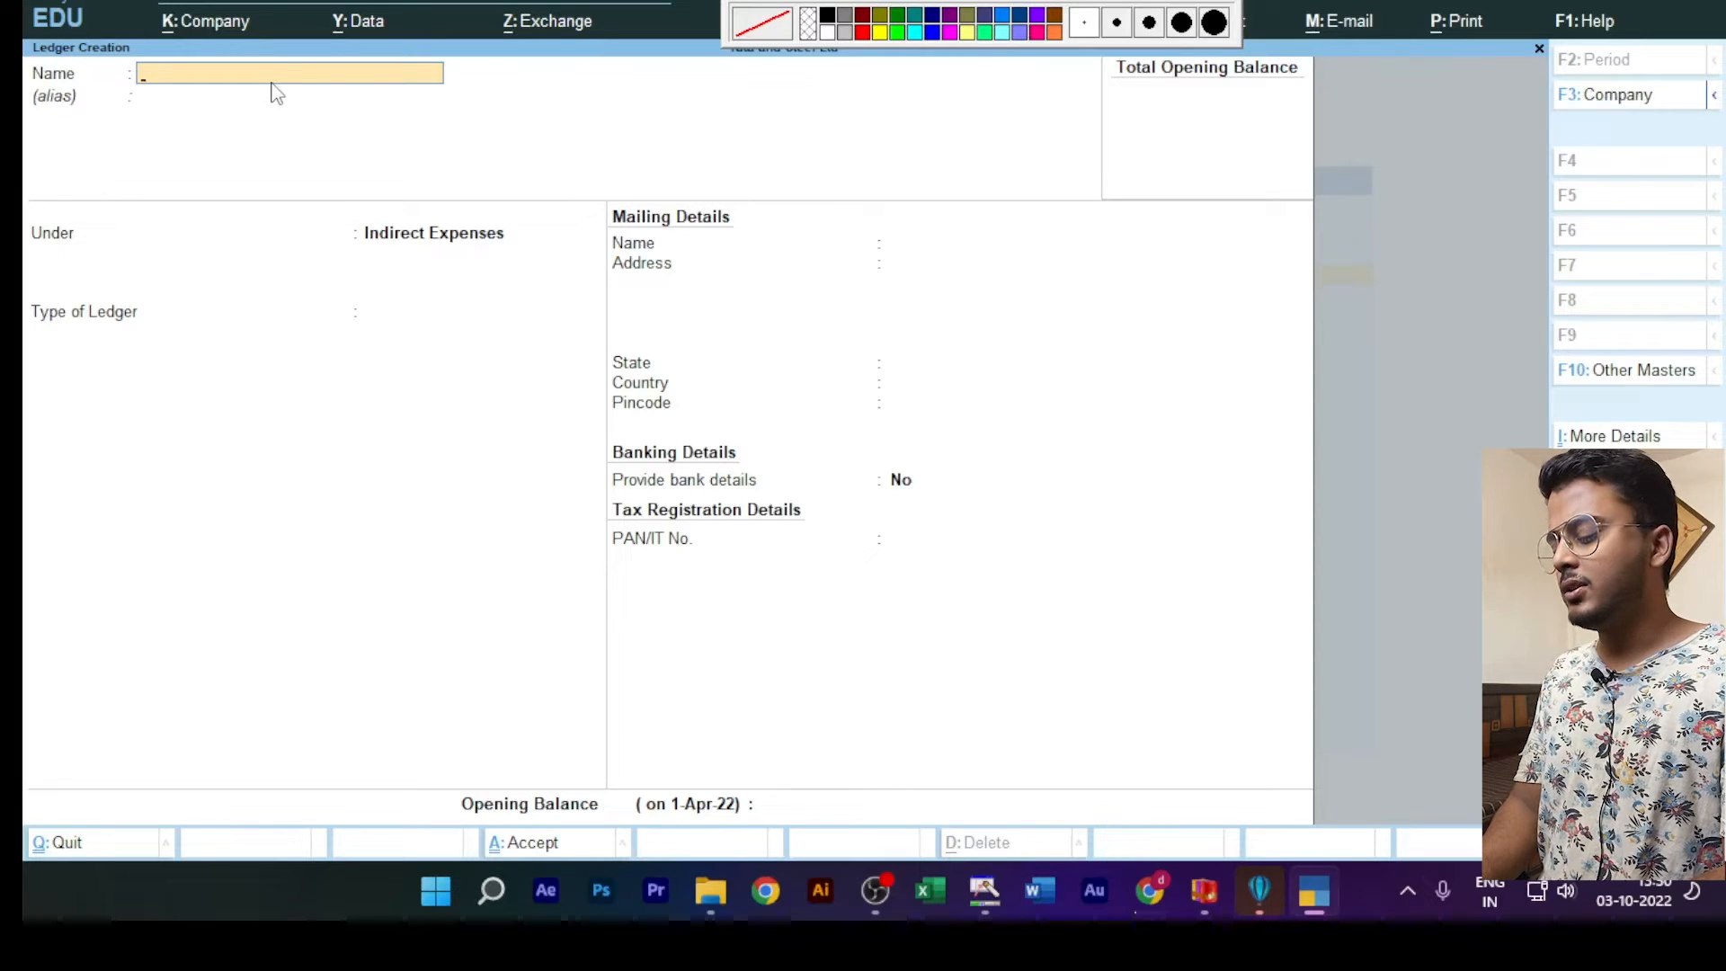
# Step: Replace the Wages entry with a ledger named Rent under Indirect Expenses, leaving the alias blank, and save it
pyautogui.write('Wages')
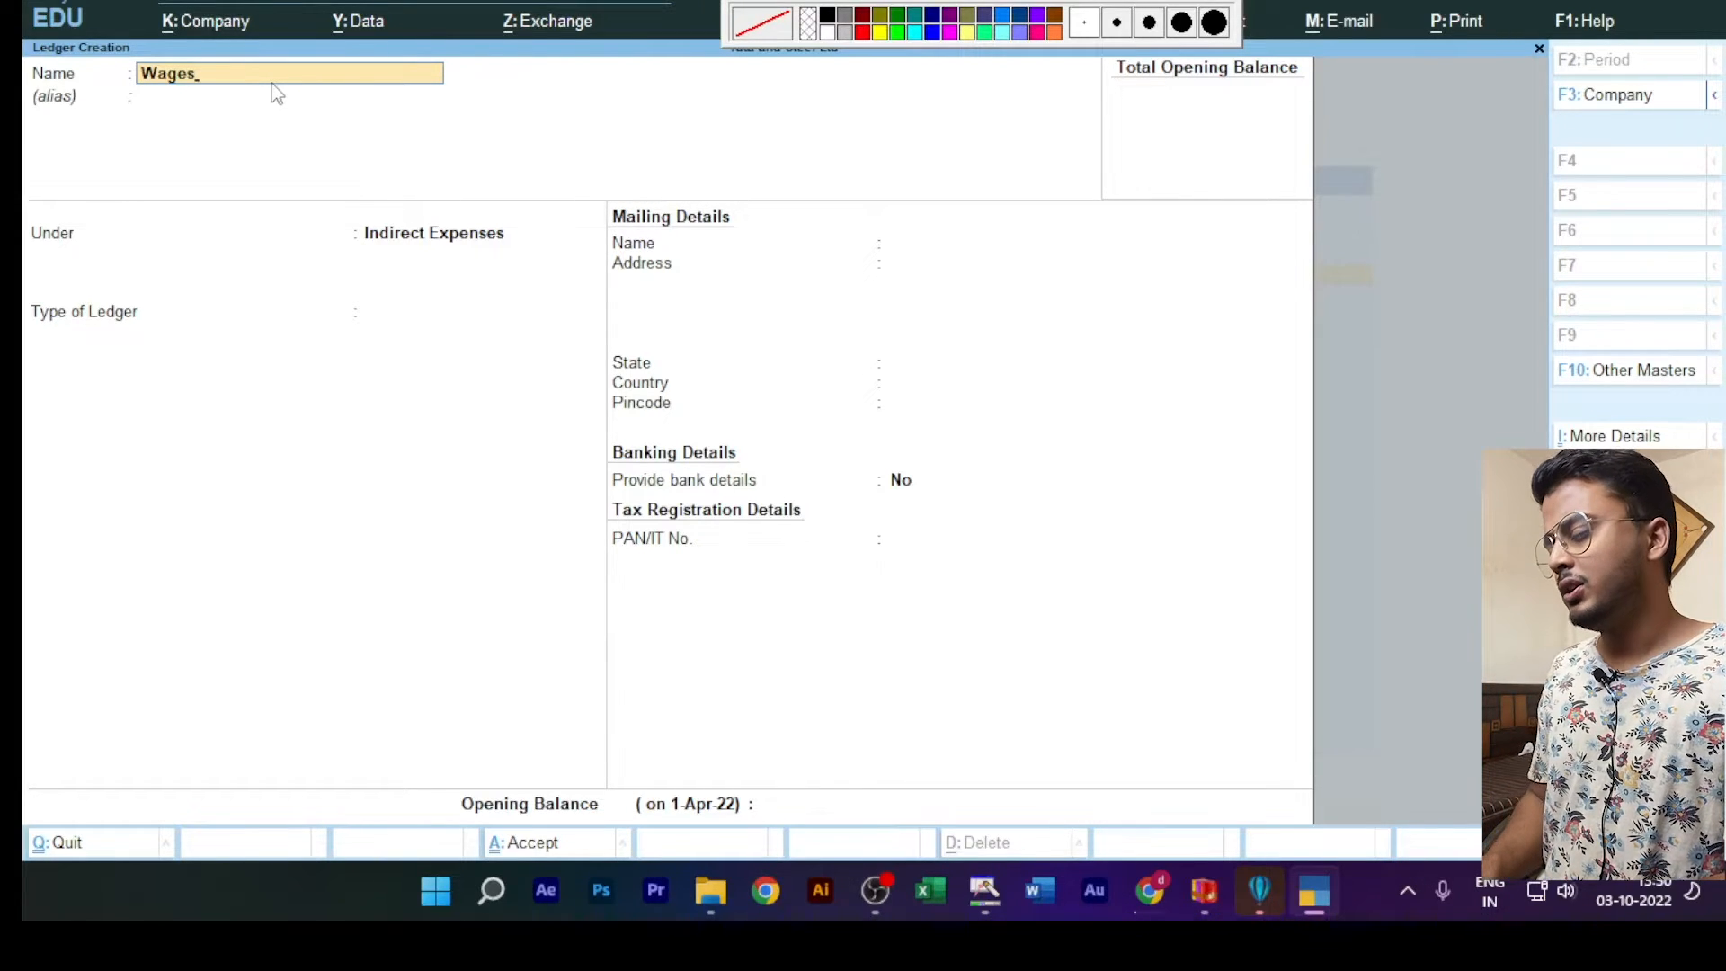
pyautogui.hotkey('ctrl', 'BackSpace')
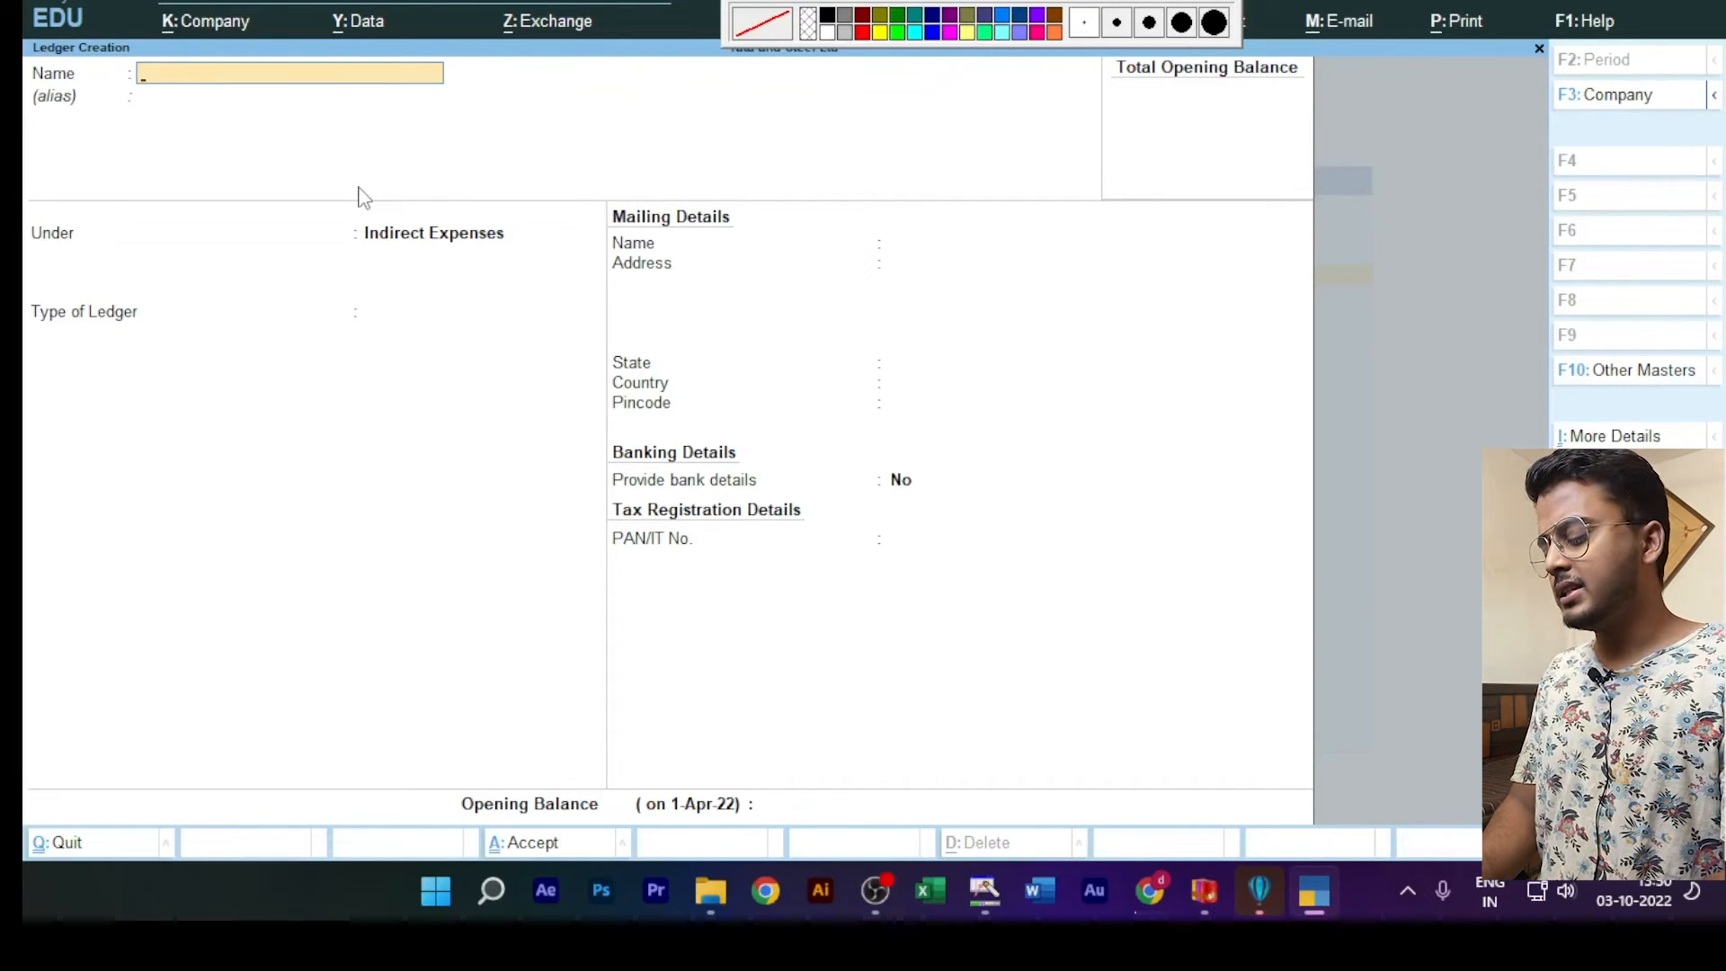
pyautogui.write('Ret')
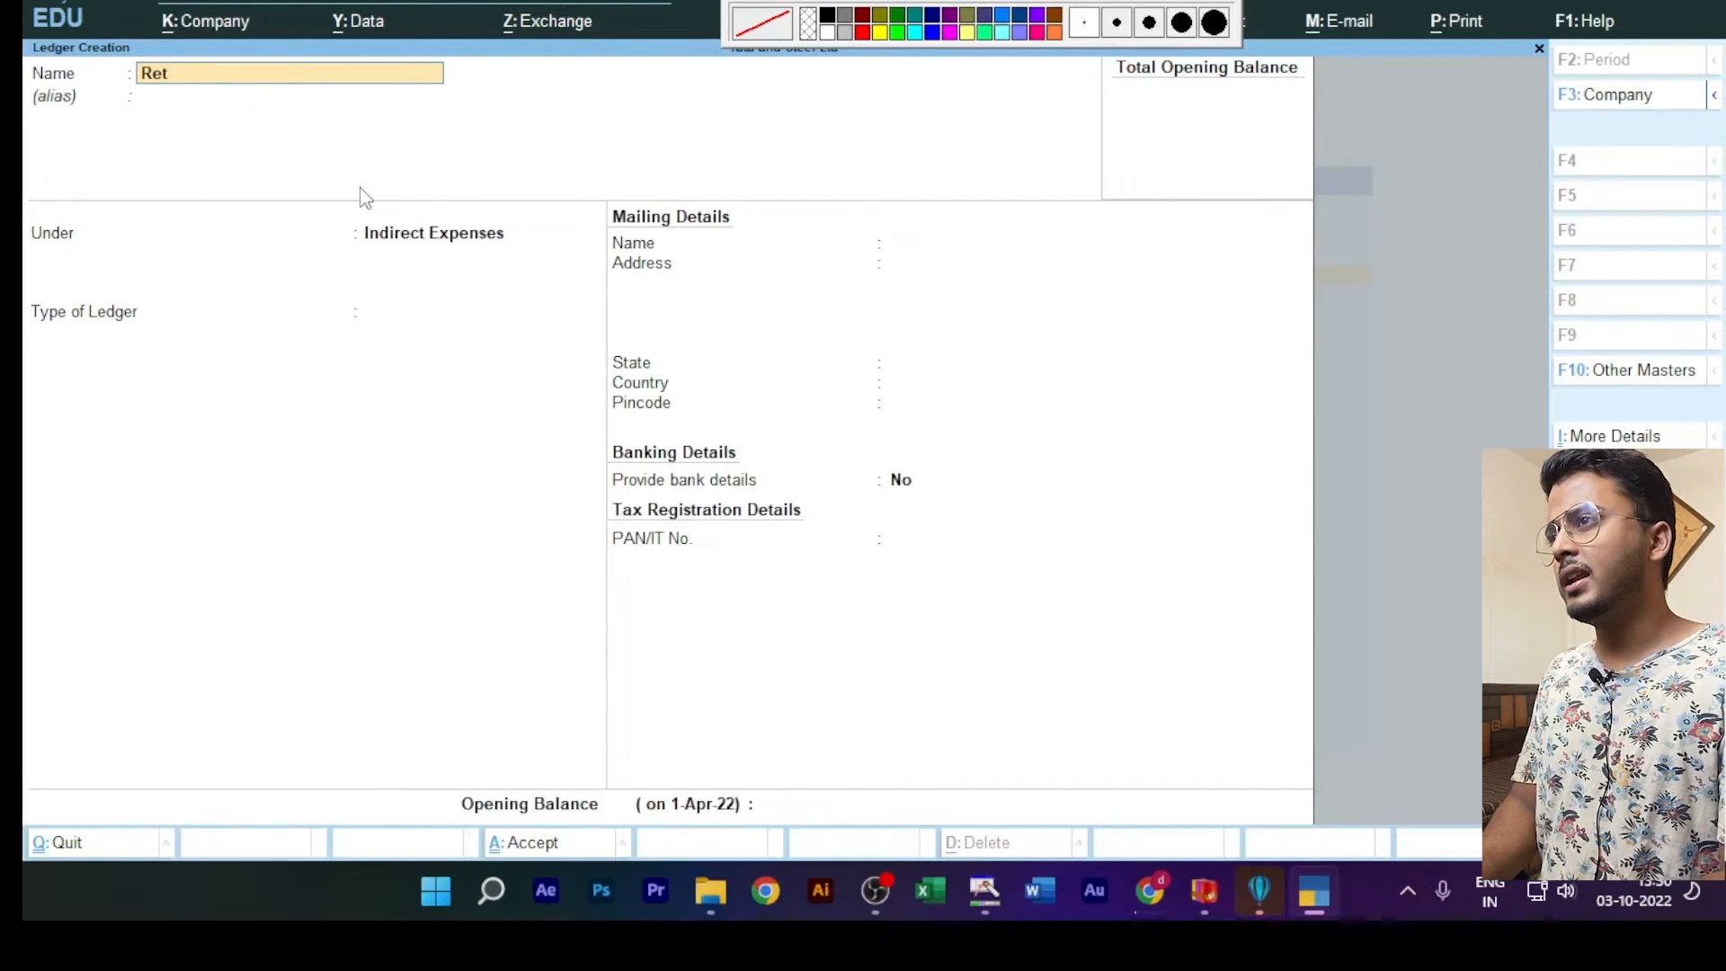
pyautogui.press('BackSpace')
pyautogui.write('nt')
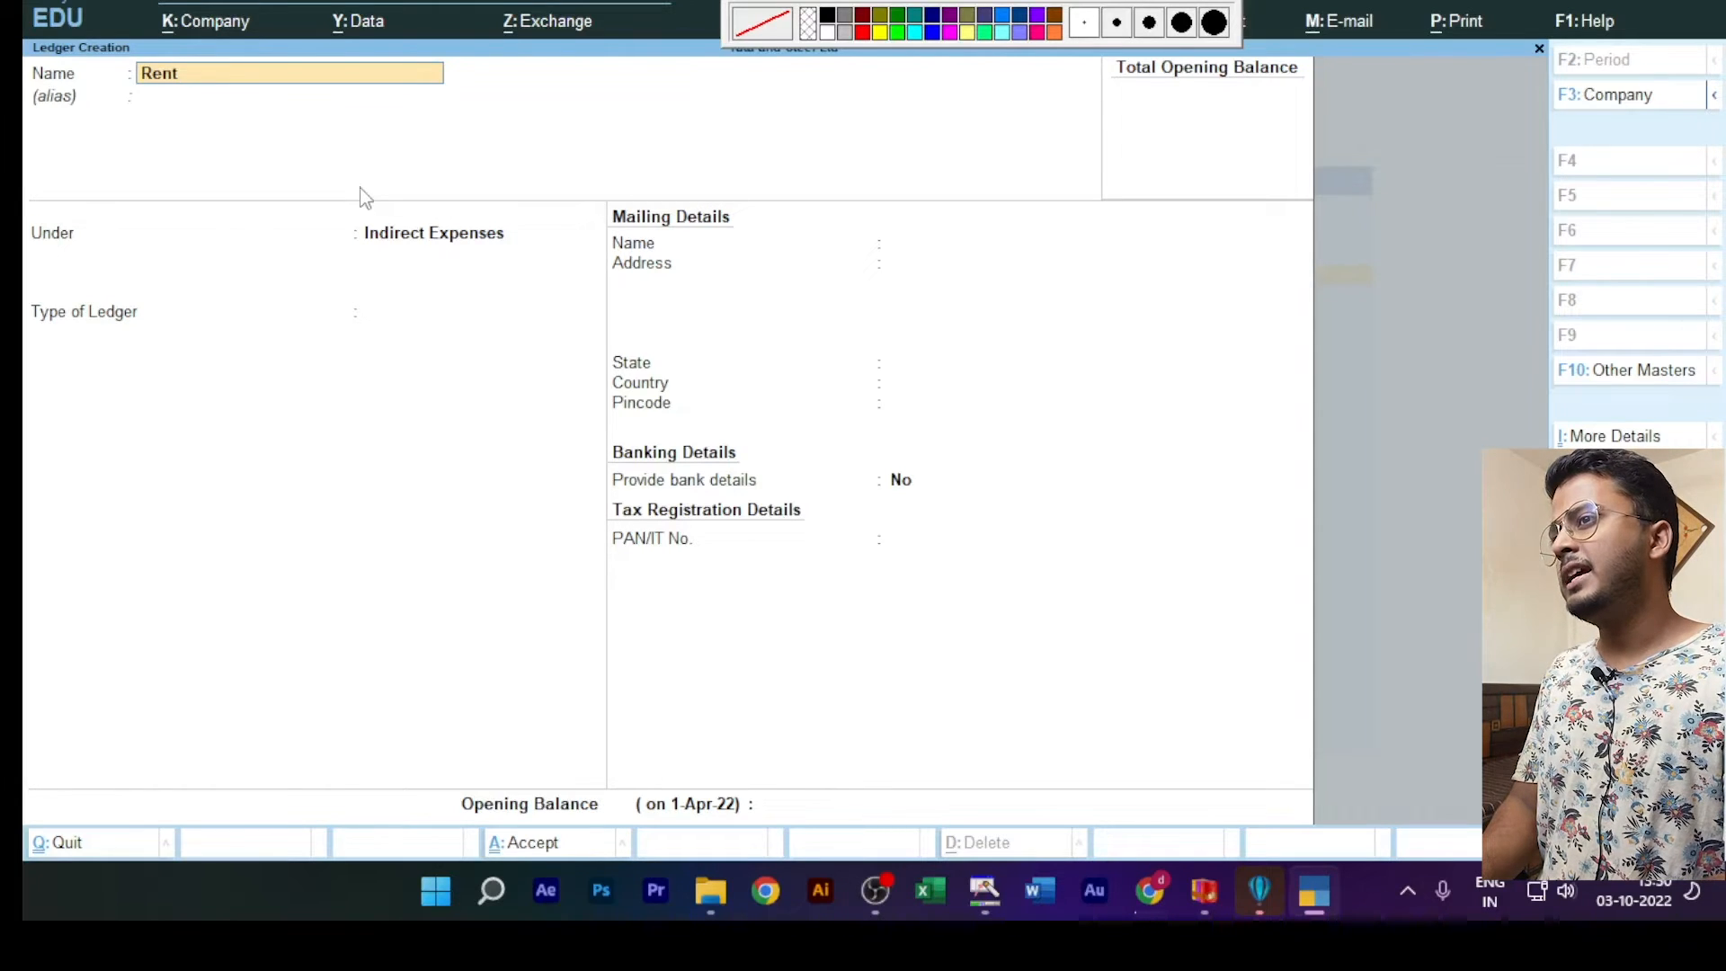
pyautogui.press('Return')
pyautogui.press('Return')
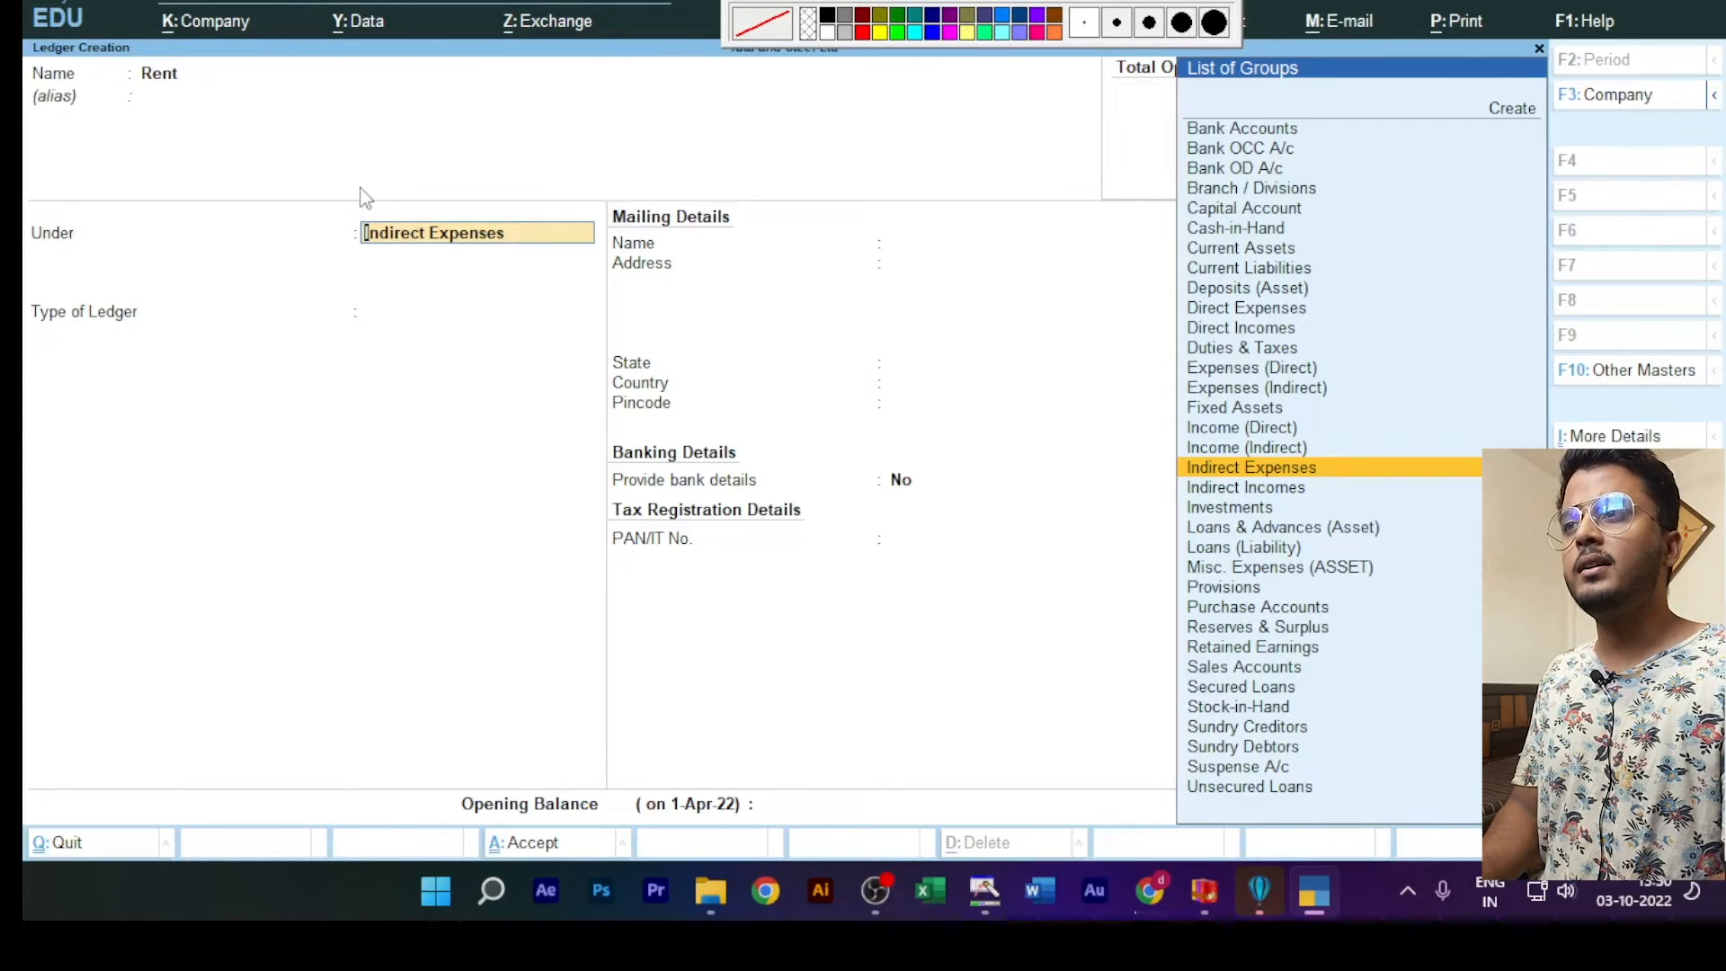
pyautogui.press('ctrl')
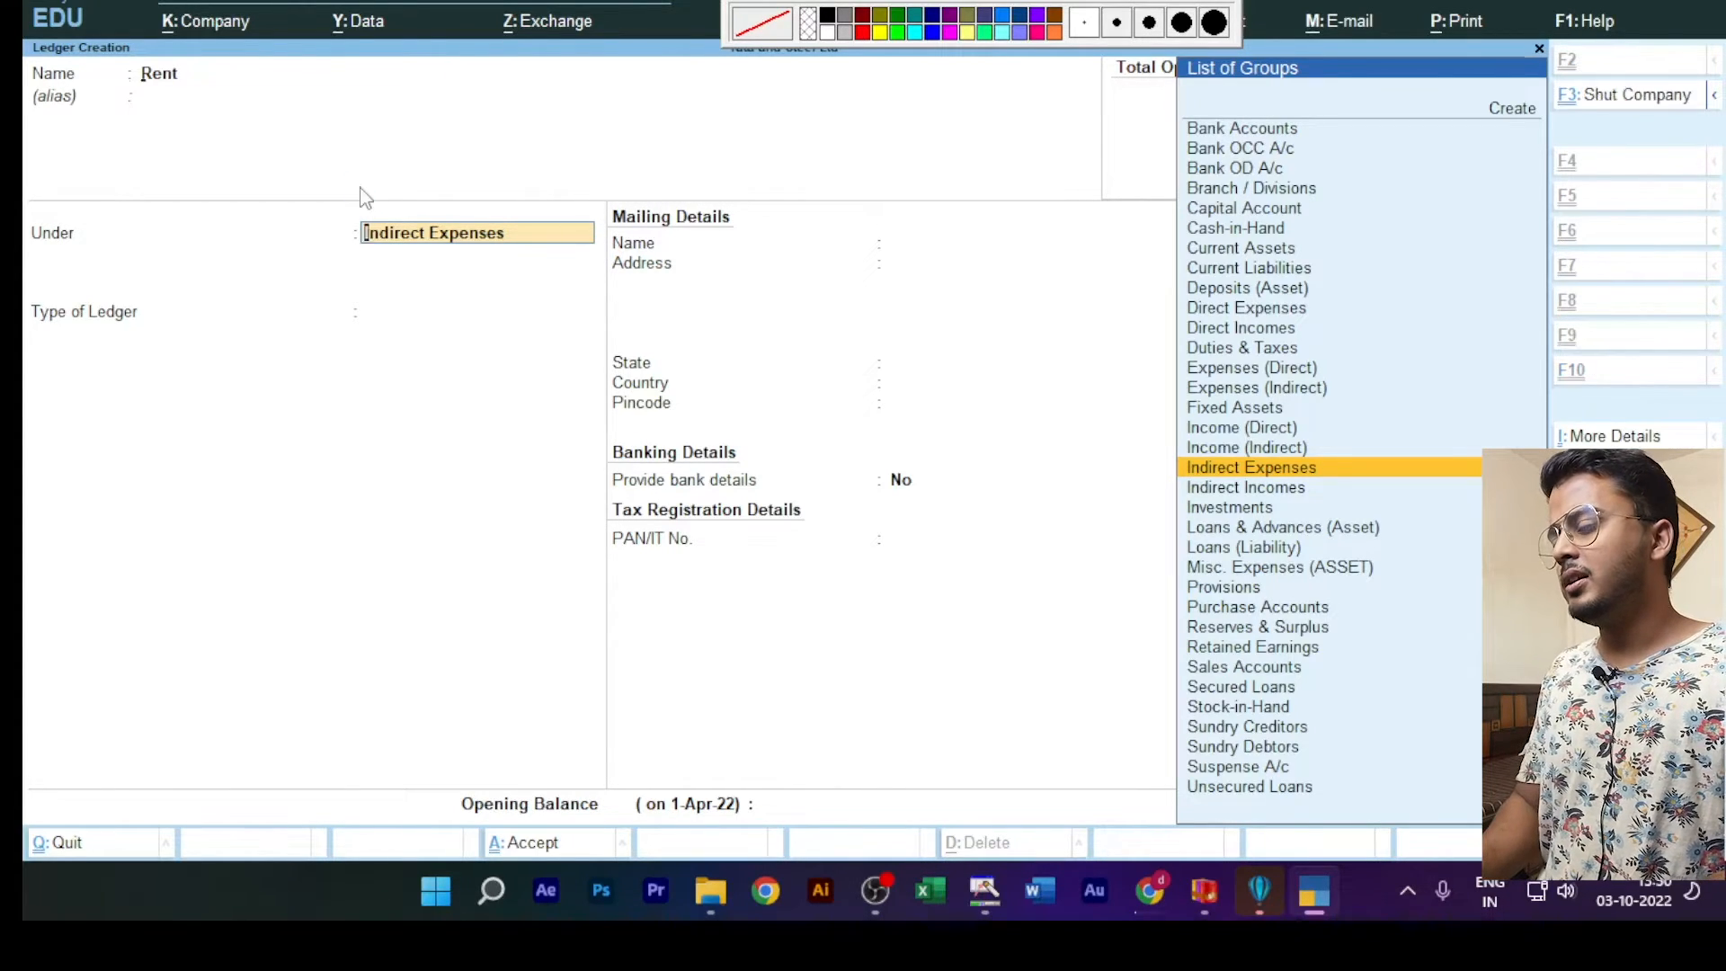
pyautogui.hotkey('ctrl', 'a')
# Step: Create a ledger named Rent Receive under Indirect Incomes with type of ledger Not Applicable, save it and quit ledger creation
pyautogui.write('Rent')
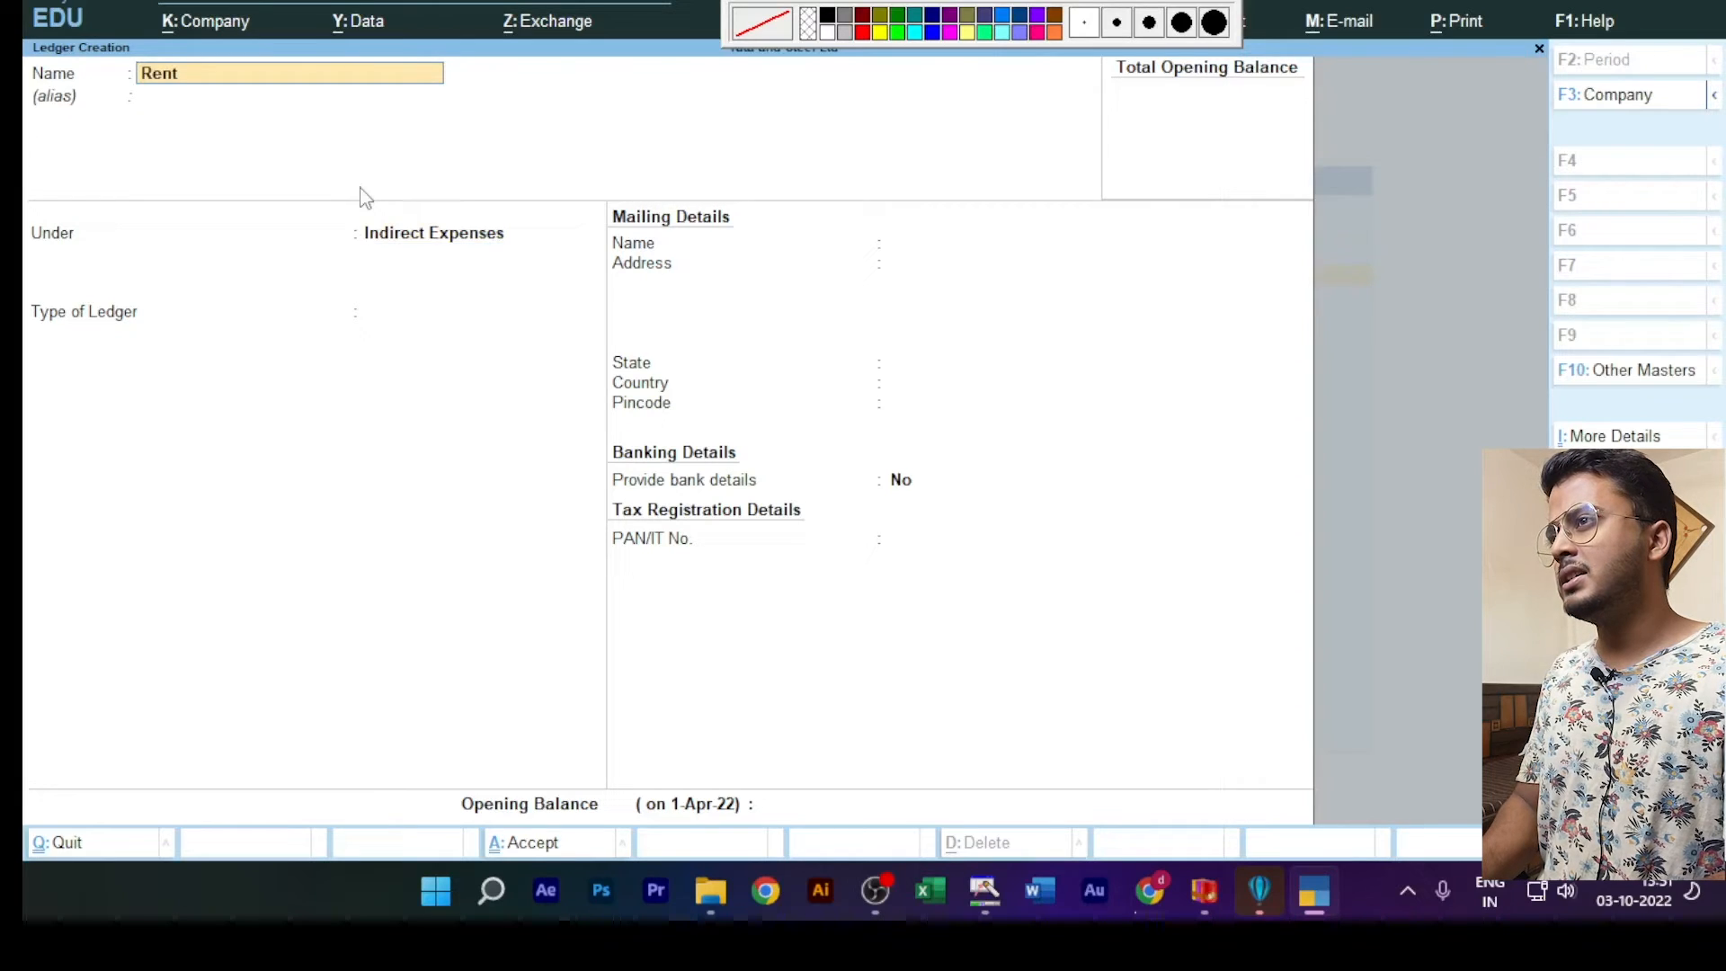
pyautogui.write(' Recer')
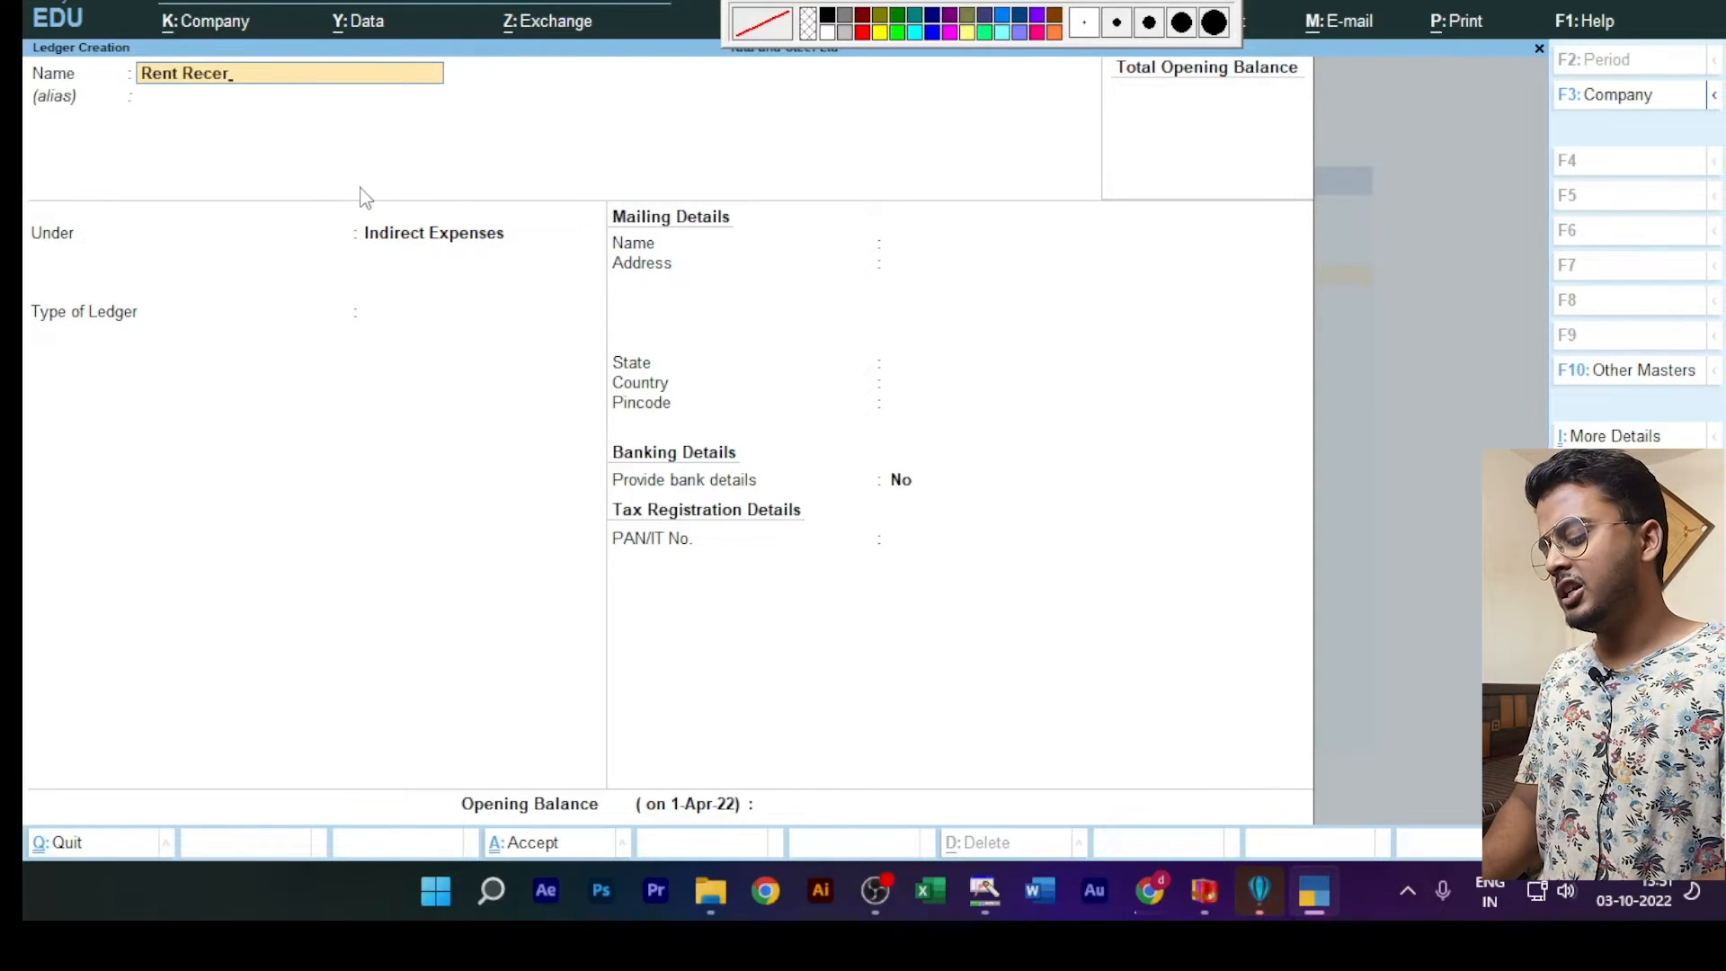
pyautogui.press('BackSpace')
pyautogui.write('ive')
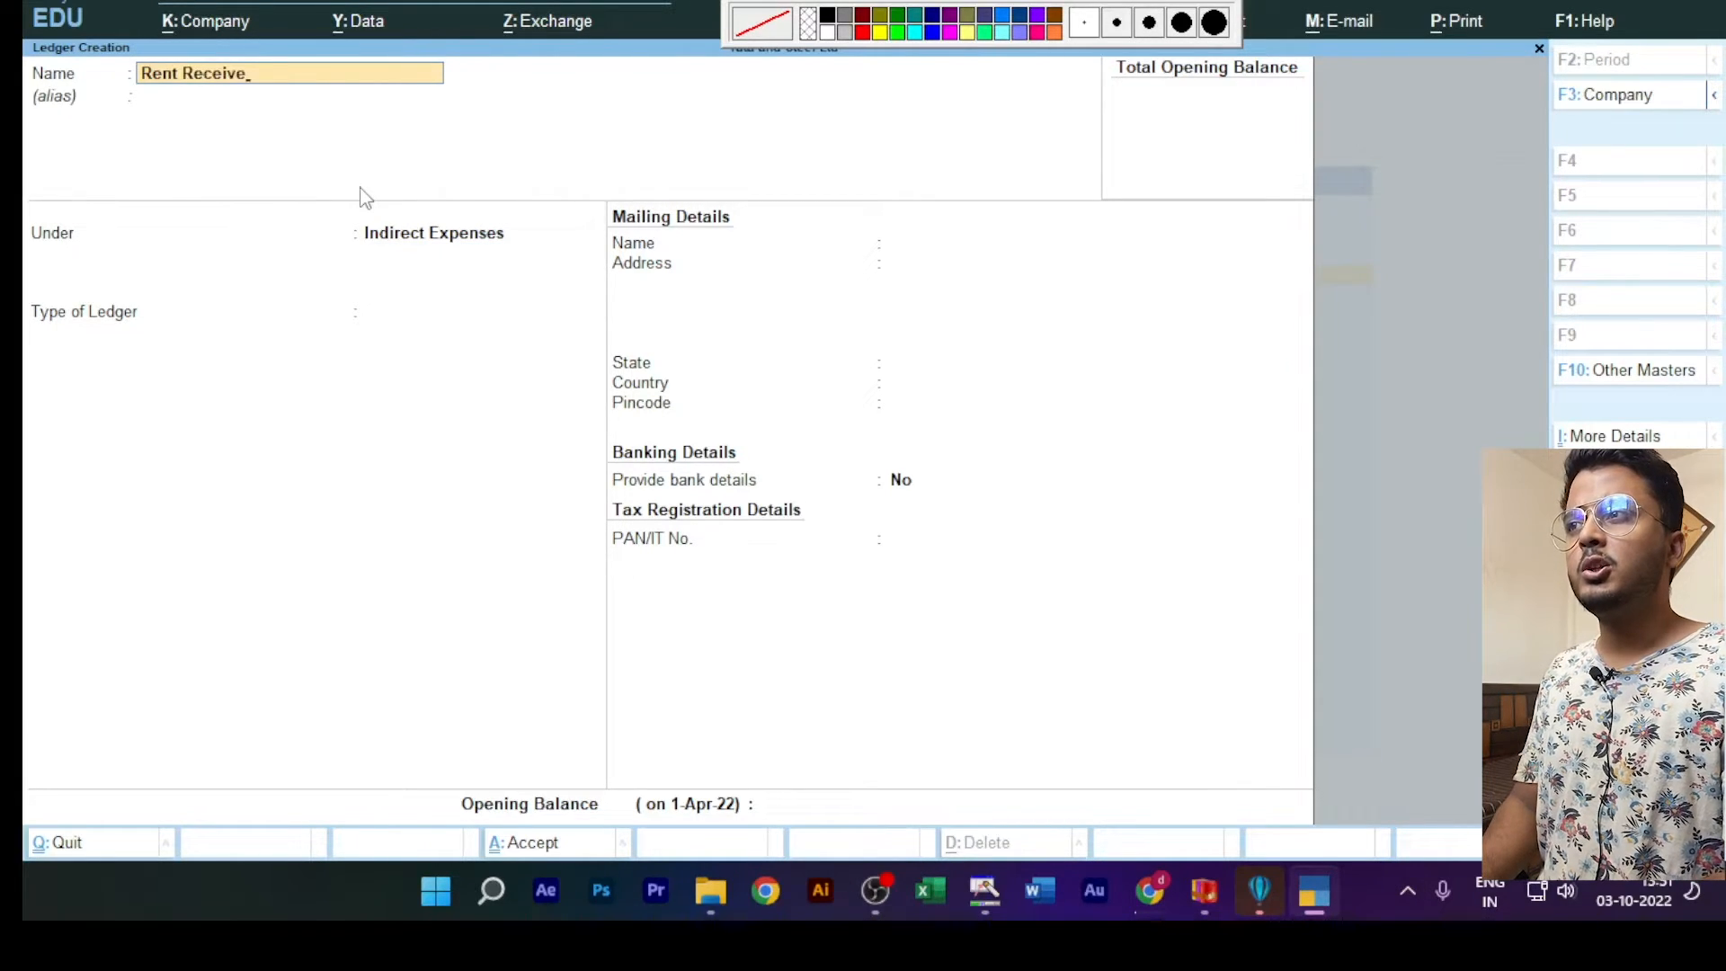
pyautogui.press('Return')
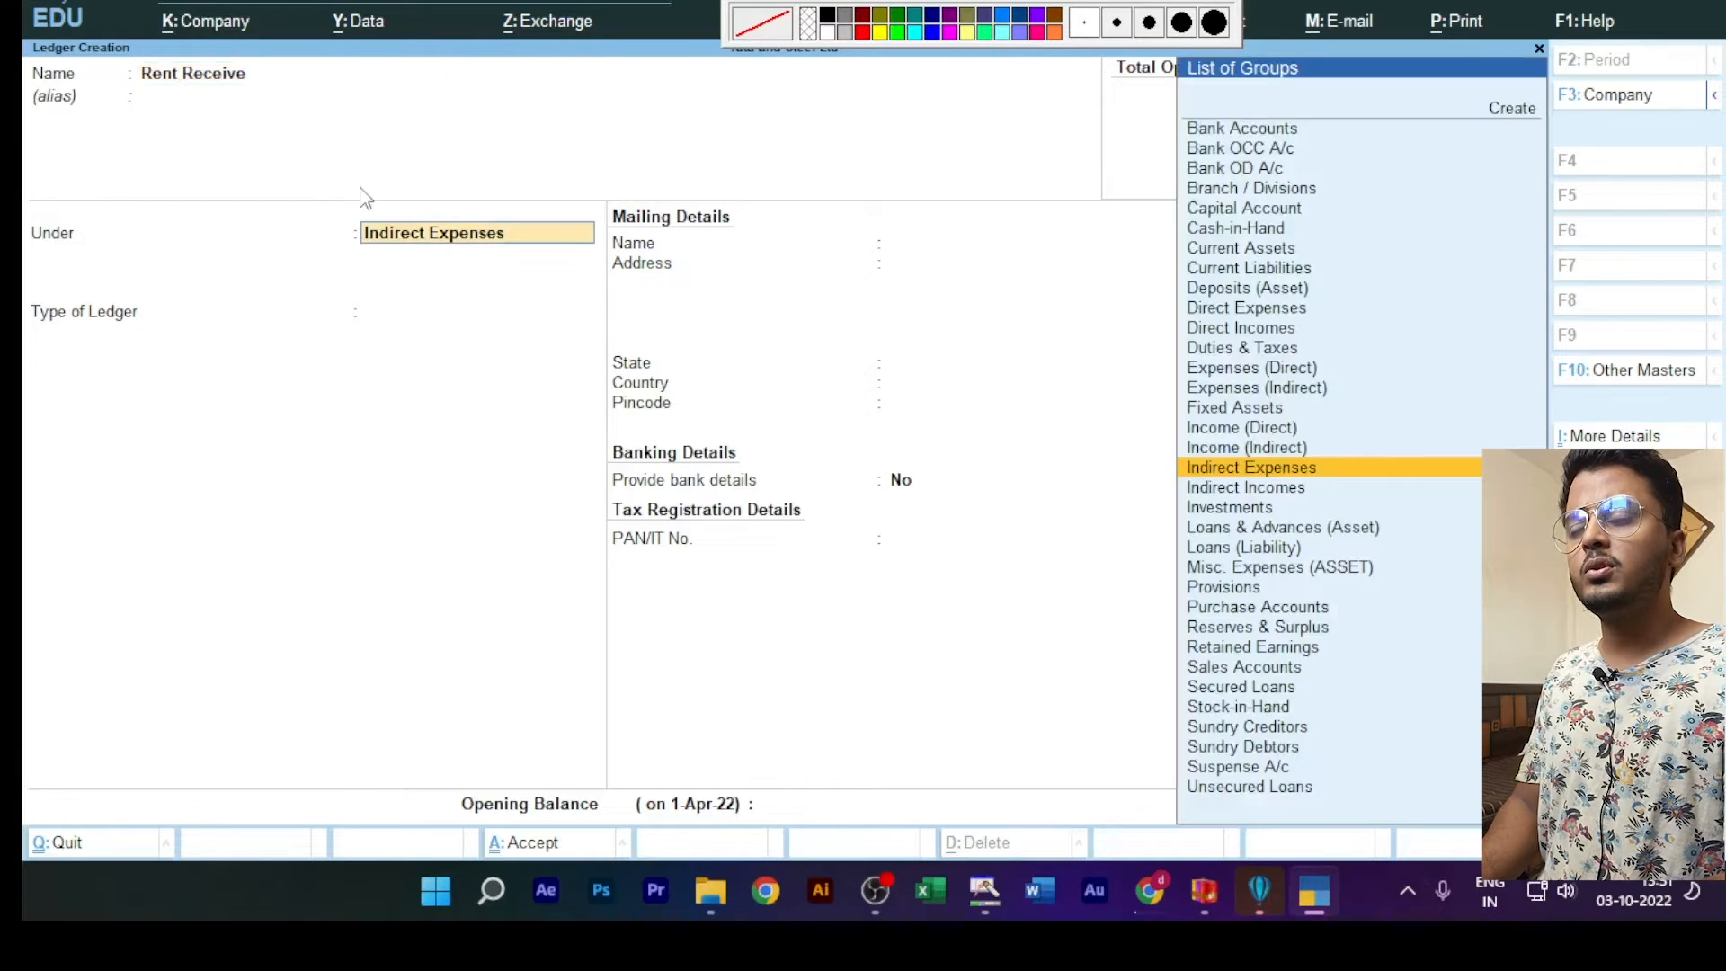
pyautogui.write('Ind')
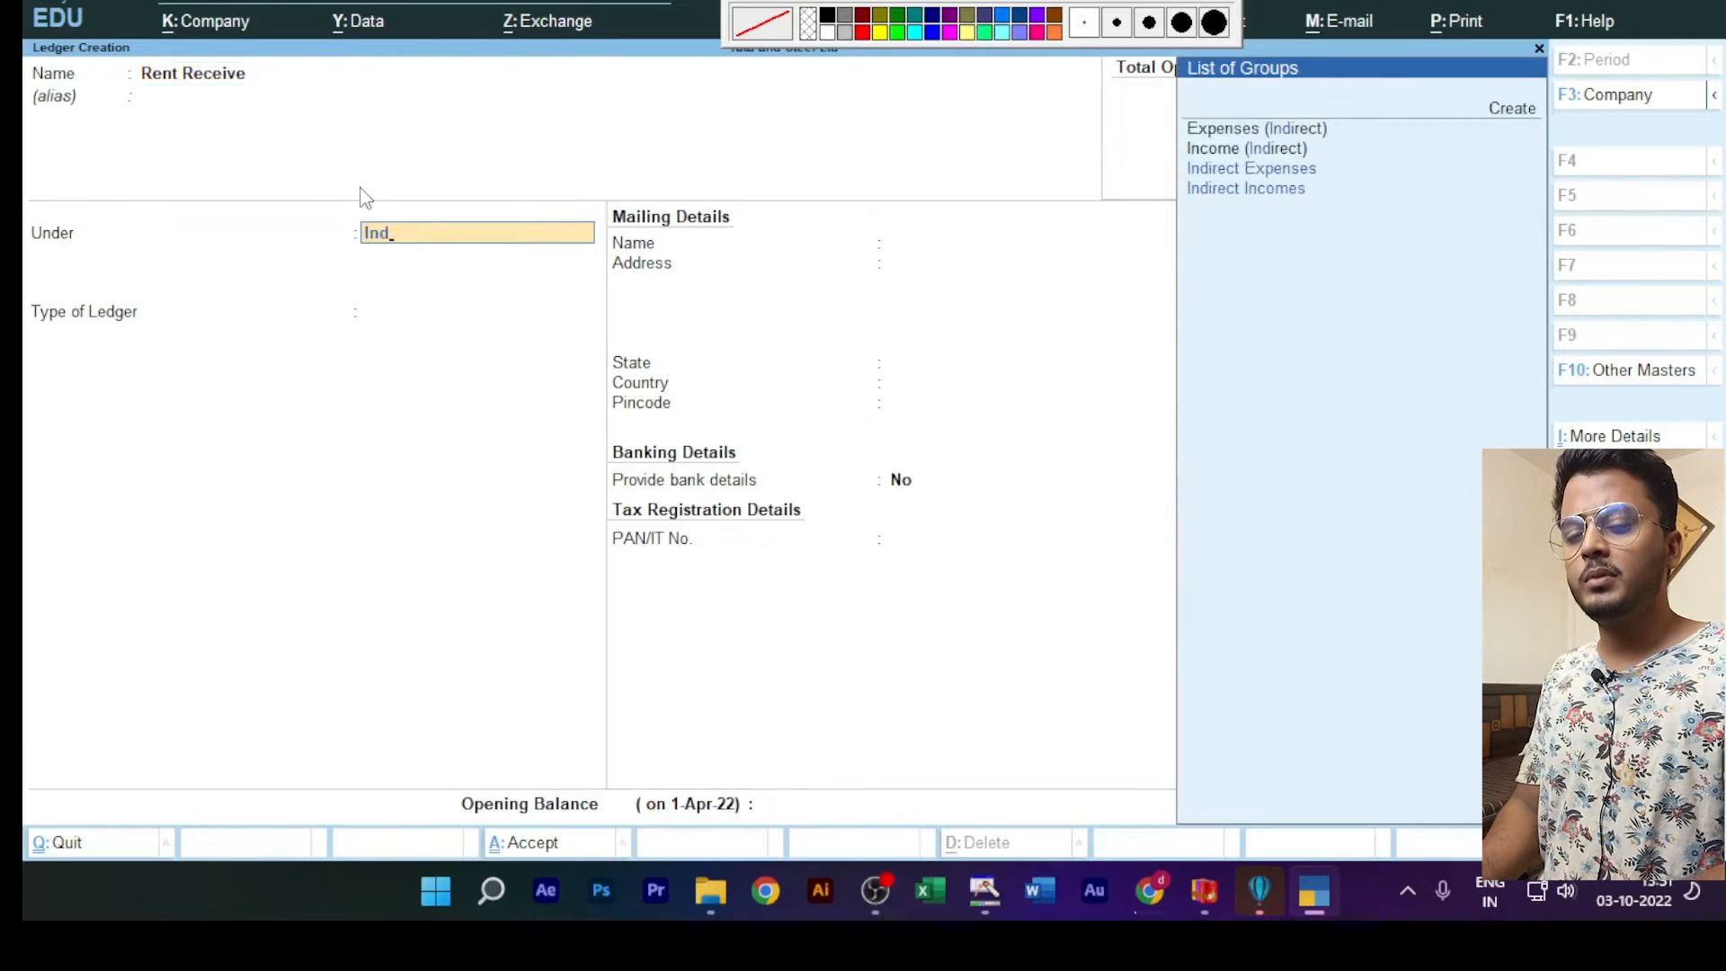
pyautogui.press('Down')
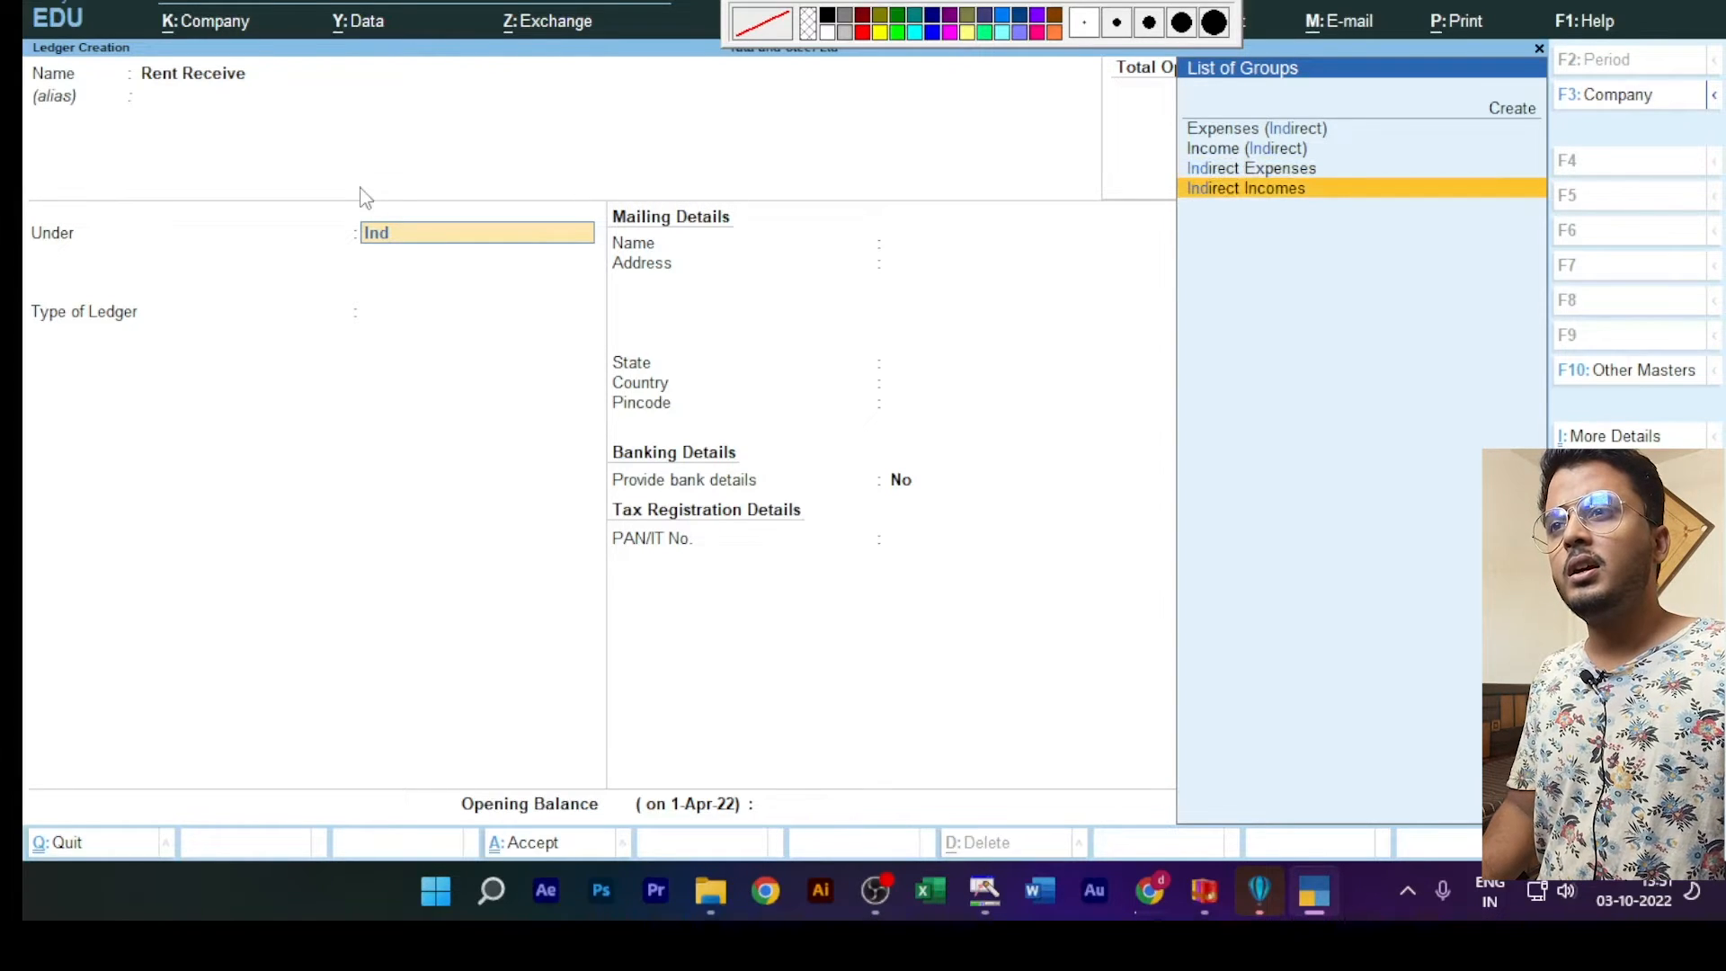
pyautogui.press('Return')
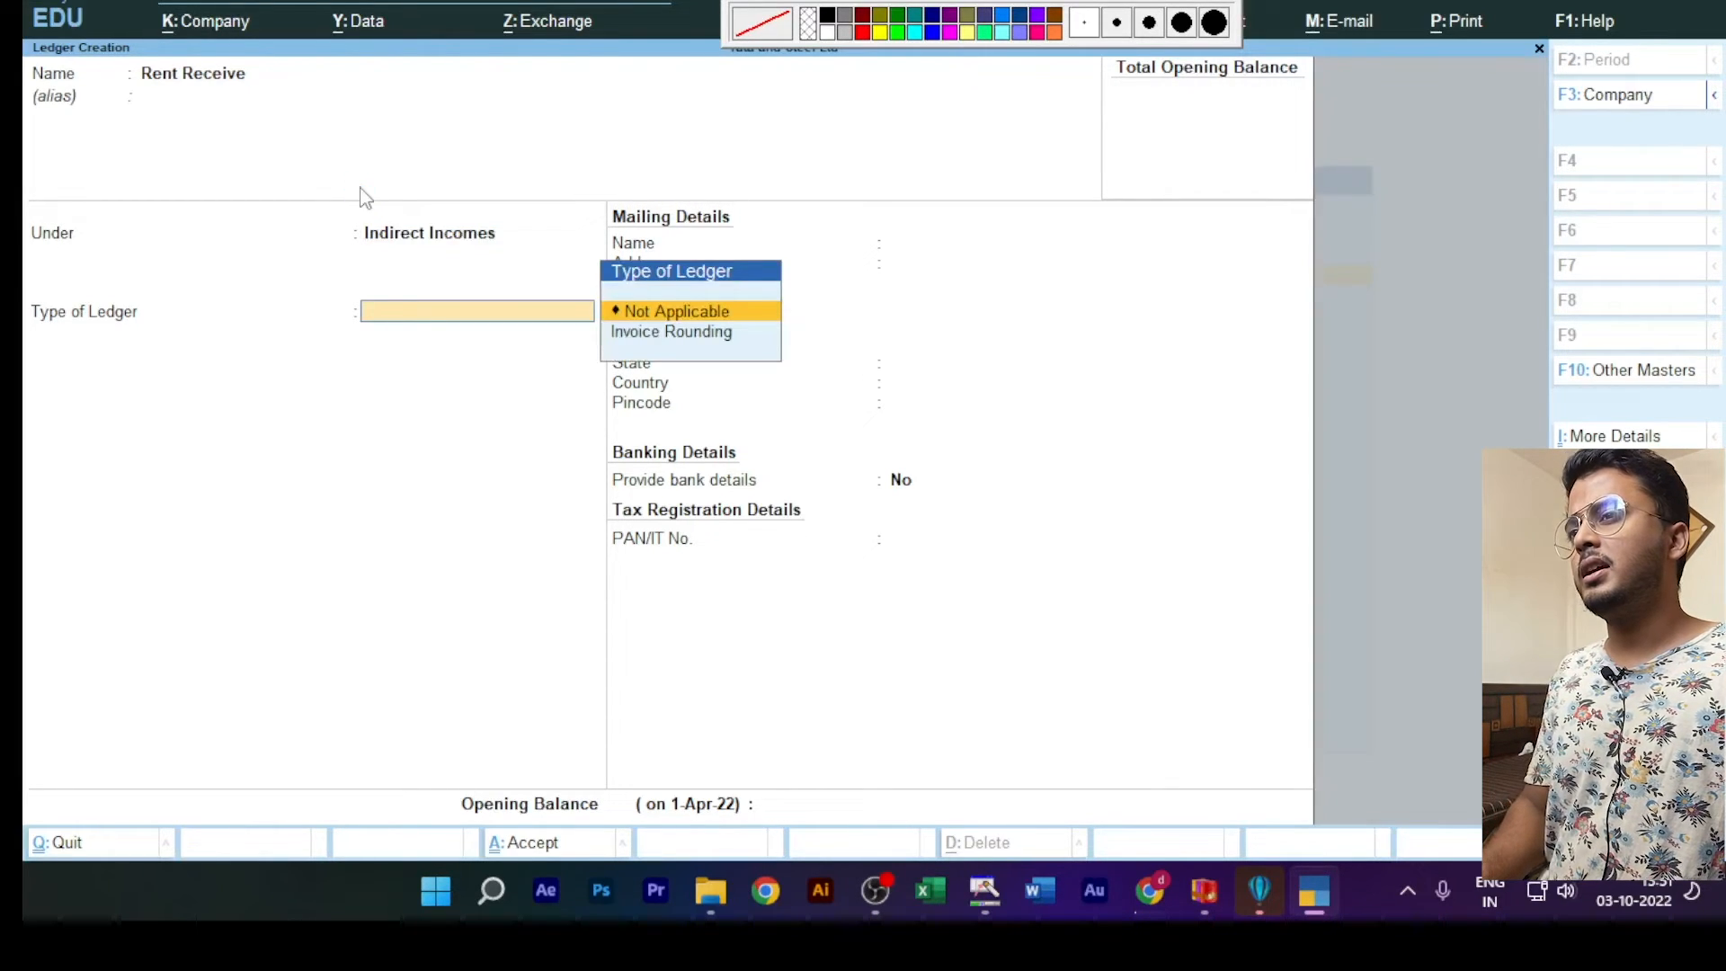
pyautogui.press('Return')
pyautogui.hotkey('ctrl', 'a')
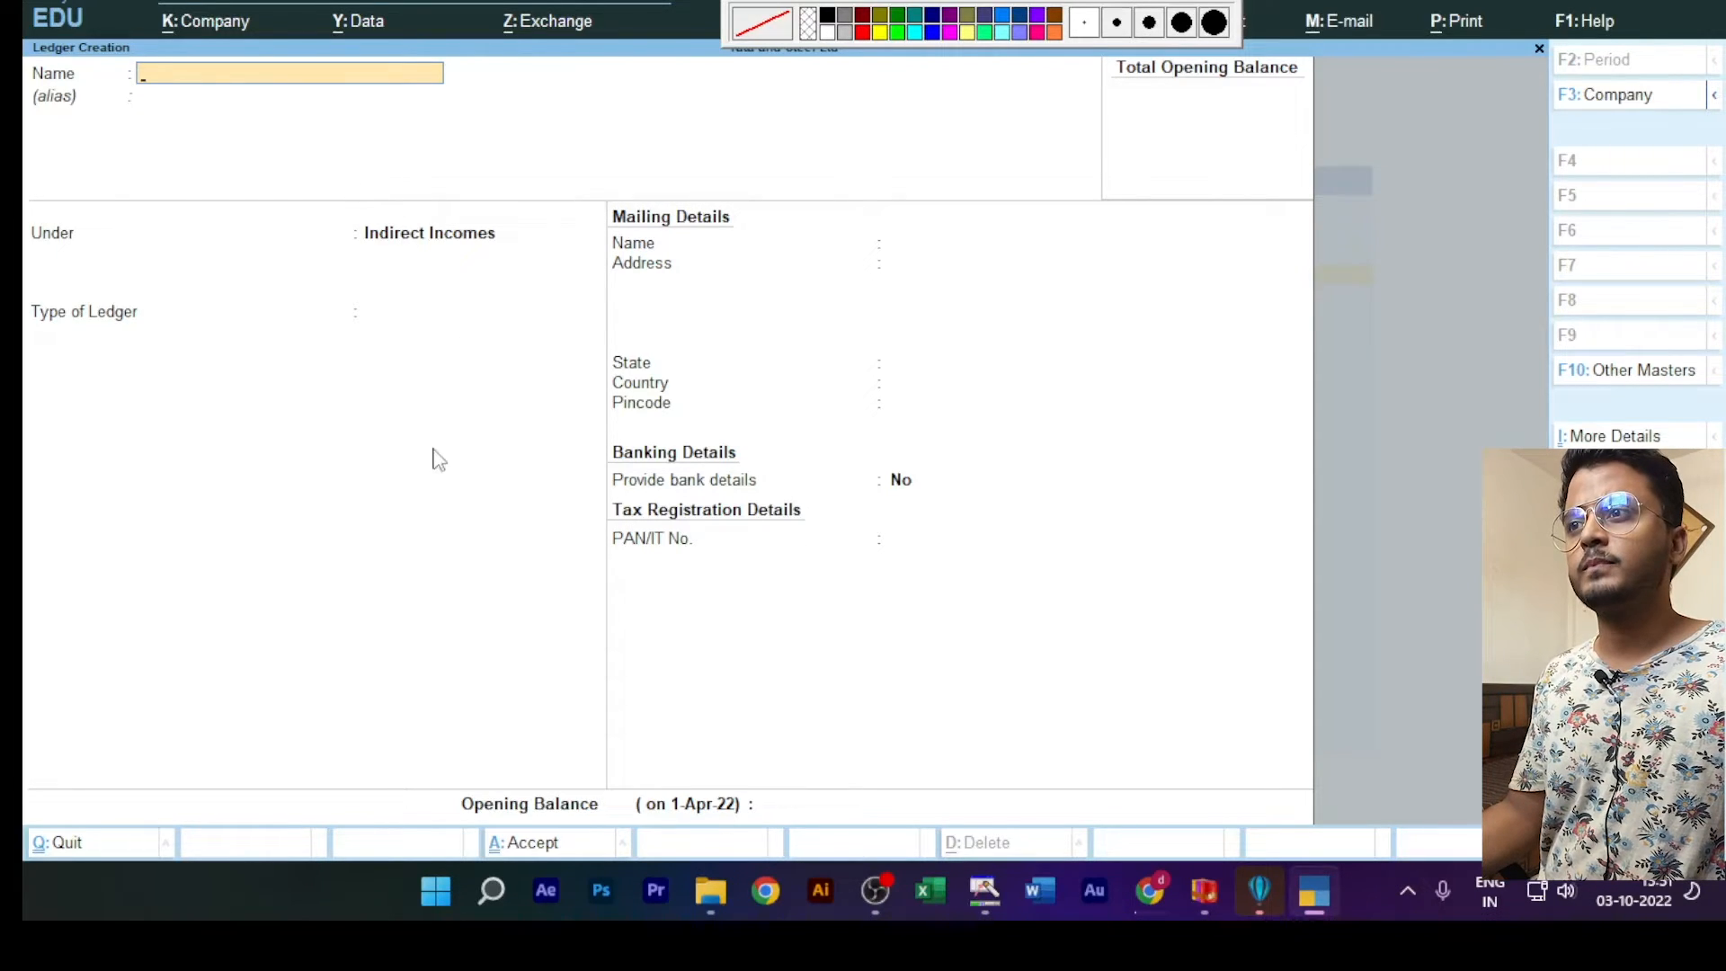
pyautogui.press('Escape')
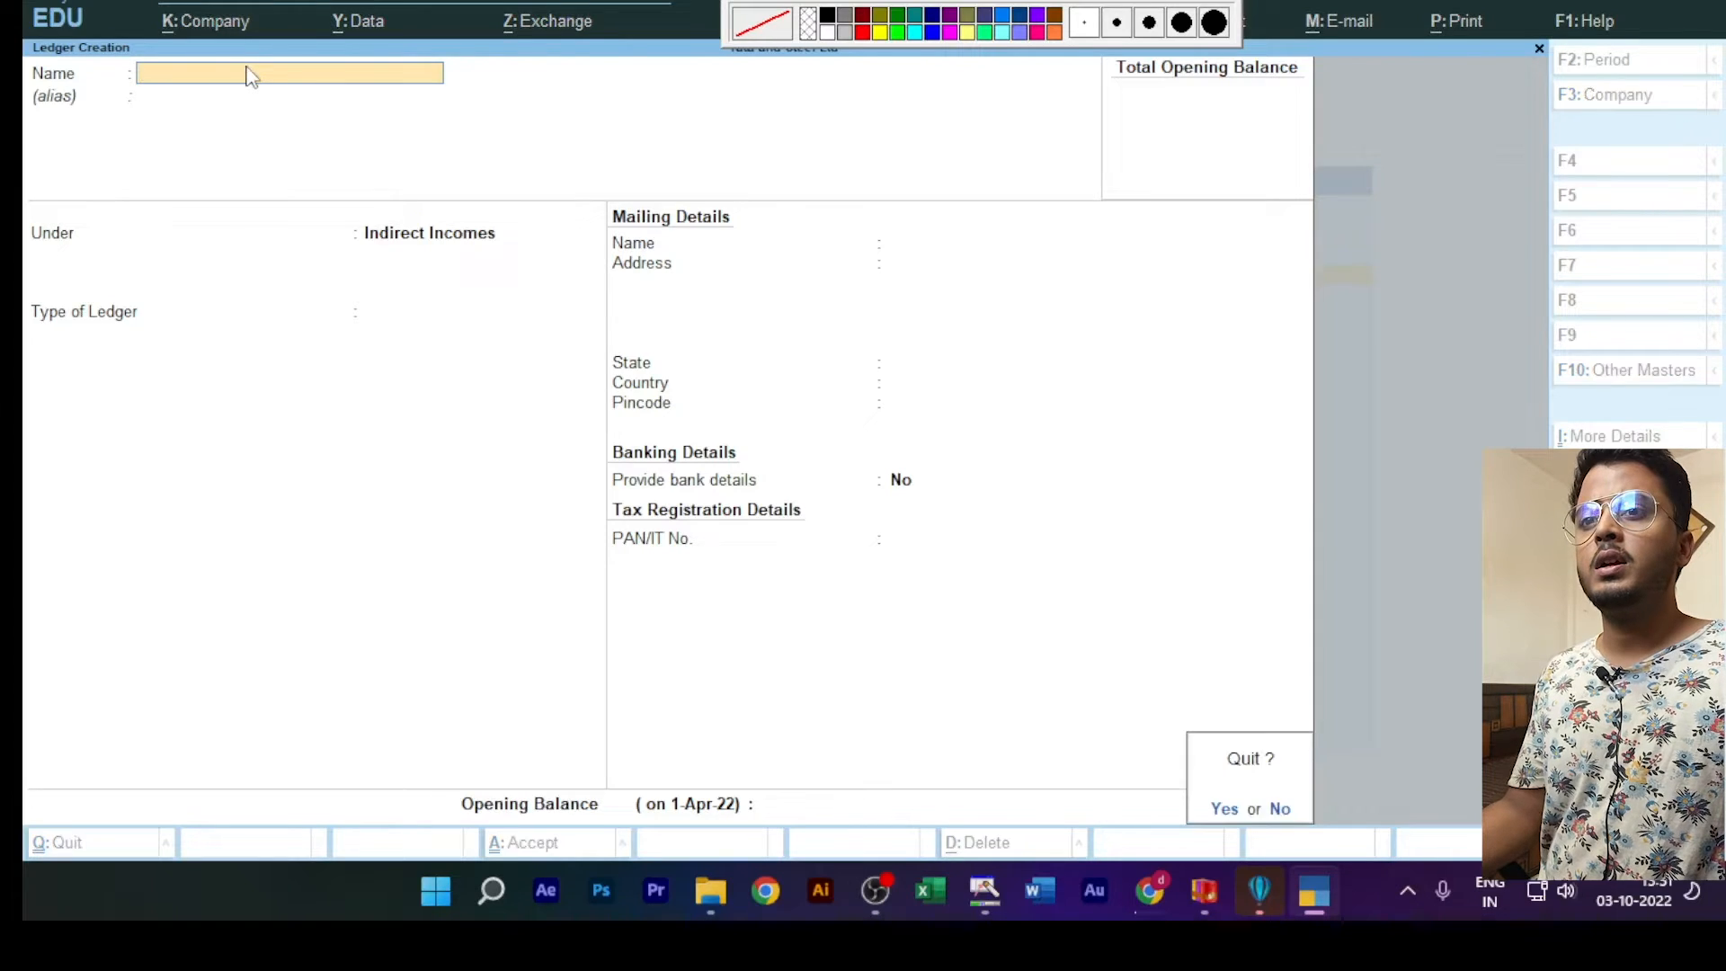
pyautogui.press('y')
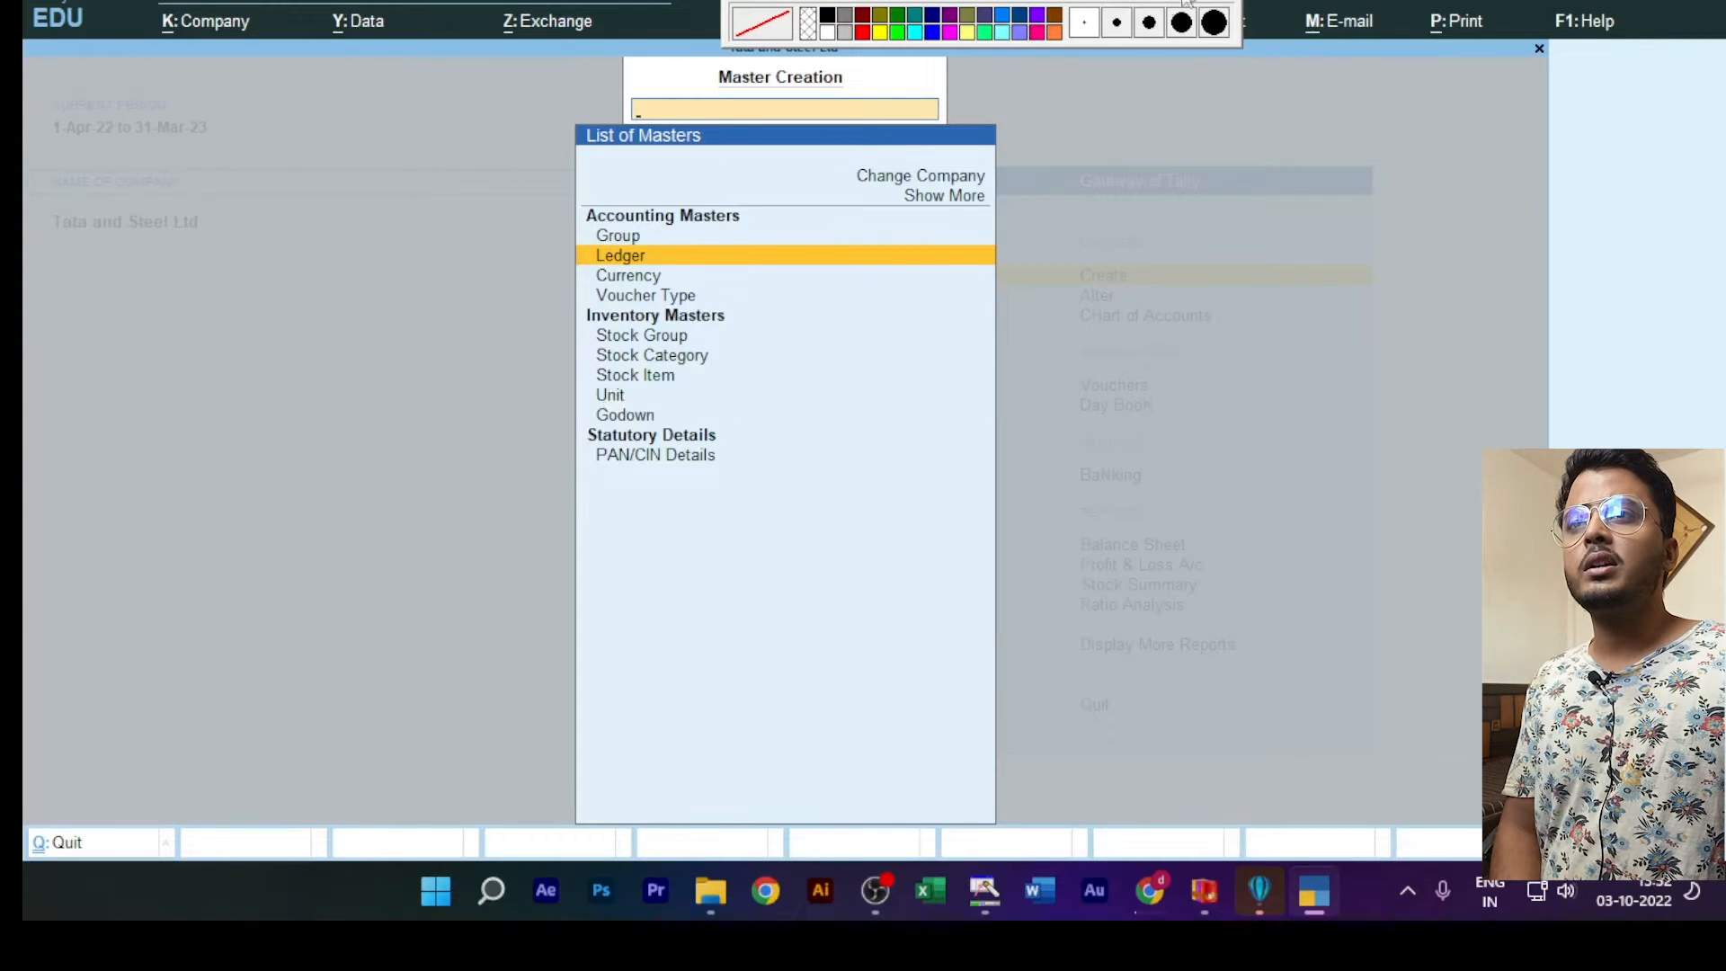
pyautogui.click(1085, 25)
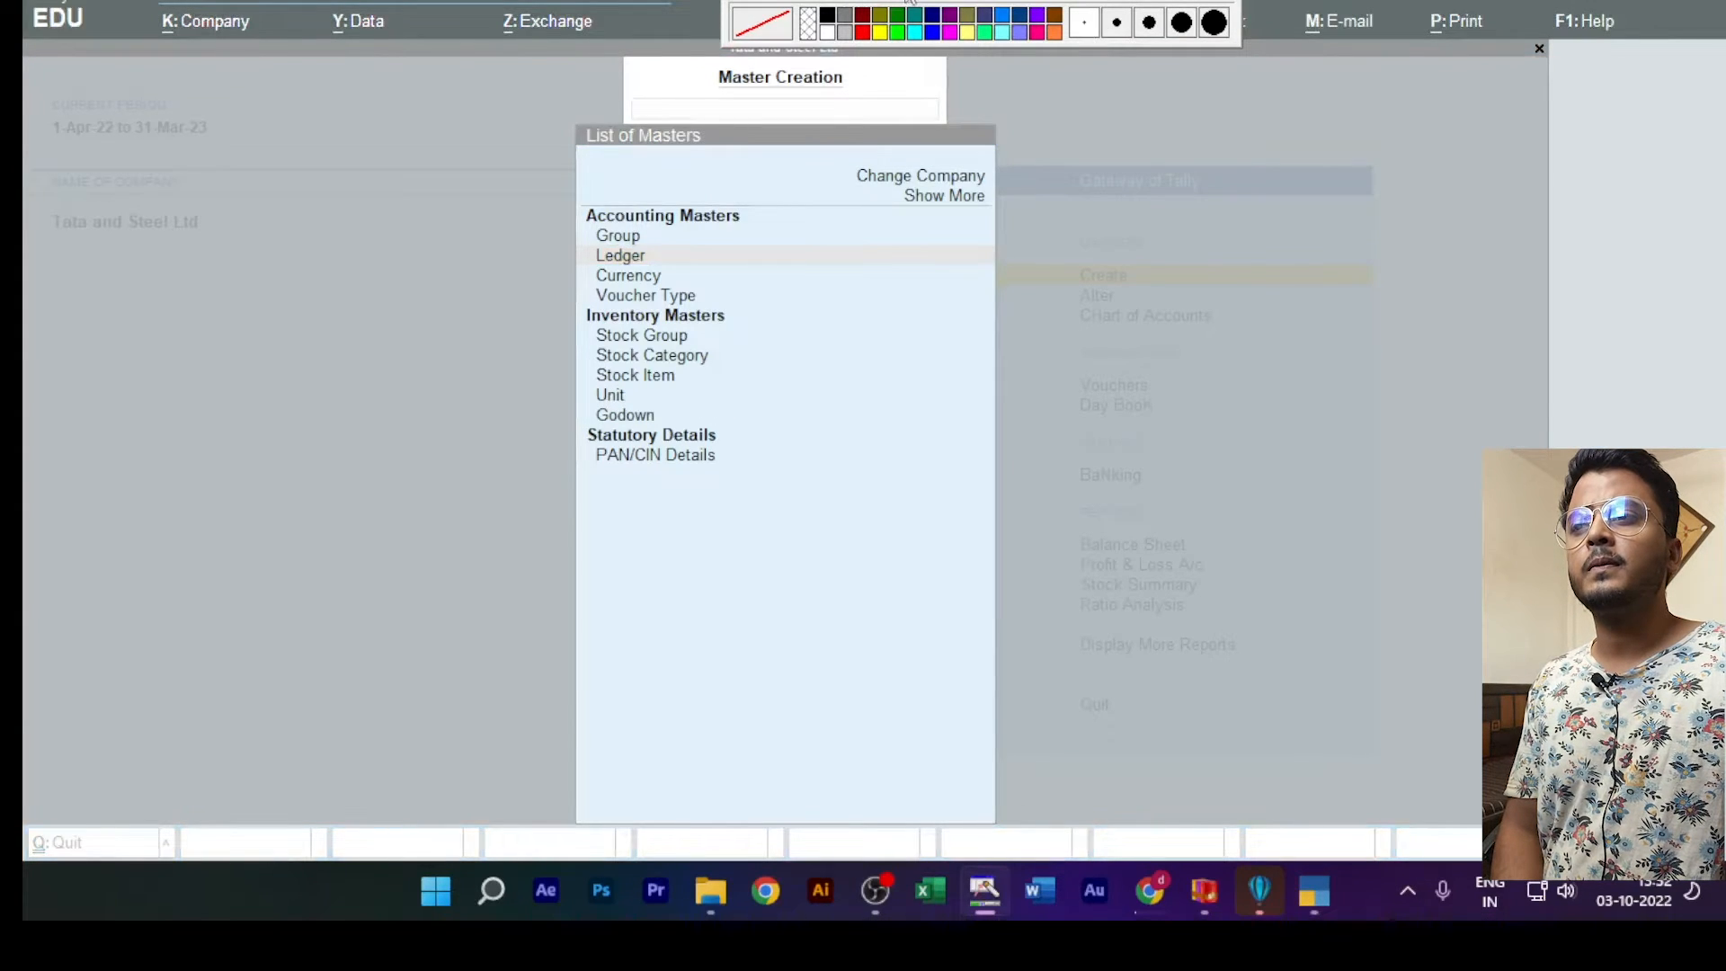
pyautogui.moveTo(567, 351); pyautogui.dragTo(706, 393)
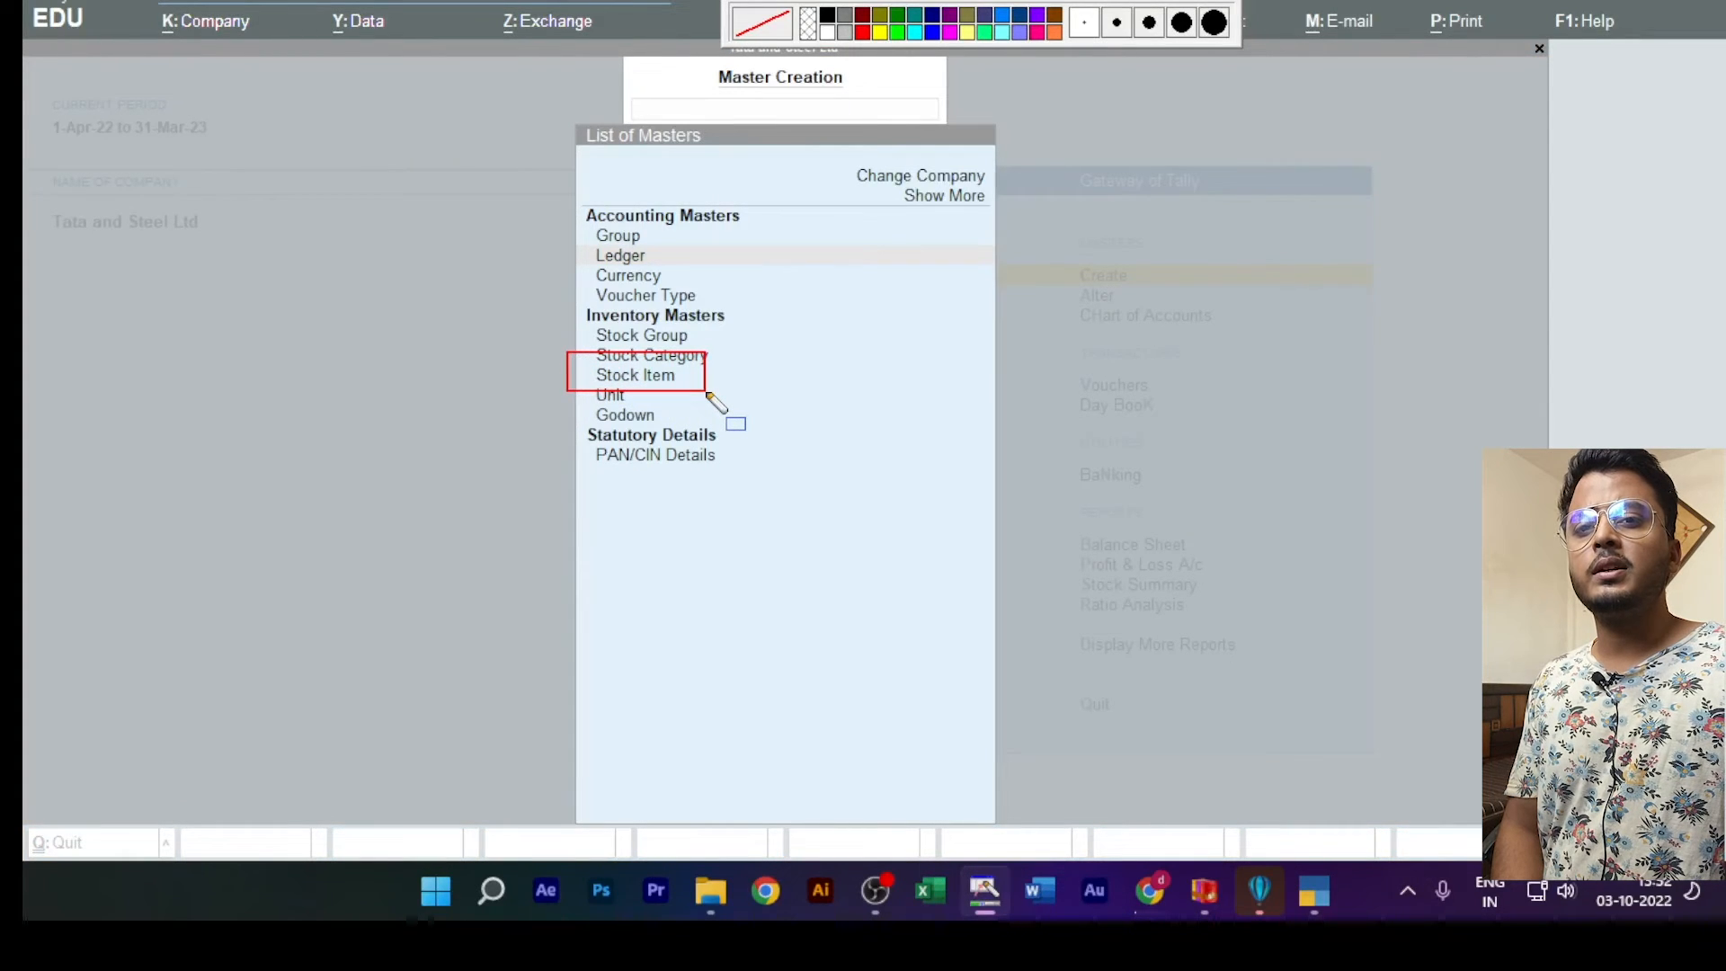
pyautogui.click(1072, 2)
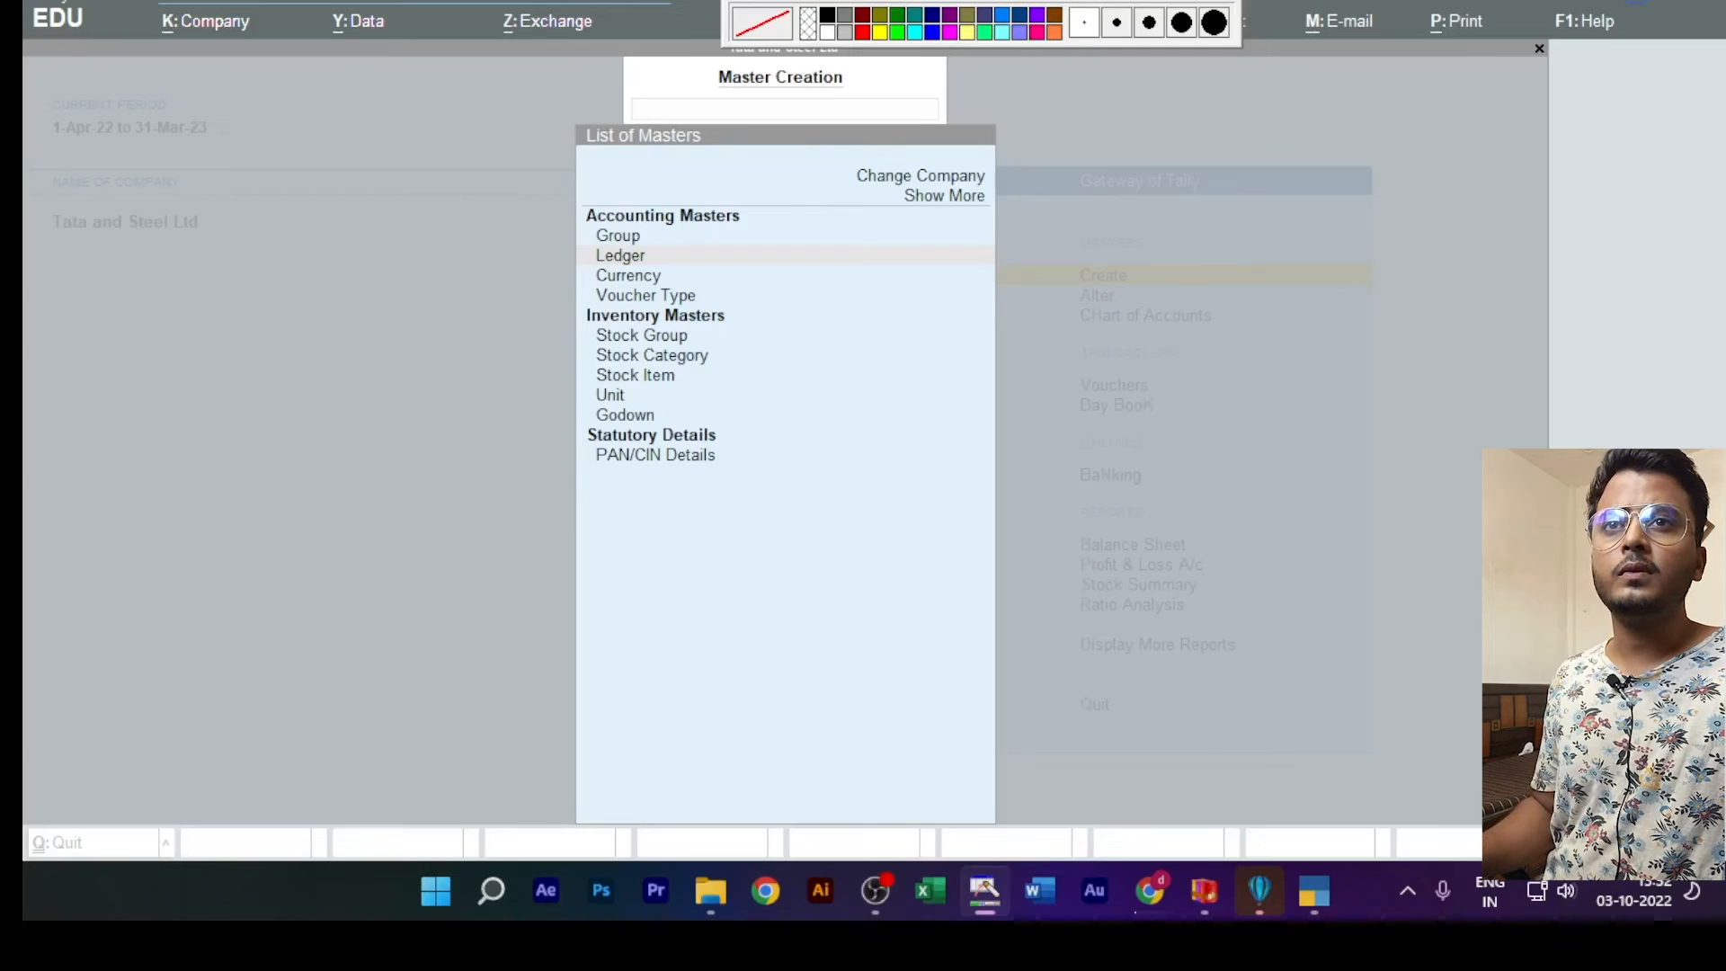
pyautogui.press('Escape')
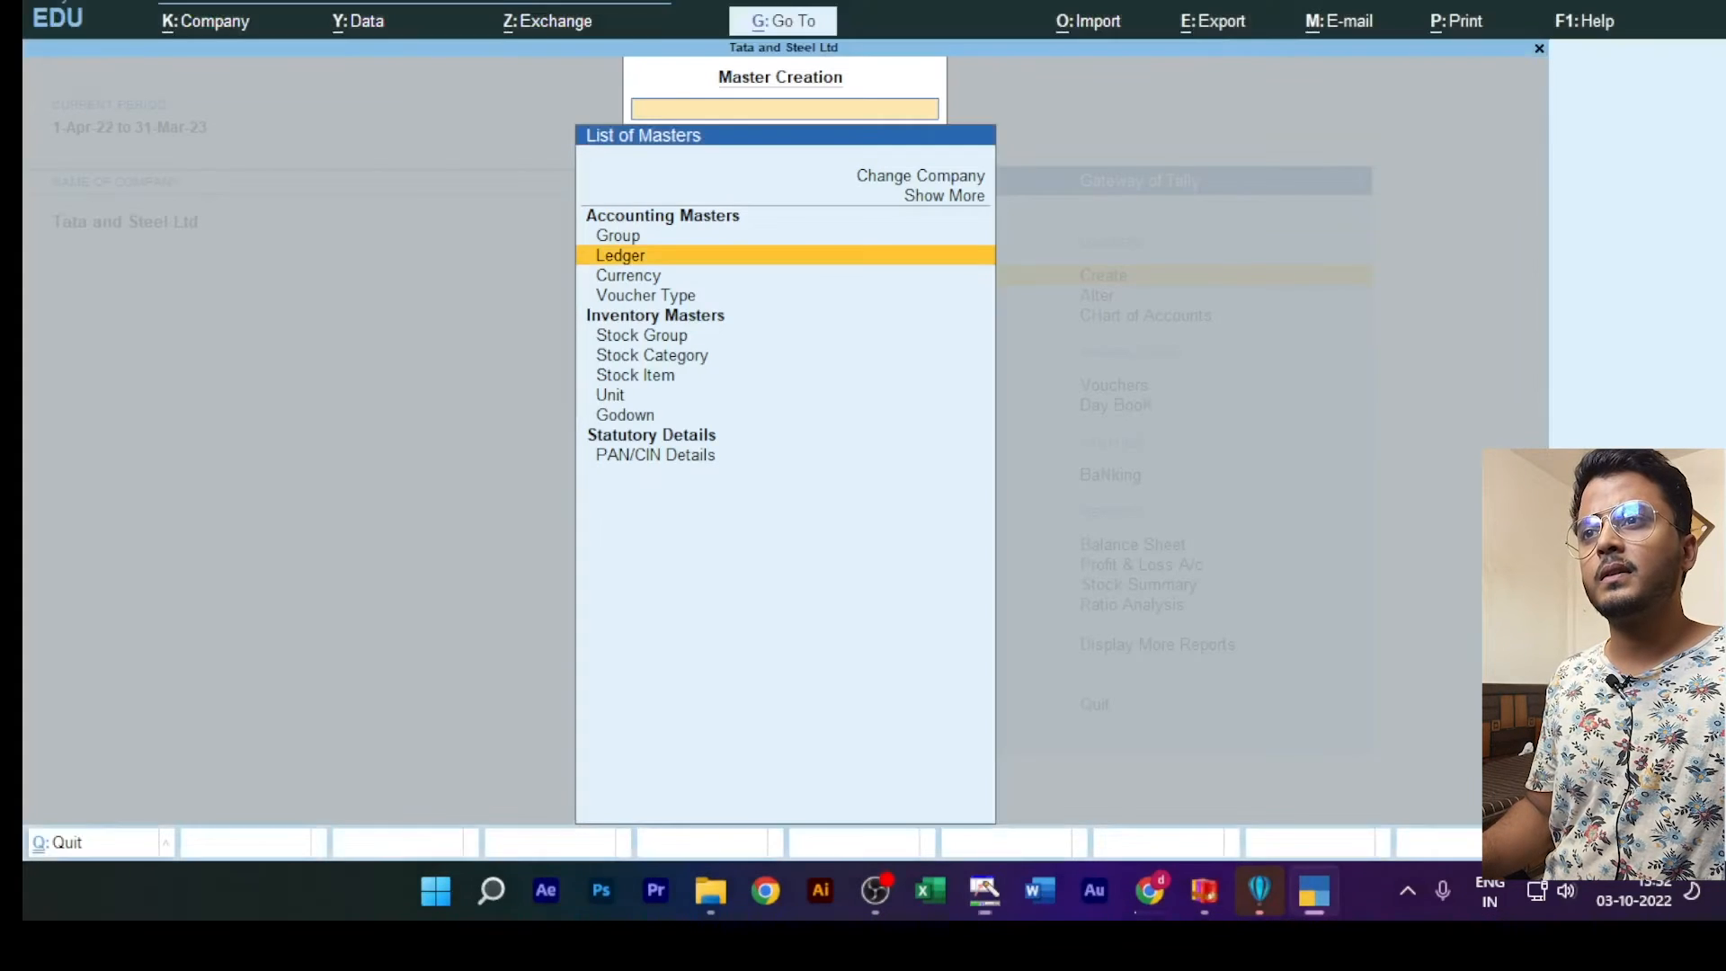
pyautogui.press('Escape')
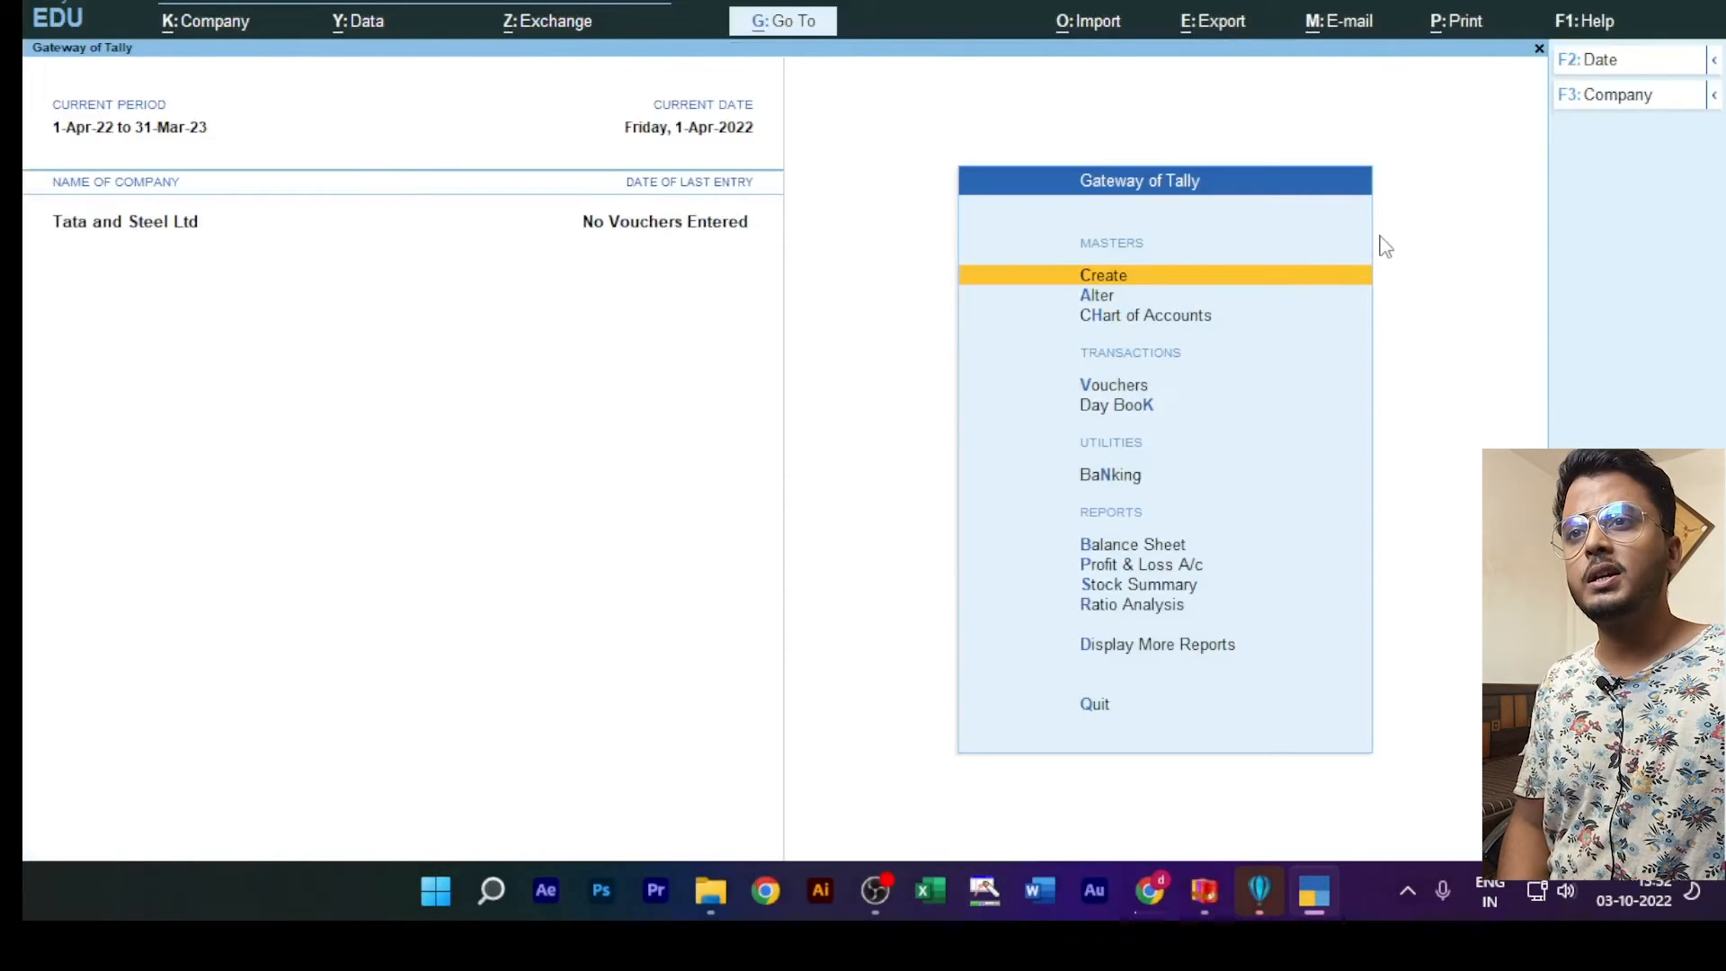
# Step: Start creating a stock group and name it Computer
pyautogui.click(1121, 277)
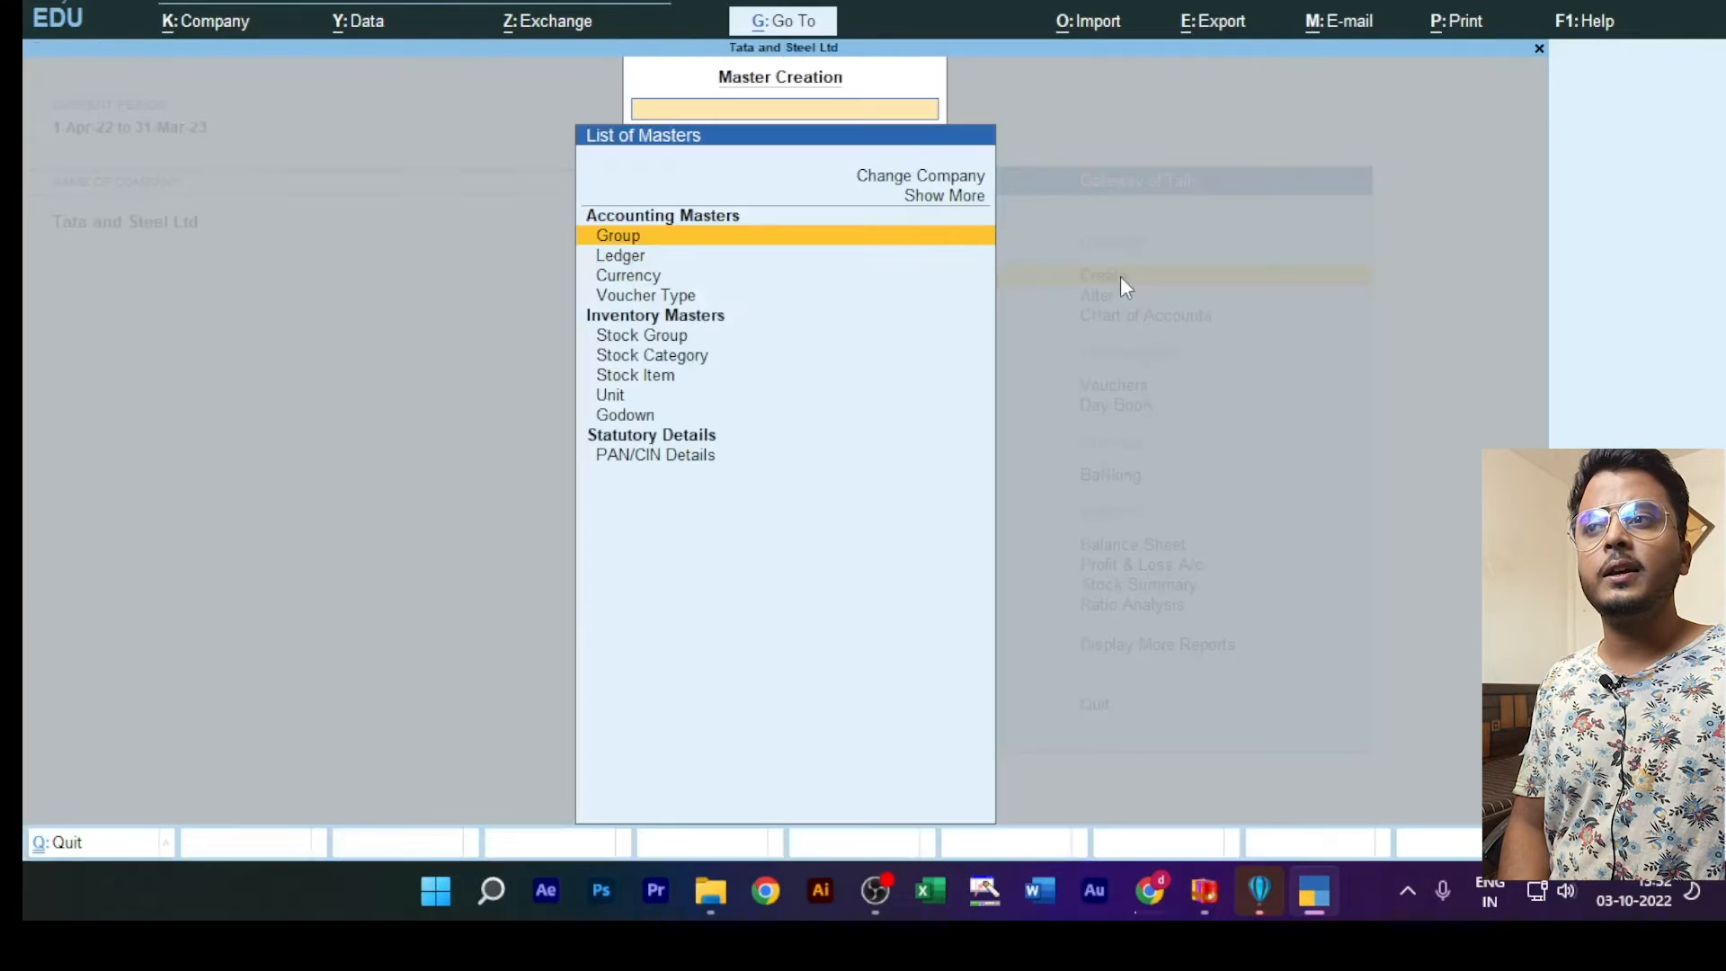
pyautogui.click(645, 337)
pyautogui.click(645, 336)
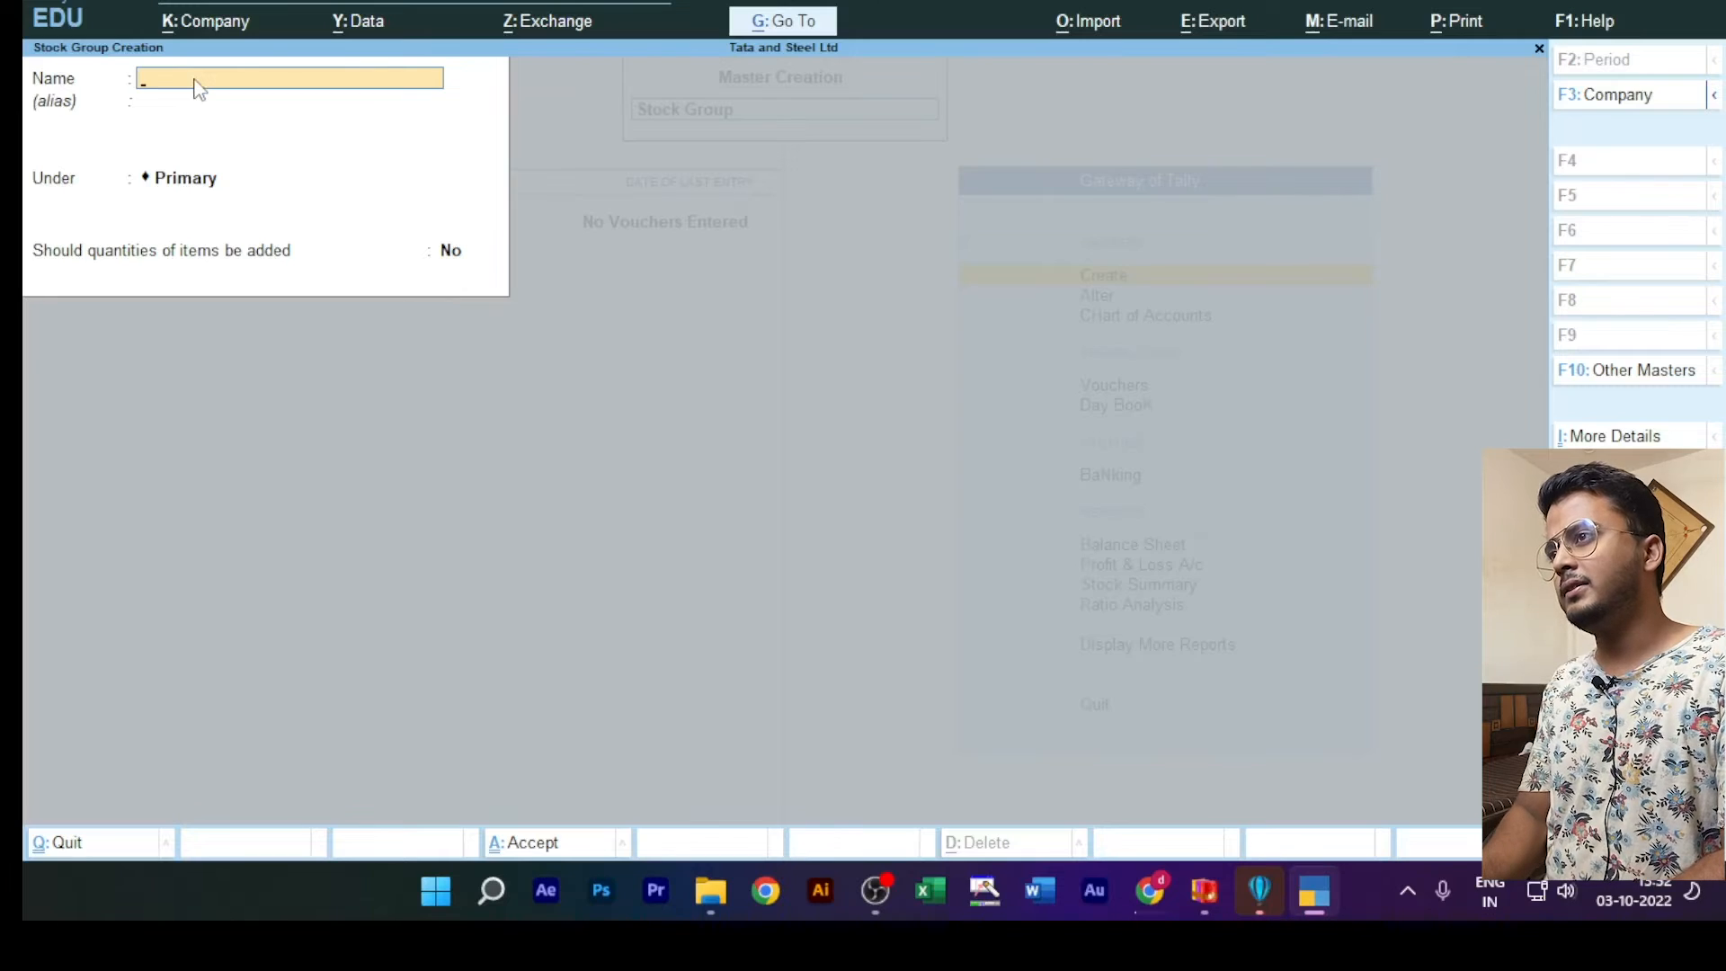
pyautogui.write('Co')
pyautogui.press('BackSpace')
pyautogui.press('BackSpace')
pyautogui.write('Co')
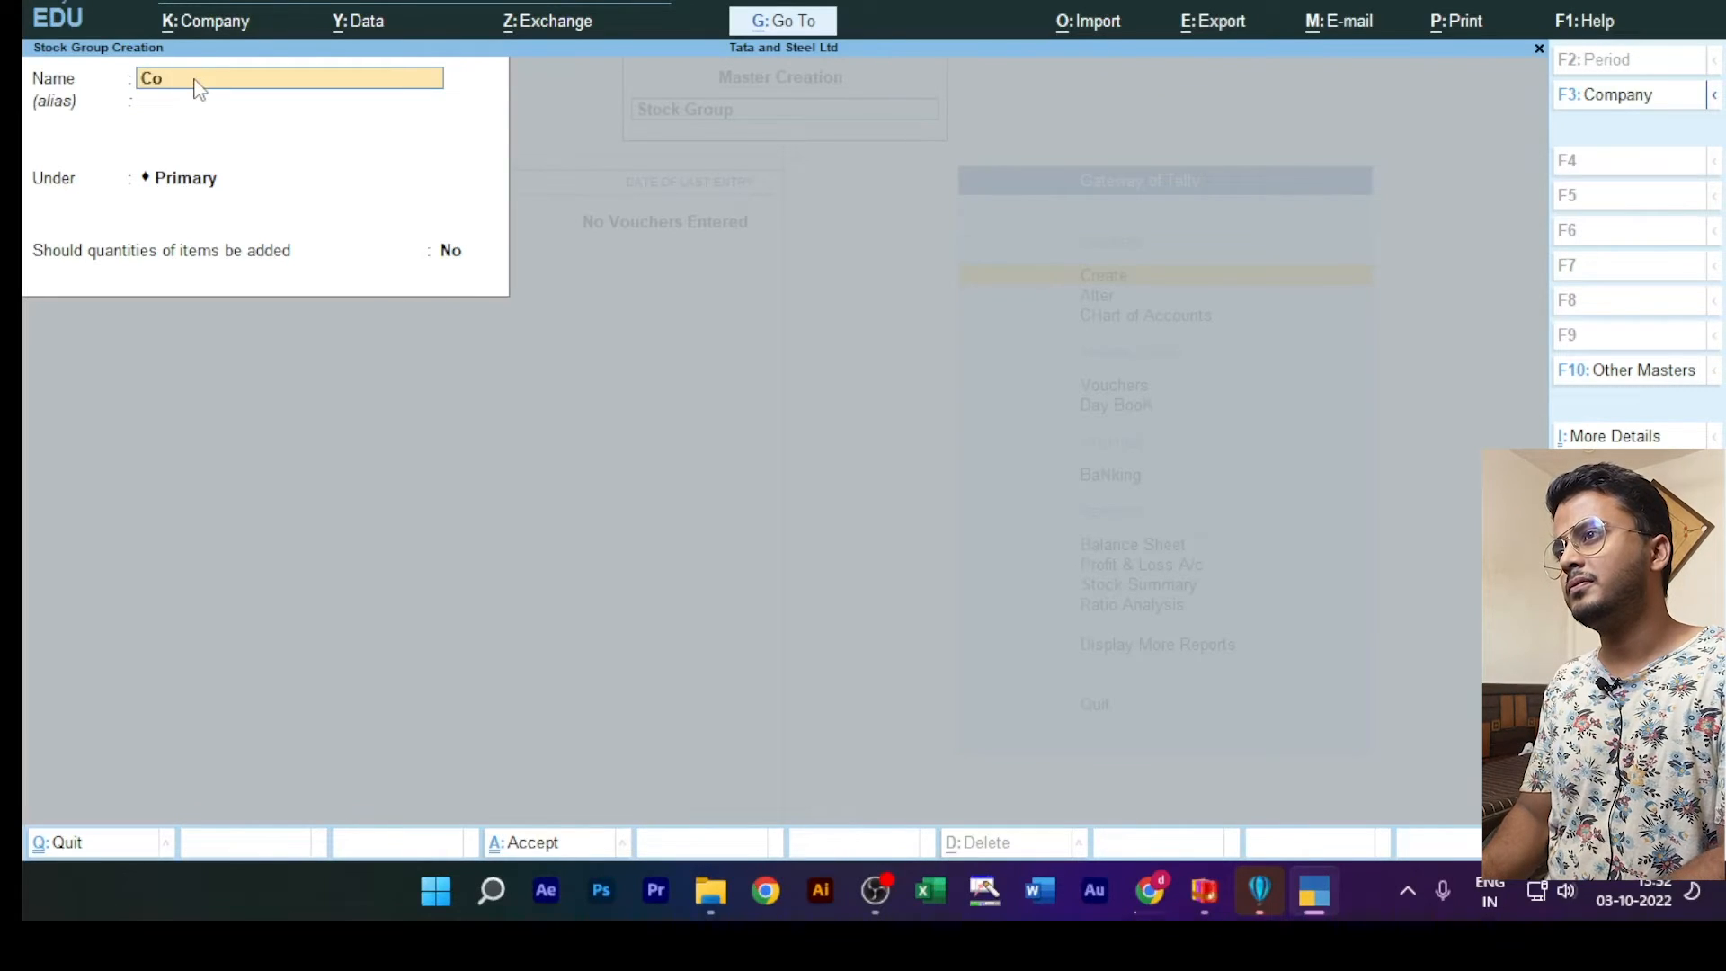
pyautogui.write('mputer')
pyautogui.press('Return')
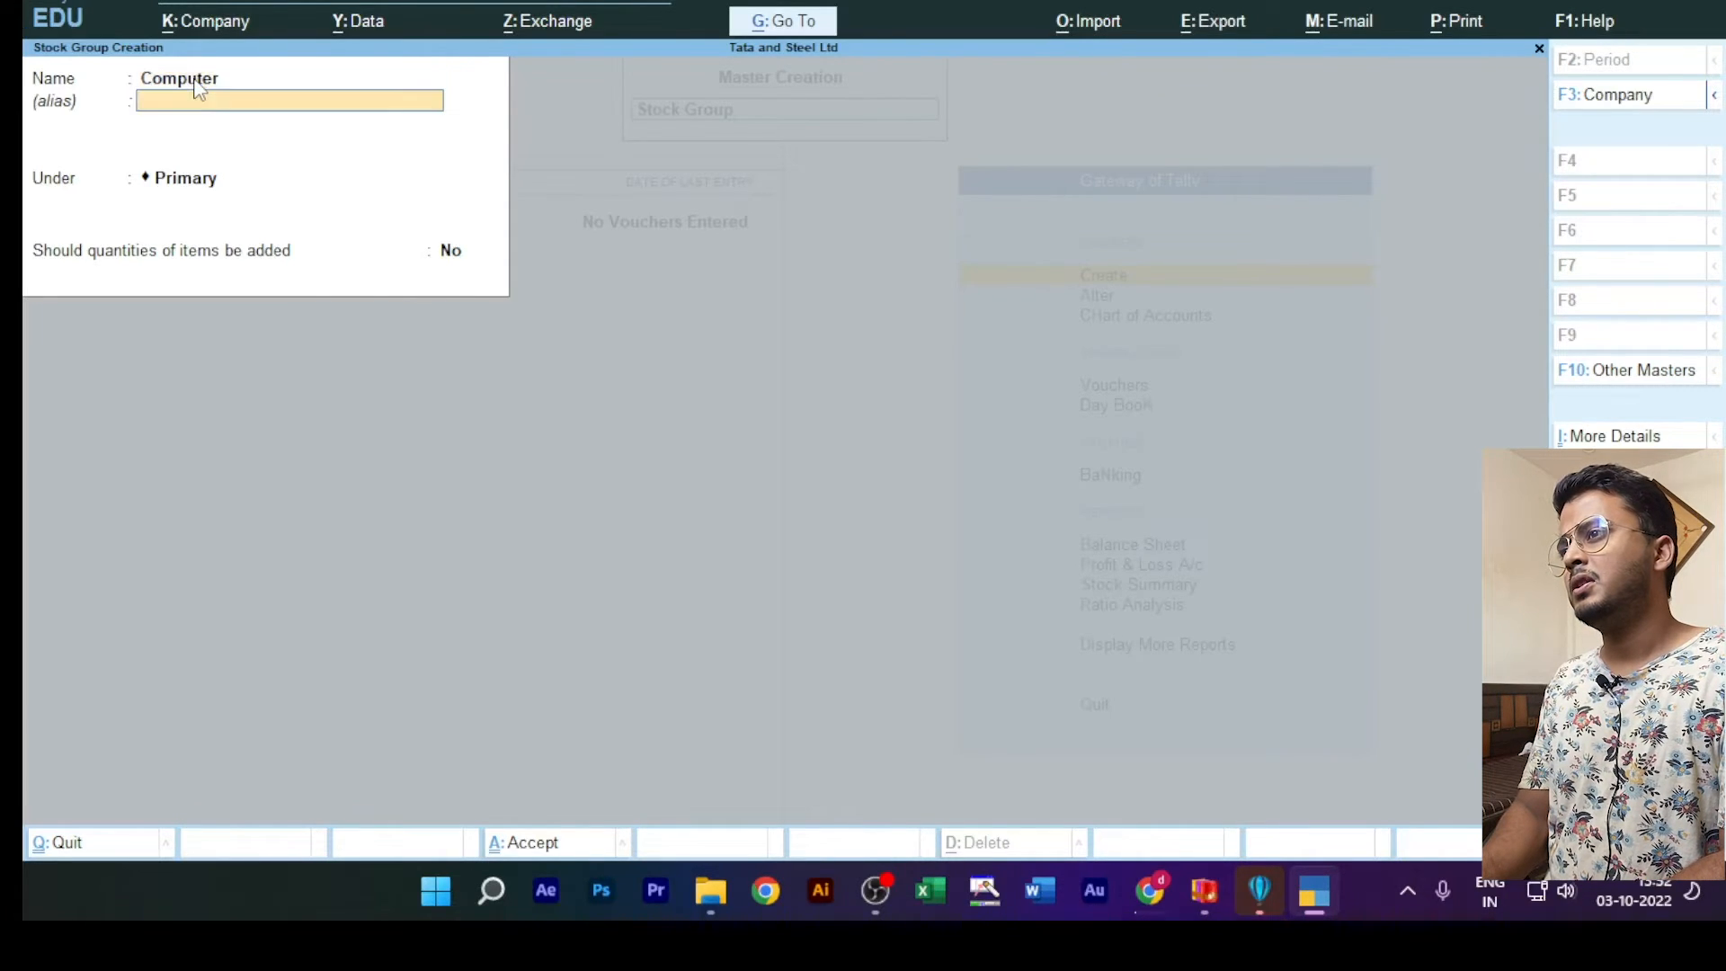
# Step: Keep the Computer stock group under Primary without an alias, set adding of item quantities to Yes, save it and quit stock group creation
pyautogui.press('Return')
pyautogui.press('Return')
pyautogui.write('y')
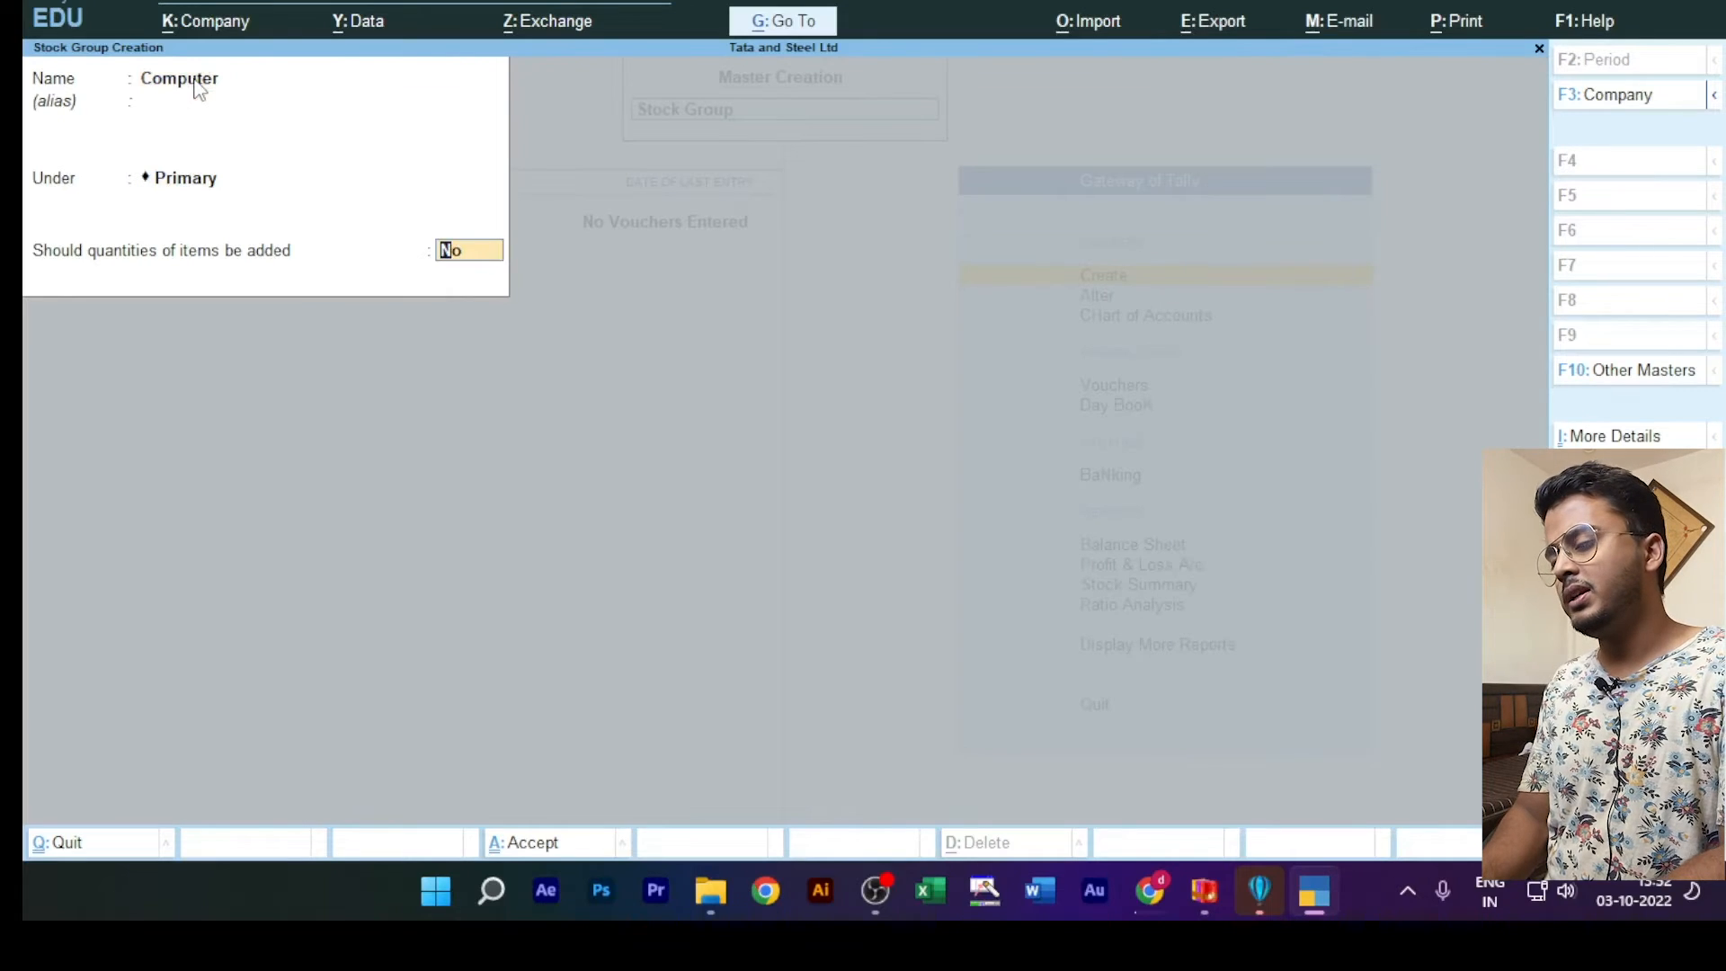
pyautogui.write('es')
pyautogui.press('Return')
pyautogui.press('Return')
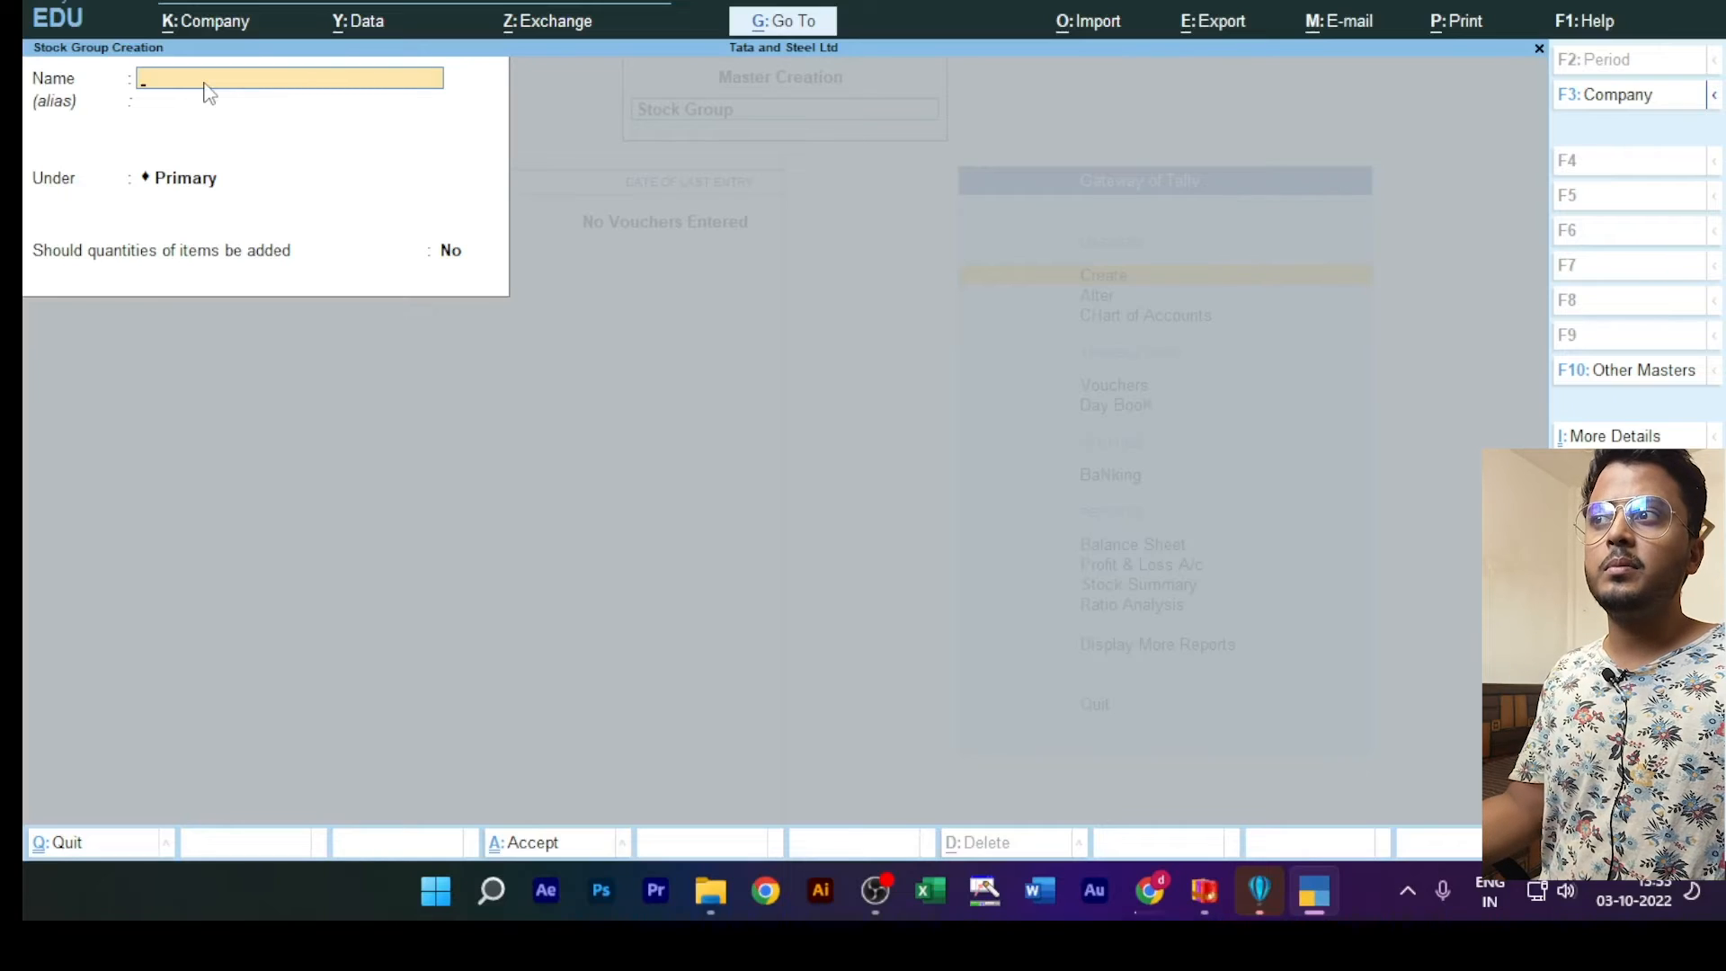
pyautogui.press('Escape')
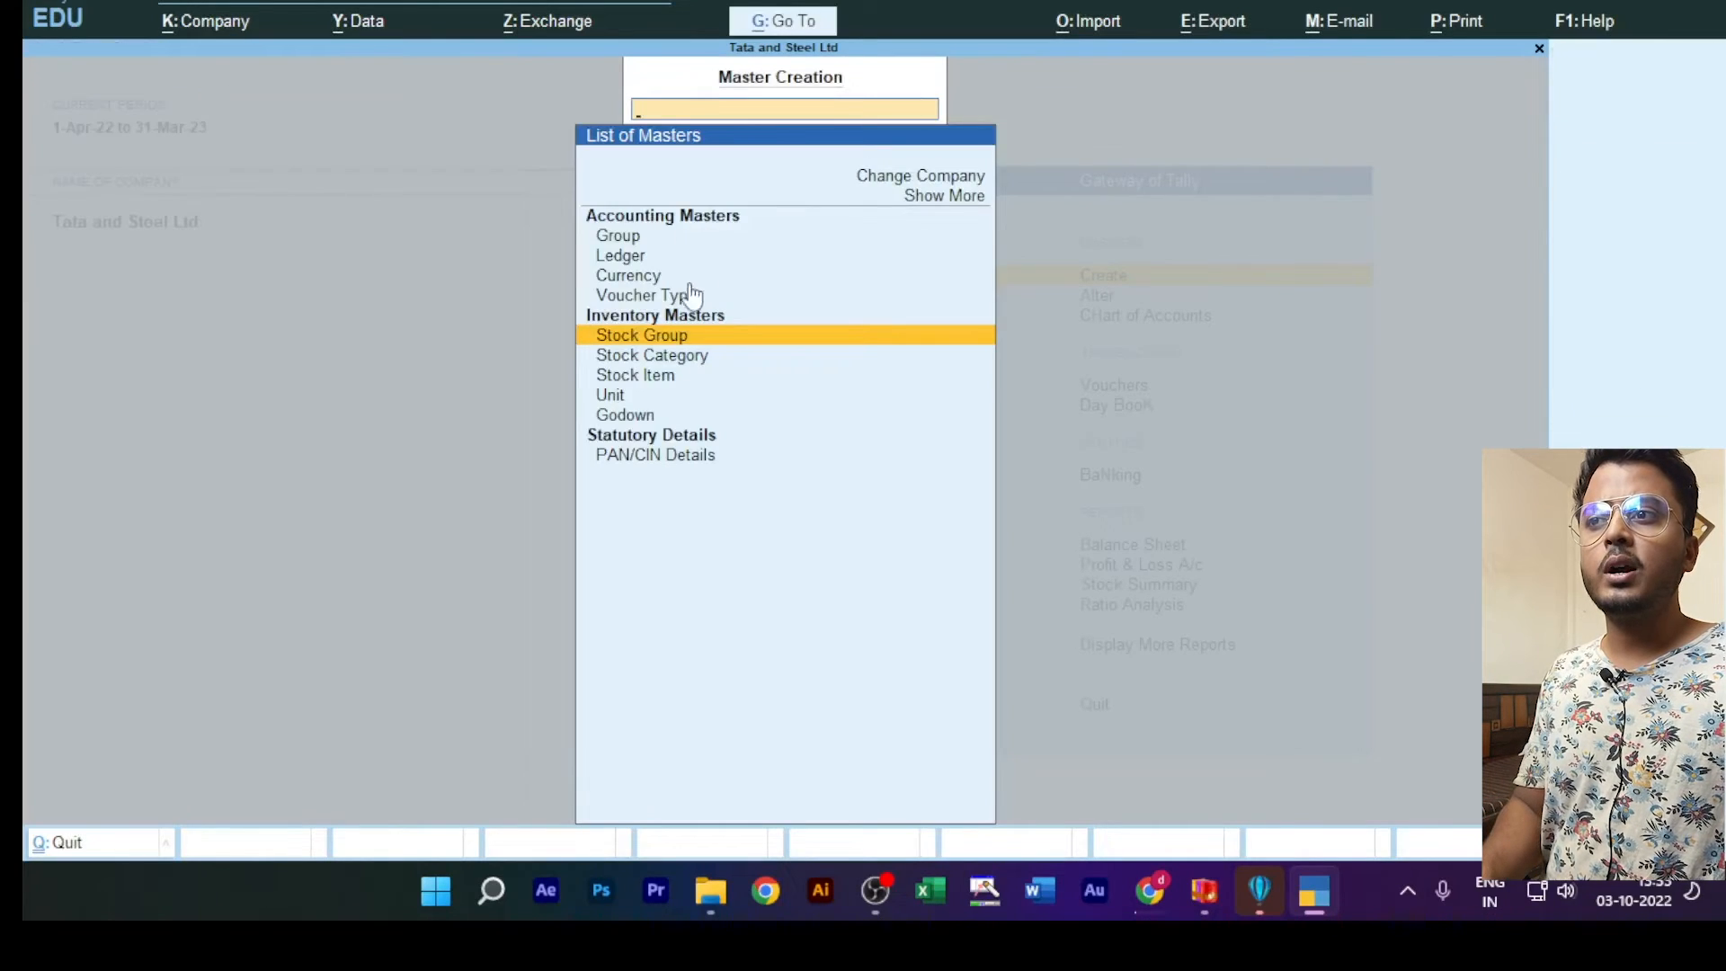
# Step: Create a simple unit with symbol pcs, formal name Pieces and 0 decimal places, save it and quit unit creation
pyautogui.click(620, 402)
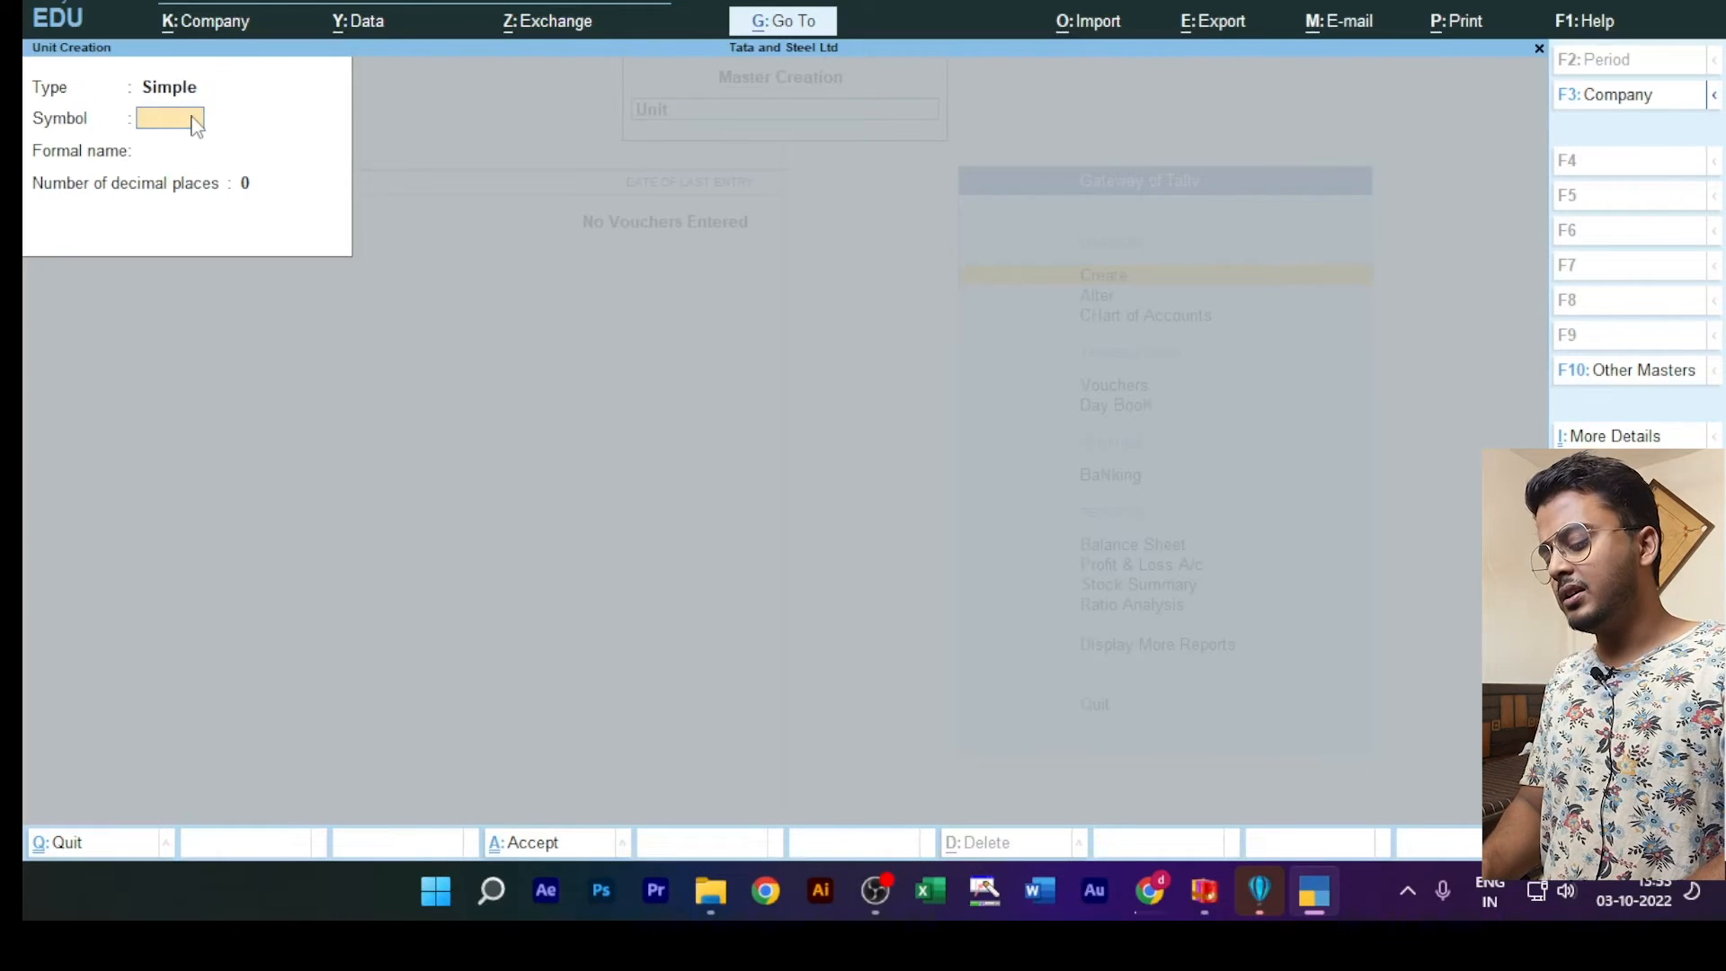
pyautogui.write('p')
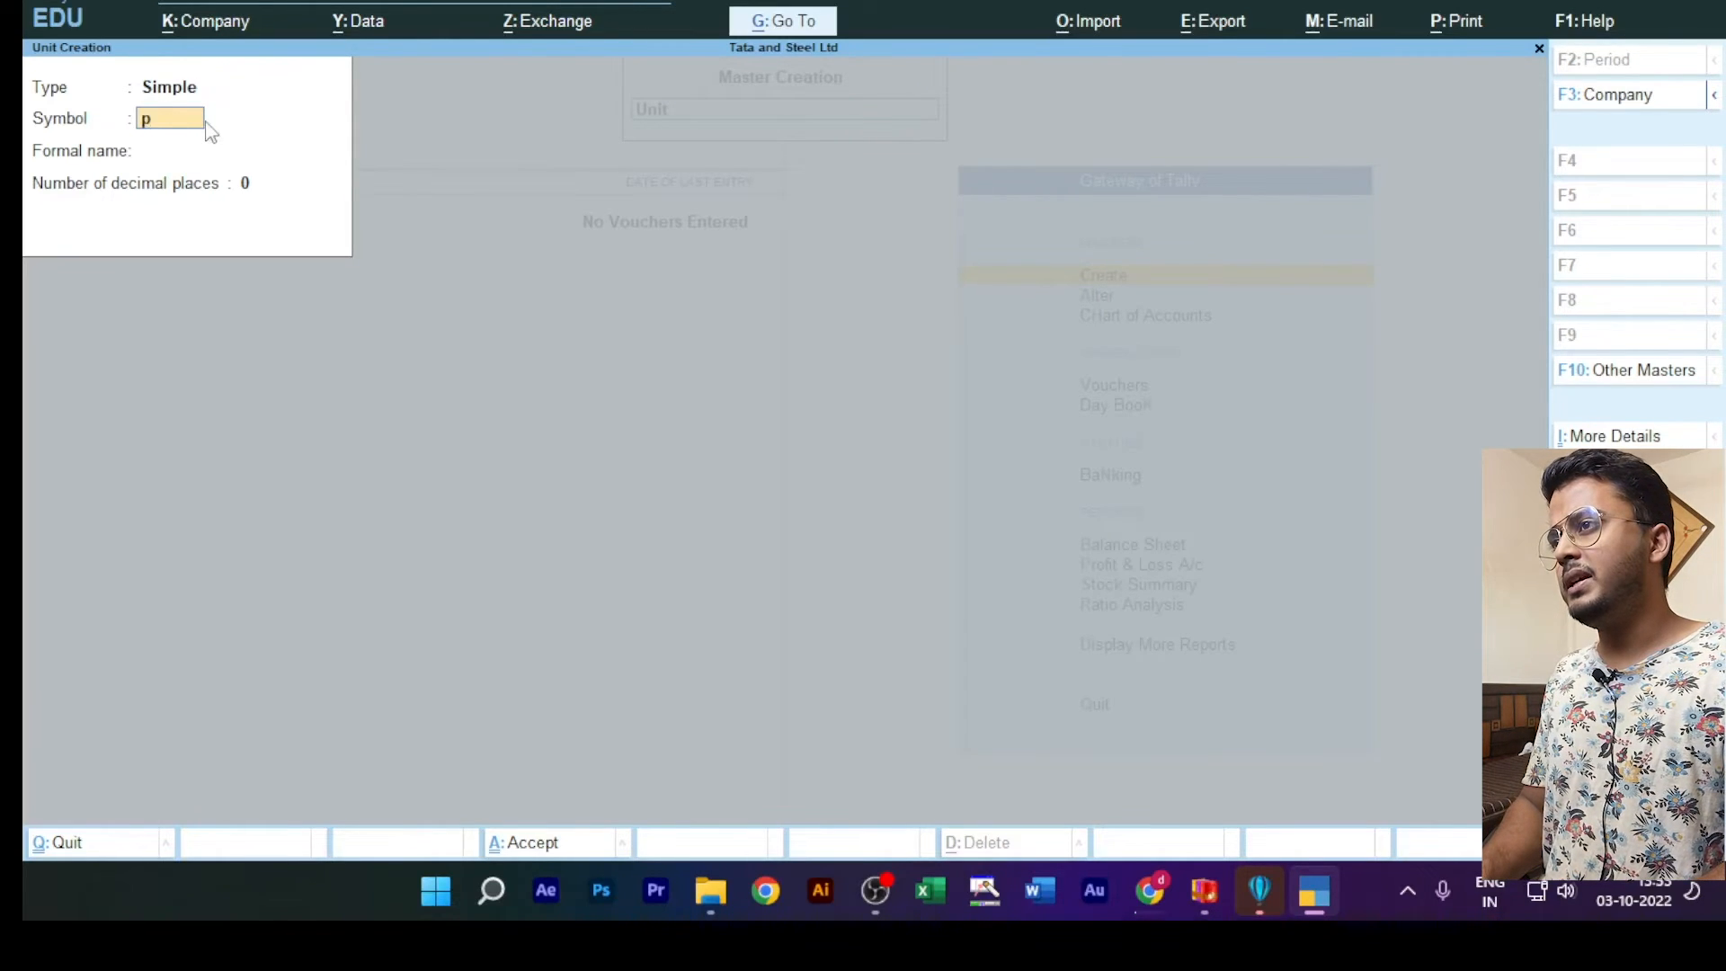
pyautogui.write('cs')
pyautogui.press('Return')
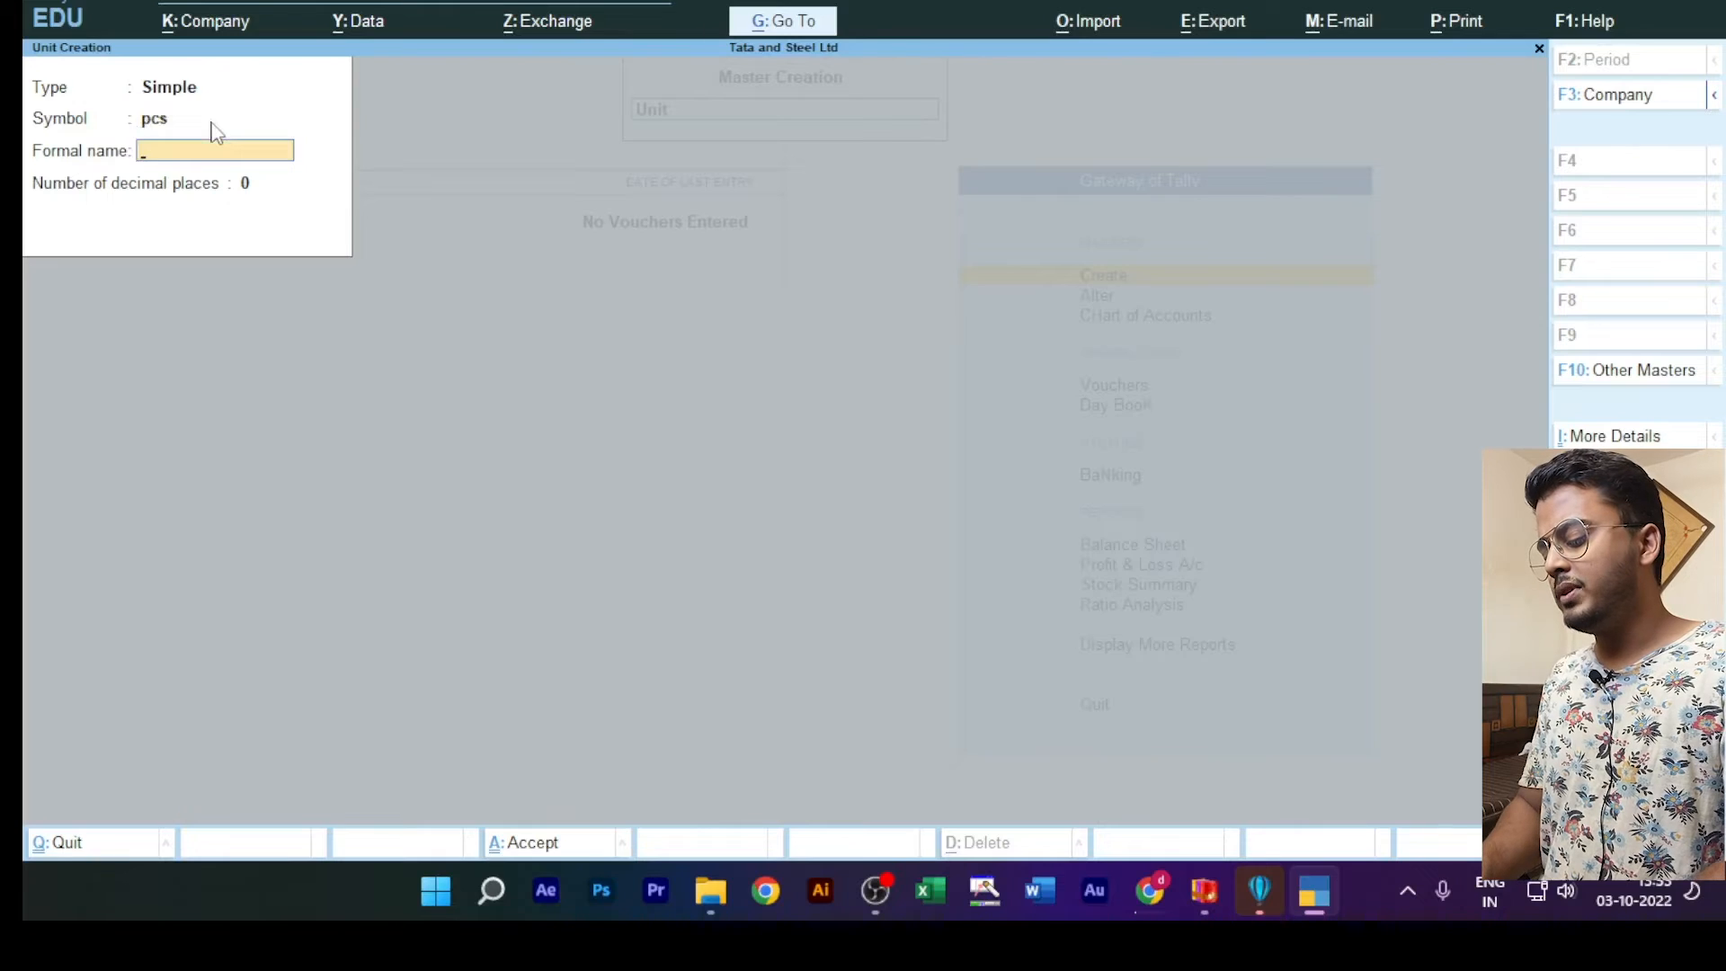
pyautogui.write('Pic')
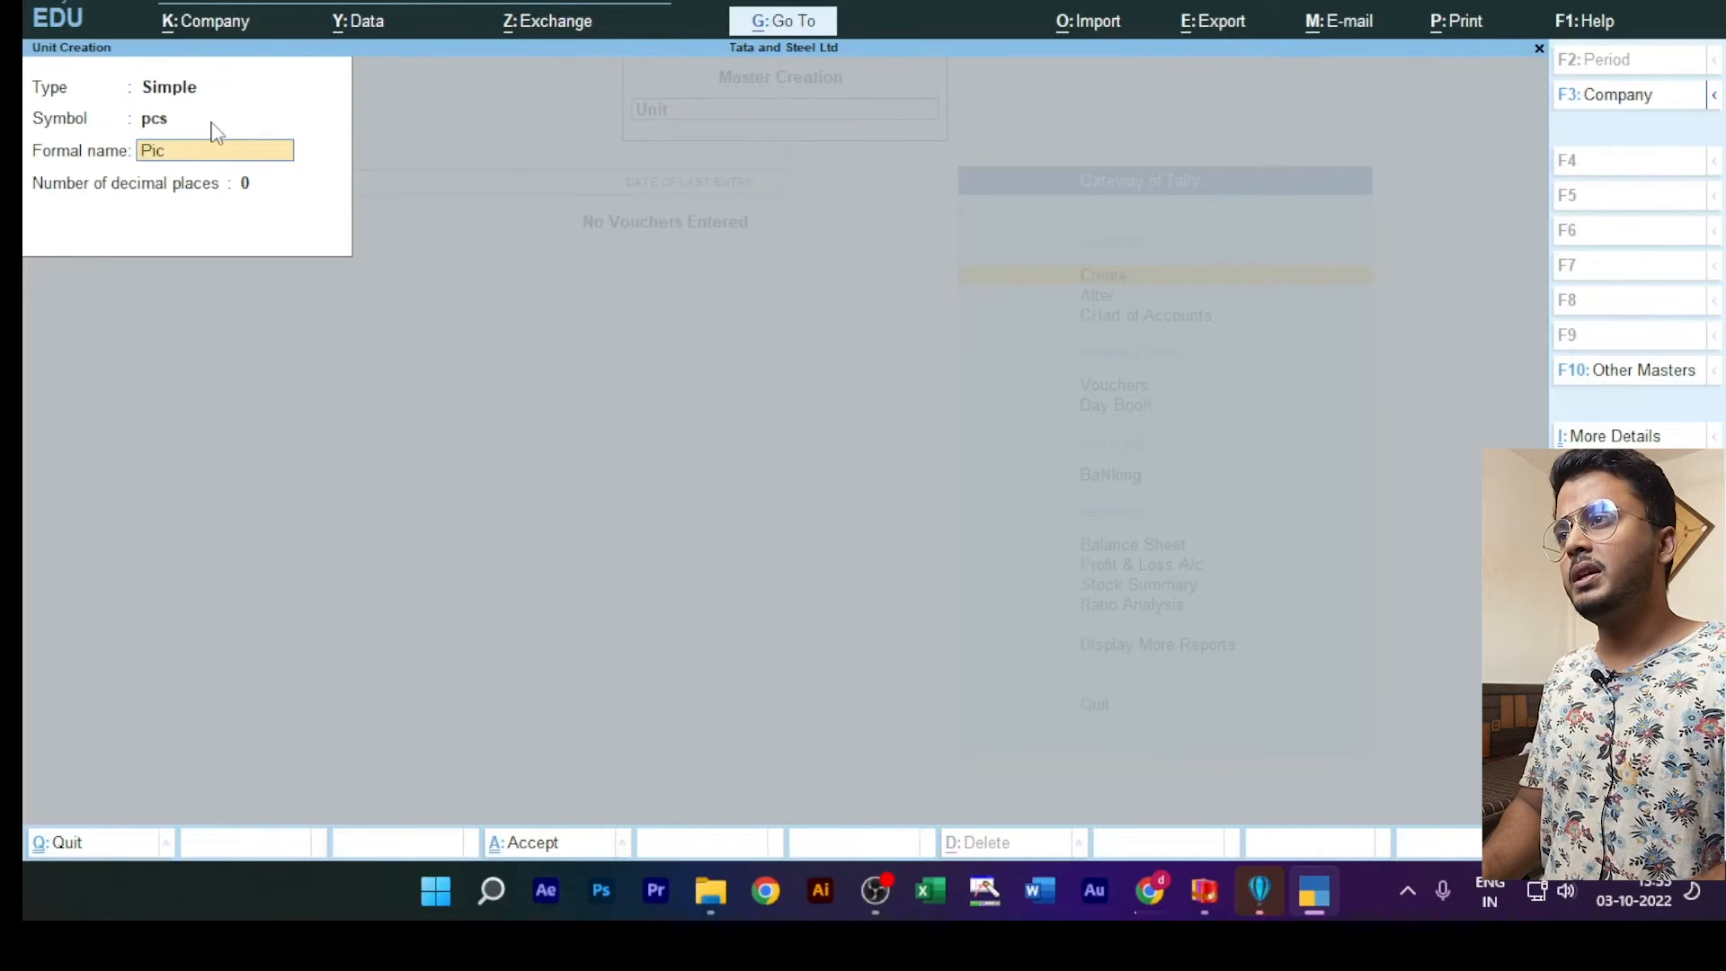
pyautogui.write('eseces')
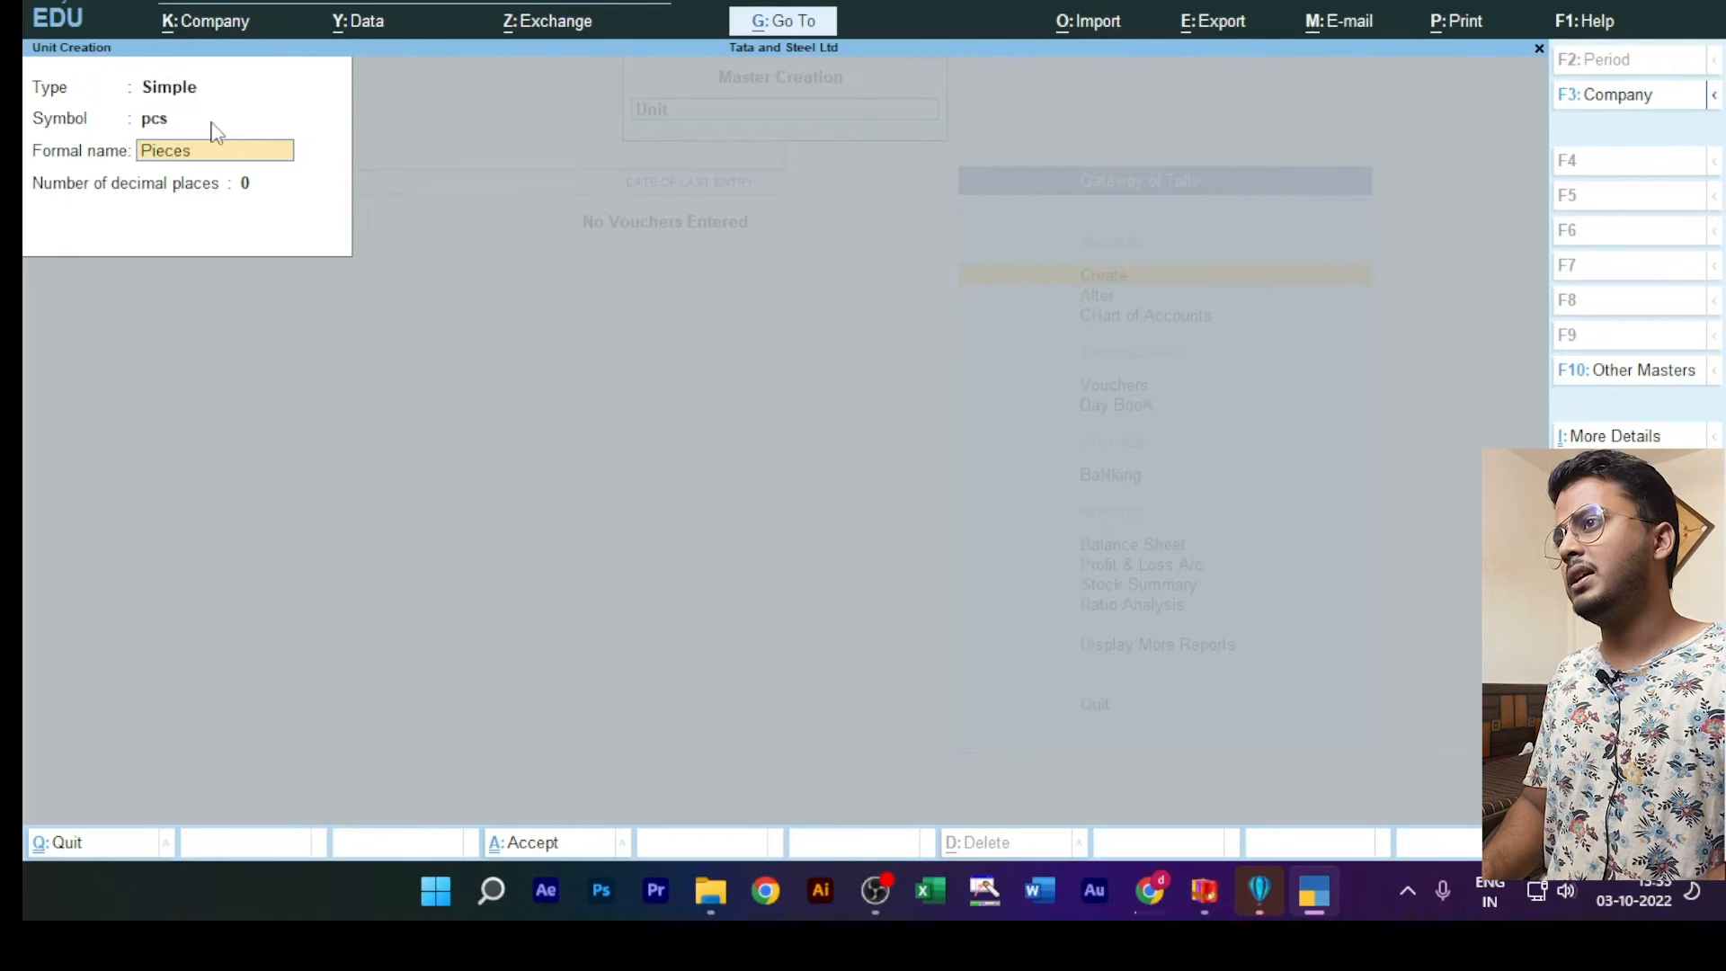
pyautogui.press('Return')
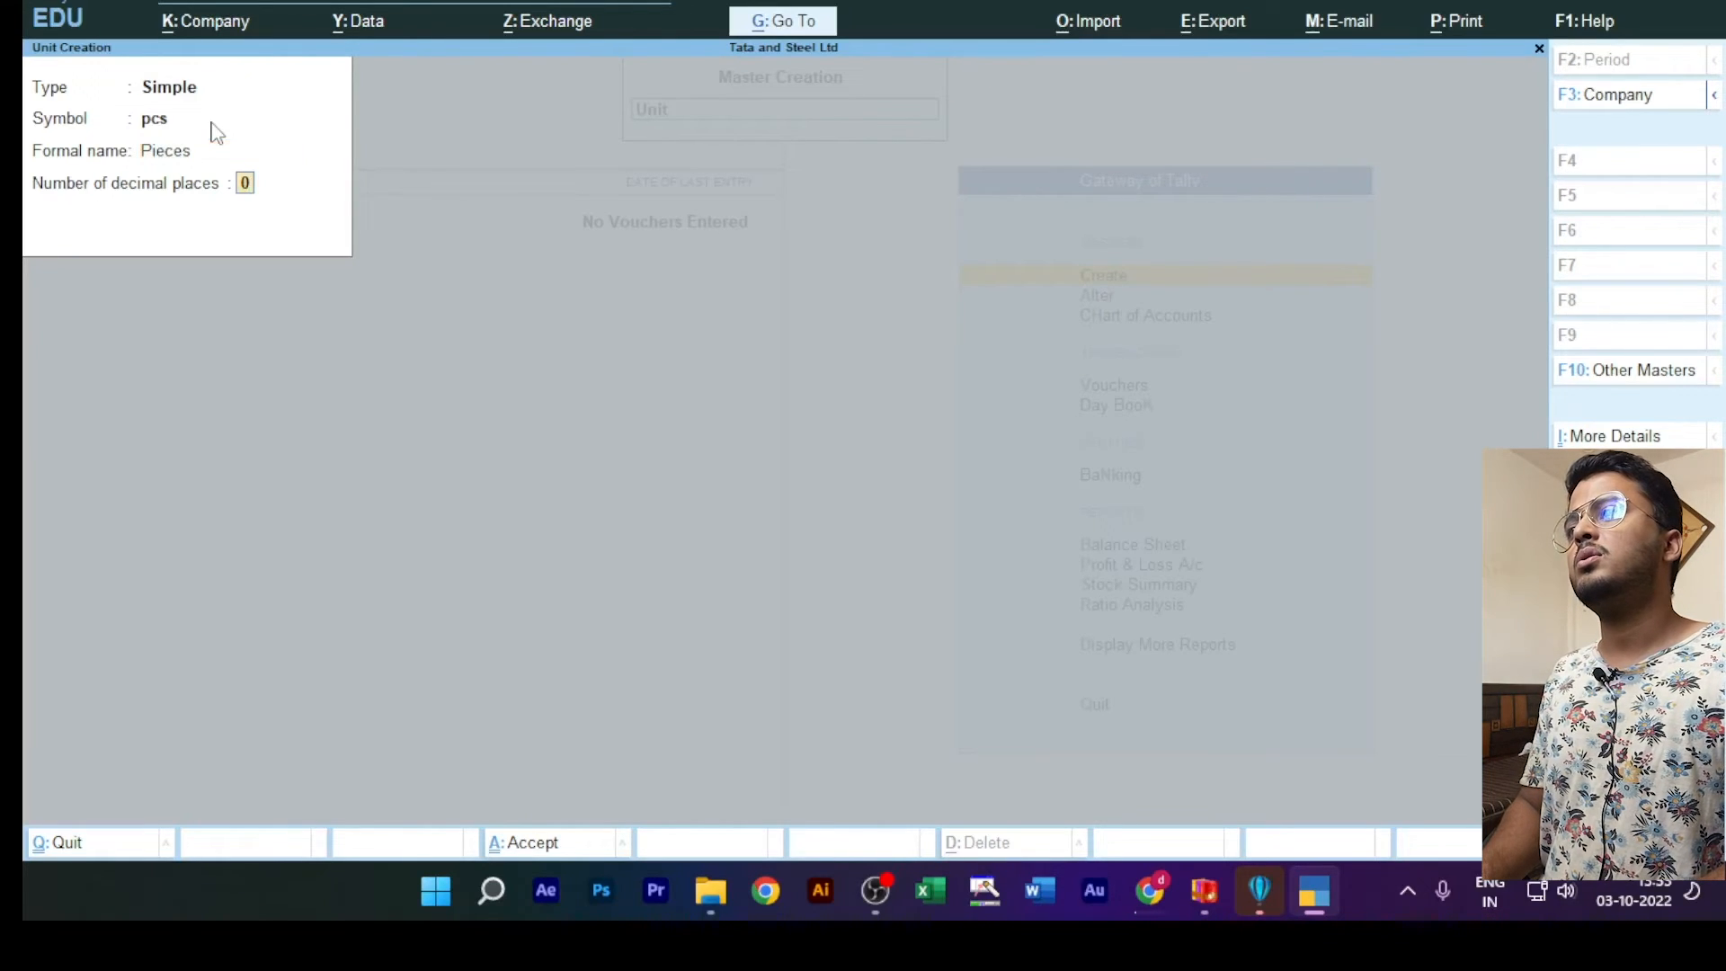
pyautogui.press('Return')
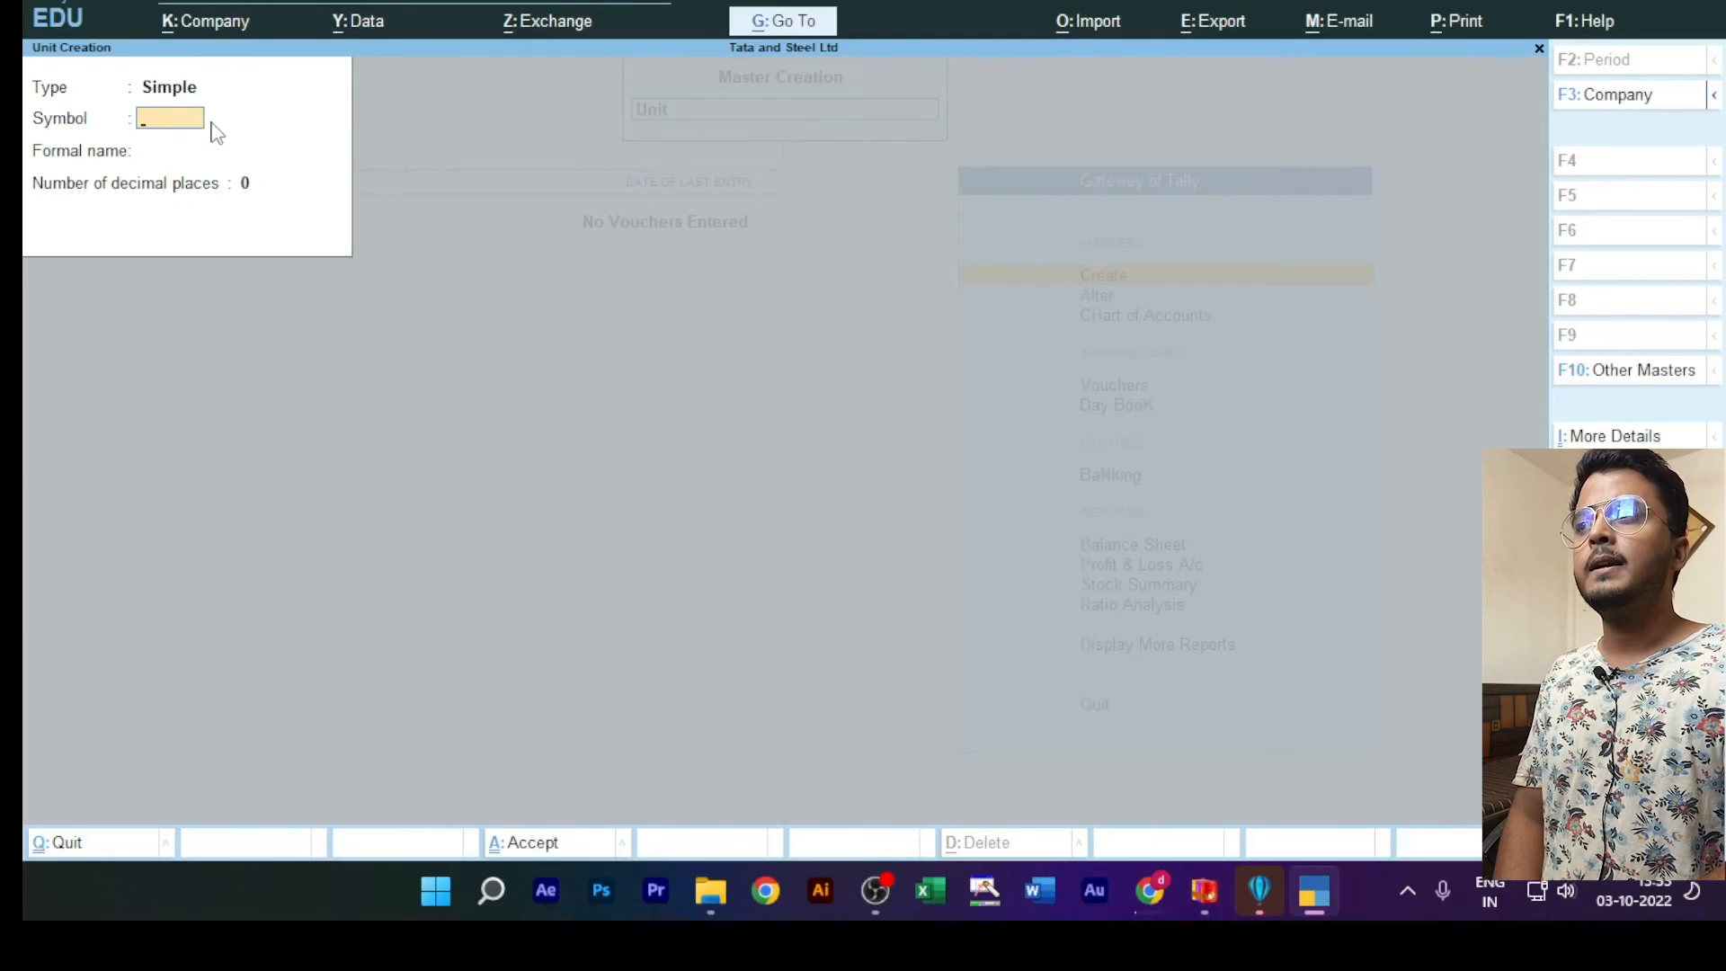
pyautogui.press('Escape')
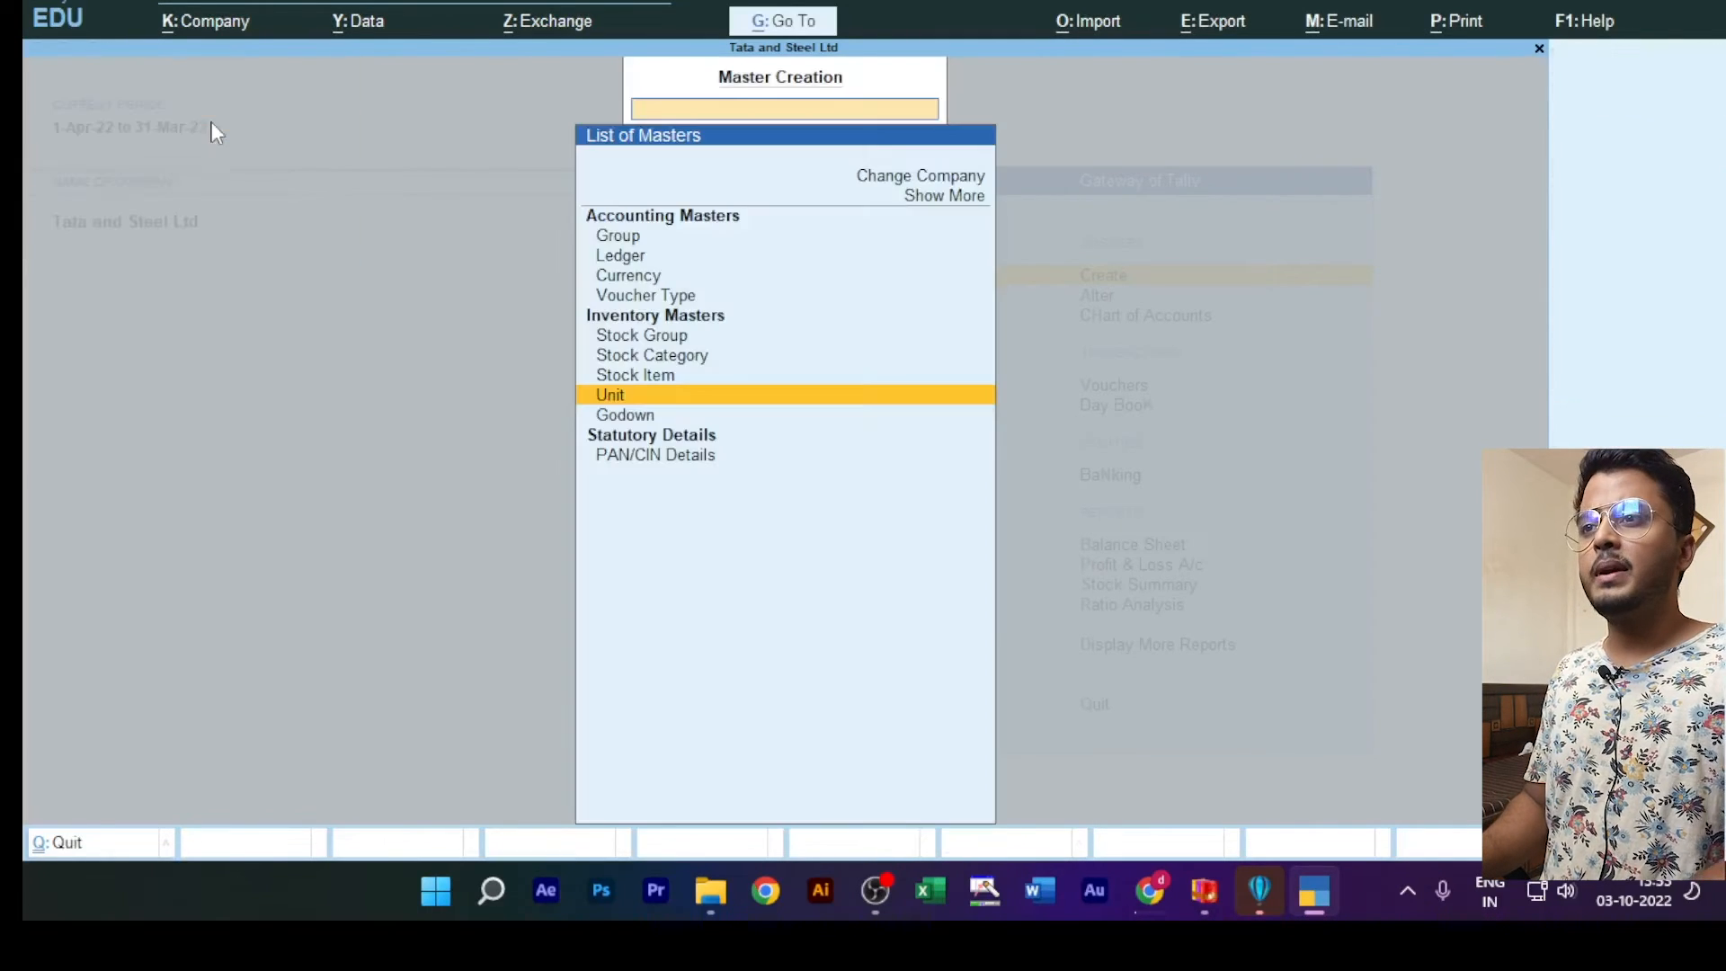
# Step: Create a stock item named Monitor under the Computer group with units pcs, leaving the alias blank, and save it
pyautogui.click(666, 377)
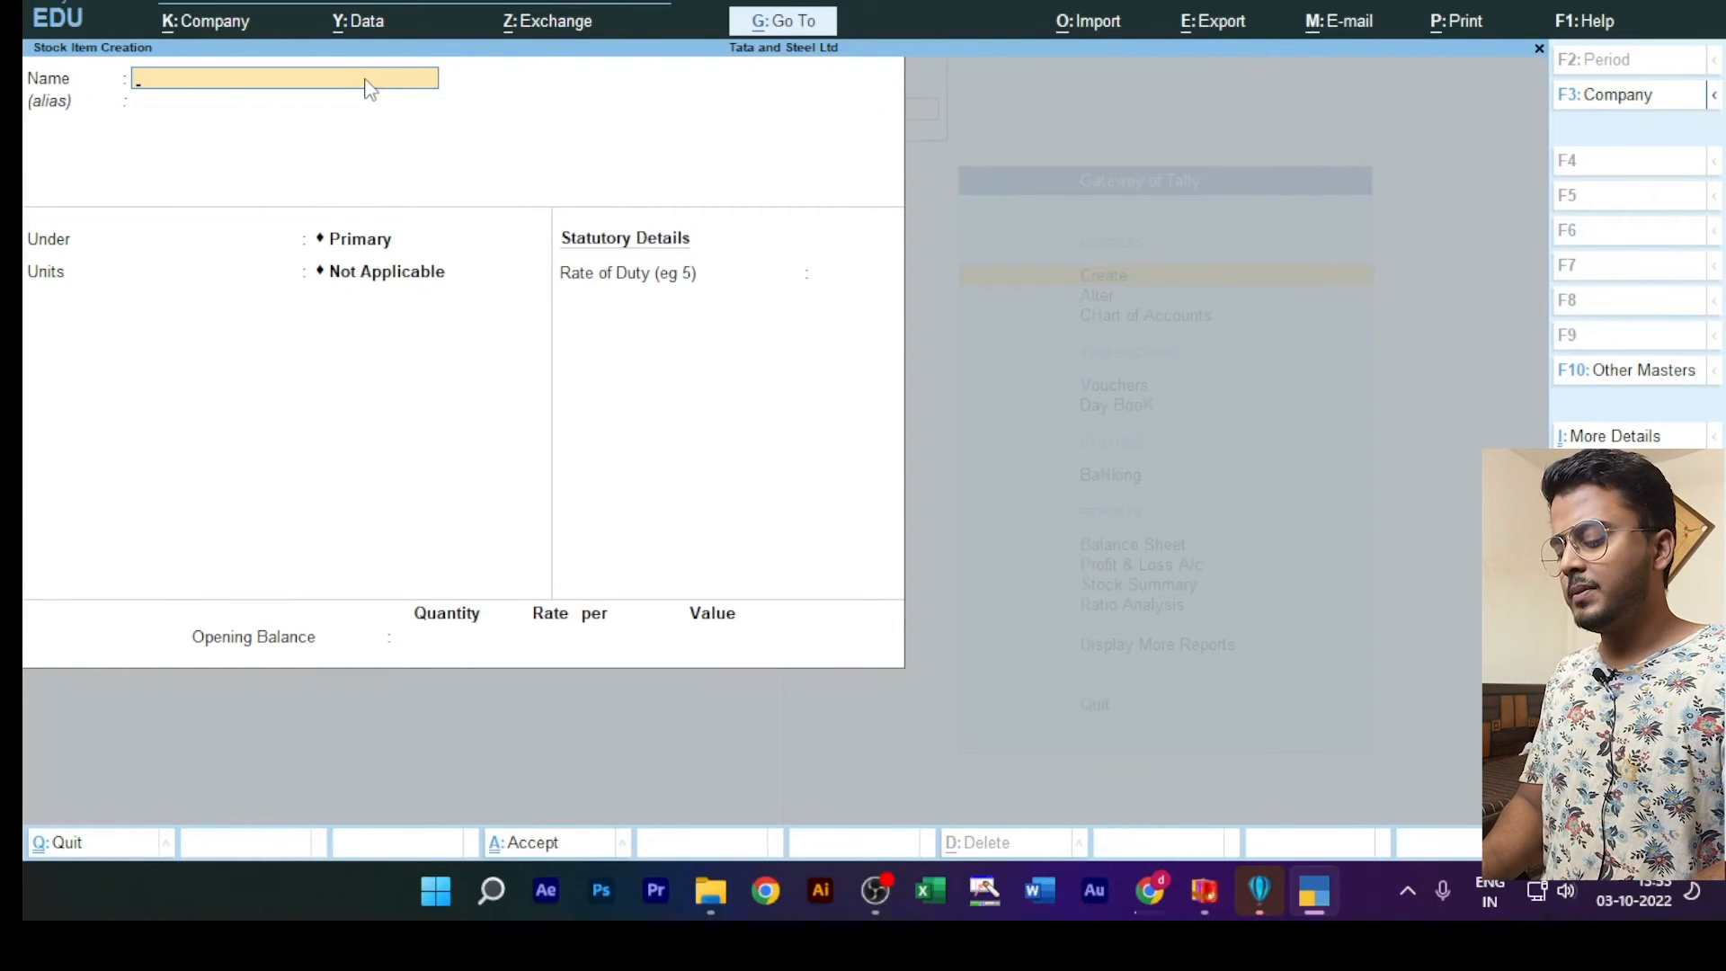
pyautogui.write('Monitor')
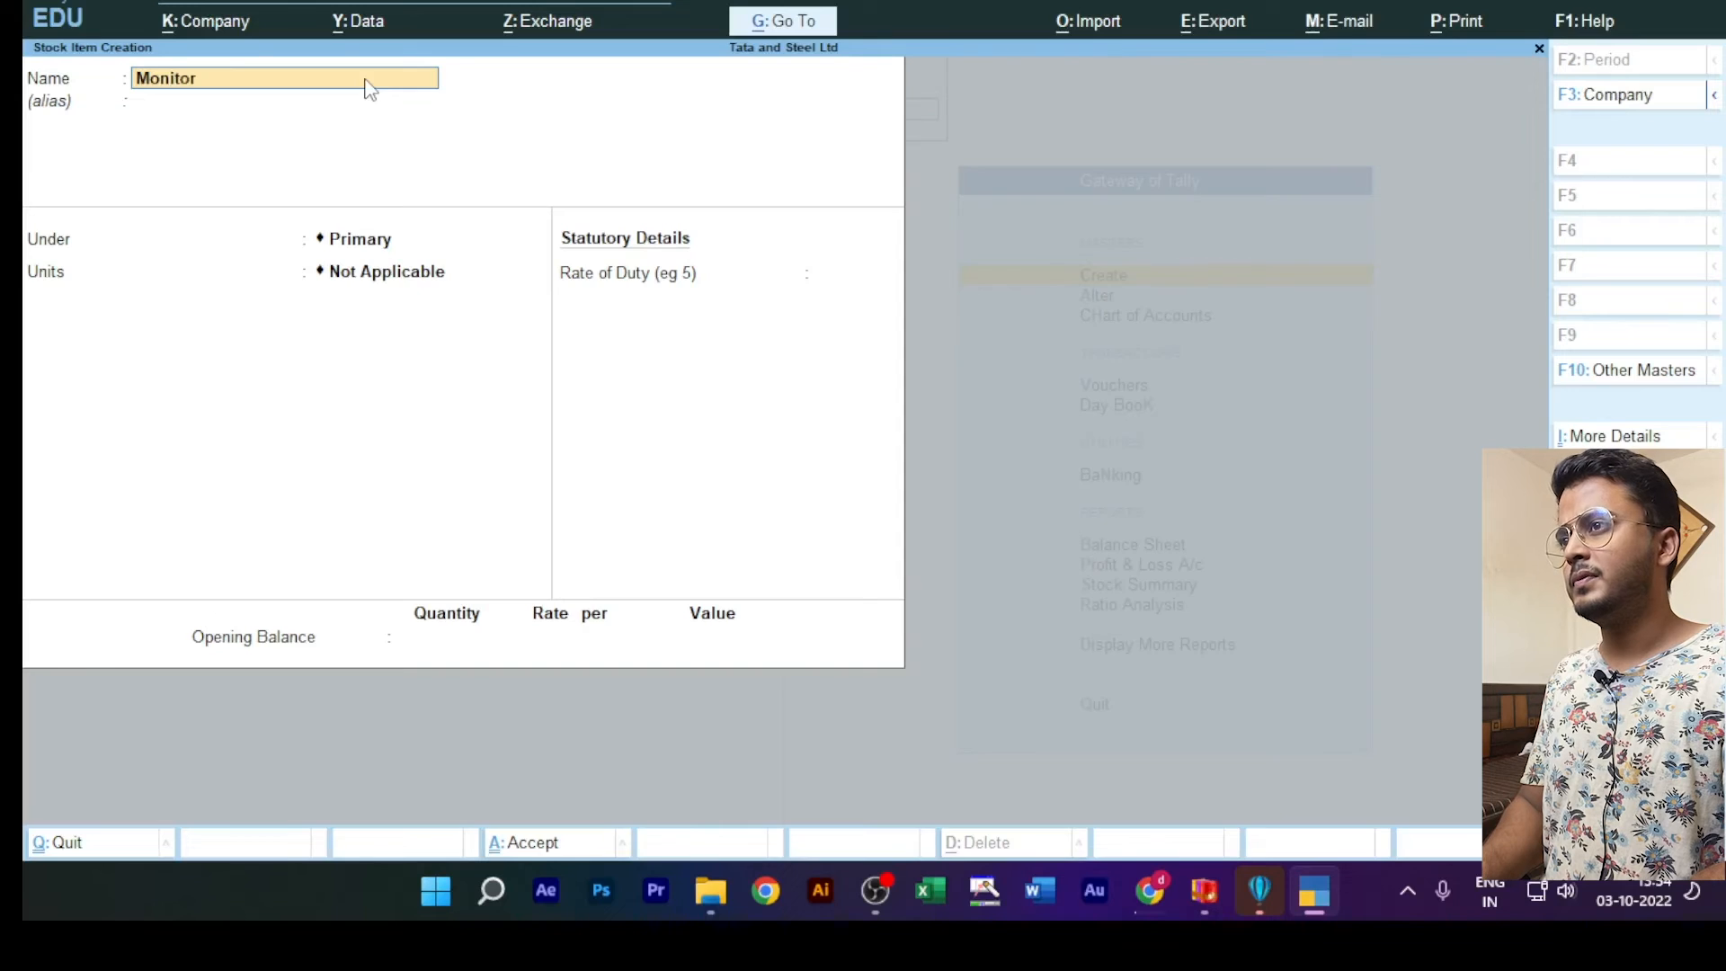
pyautogui.press('Return')
pyautogui.press('Return')
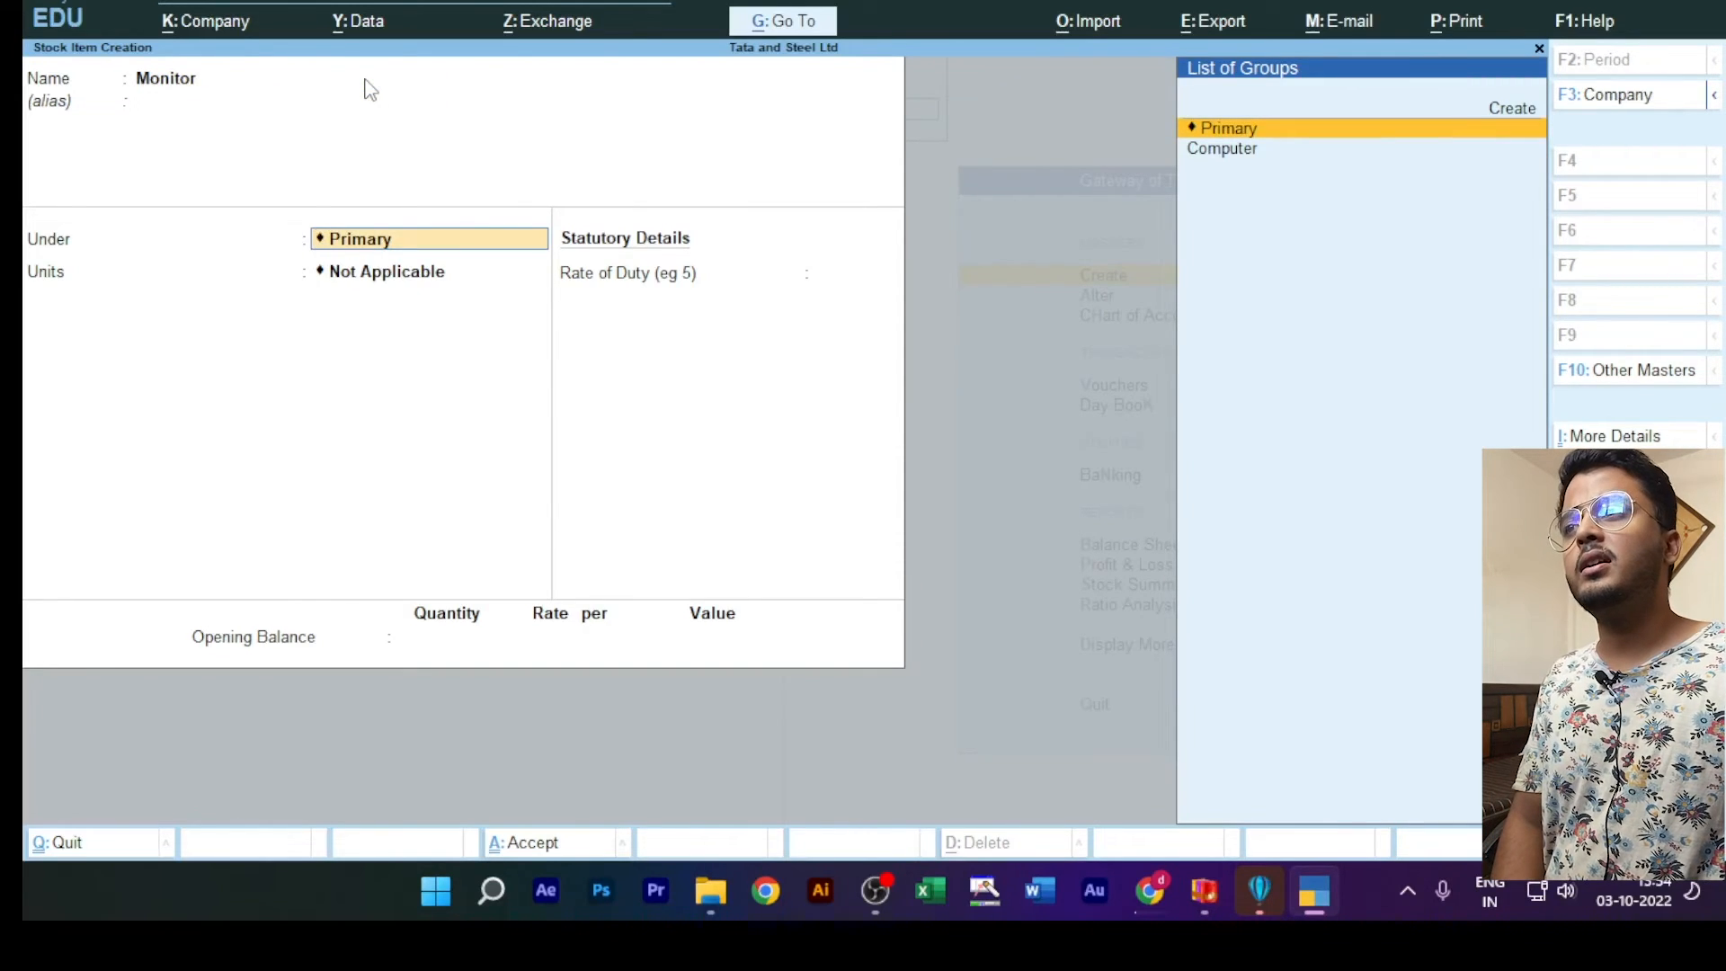
pyautogui.click(1223, 160)
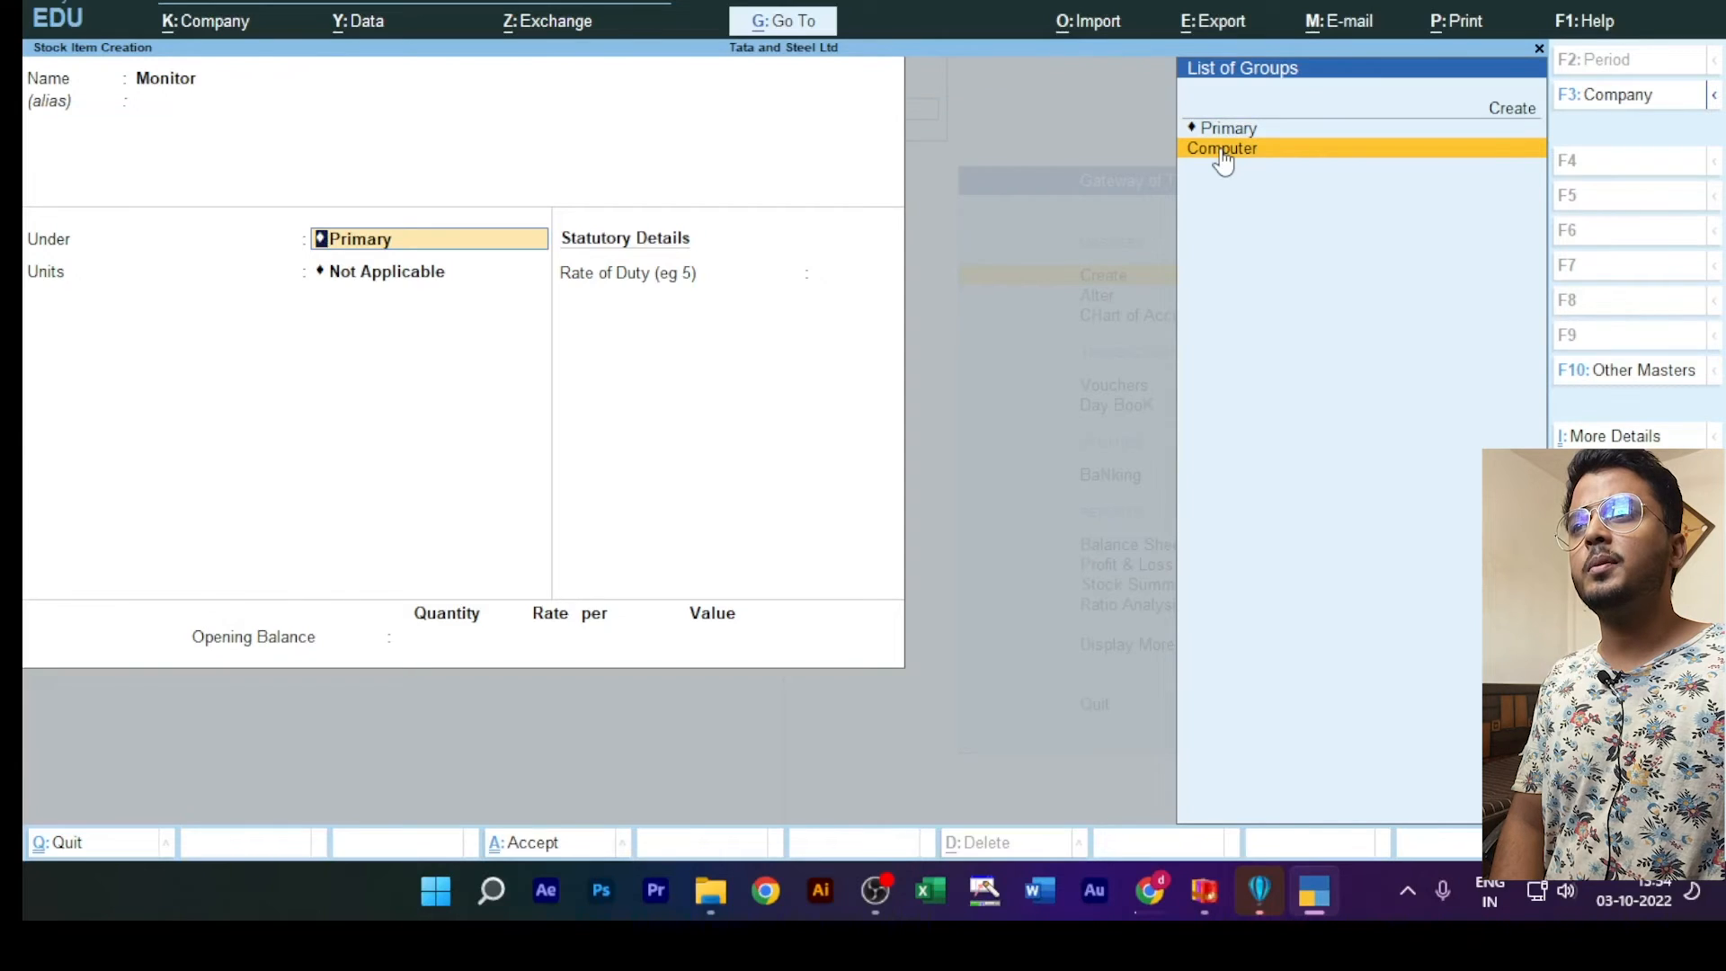
pyautogui.click(1222, 153)
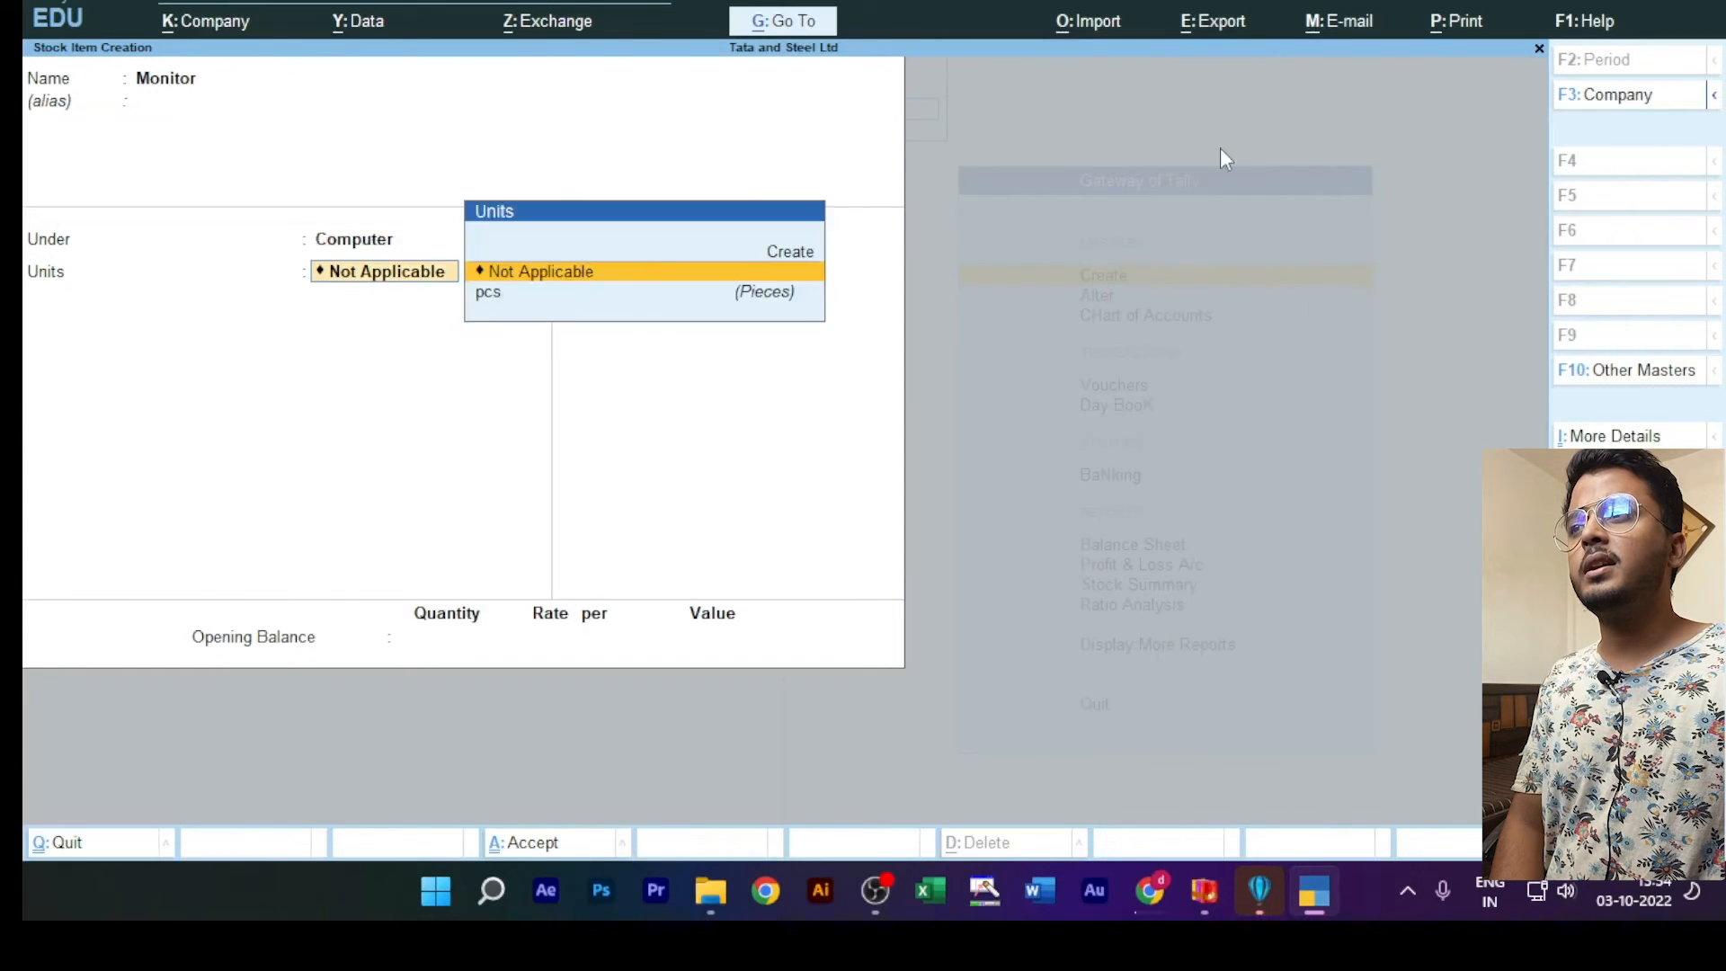
pyautogui.click(496, 296)
pyautogui.click(495, 296)
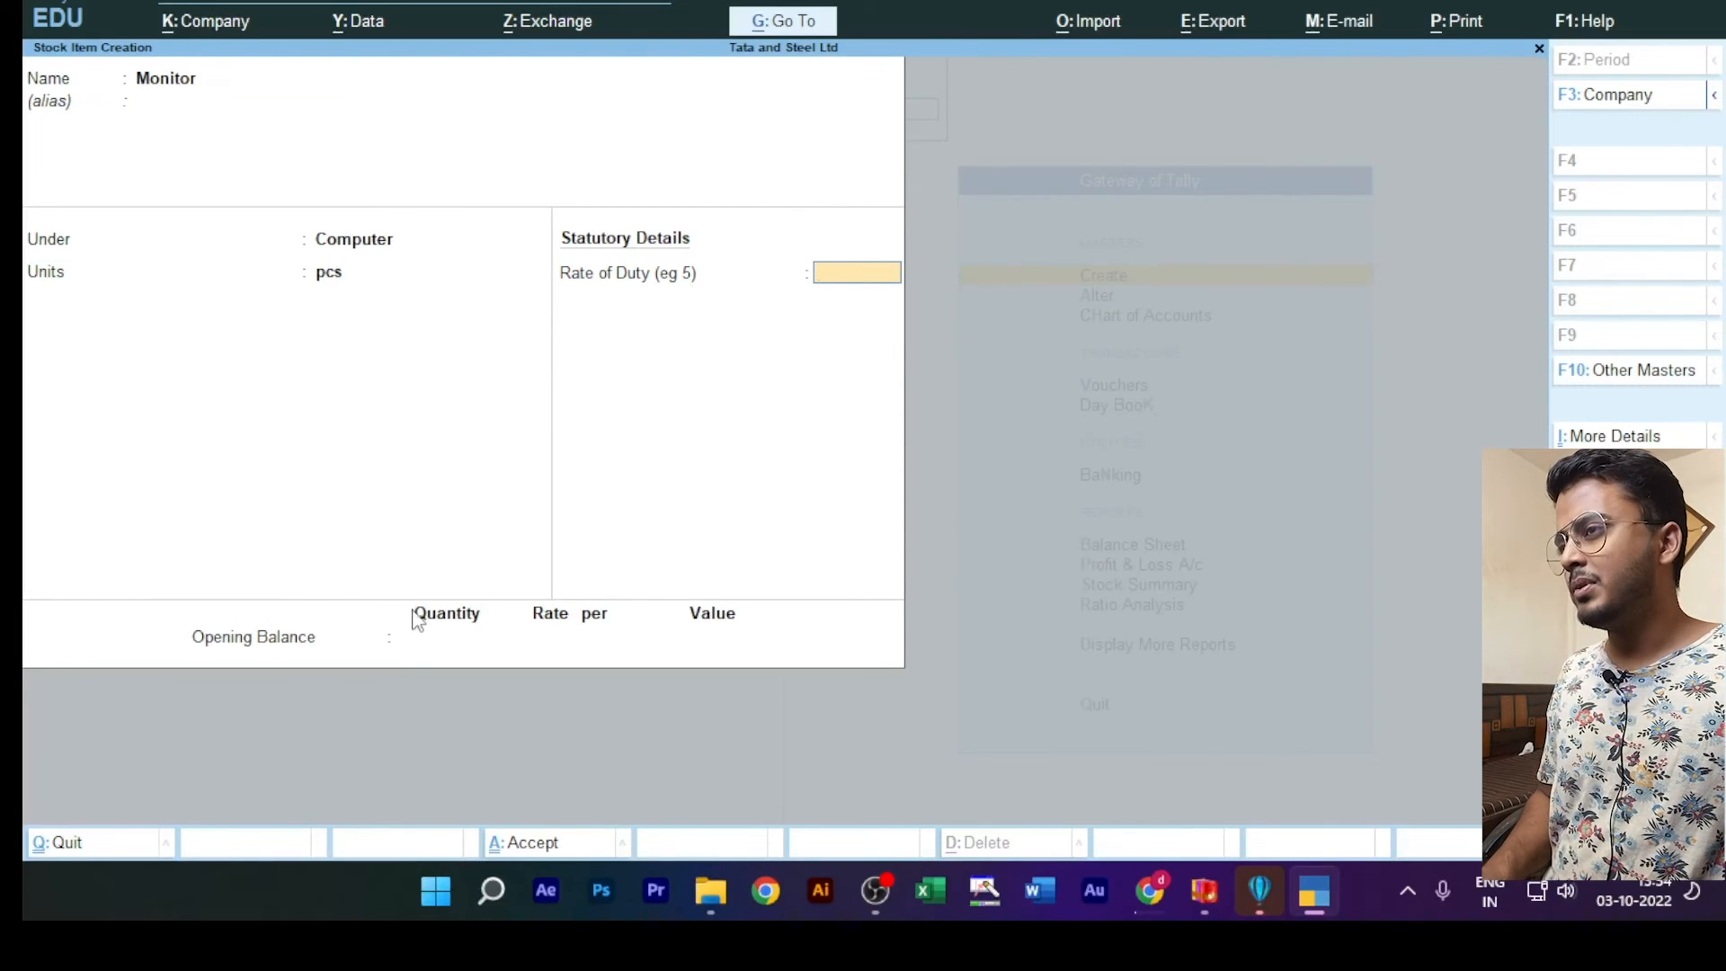
pyautogui.press('ctrl')
pyautogui.hotkey('ctrl', 'a')
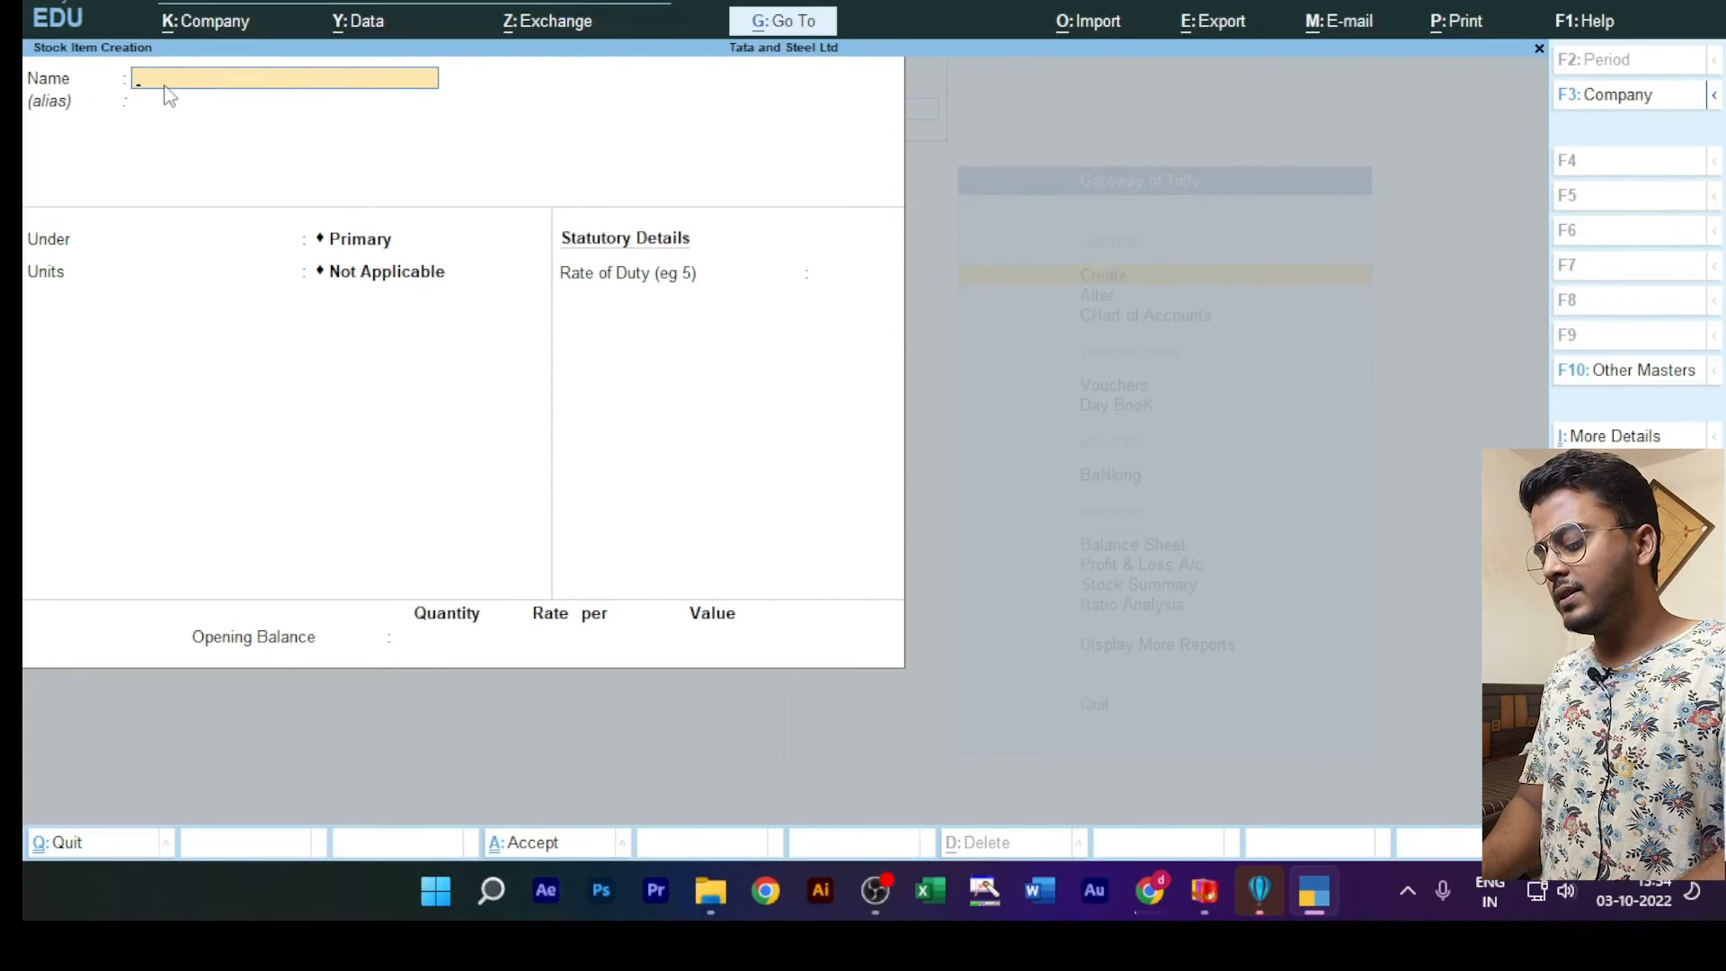
# Step: Create a stock item named Cpu under the Computer group with units pcs, leaving the alias blank, and save it
pyautogui.write('Cpu')
pyautogui.press('Return')
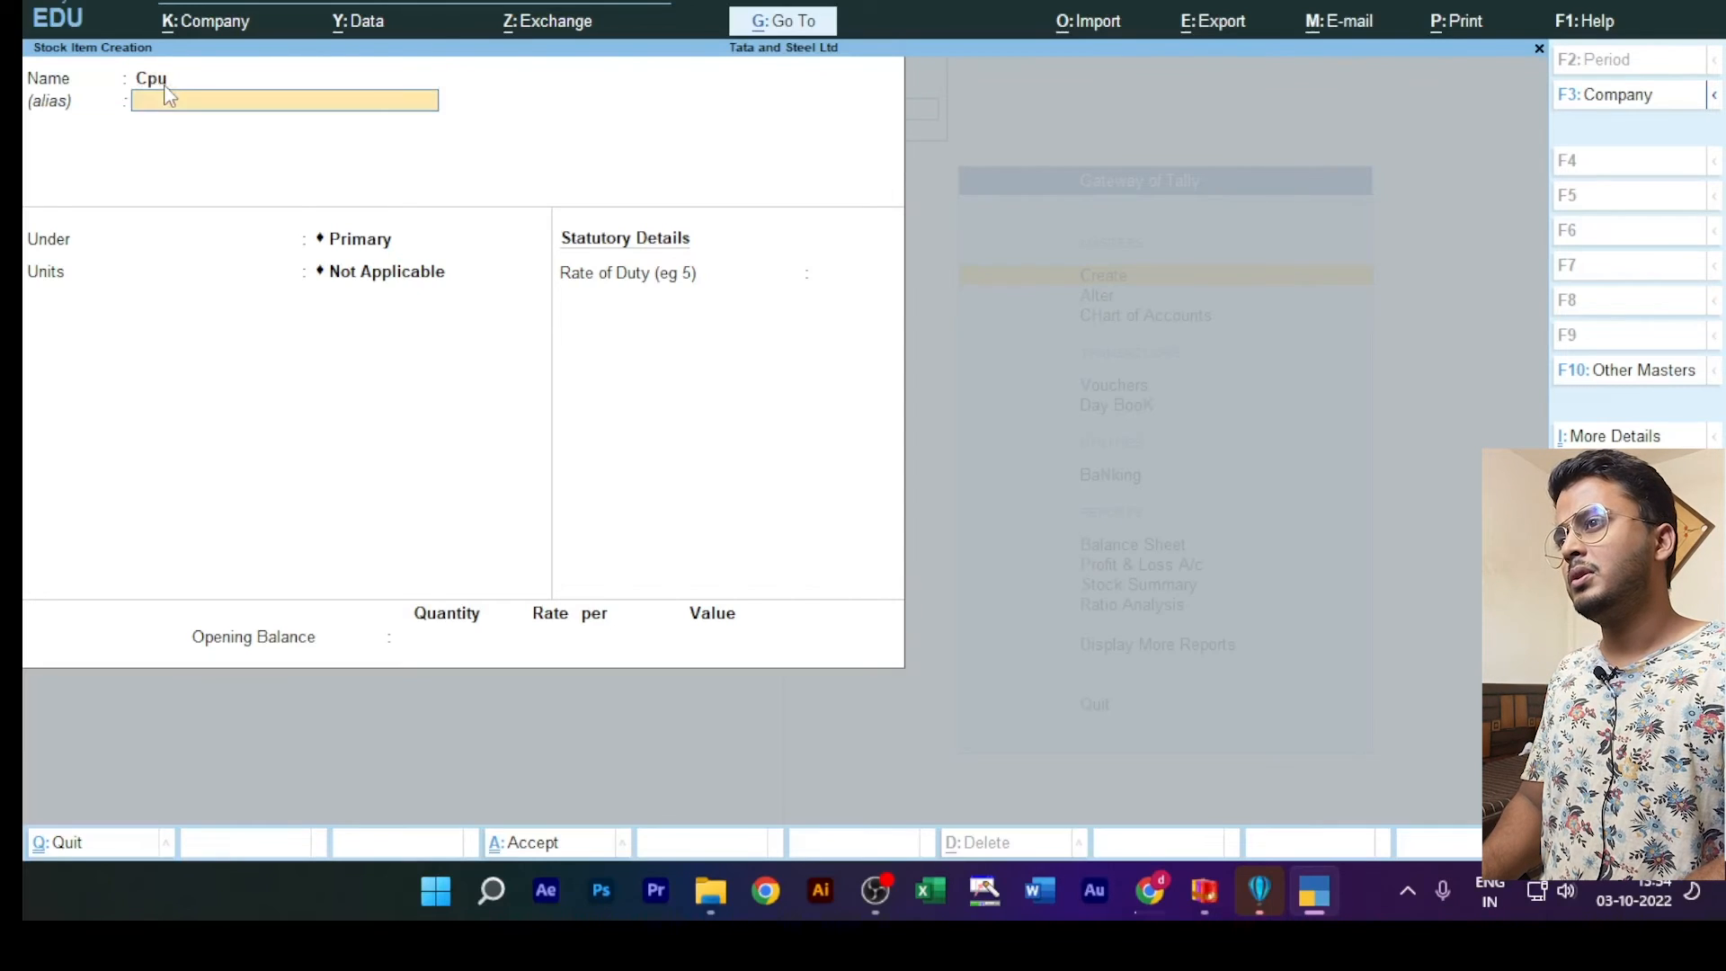
pyautogui.press('Return')
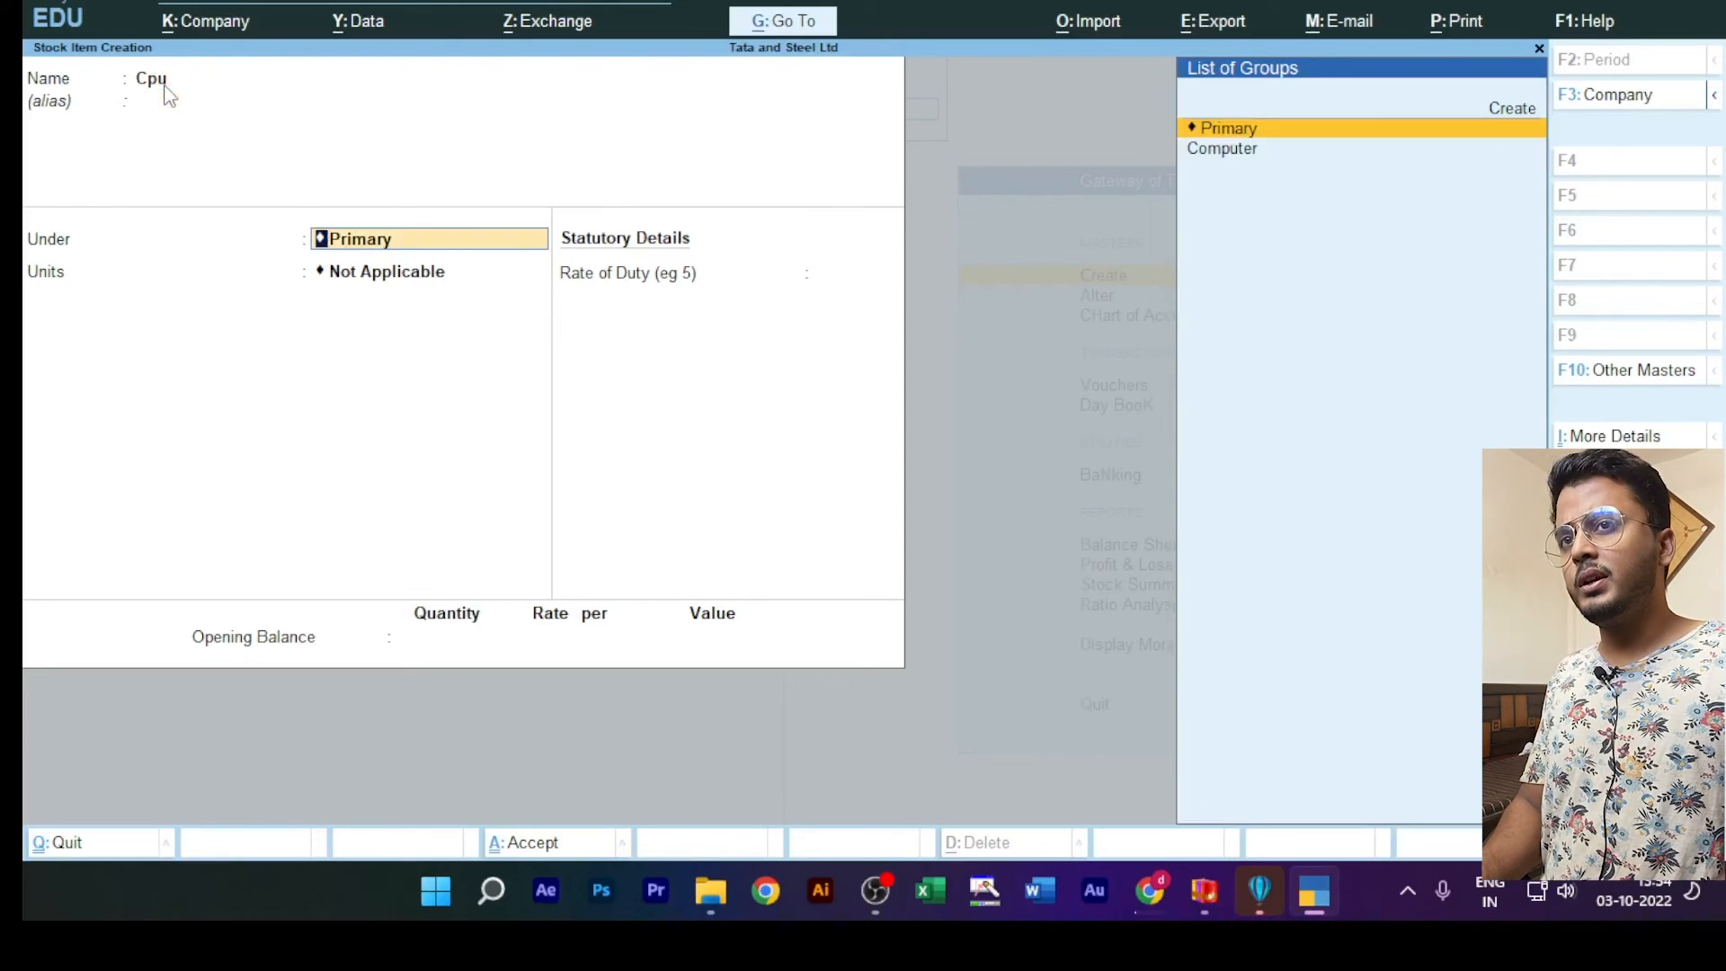
pyautogui.press('Down')
pyautogui.press('Return')
pyautogui.press('Down')
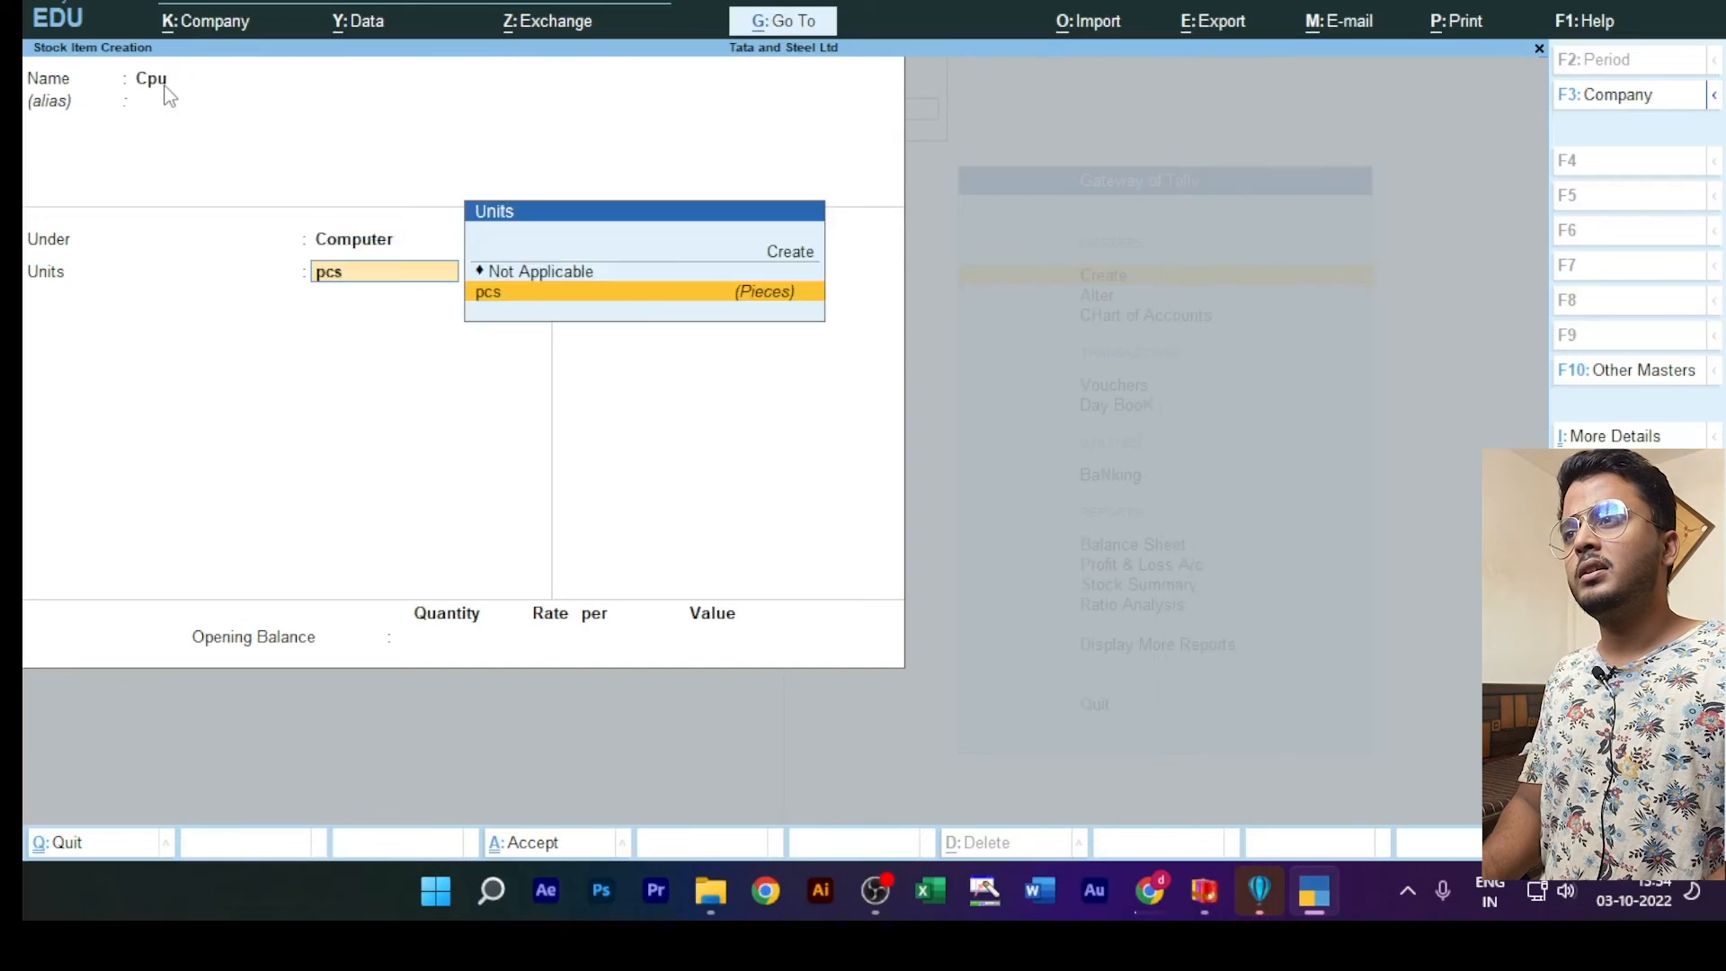
pyautogui.press('Return')
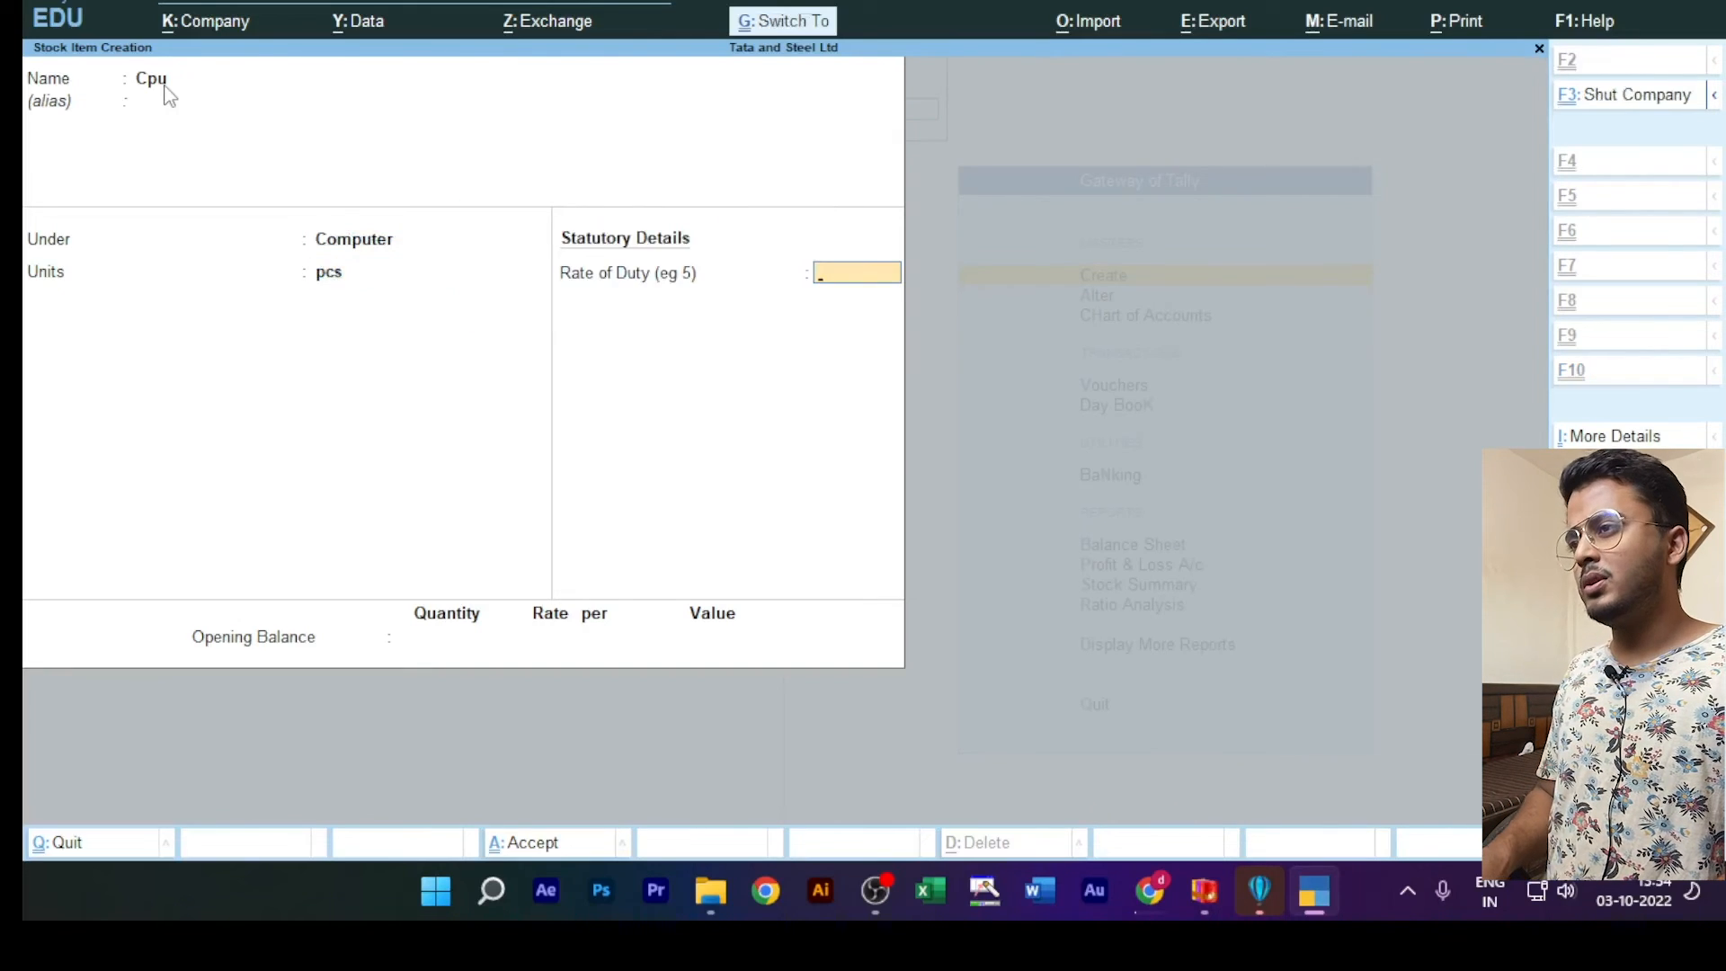
pyautogui.hotkey('ctrl', 'a')
# Step: Create a stock item named Speaker under the Computer group with units pcs, leaving the alias blank, and save it
pyautogui.write('Speake')
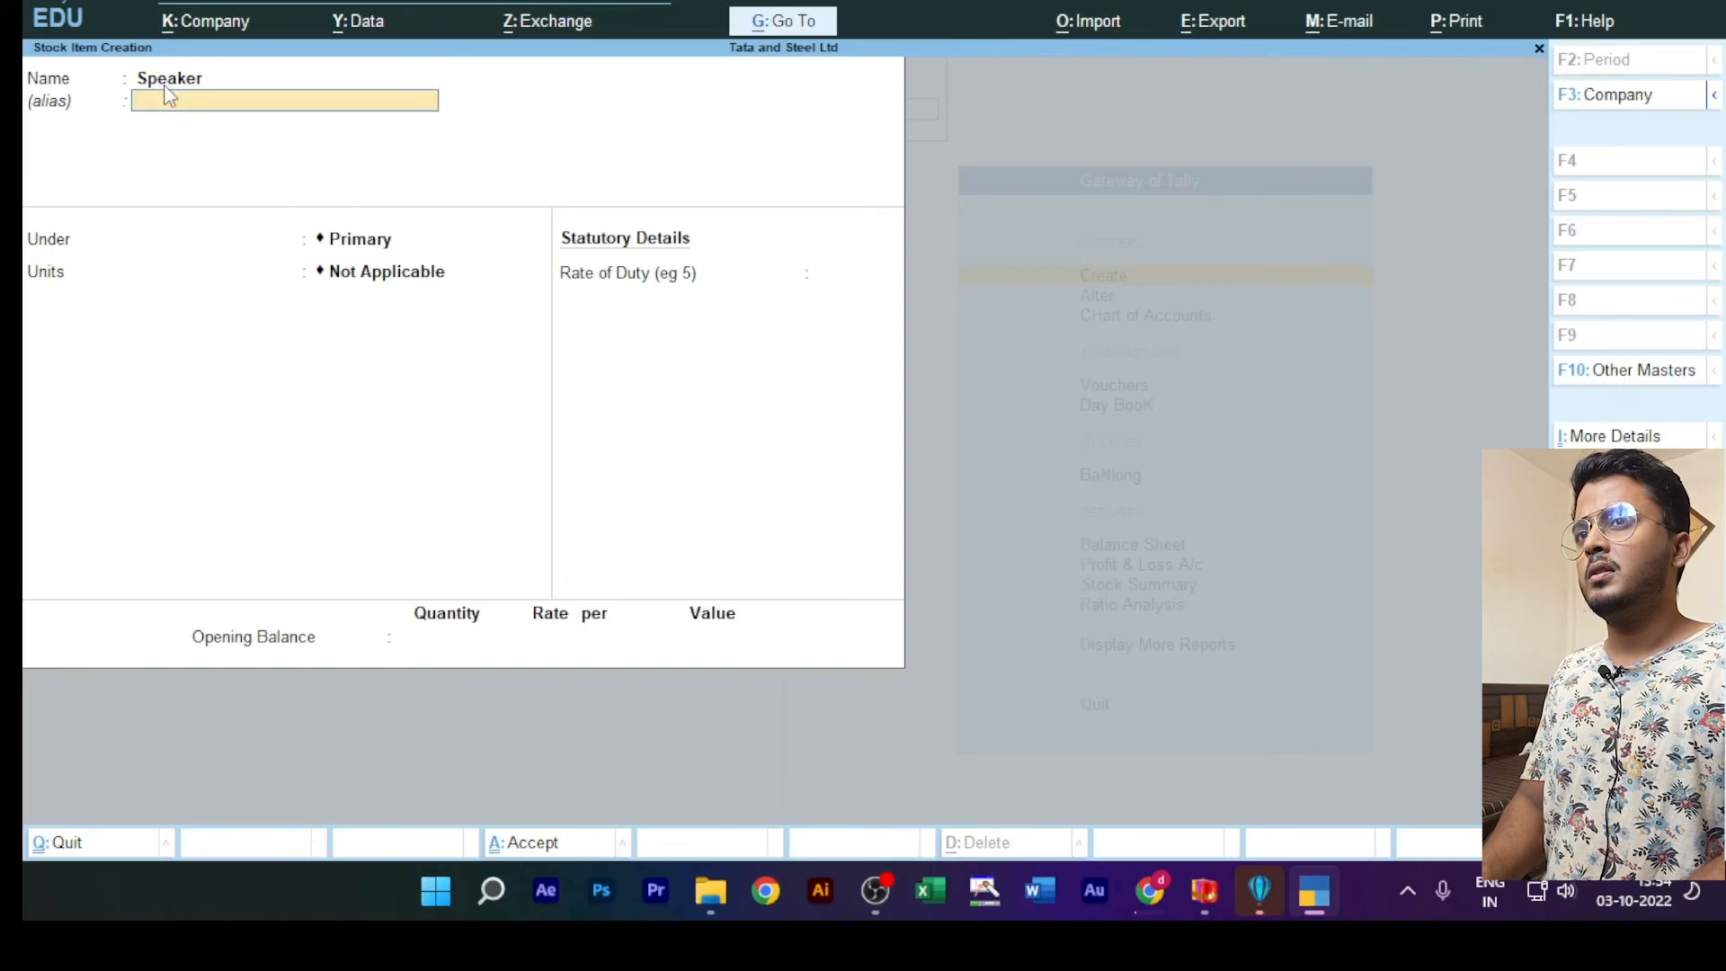
pyautogui.press('Return')
pyautogui.press('Down')
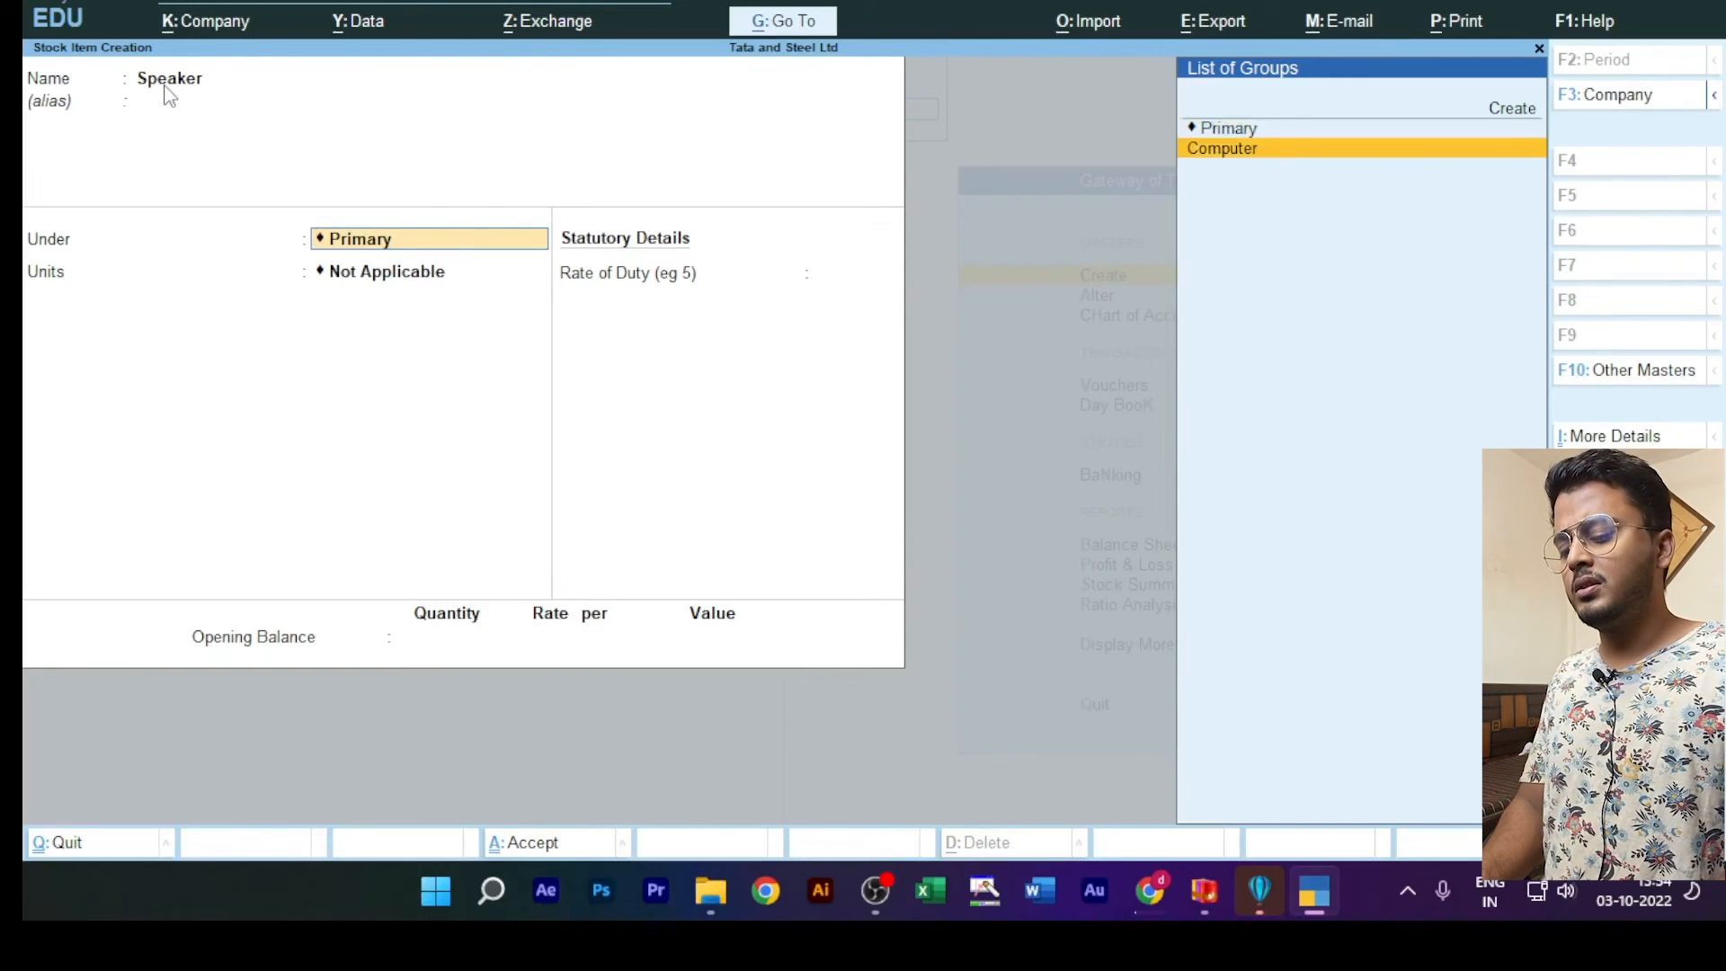
pyautogui.press('Return')
pyautogui.press('Down')
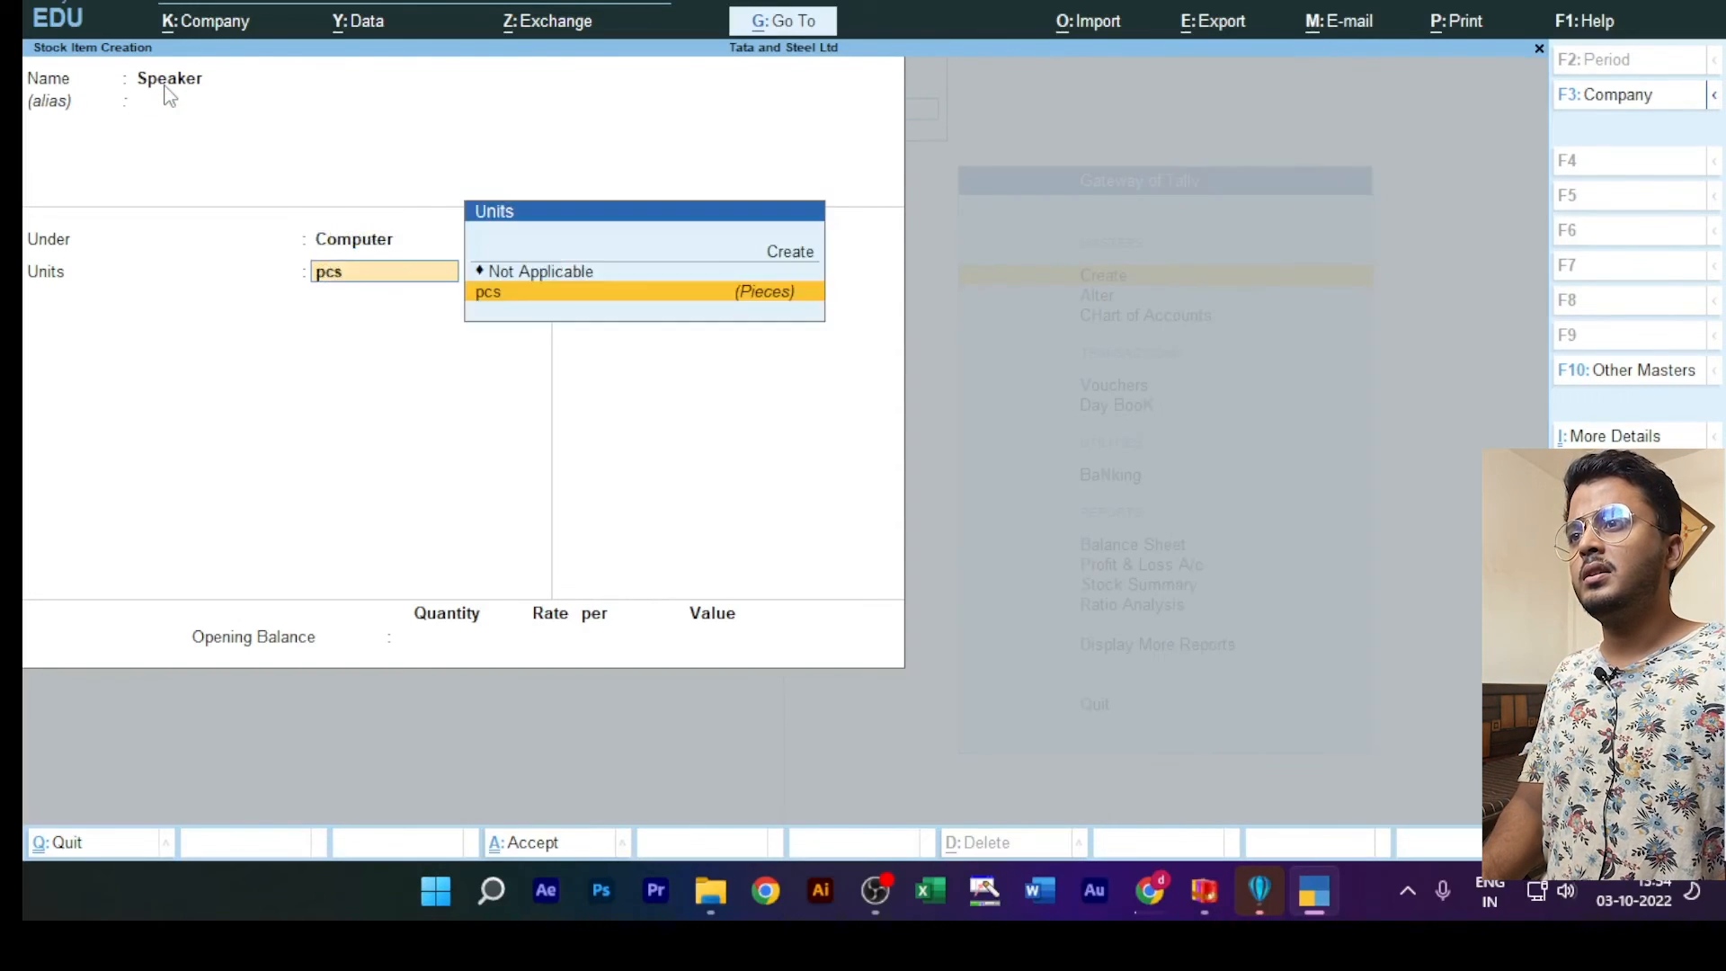
pyautogui.press('Return')
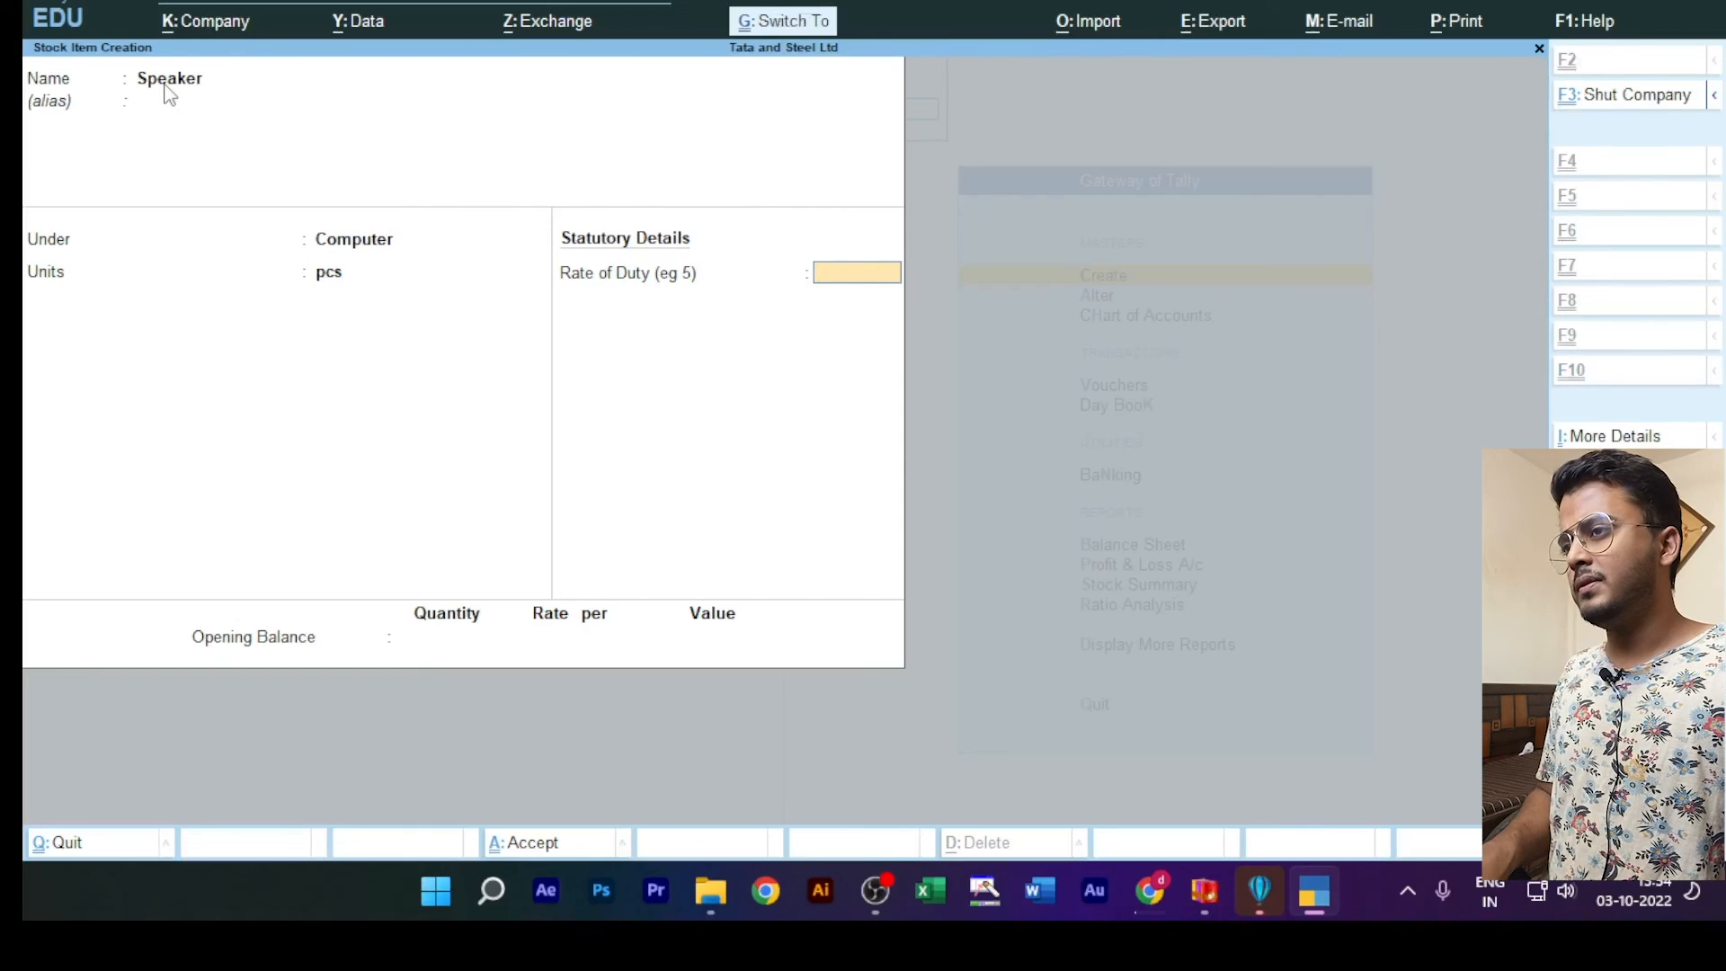
pyautogui.hotkey('ctrl', 'a')
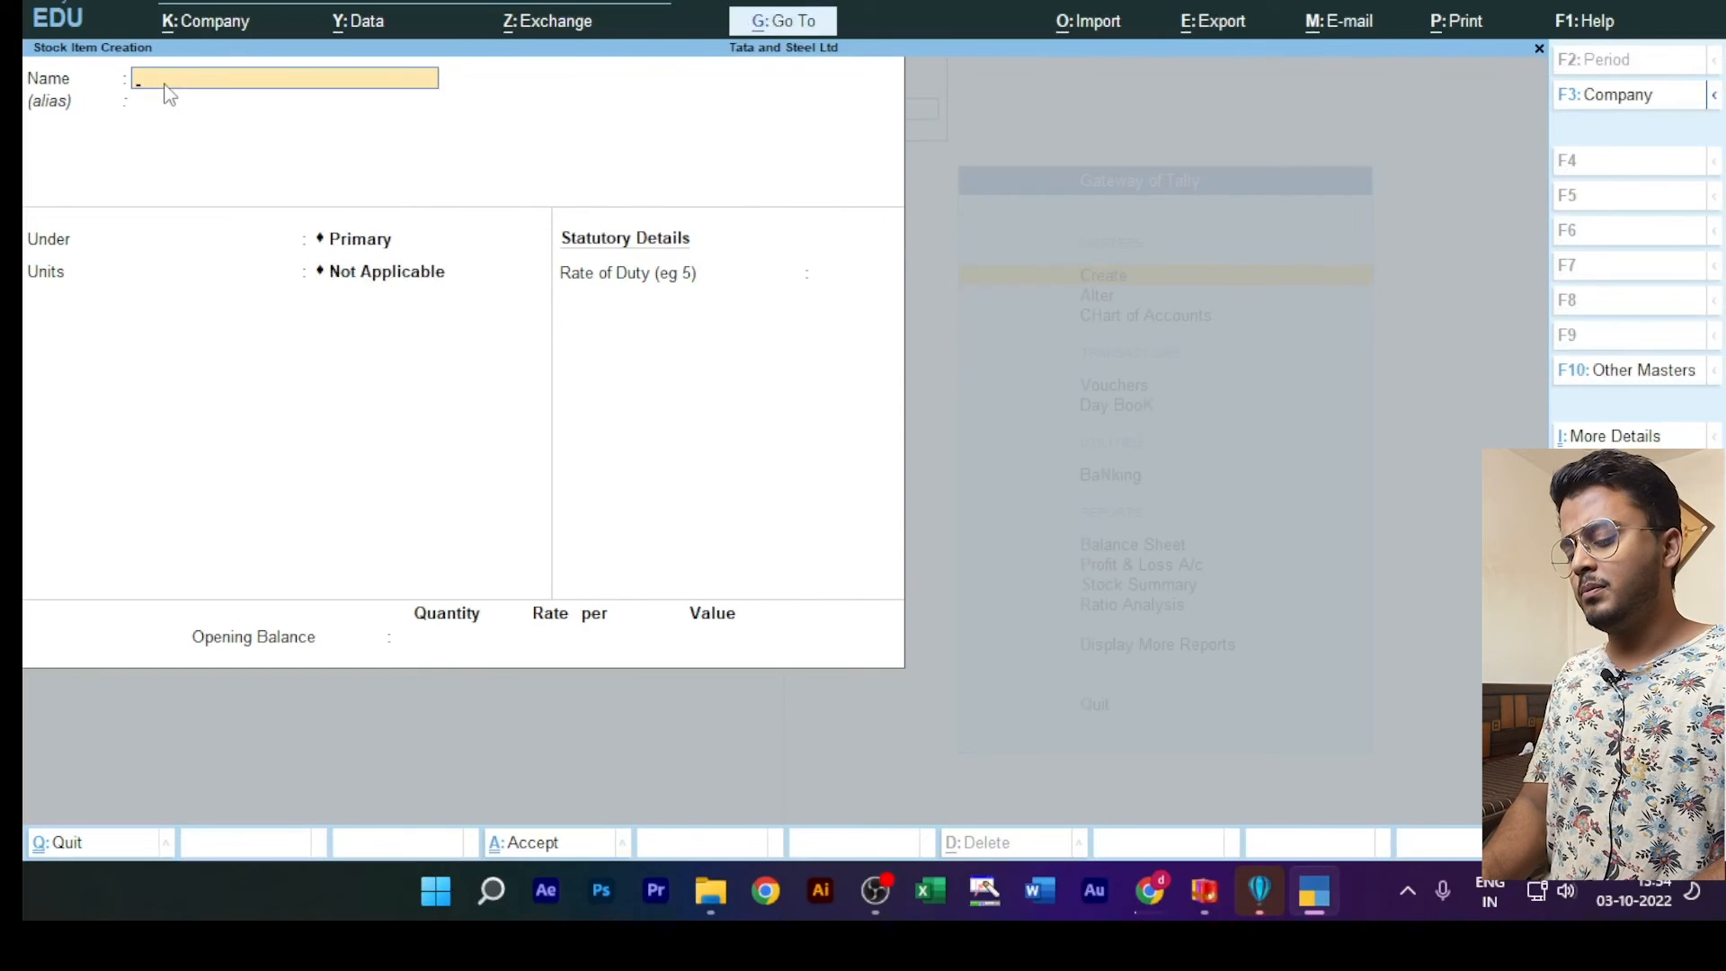
# Step: Create a stock item named Mouse under the Computer group with units pcs, save it and quit master creation to the Gateway of Tally
pyautogui.write('Mouse')
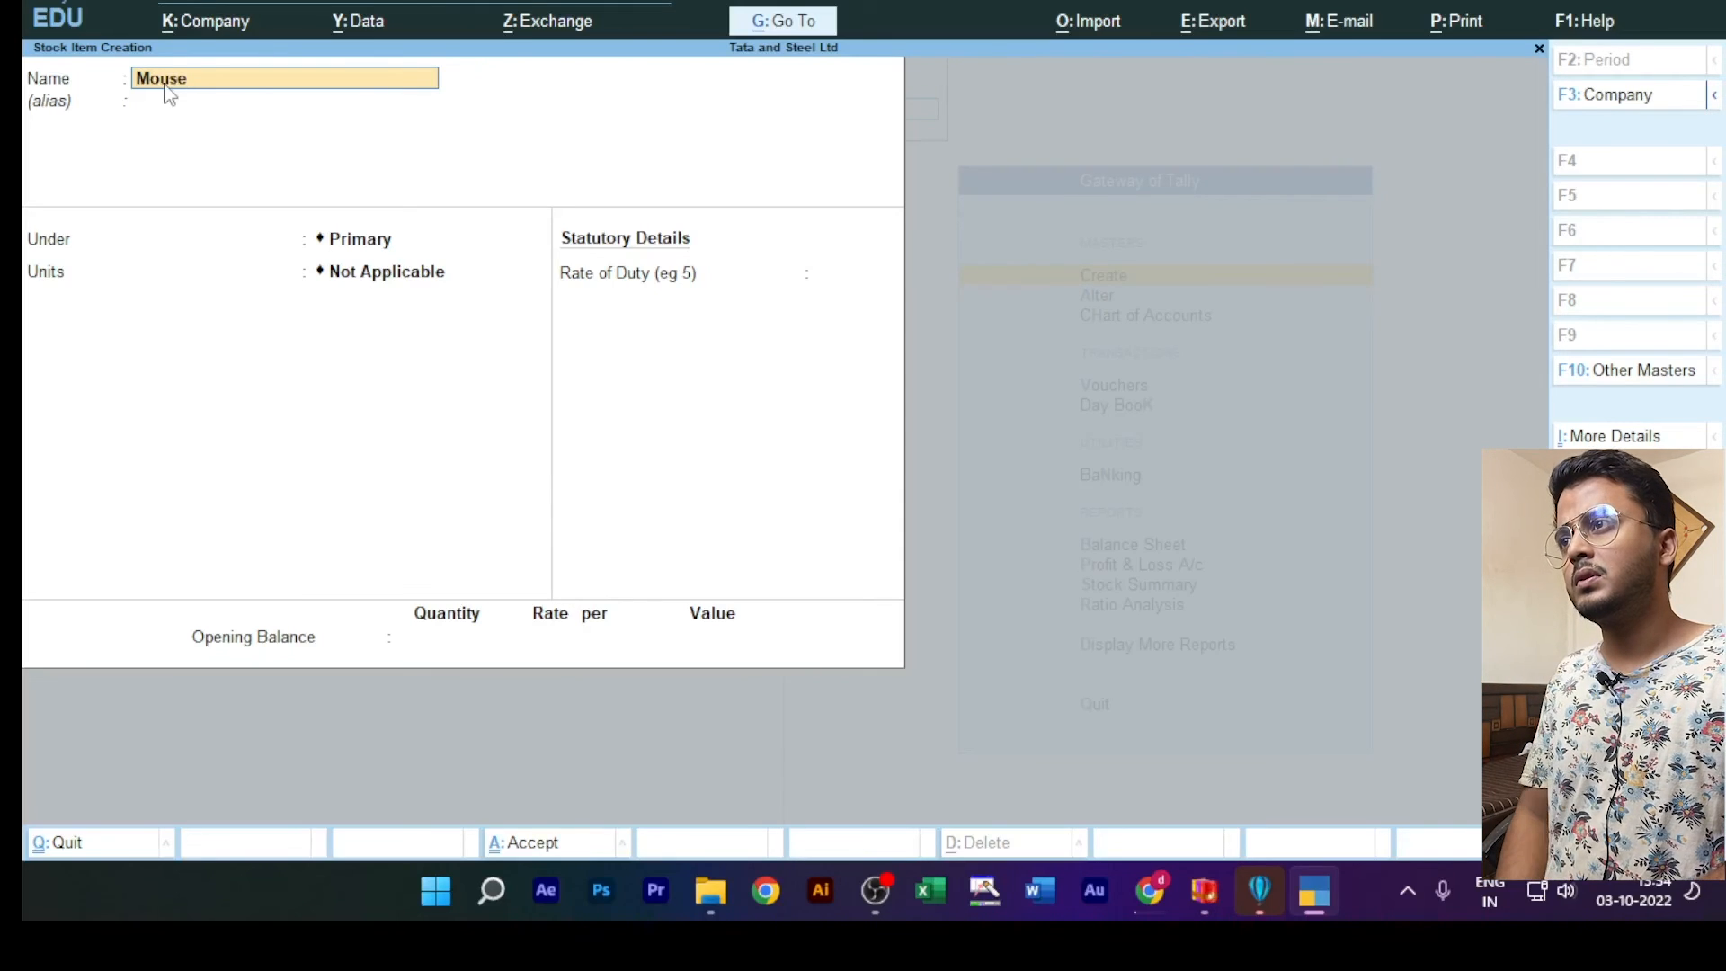
pyautogui.press('Return')
pyautogui.press('Return')
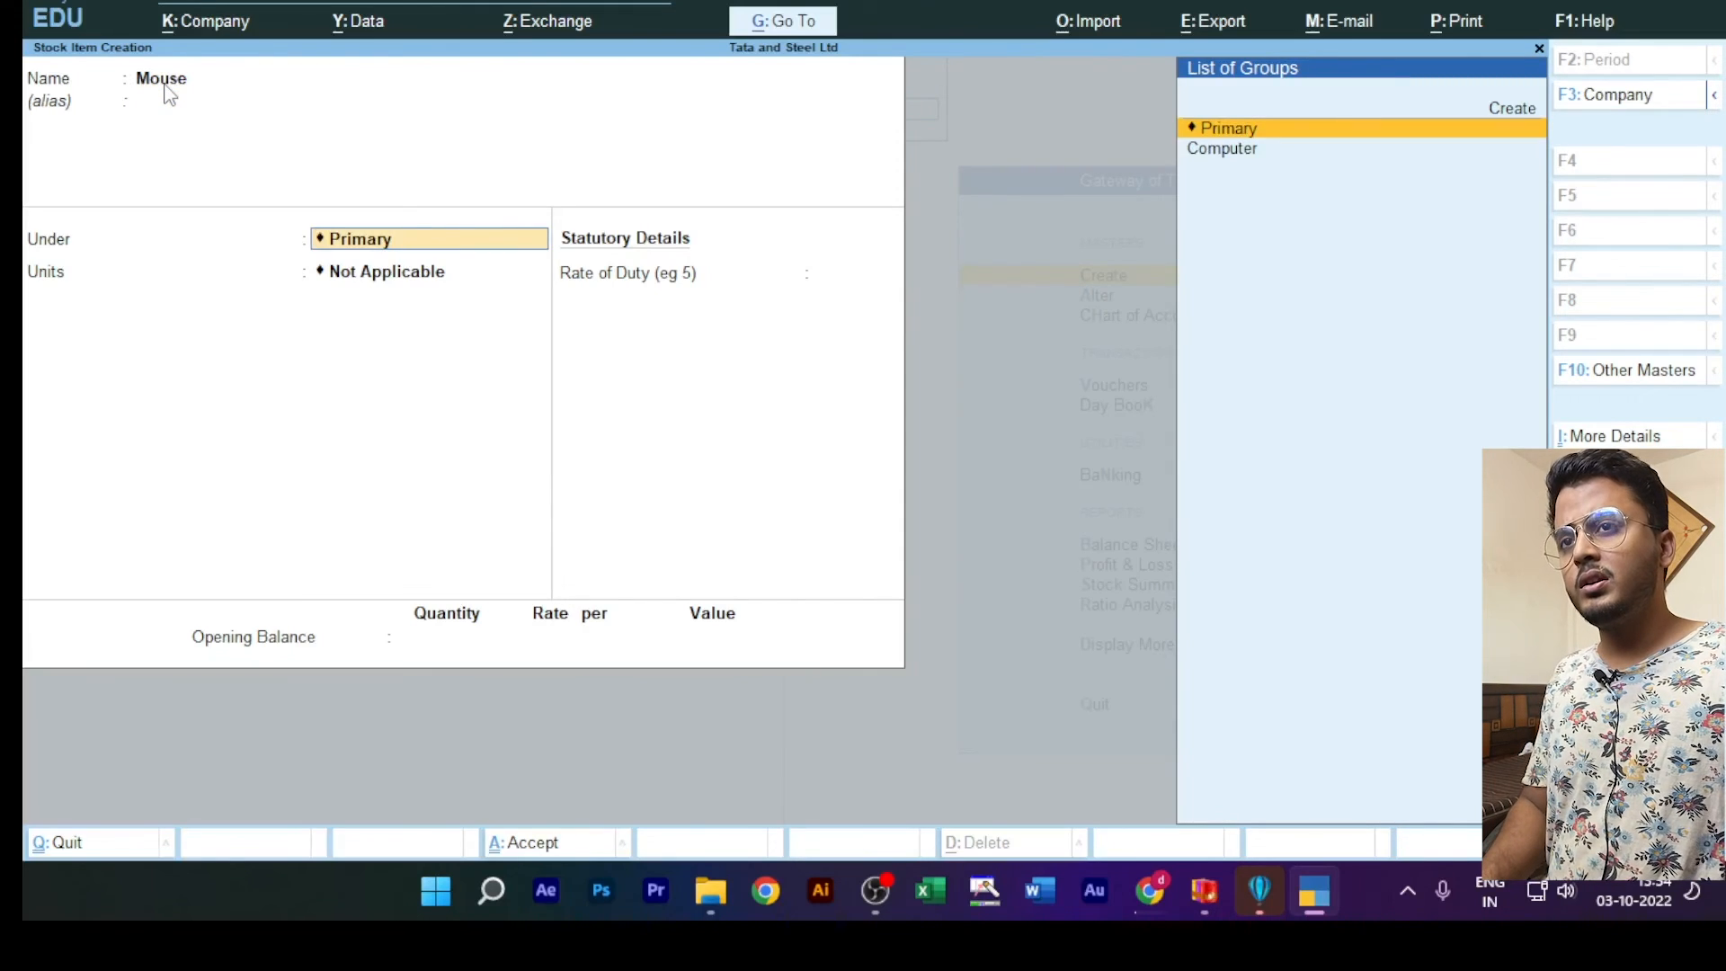
pyautogui.press('Down')
pyautogui.press('Return')
pyautogui.press('Down')
pyautogui.press('Return')
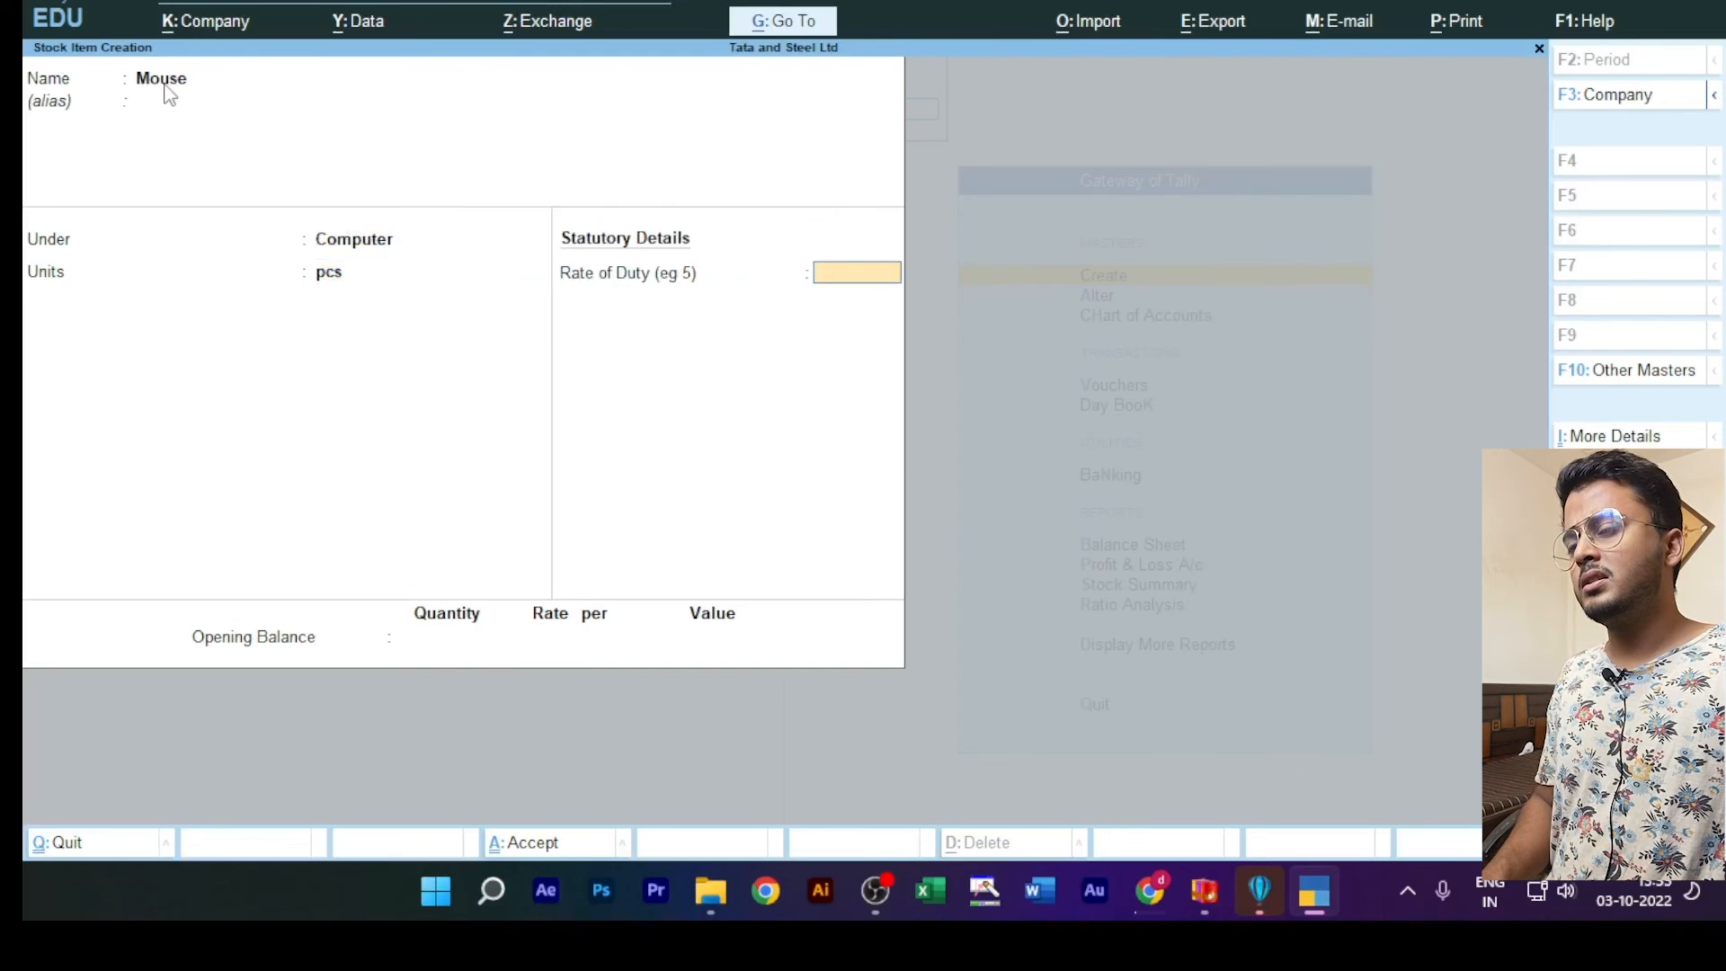
pyautogui.hotkey('ctrl', 'a')
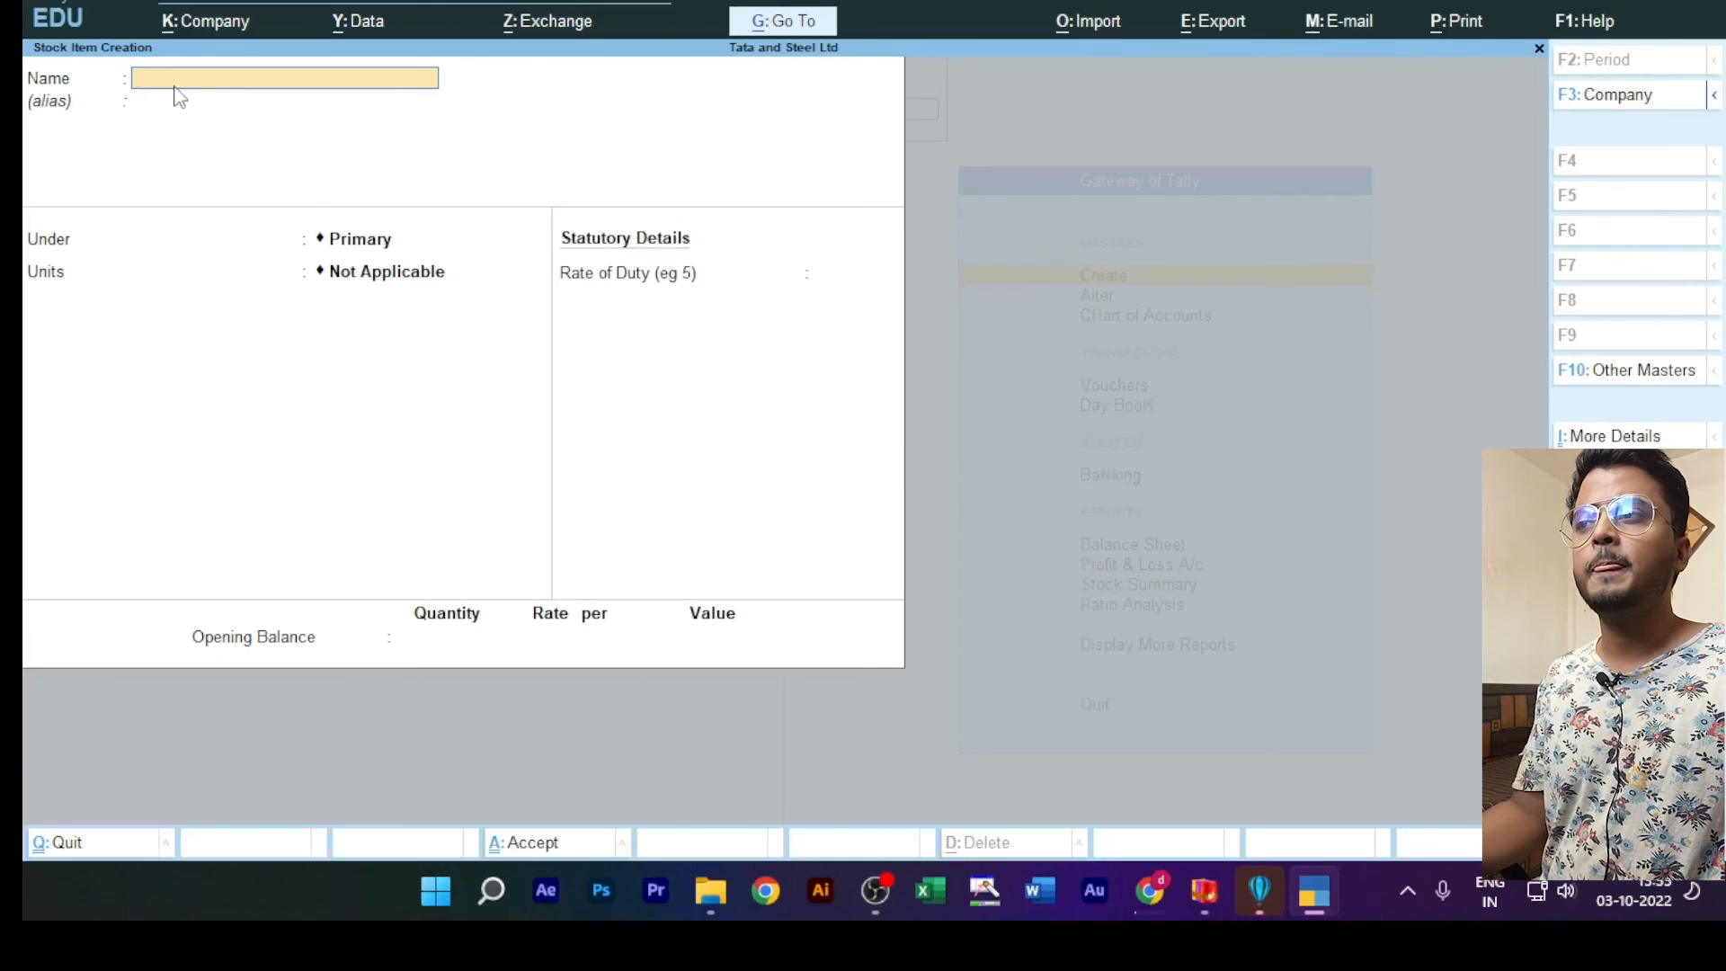
pyautogui.press('Escape')
pyautogui.press('y')
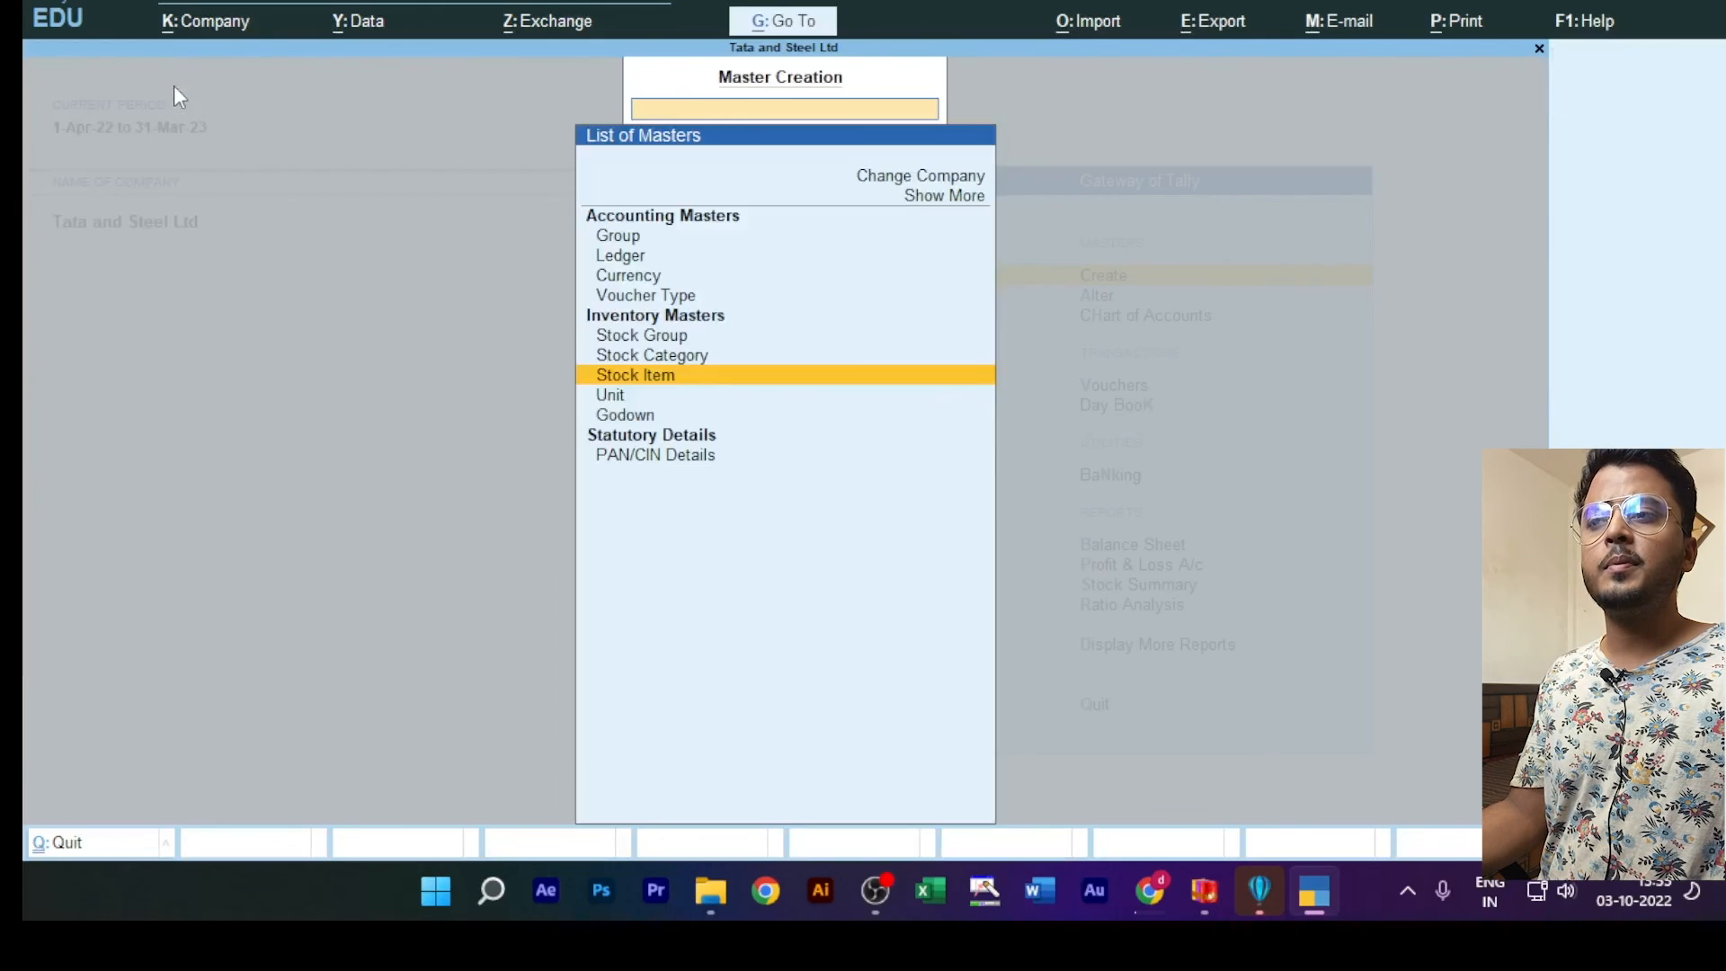
pyautogui.press('Escape')
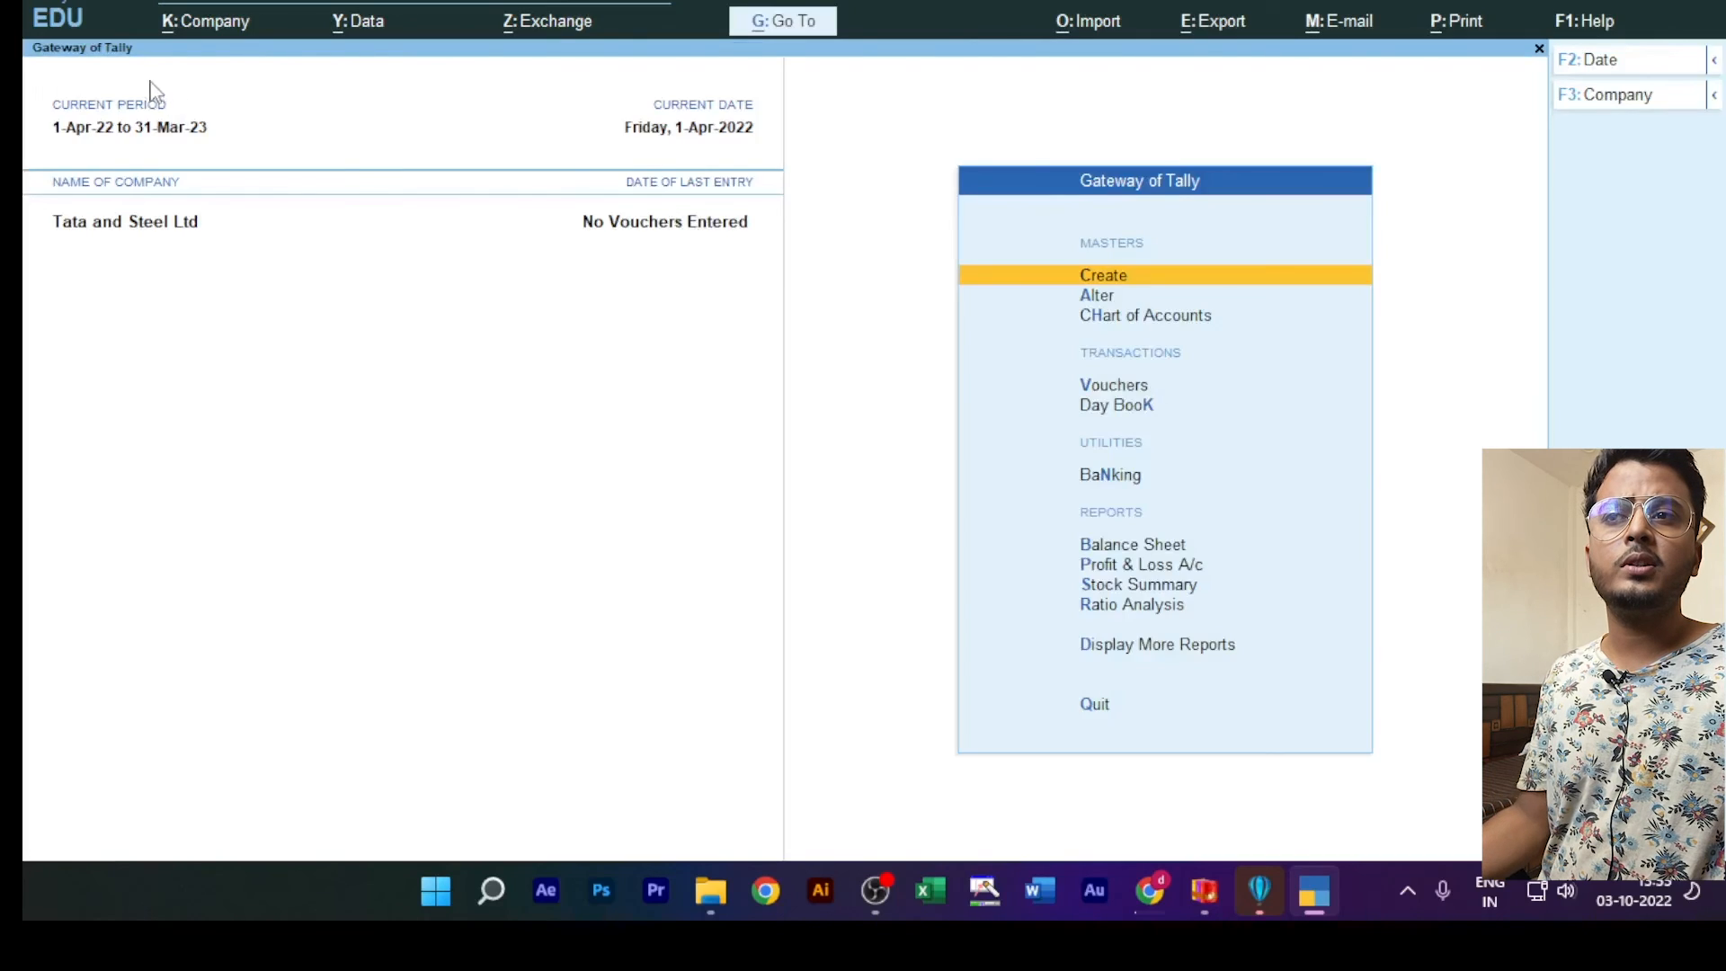
# Step: Review the existing stock items and stock groups in master alteration, and return to the Gateway of Tally
pyautogui.click(1098, 300)
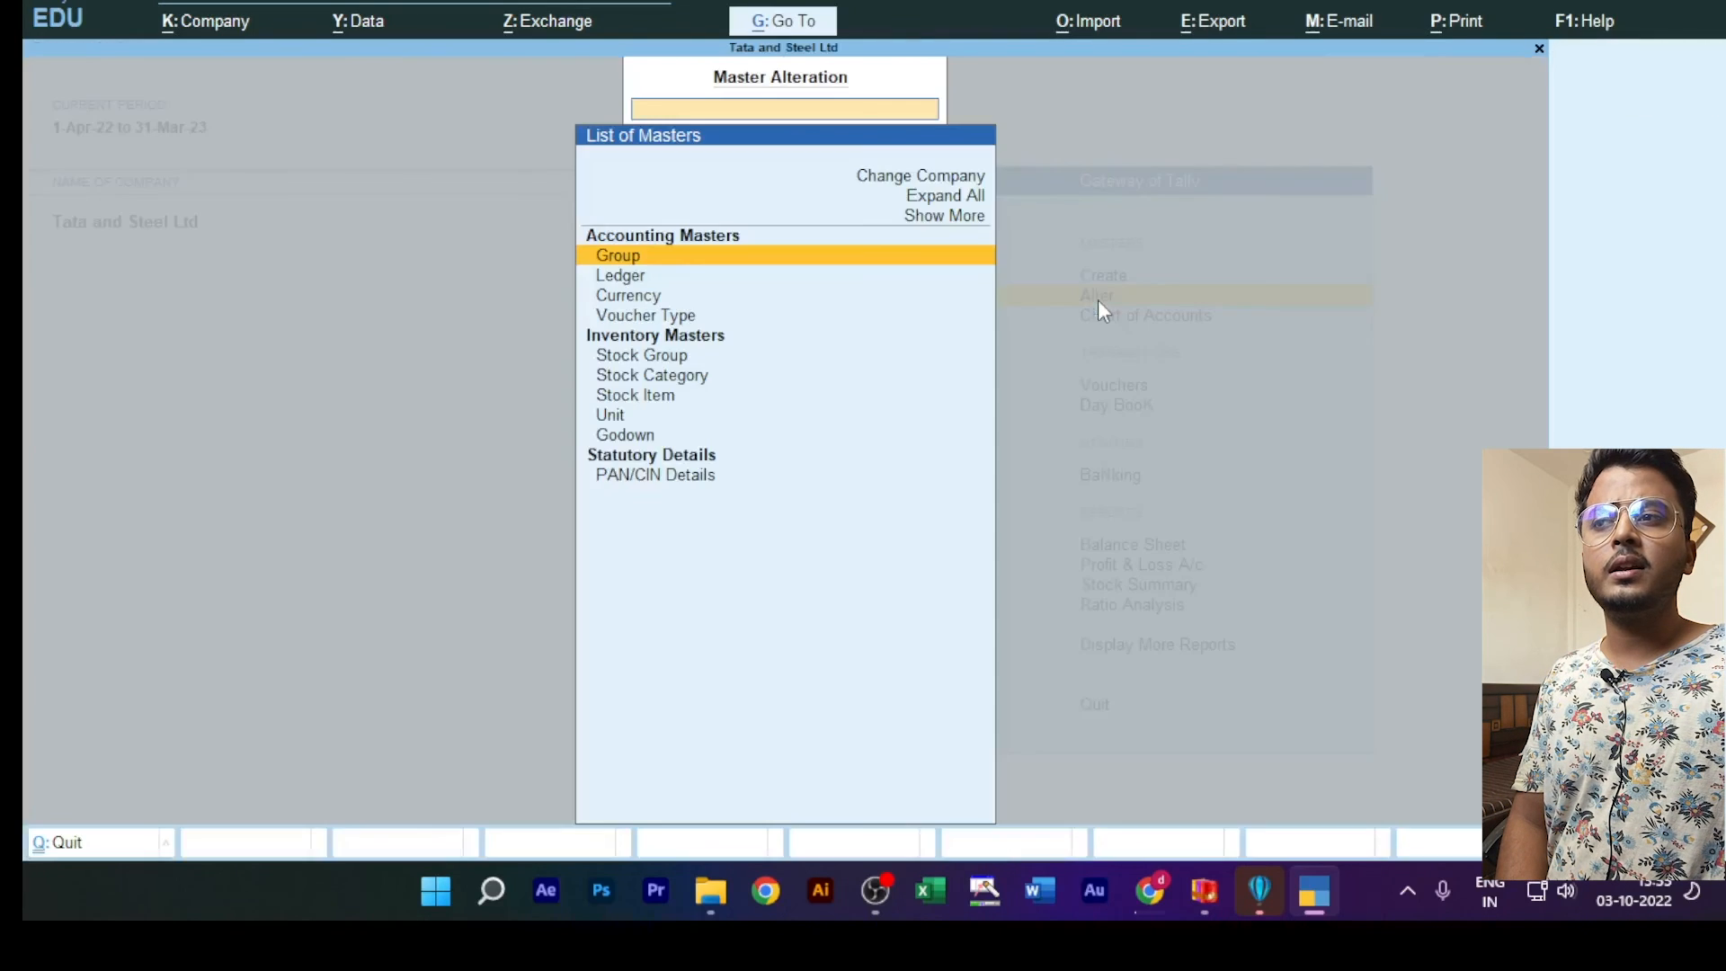
pyautogui.click(644, 401)
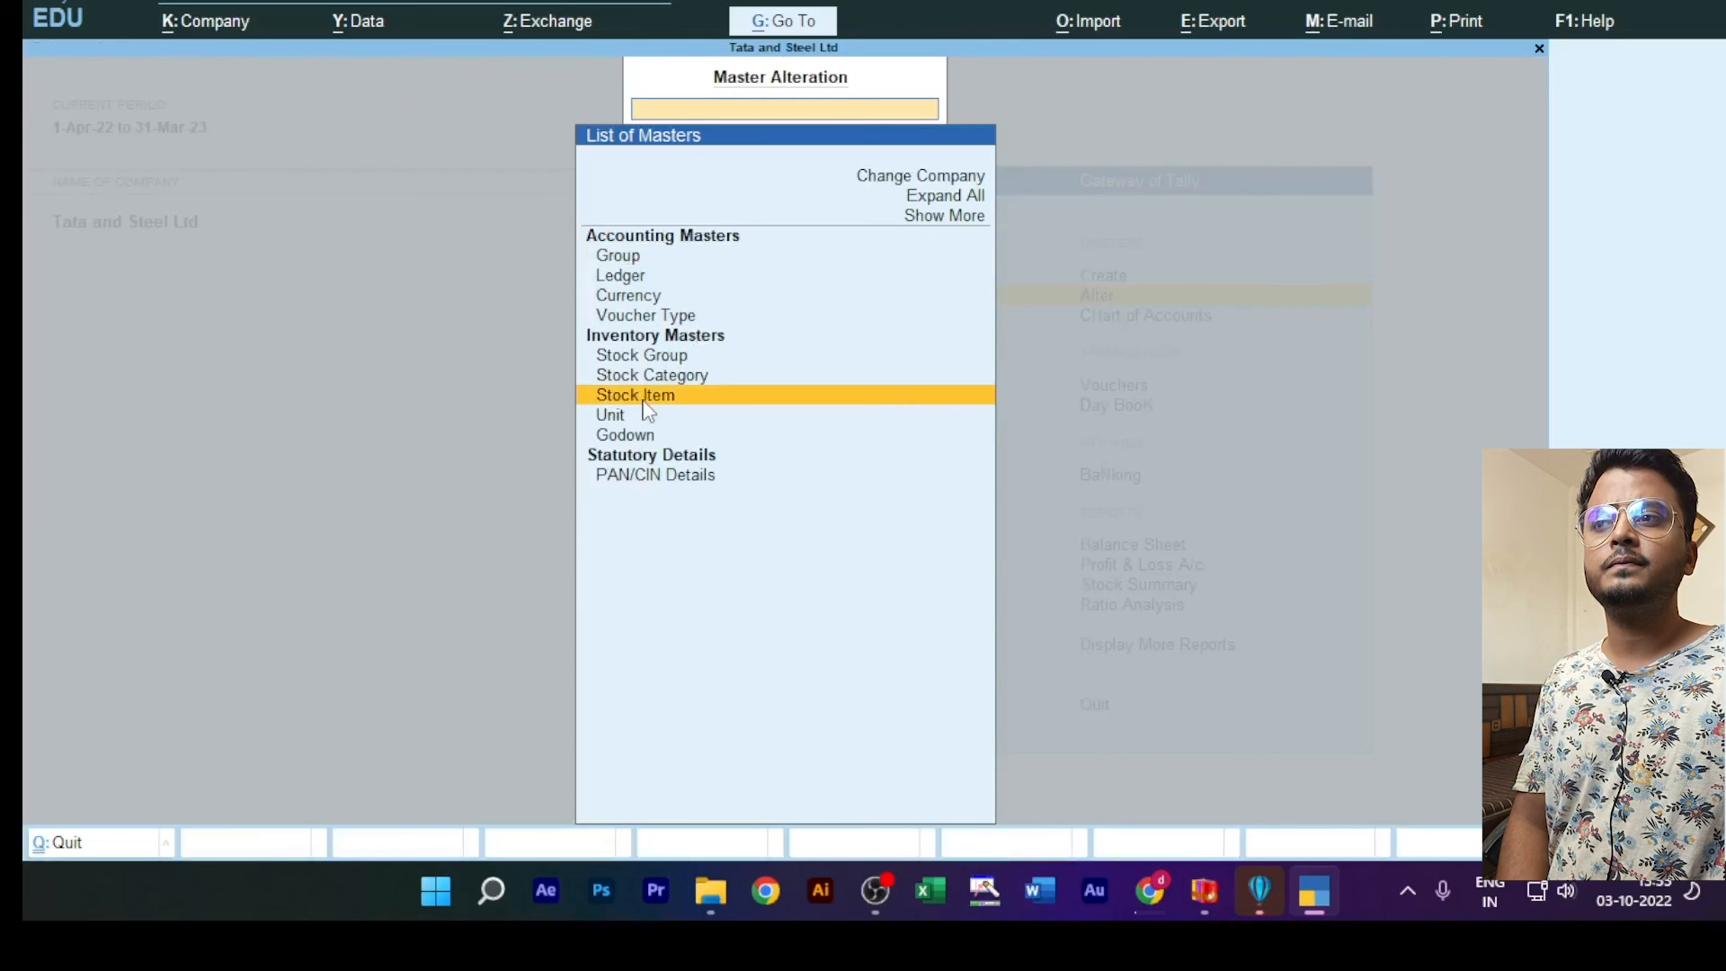
pyautogui.click(644, 401)
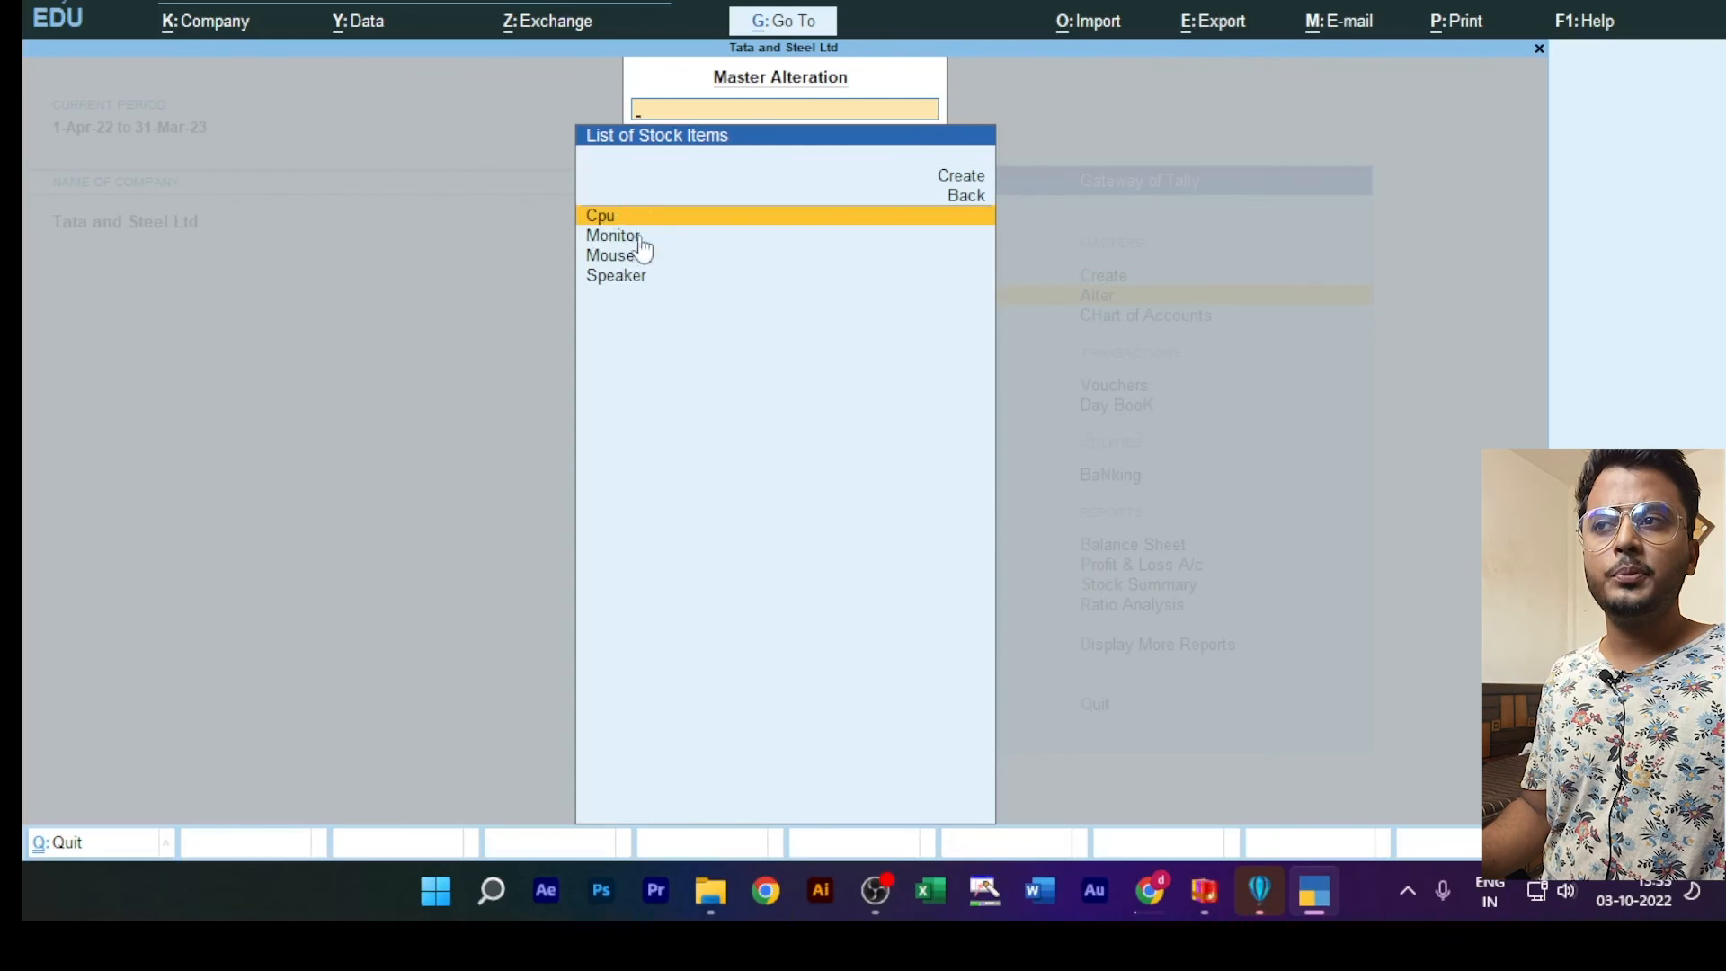
pyautogui.press('Escape')
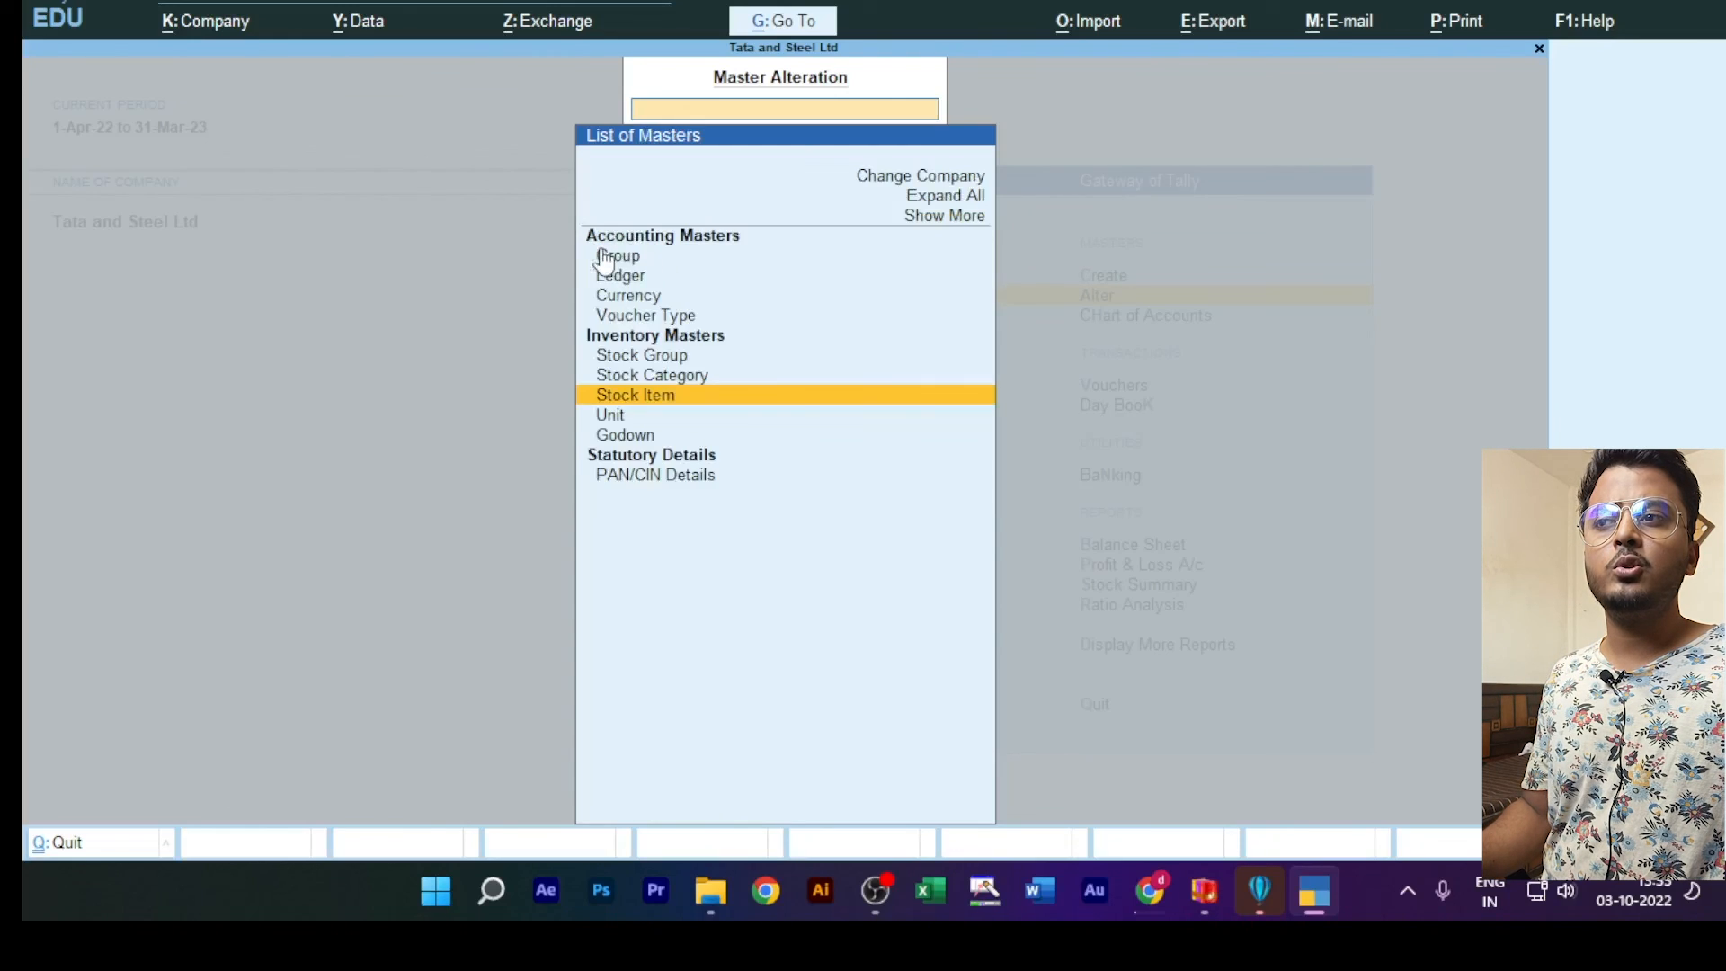
pyautogui.click(650, 360)
pyautogui.click(651, 363)
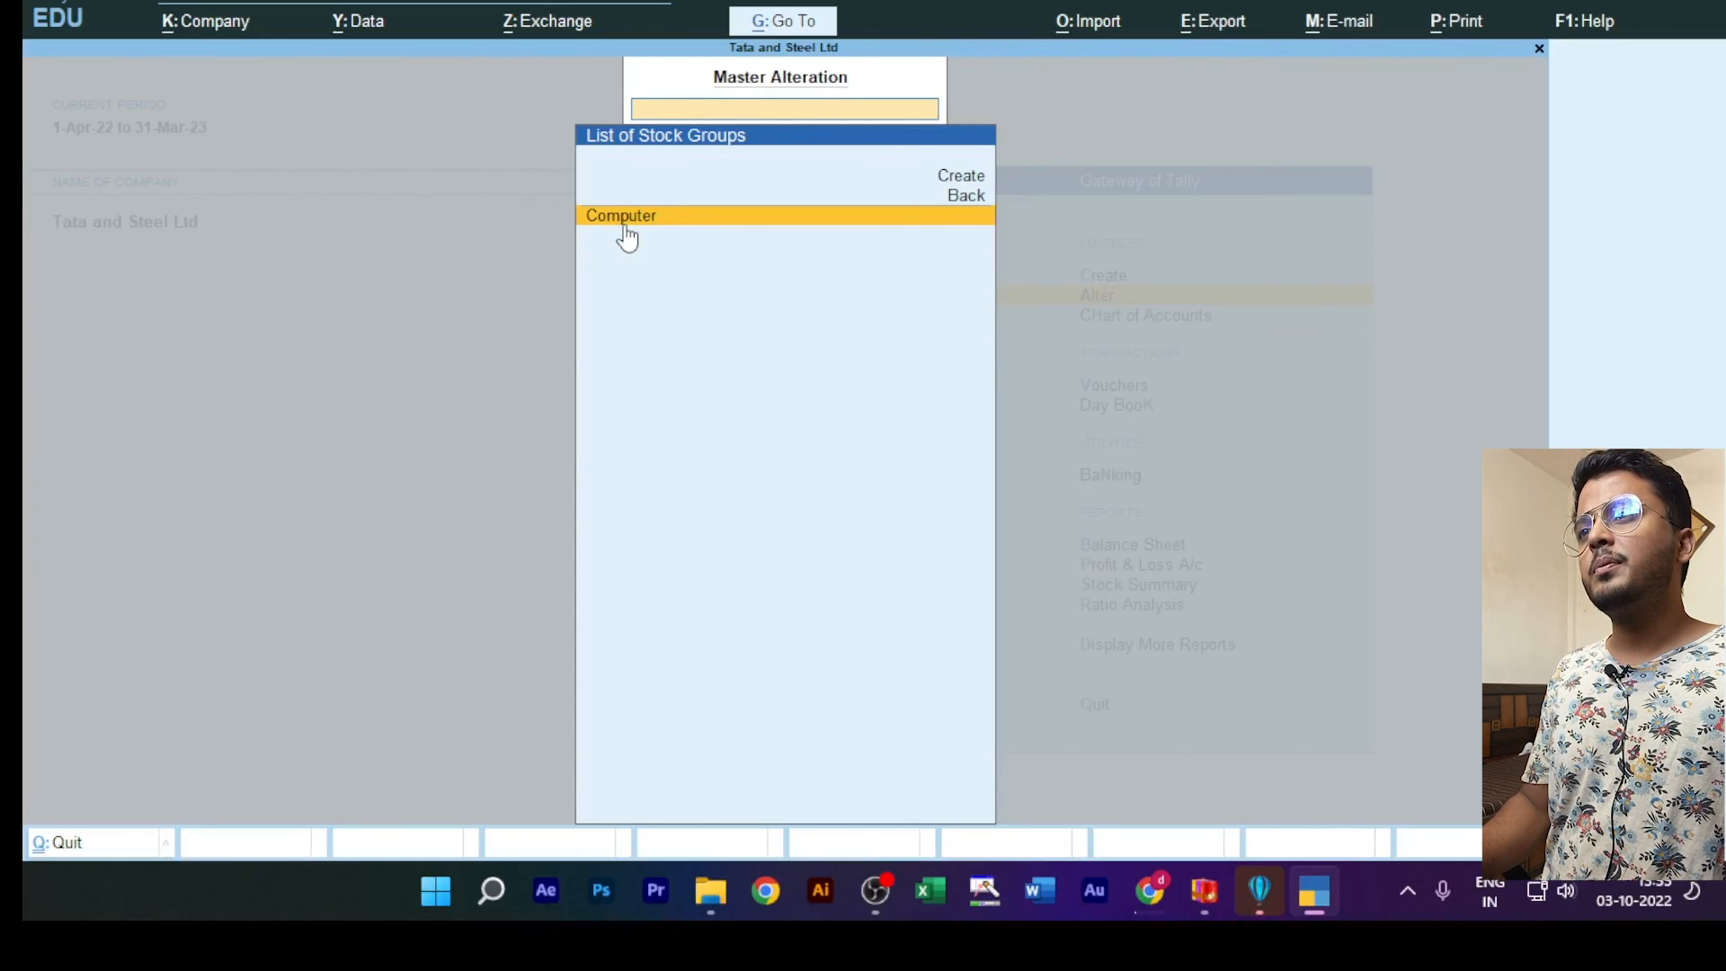
pyautogui.press('Escape')
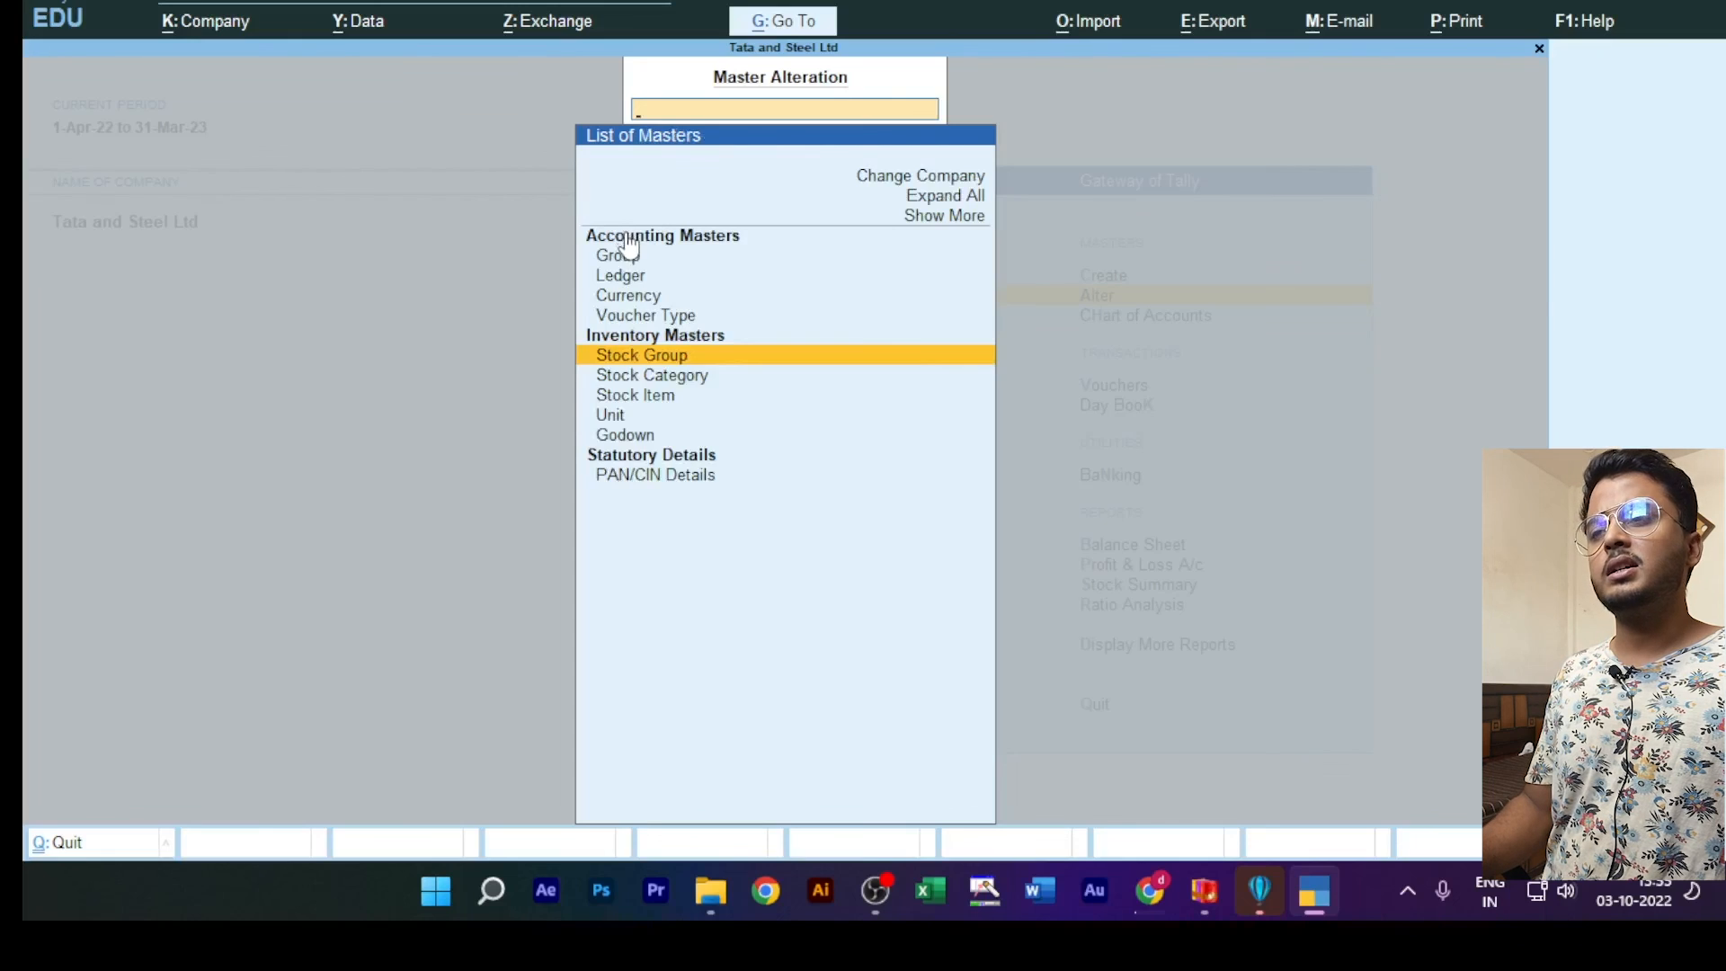
pyautogui.press('Escape')
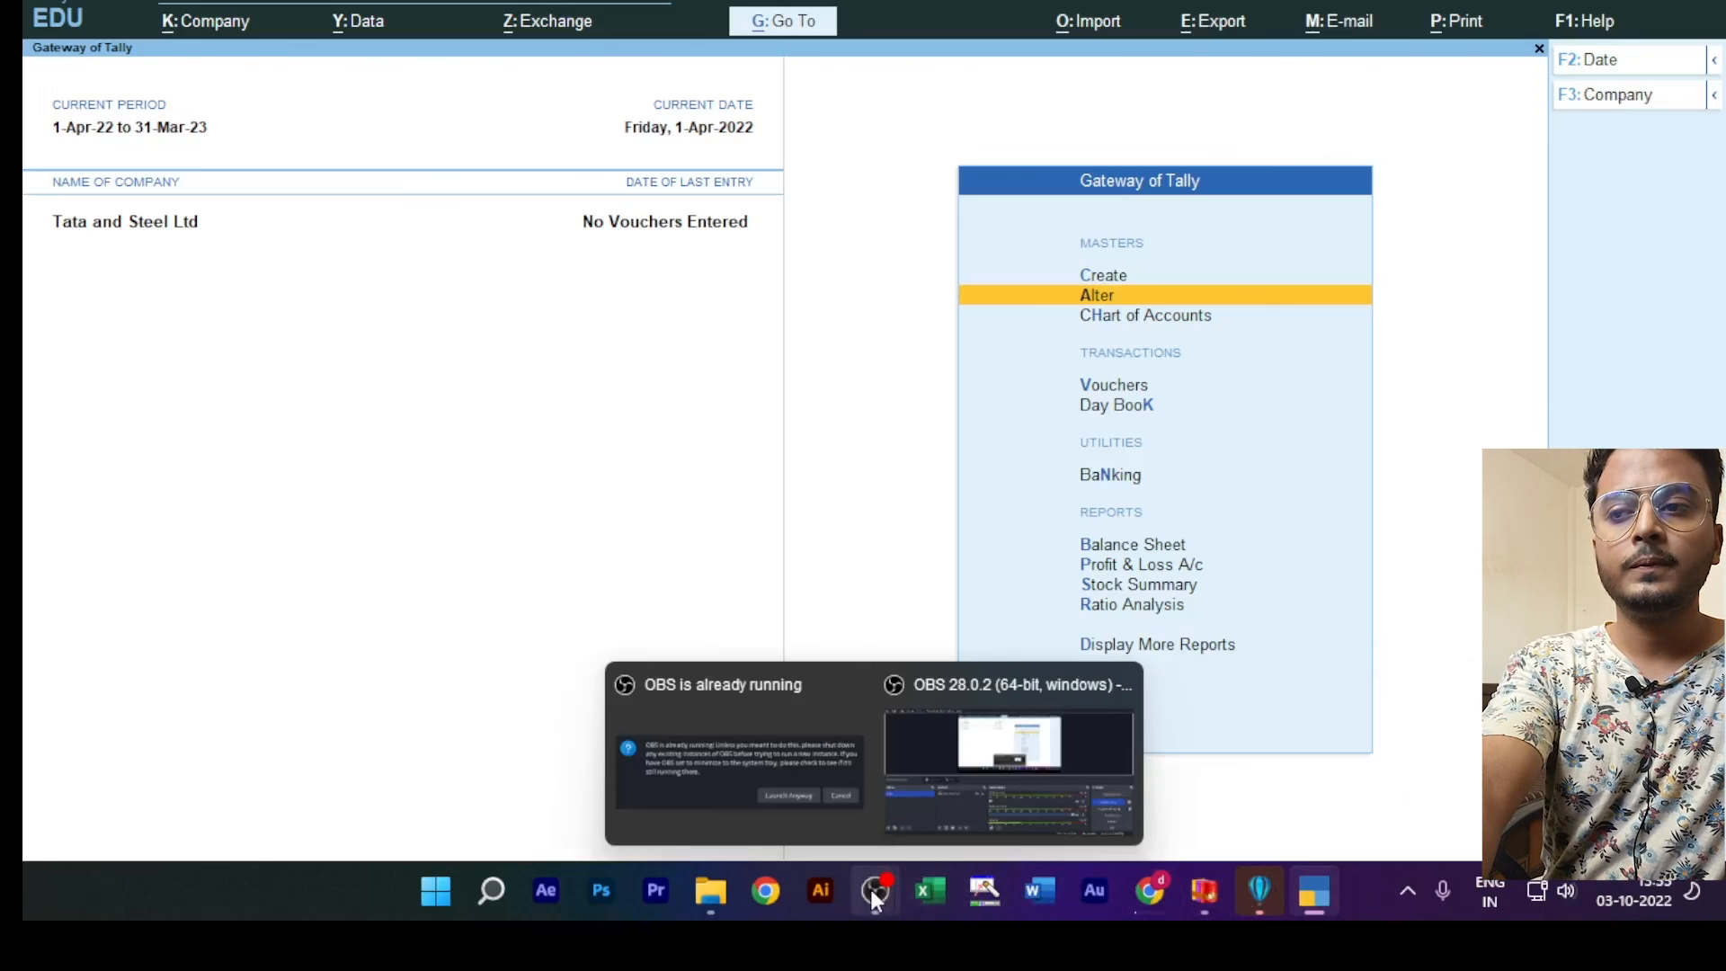
pyautogui.click(871, 889)
pyautogui.click(1048, 792)
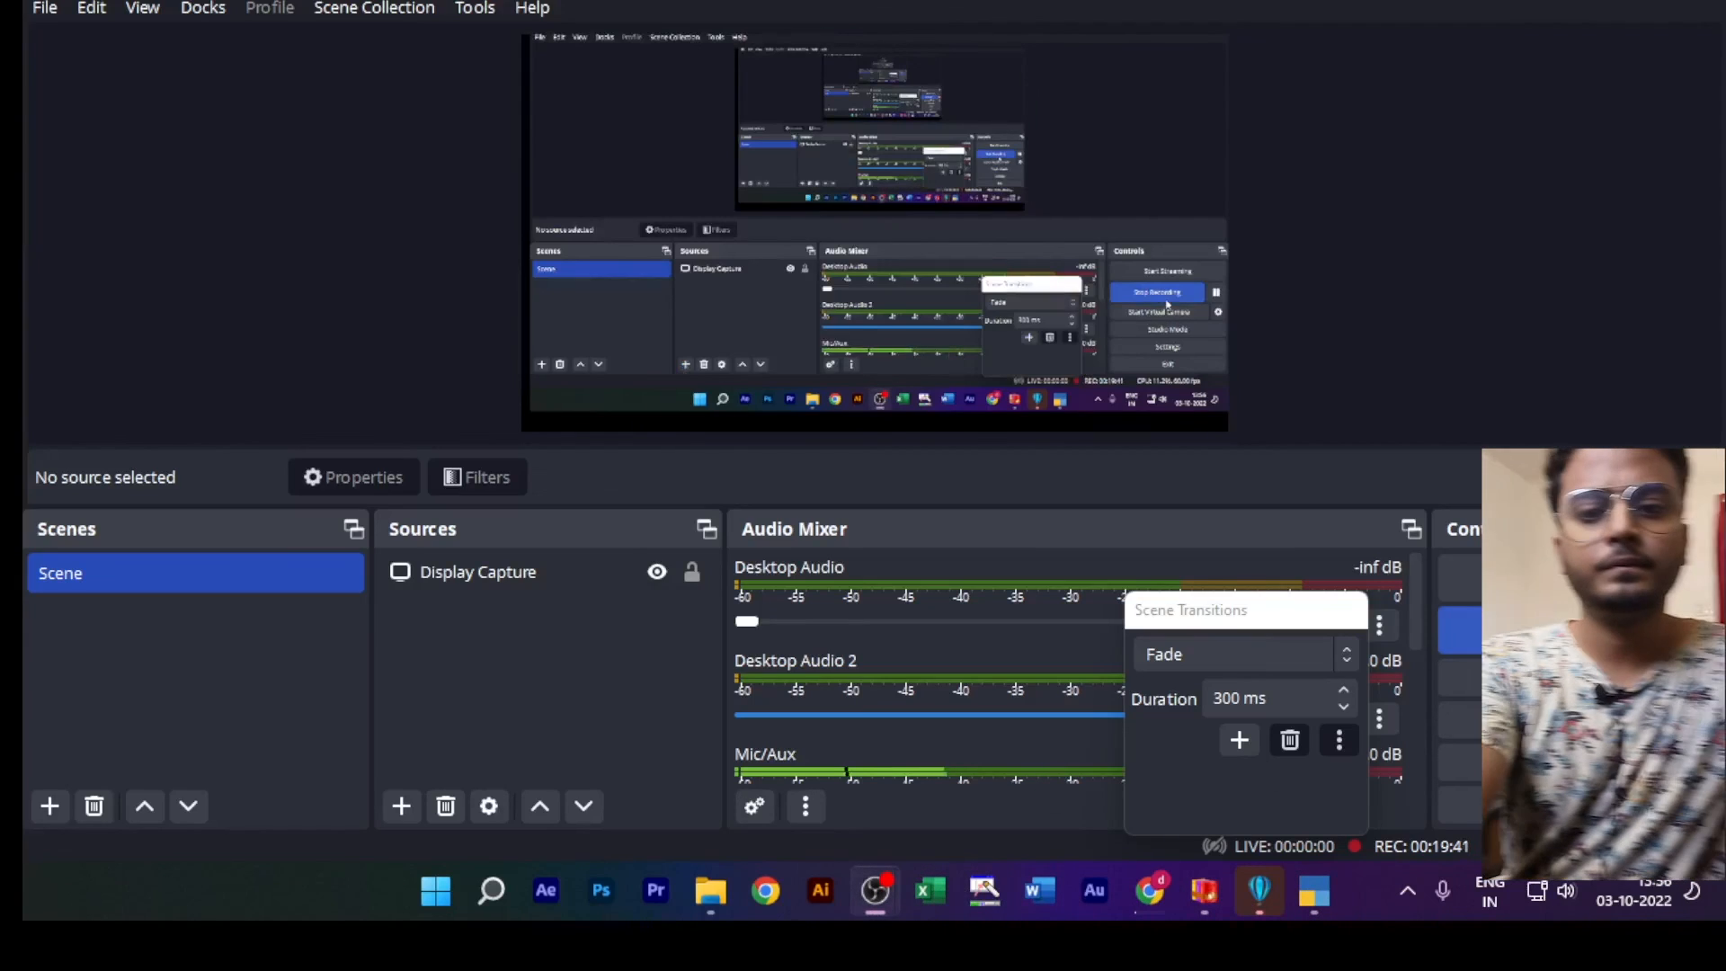